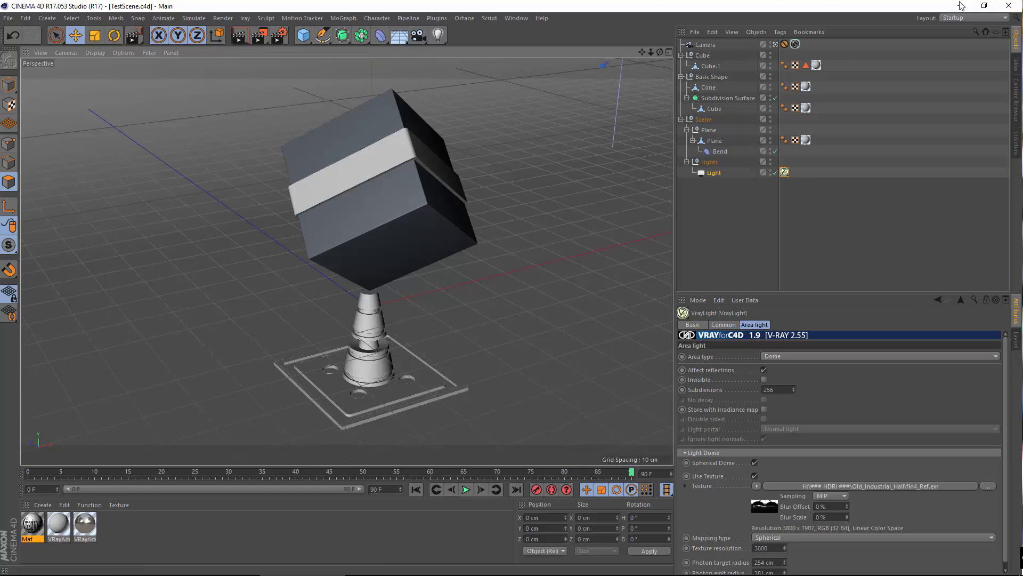
Step: Delete the reflective VRay material from the scene's materials
left_click(784, 172)
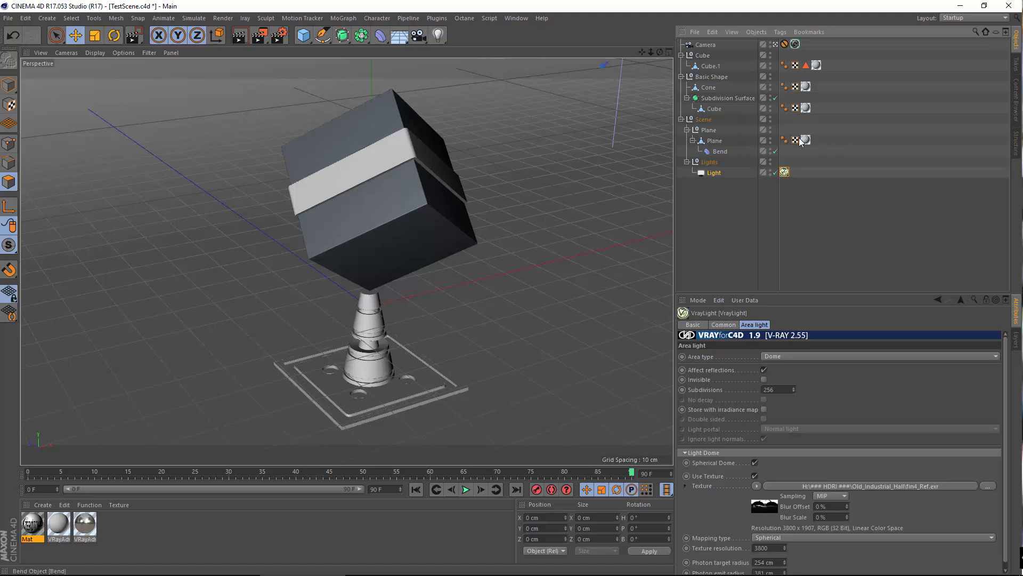
left_click(706, 46)
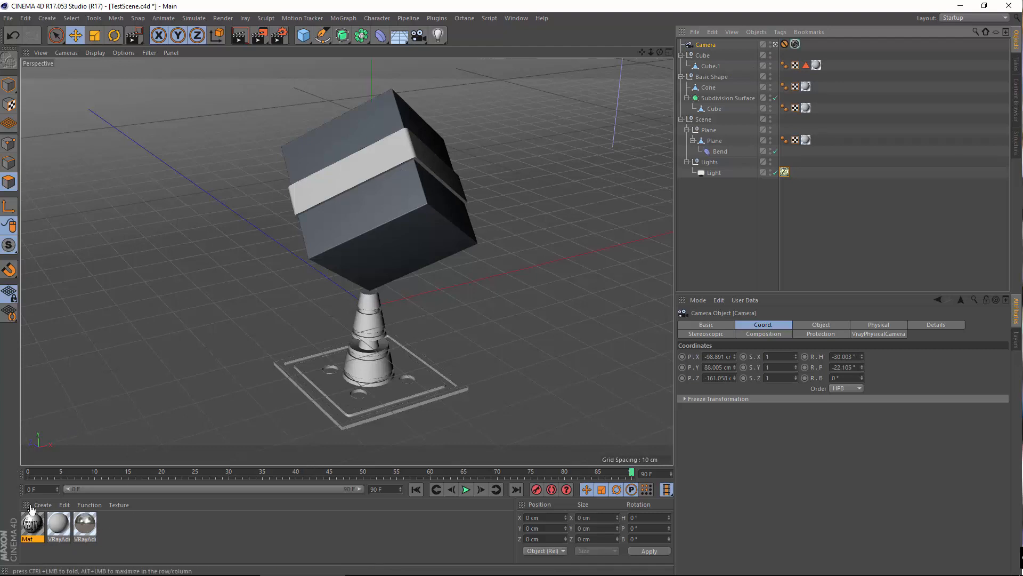
left_click(87, 525)
key("Delete")
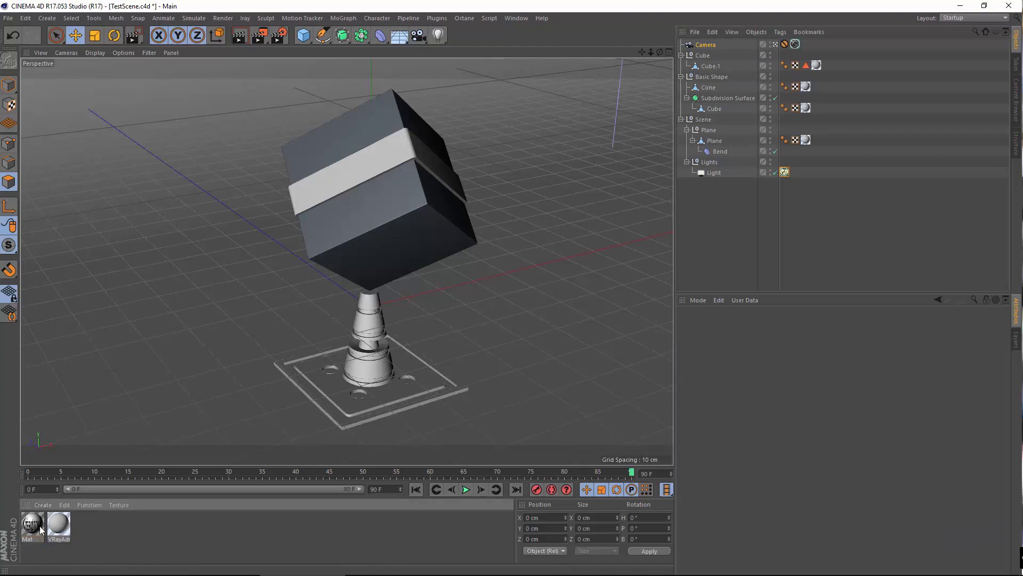
Step: Create a new VRay Advanced Material
left_click(38, 522)
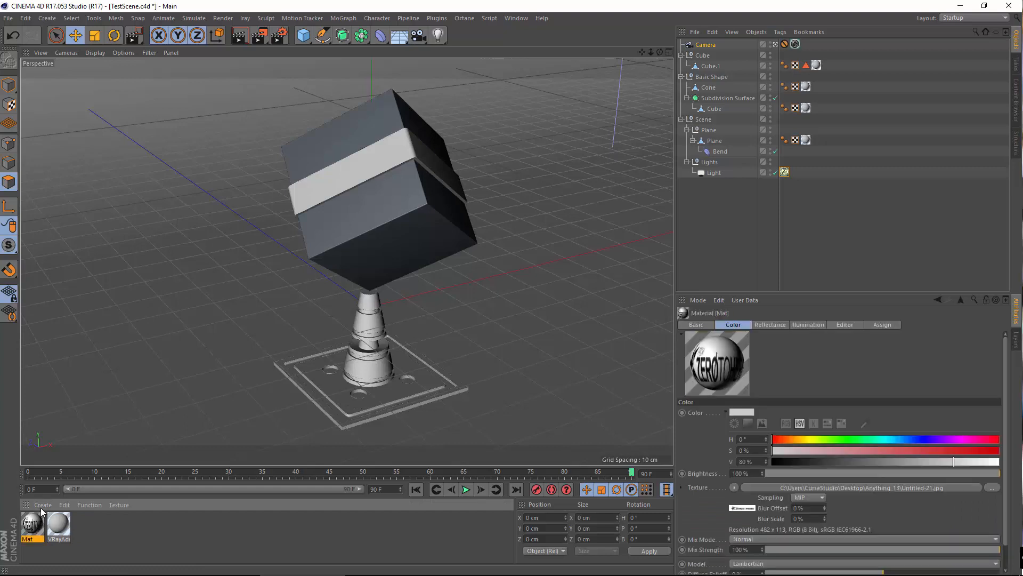
left_click(43, 505)
mouse_move(136, 412)
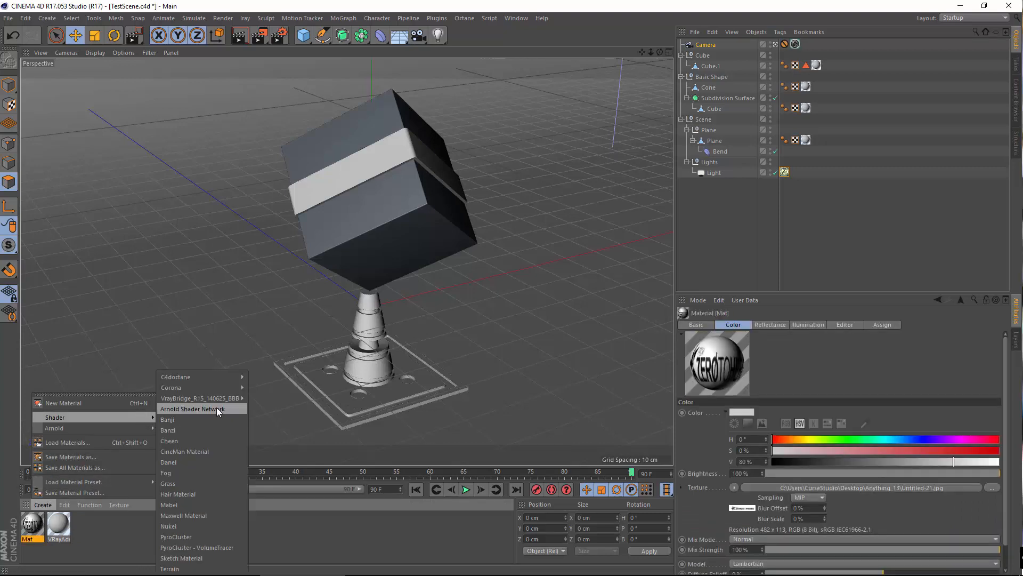
mouse_move(232, 397)
left_click(297, 409)
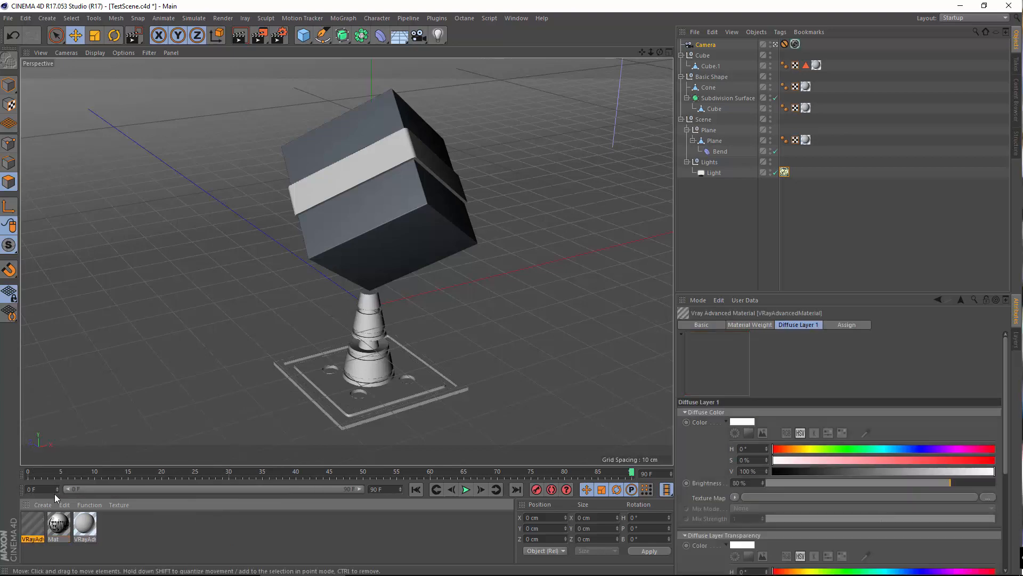
Step: Open the new VRay Advanced Material for editing and set its Diffuse Layer 1 color to black
double_click(32, 525)
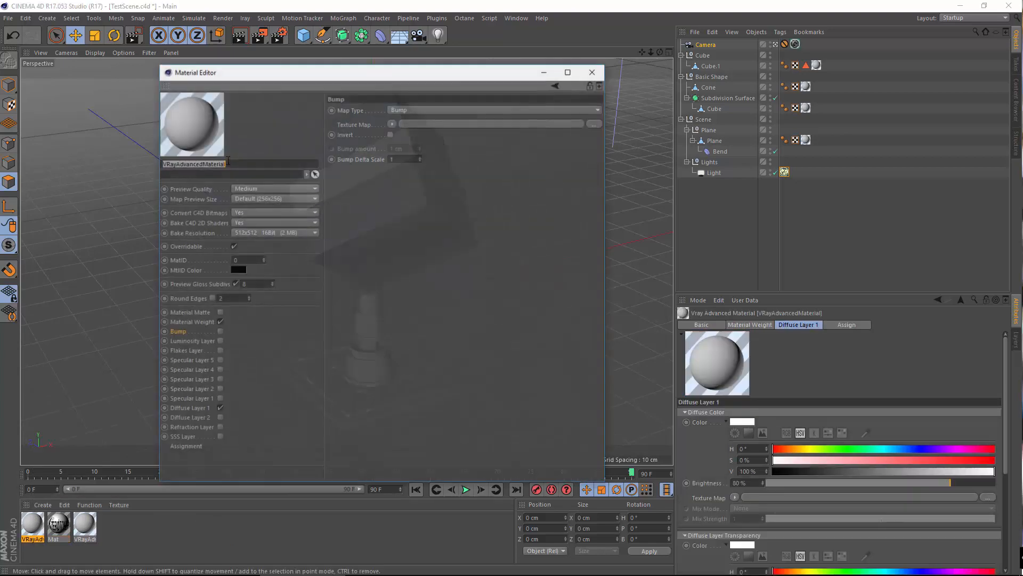
left_click(190, 408)
left_click(388, 118)
left_click_drag(451, 139, 353, 140)
left_click(362, 155)
Step: Enable Specular Layer 1 on the black material and set its Fresnel IOR to 10
left_click(188, 398)
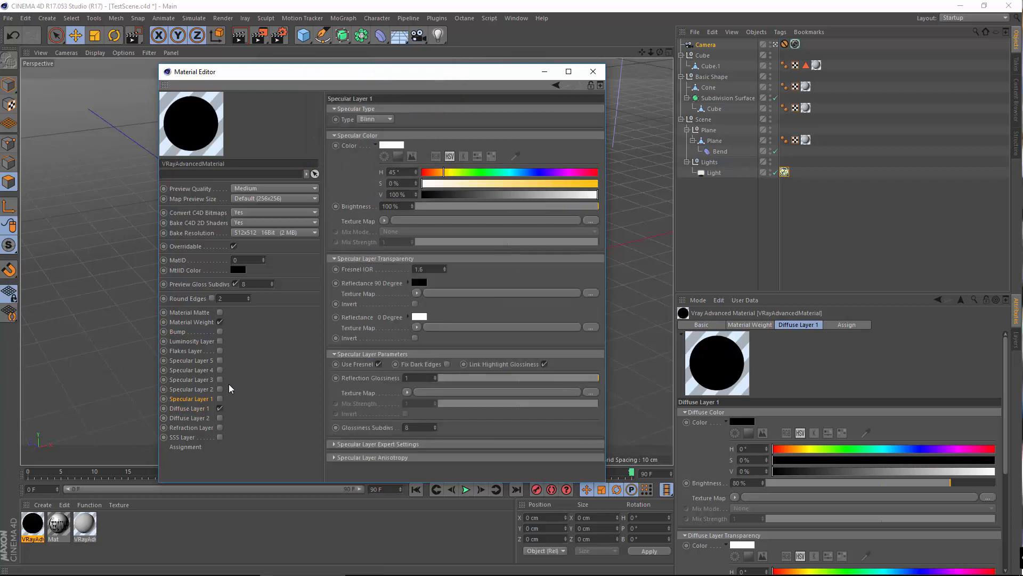
left_click(220, 398)
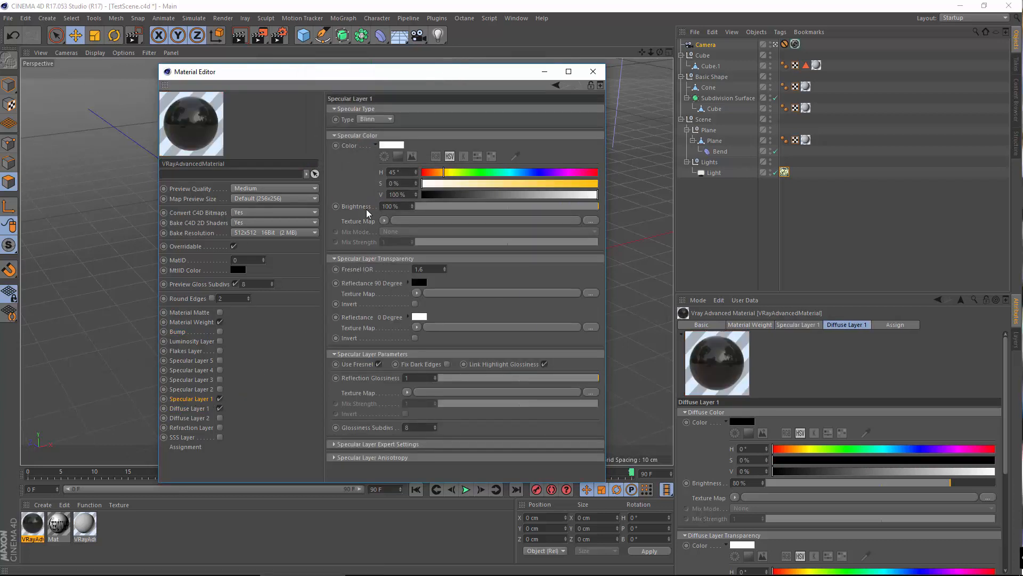
left_click(429, 268)
type("10")
key("Return")
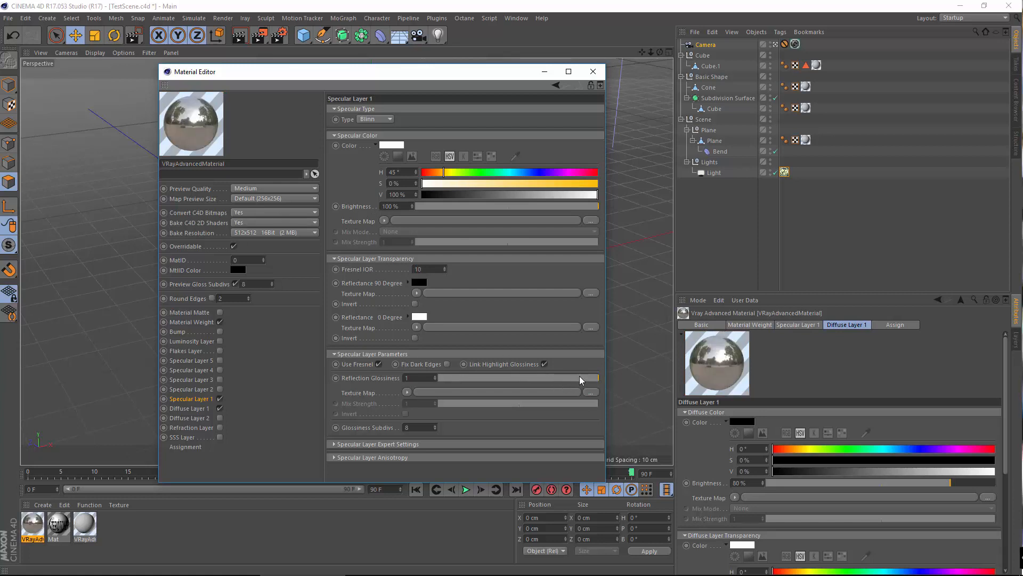
Step: Set Specular Layer 1's Reflection Glossiness to 0.87 and Glossiness Subdivs to 64, then minimize the Material Editor
left_click_drag(593, 377, 582, 380)
left_click_drag(397, 76, 653, 77)
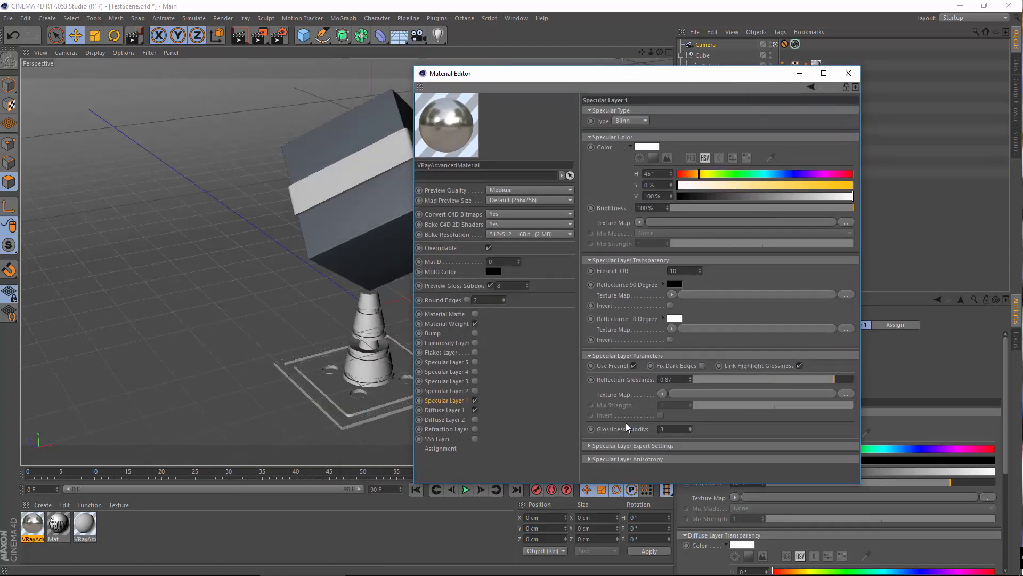
left_click(673, 430)
type("64")
key("Return")
left_click(799, 74)
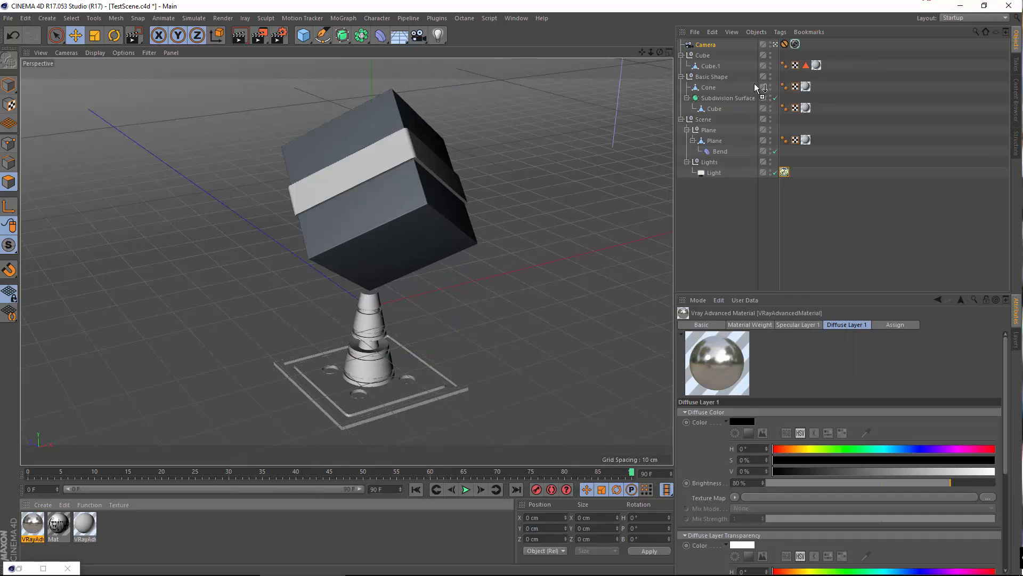
Step: Assign the new metal material to Cube.1's texture tag and delete the object's polygon selection tag
left_click_drag(757, 87, 816, 66)
left_click(805, 66)
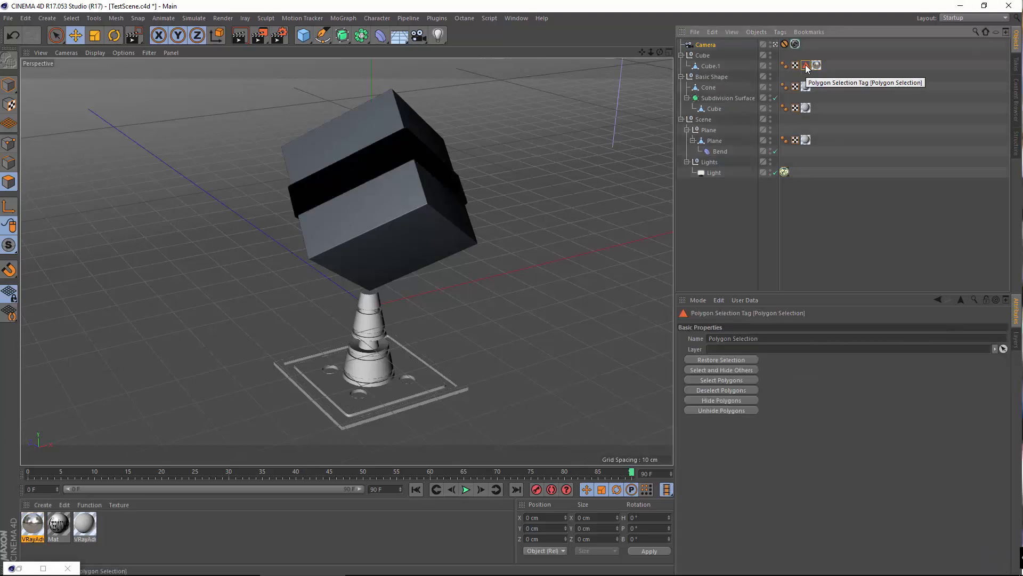
key("Delete")
left_click(806, 66)
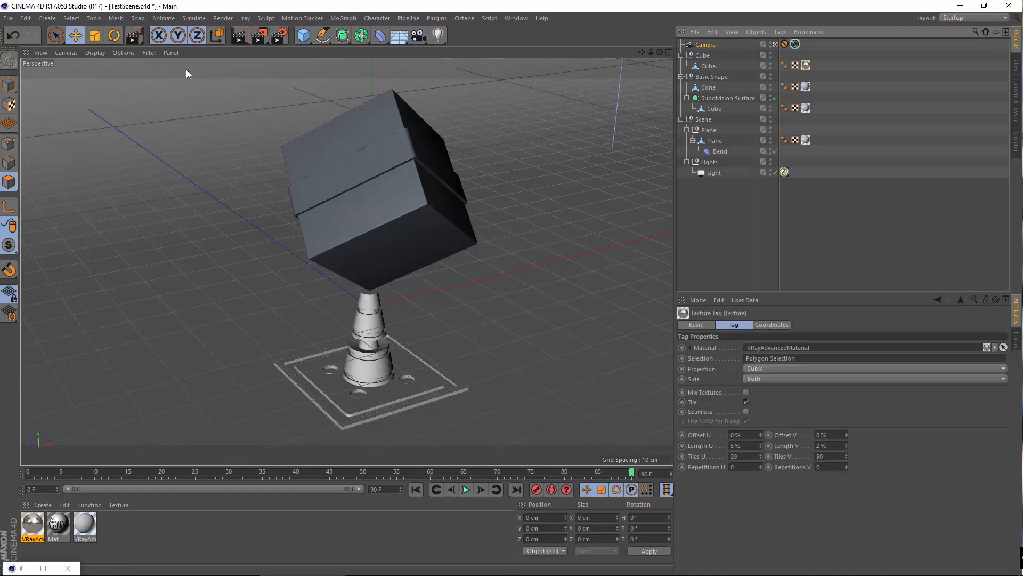
Step: Render a viewport region enclosing the whole cube and its stand to check the metal material
left_click(261, 38)
left_click_drag(273, 48, 504, 441)
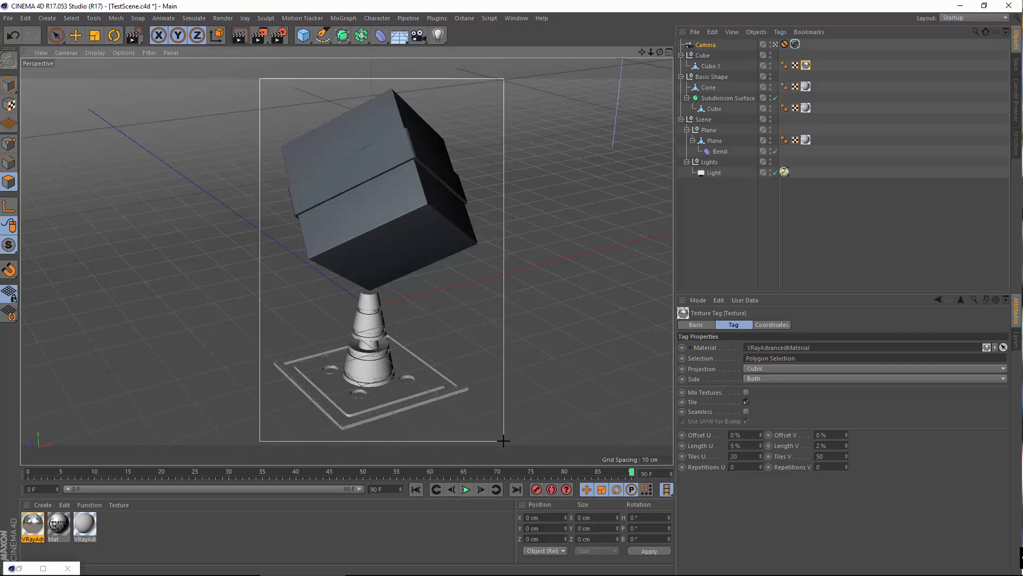
left_click(223, 18)
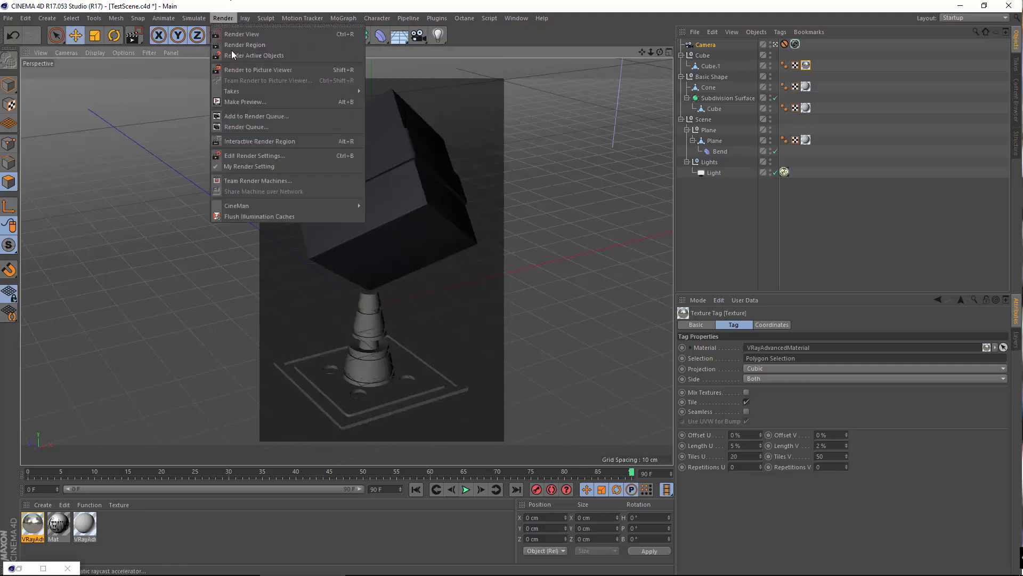
left_click(243, 45)
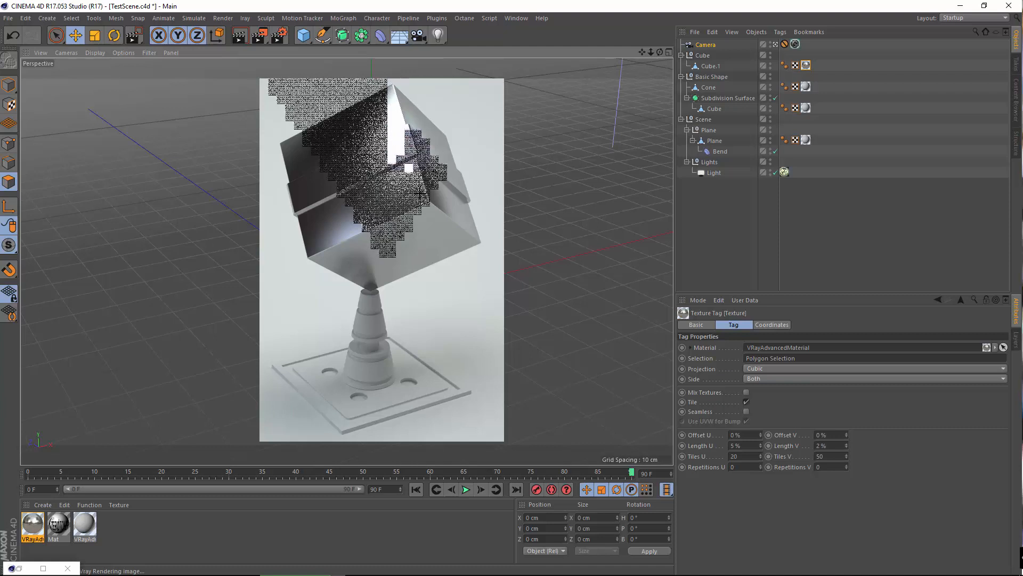
left_click(150, 535)
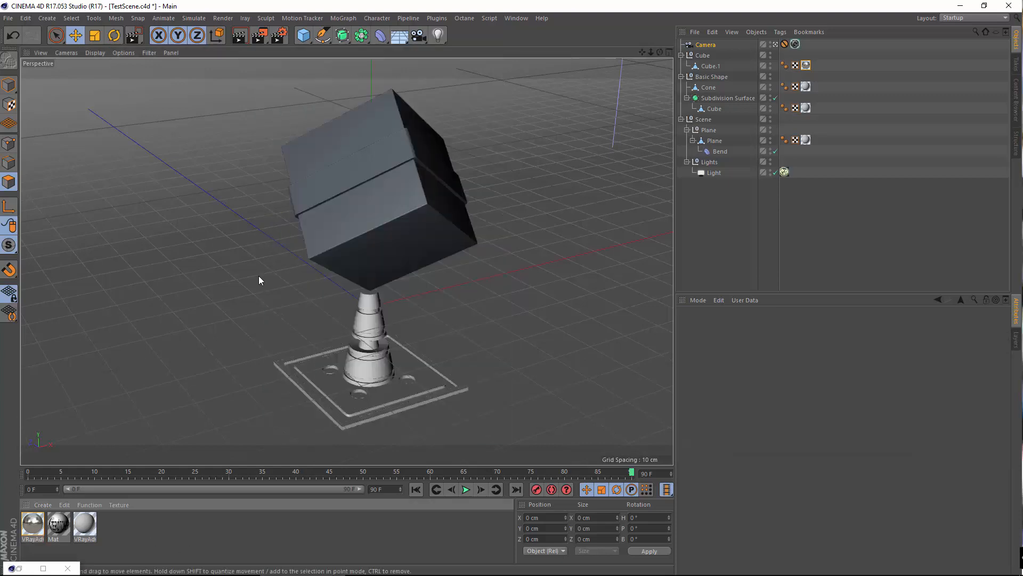
Step: Reopen the metal material and start loading an image as the Reflection Glossiness texture map of Specular Layer 1
double_click(33, 524)
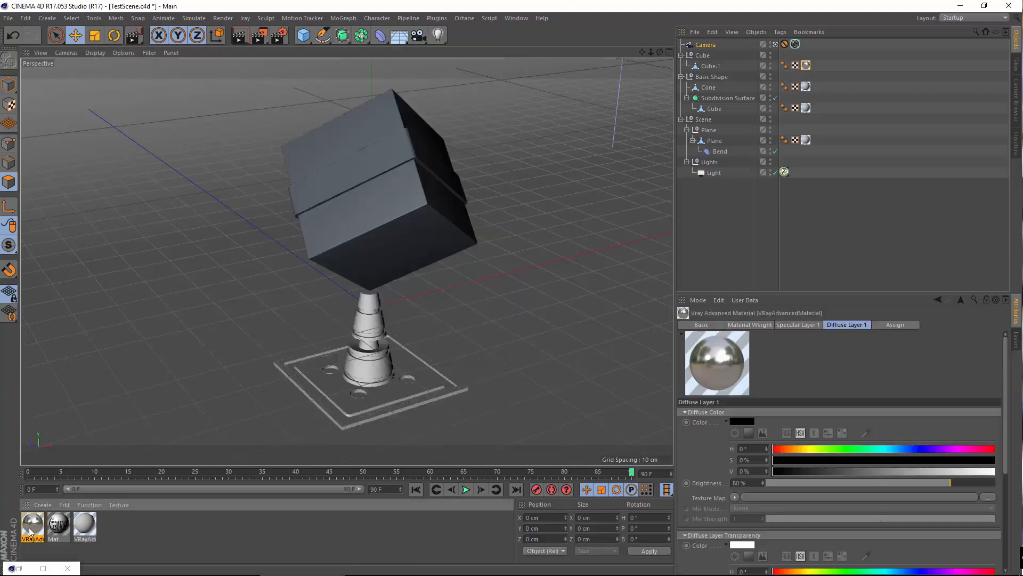
left_click_drag(571, 73, 400, 46)
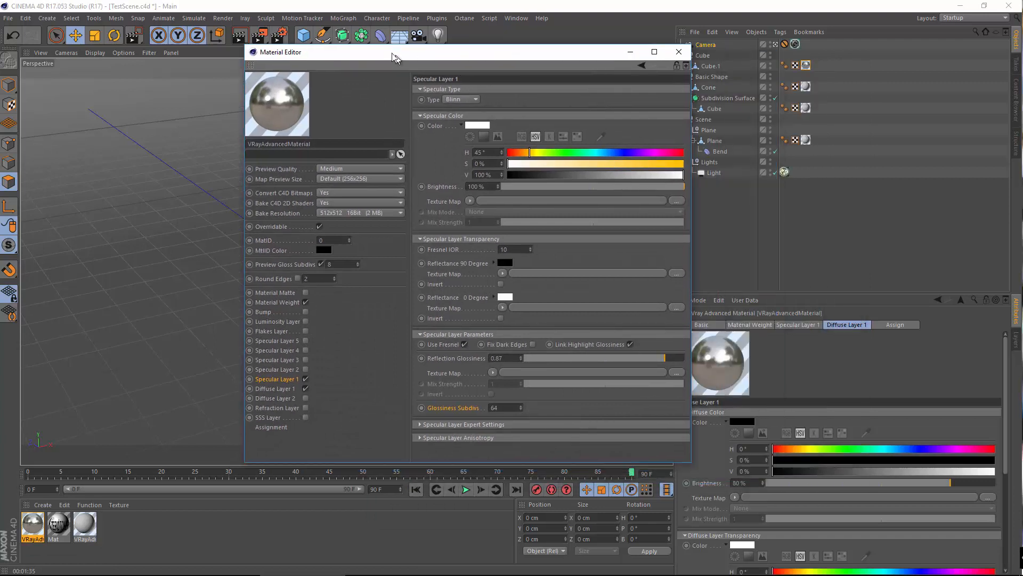
left_click(492, 368)
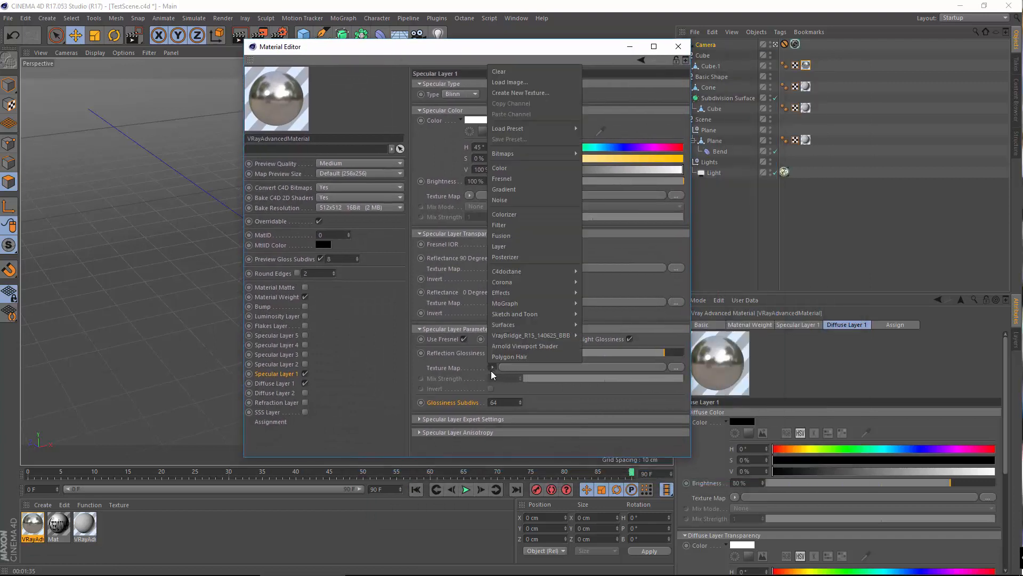
left_click(624, 123)
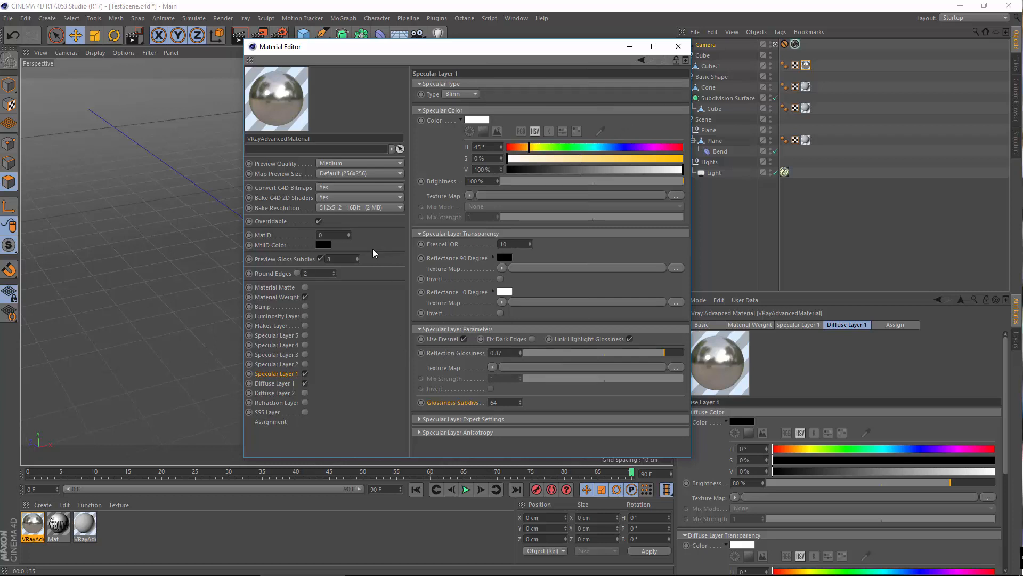
left_click(491, 366)
mouse_move(526, 271)
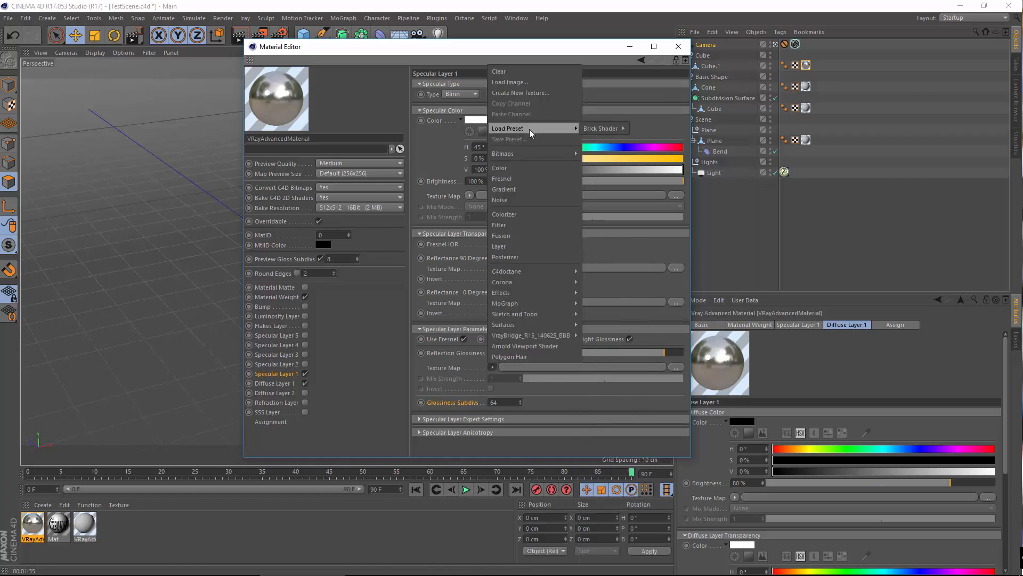
left_click(529, 83)
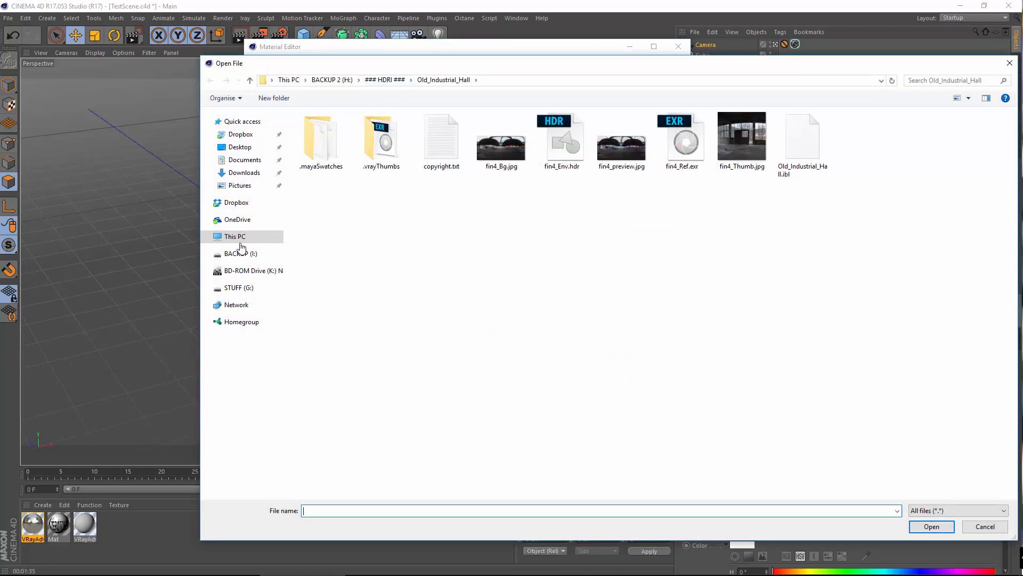
Step: Load Scratches.jpg from the Chapter 12 folder under ZeroToHero, Become A 3D Artist on the WORK (E:) drive
left_click(261, 235)
double_click(605, 216)
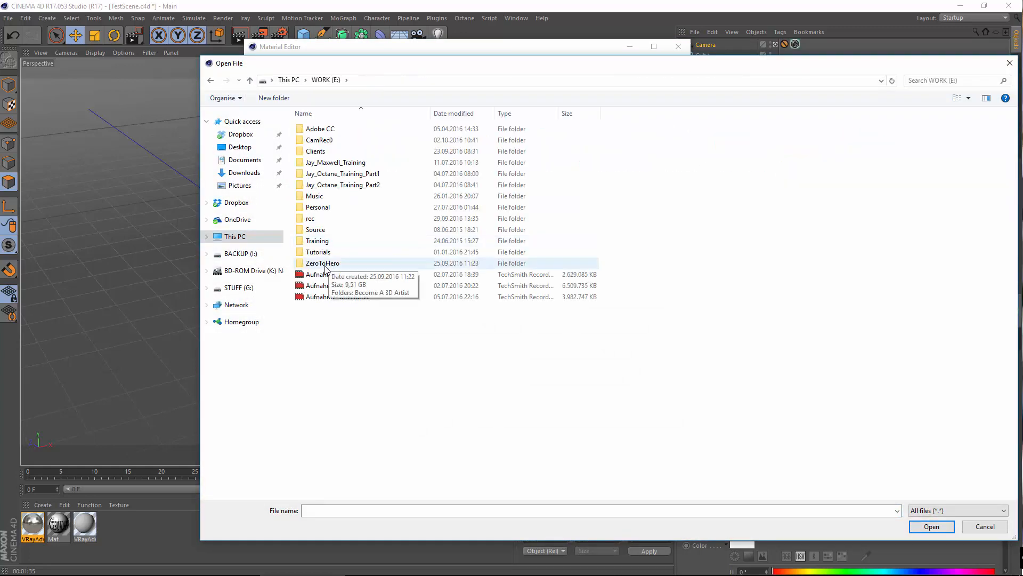
double_click(314, 265)
double_click(332, 133)
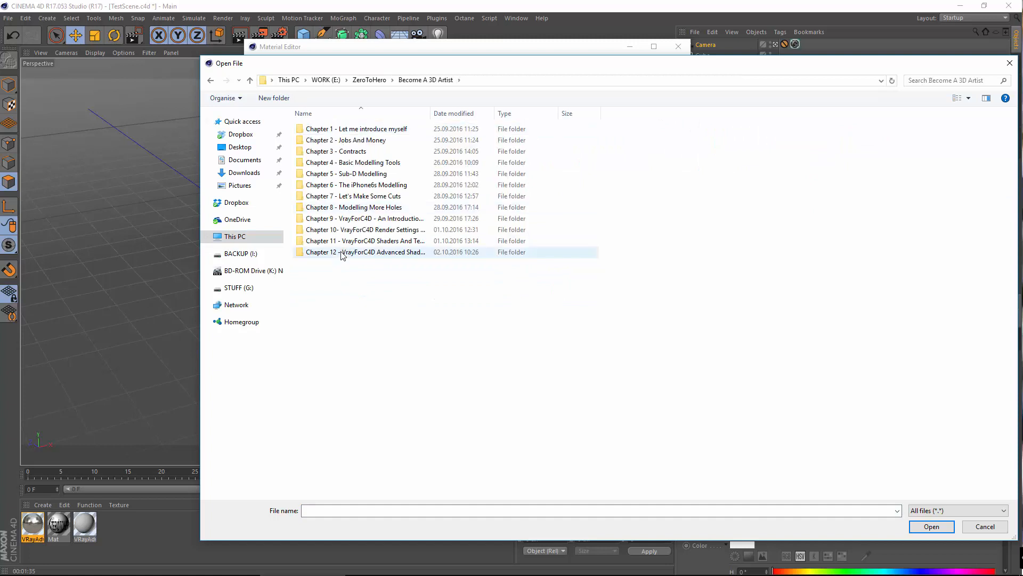
double_click(342, 251)
left_click(383, 165)
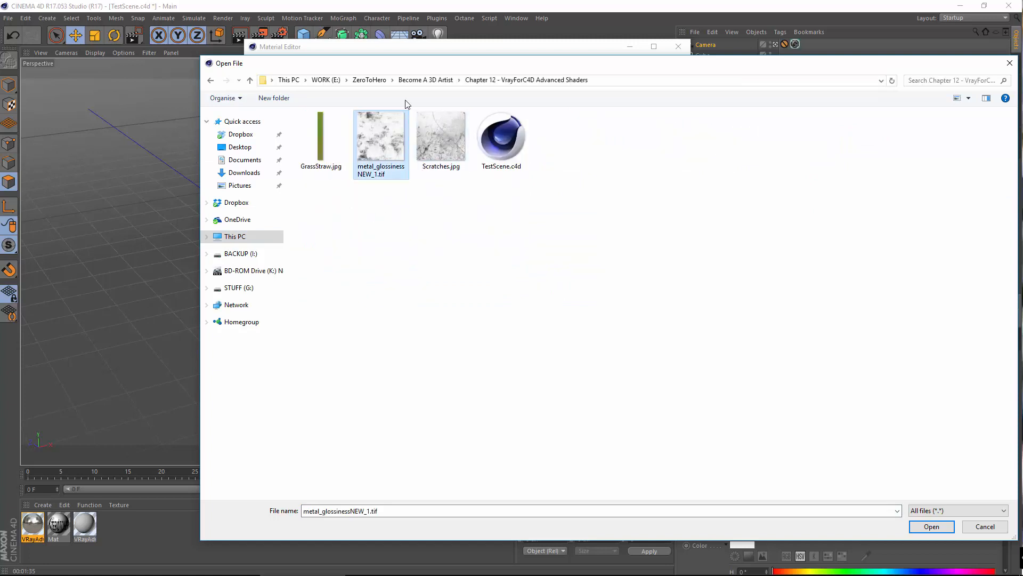
left_click(452, 148)
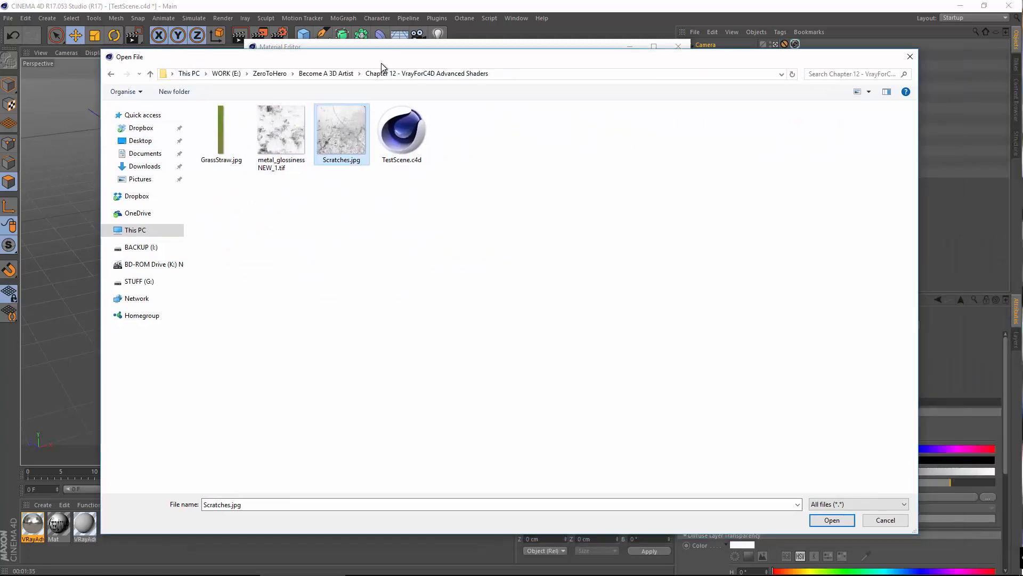
left_click(931, 526)
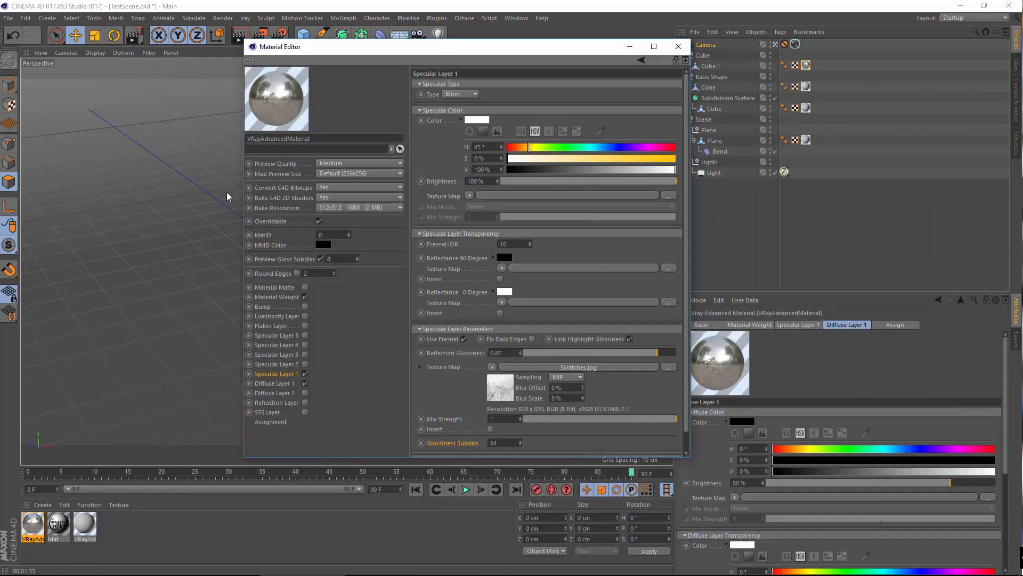
Step: Open the material preview in its own enlarged window and arrange it beside the Material Editor to inspect the scratches
right_click(286, 96)
left_click(323, 26)
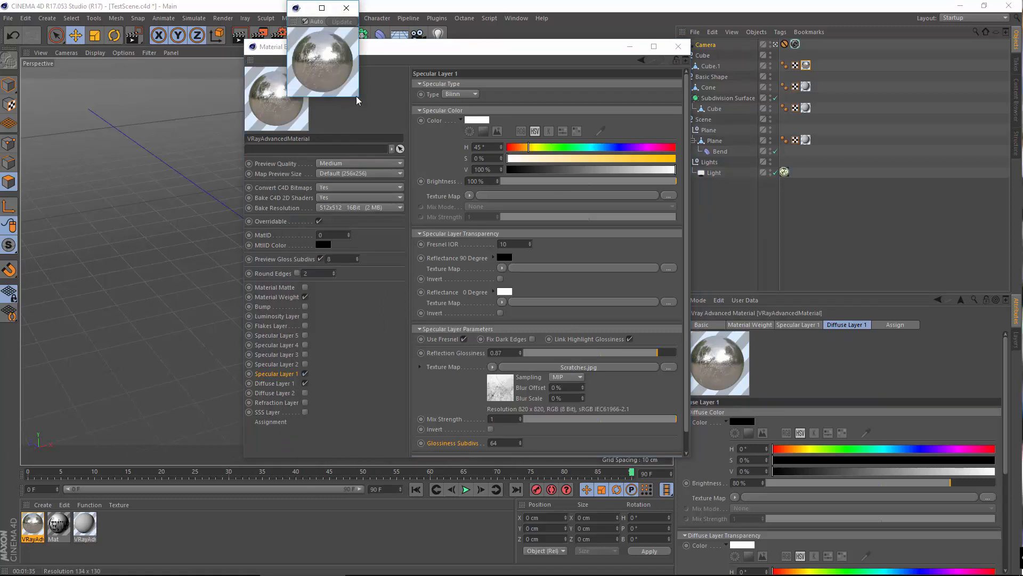
left_click_drag(357, 99, 608, 457)
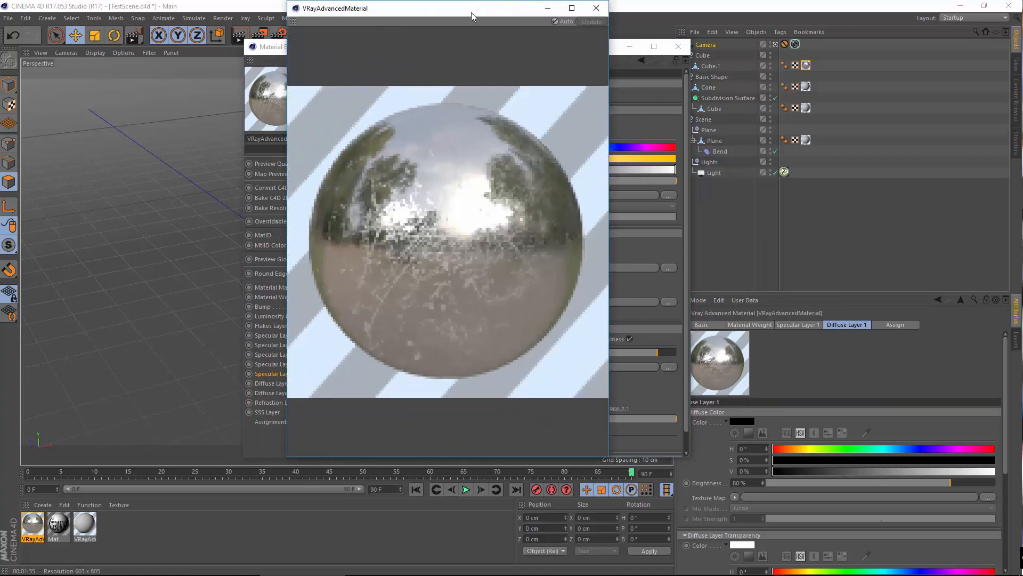
left_click_drag(455, 12, 259, 49)
left_click(439, 52)
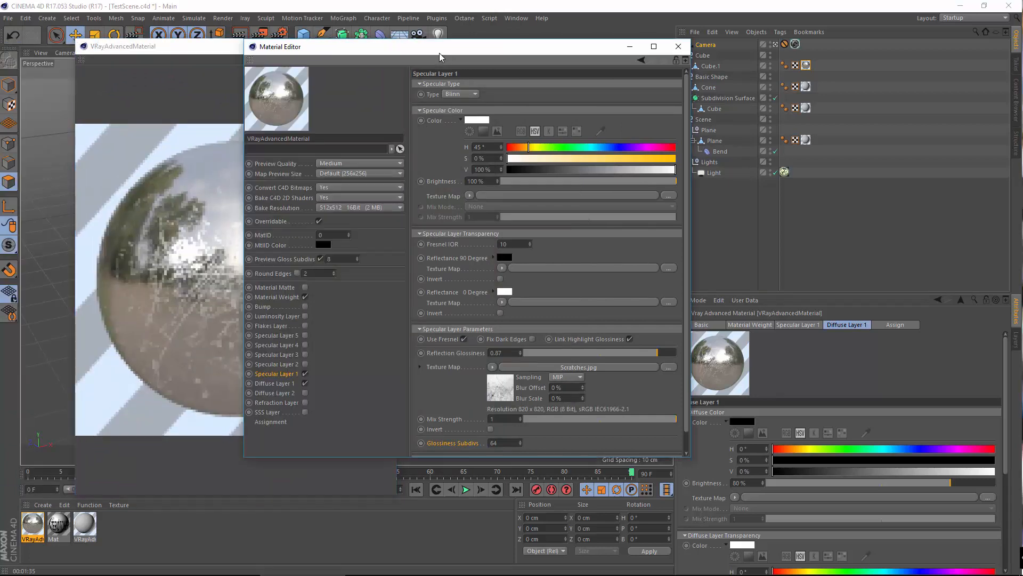
left_click_drag(424, 47, 580, 52)
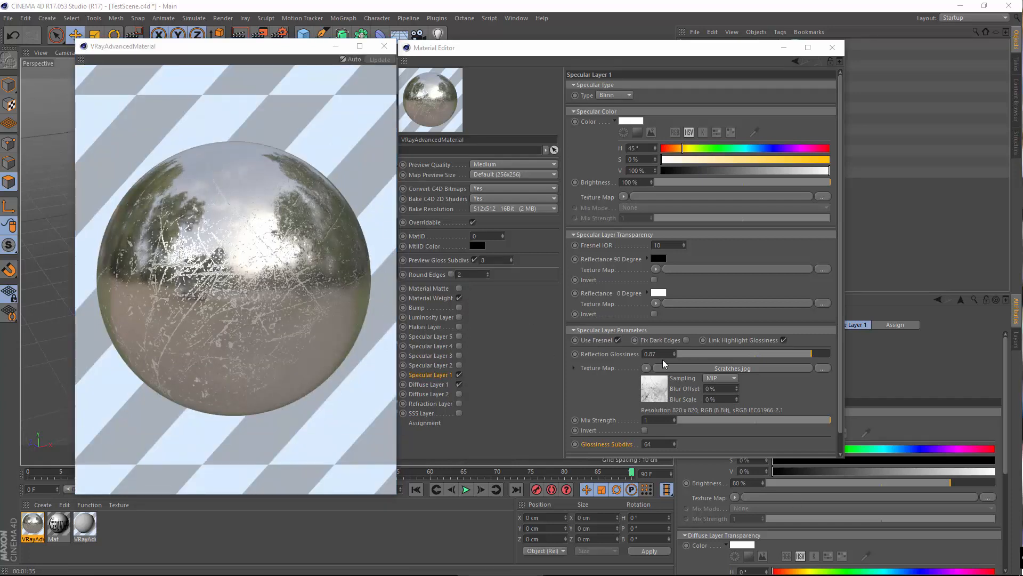
Step: Open the Scratches.jpg bitmap shader and view its texture in a separate preview window
left_click(695, 369)
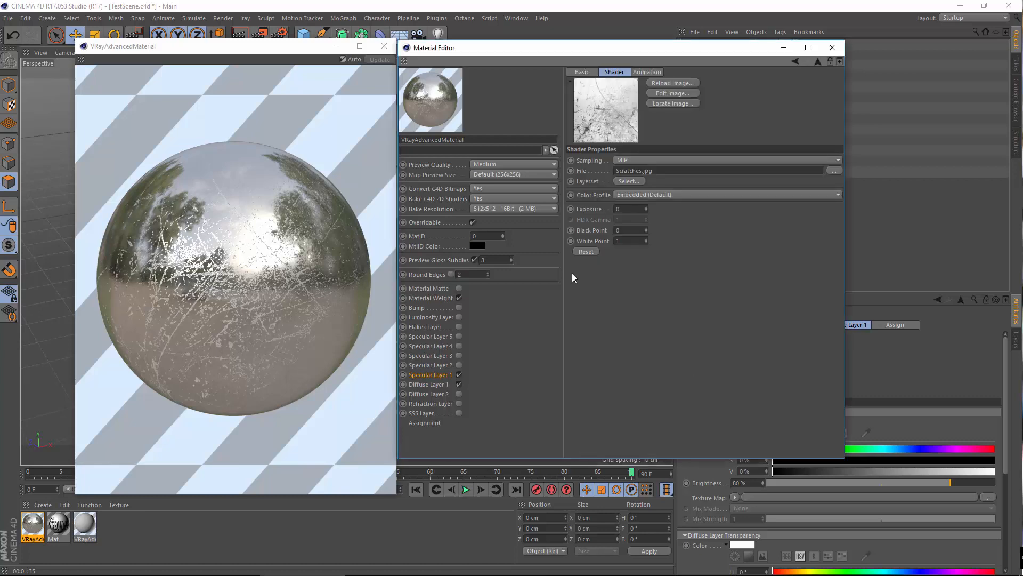
right_click(595, 94)
left_click(625, 25)
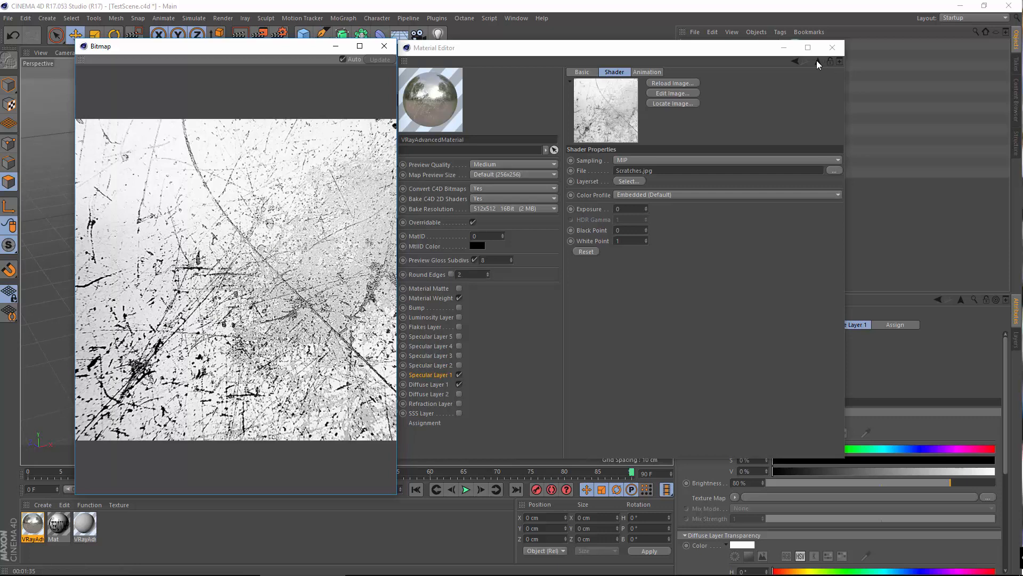
Step: Return to Specular Layer 1 and wrap the Scratches.jpg Reflection Glossiness texture in a Colorizer shader
left_click(796, 61)
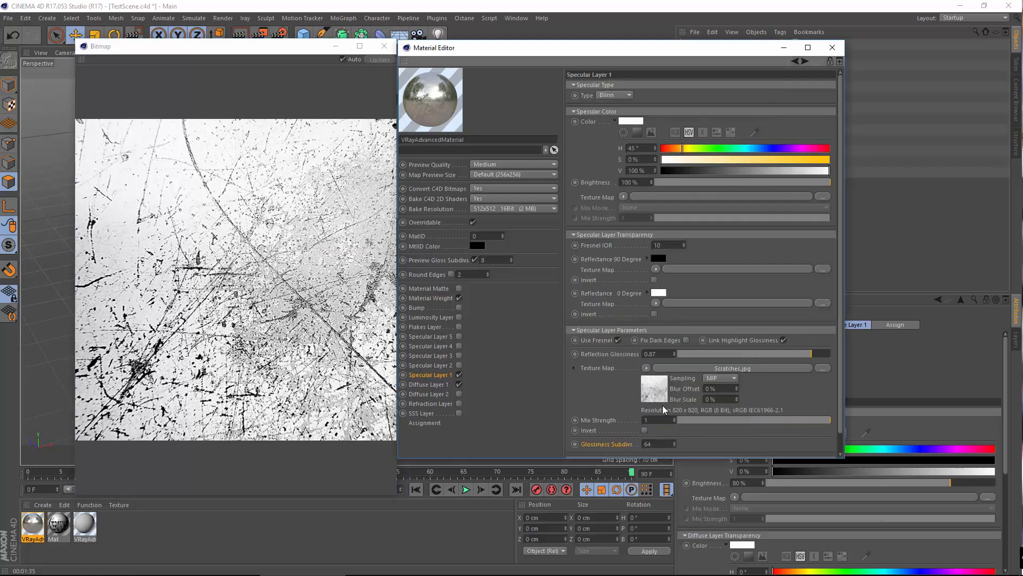
left_click(646, 368)
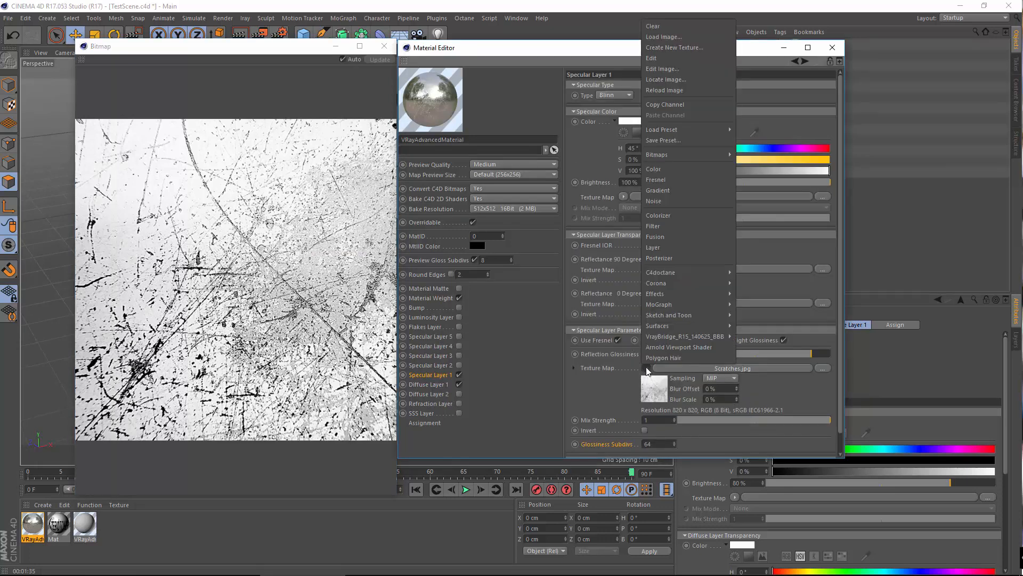
left_click(646, 369)
left_click(646, 368)
left_click(653, 214)
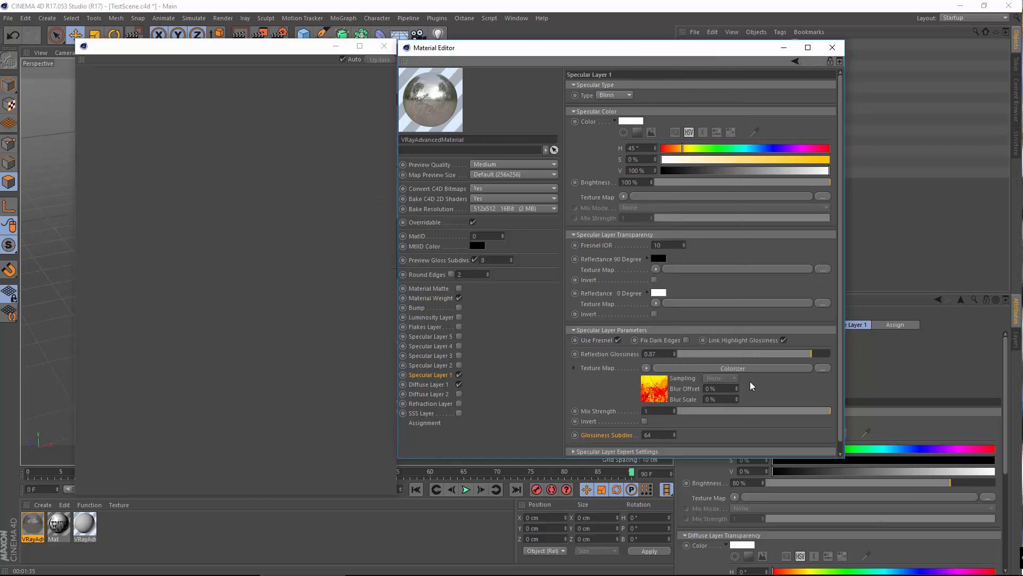
Step: Open the Colorizer, remove the gradient's middle red knot and change its yellow end knot to white
left_click(732, 372)
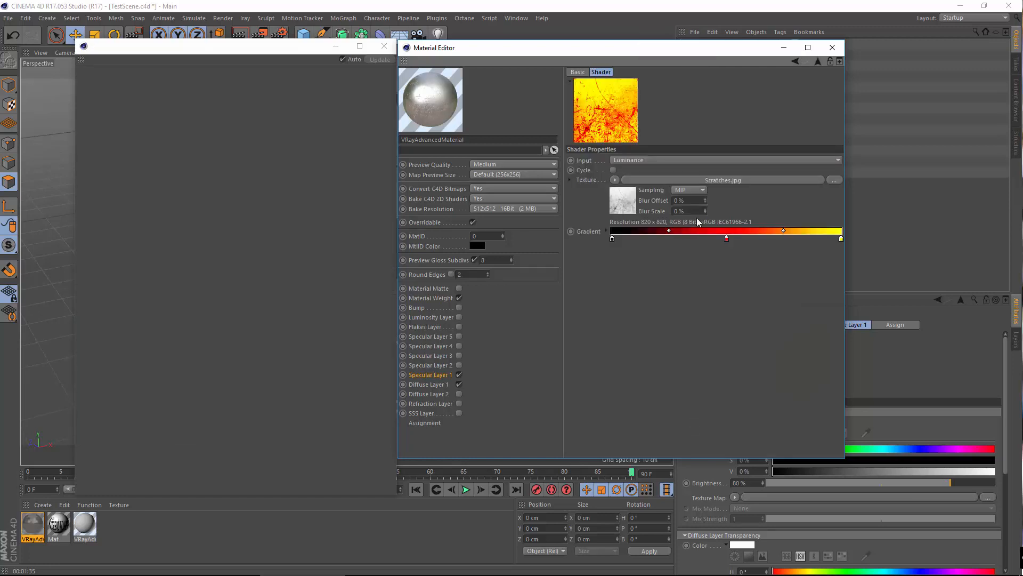
left_click(728, 240)
left_click_drag(727, 240, 732, 356)
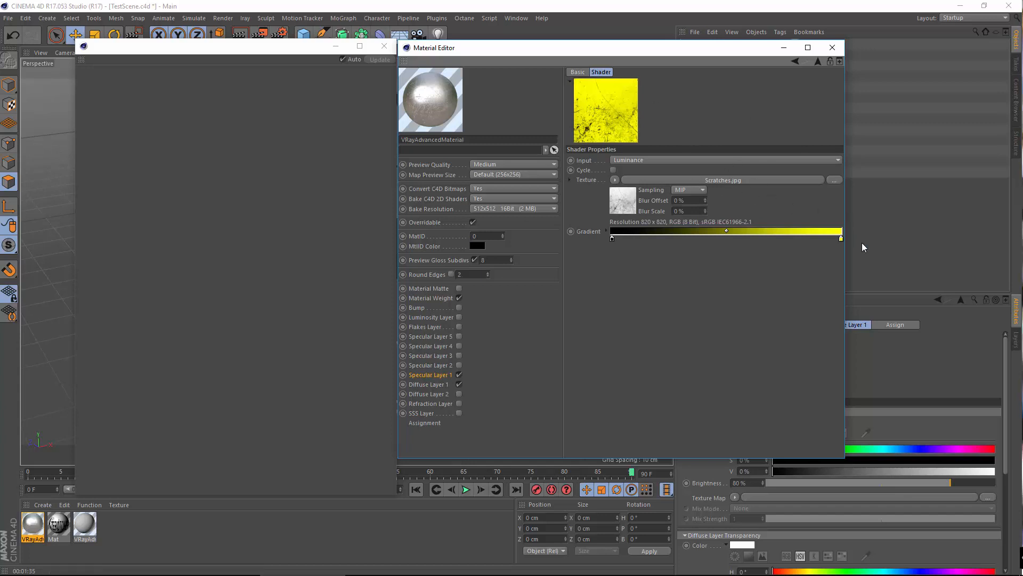
double_click(841, 240)
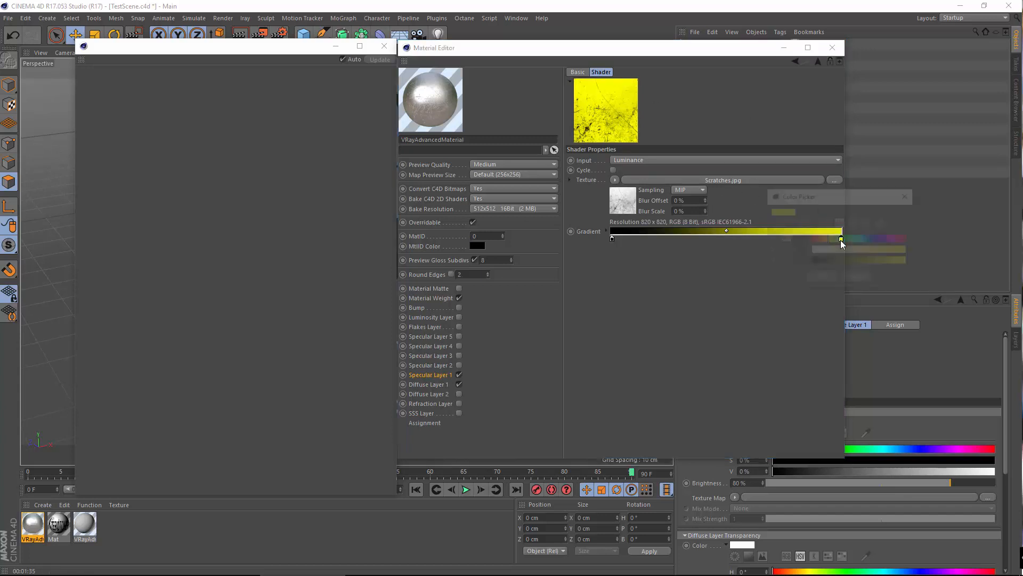
left_click(822, 278)
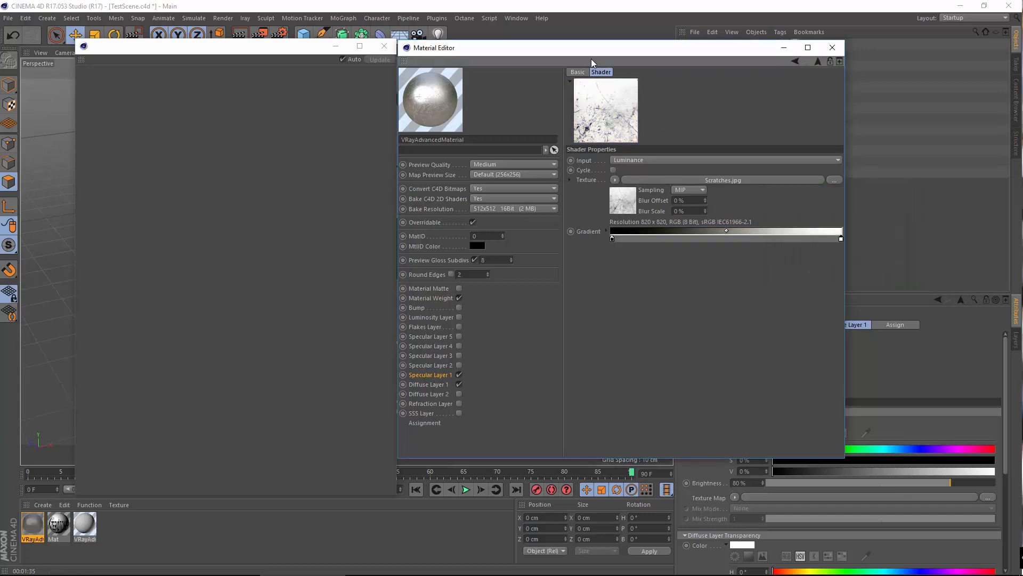
Step: Raise the scratches' contrast by moving the Colorizer gradient's black and white knots inward, and check the shader in a separate preview window
left_click_drag(608, 53, 459, 87)
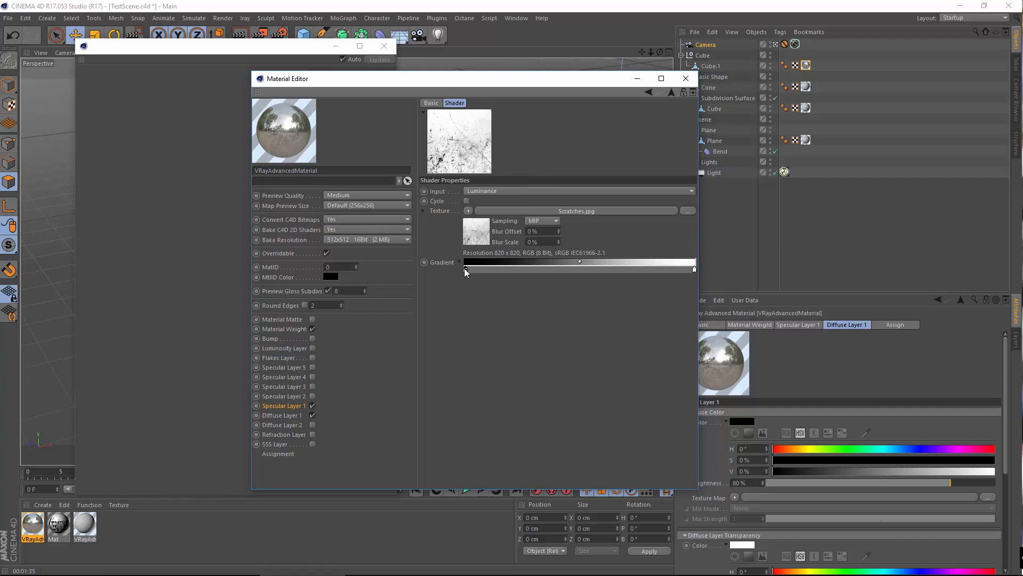
left_click_drag(466, 269, 547, 270)
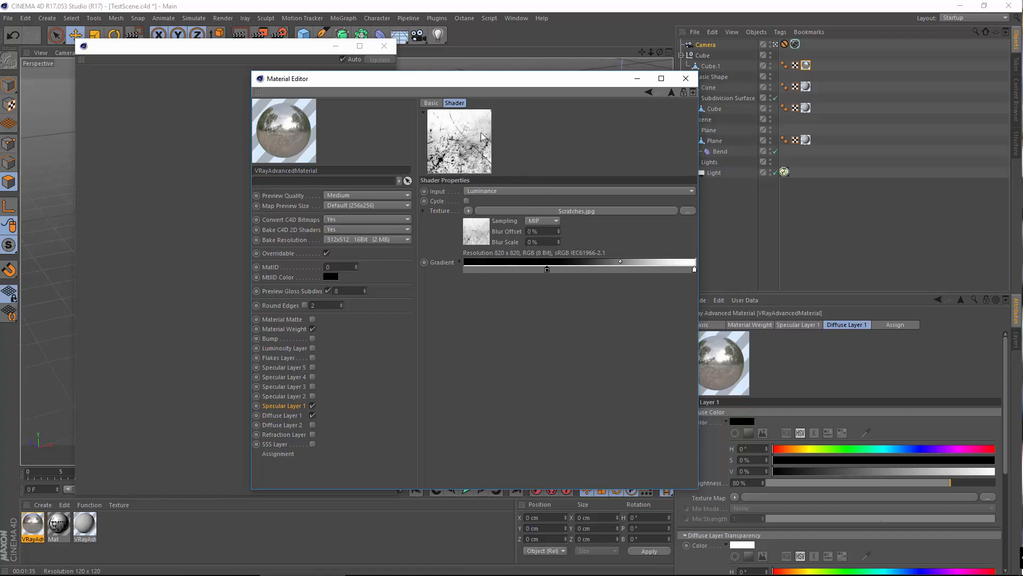
left_click_drag(694, 270, 652, 270)
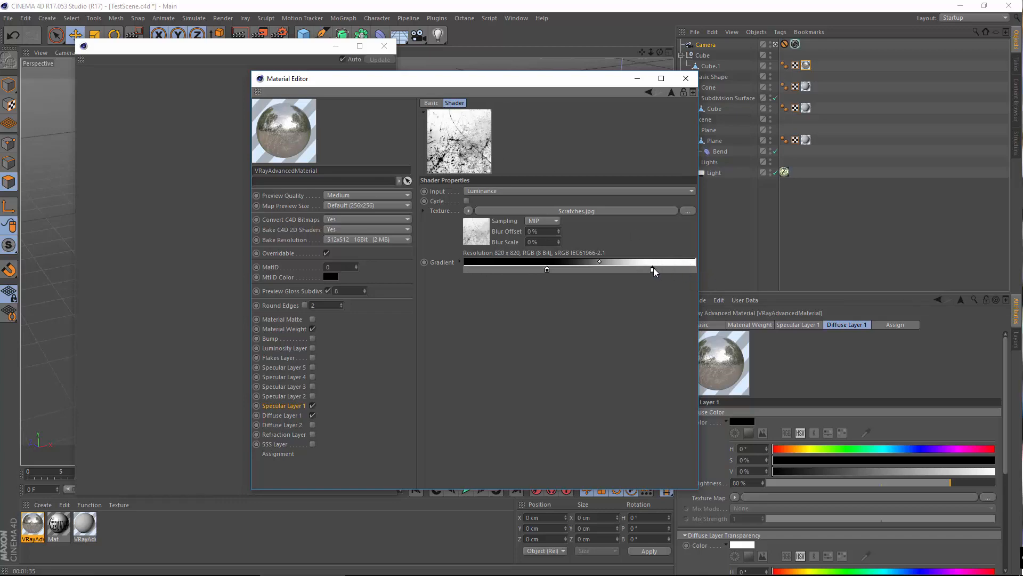
right_click(454, 135)
left_click(490, 30)
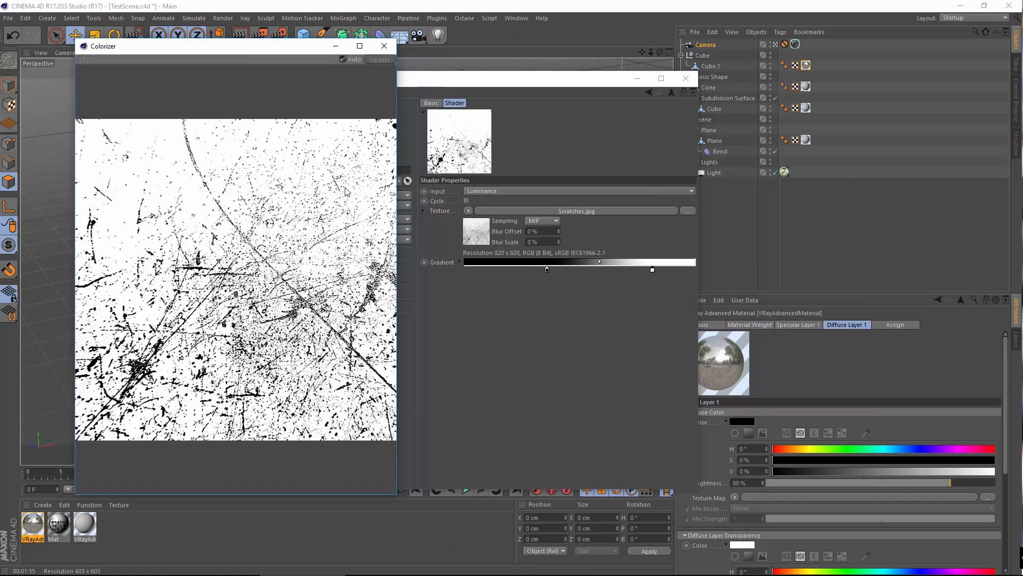
left_click(392, 43)
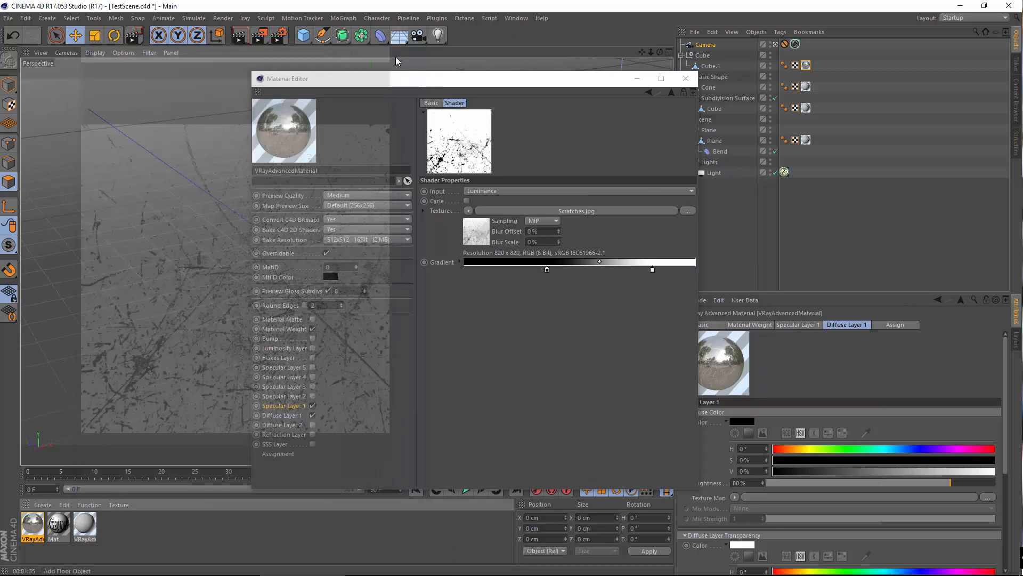
Step: Set the Colorizer gradient's black knot to a grey with 67% value
double_click(547, 269)
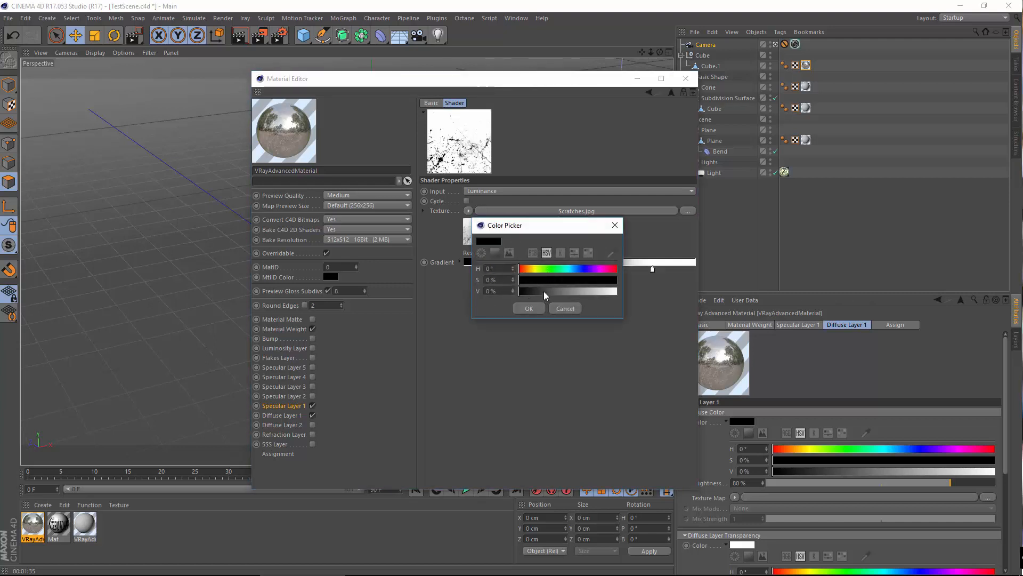
left_click_drag(546, 294, 651, 294)
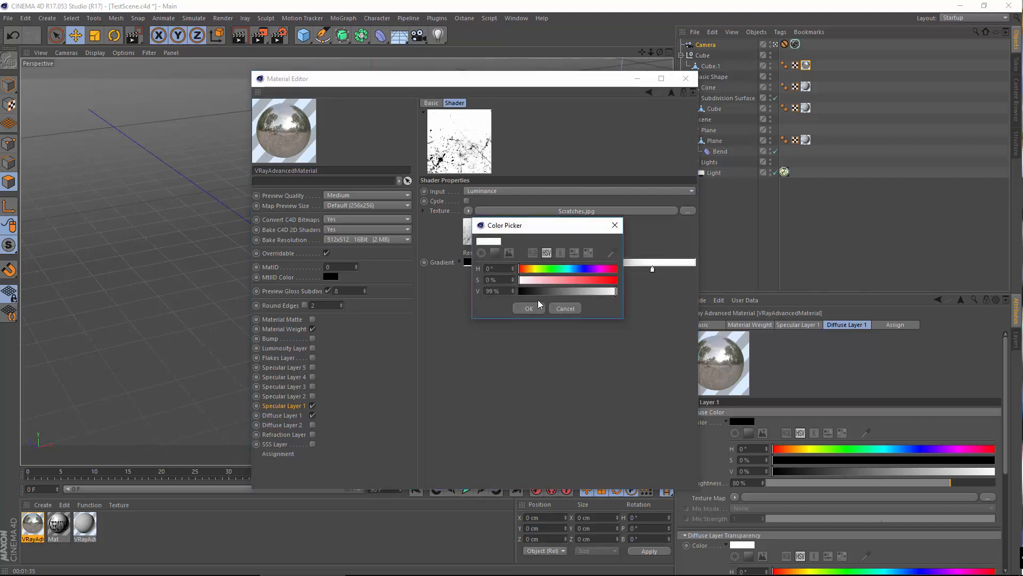
left_click_drag(538, 305, 489, 311)
left_click_drag(546, 295, 557, 295)
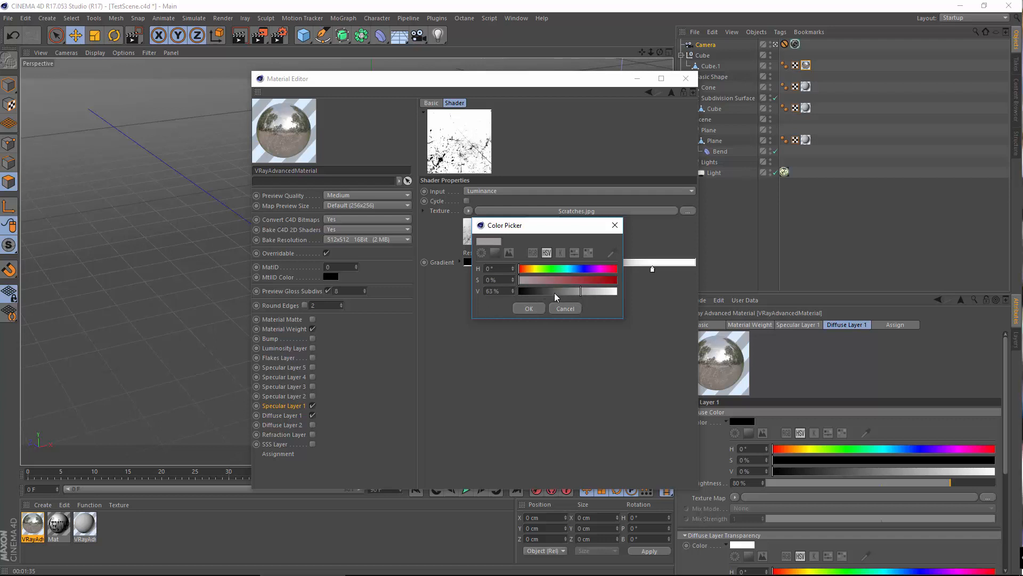
double_click(506, 292)
type("67")
key("Return")
left_click(528, 308)
Step: Open Cube.1's texture tag and inspect its projection and its U and V length settings
left_click_drag(579, 80, 478, 68)
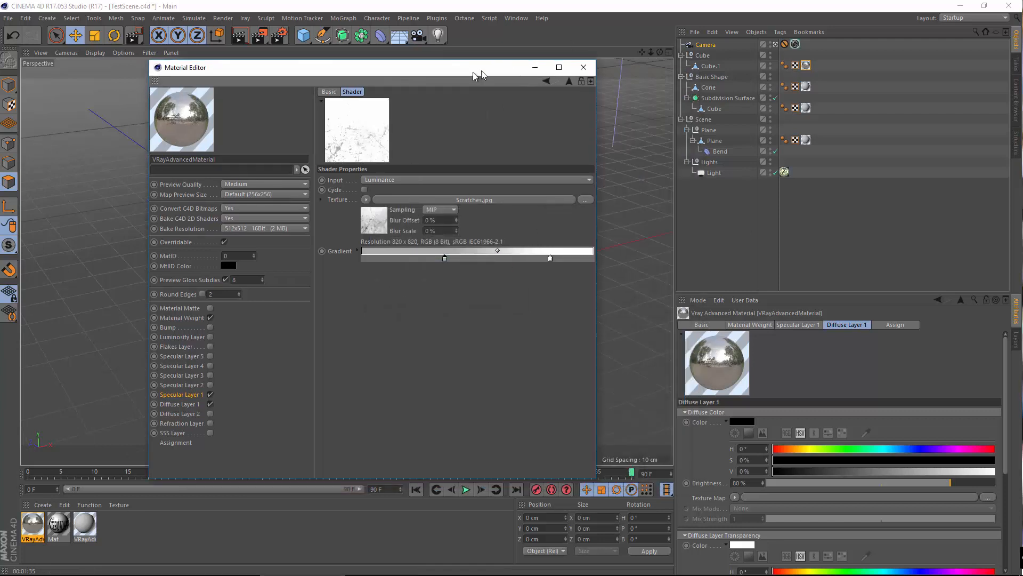
left_click(806, 65)
left_click(774, 368)
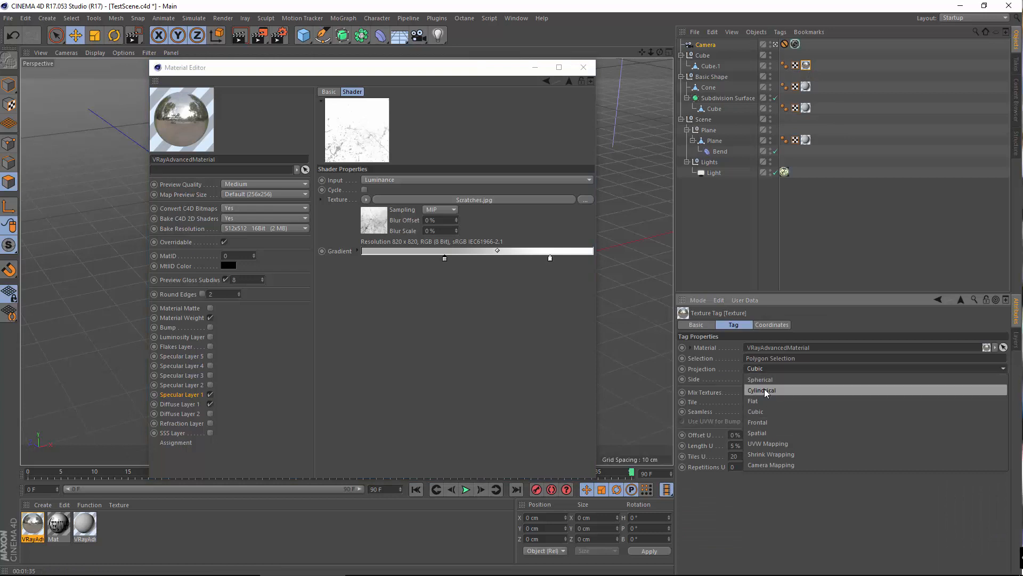
left_click(782, 322)
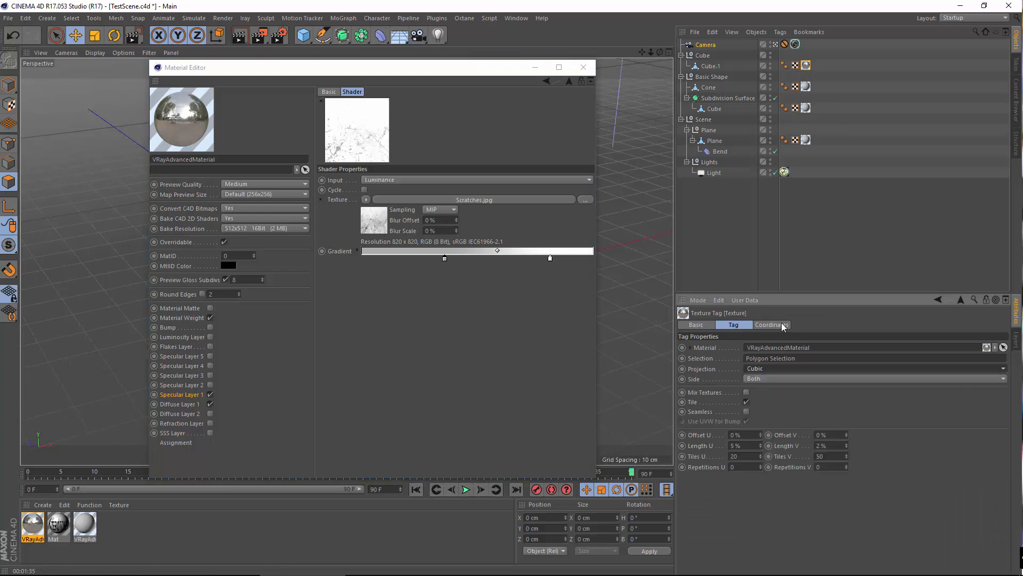
left_click(701, 444)
left_click(794, 446)
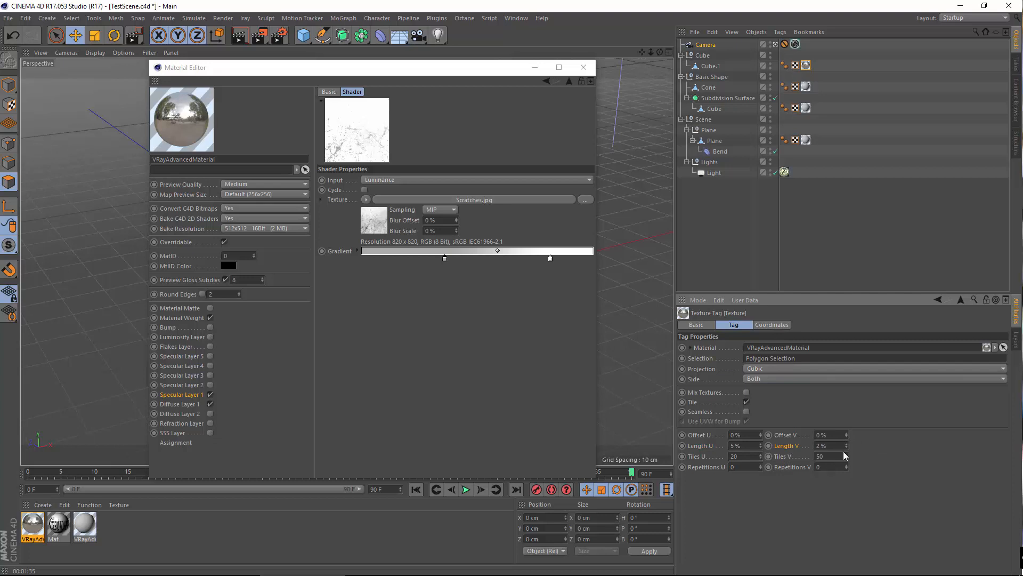
Step: Set the Colorizer gradient's white knot to 87% value and close the Material Editor
left_click_drag(418, 70, 462, 66)
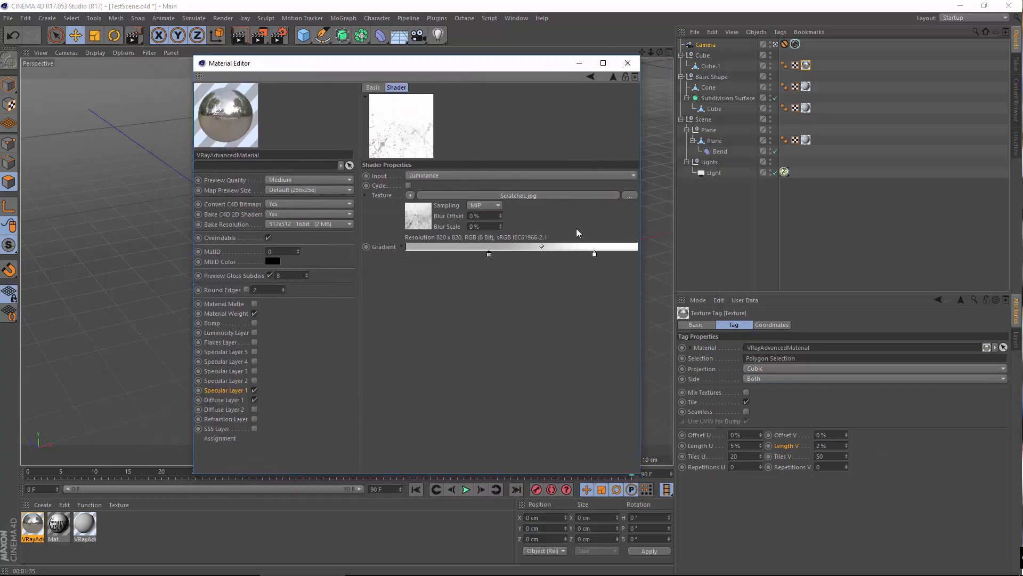
double_click(594, 254)
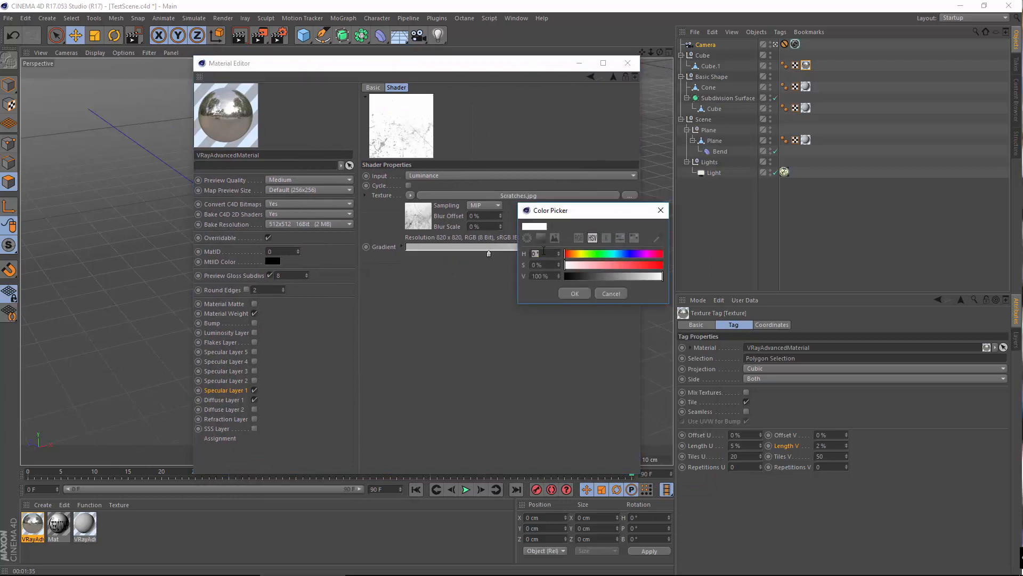
left_click(555, 277)
left_click_drag(516, 276, 505, 276)
type("87")
left_click(573, 294)
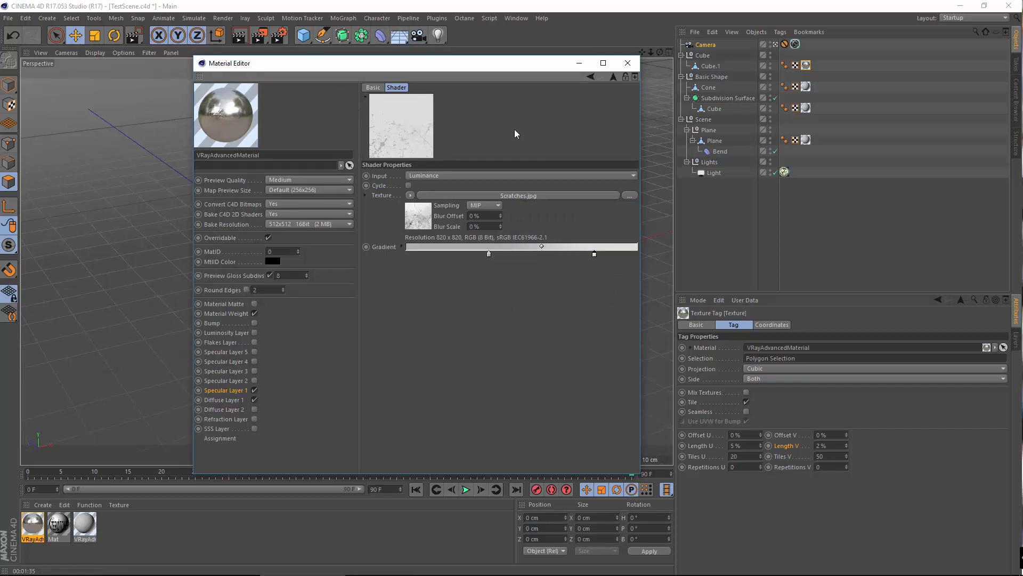
left_click(590, 78)
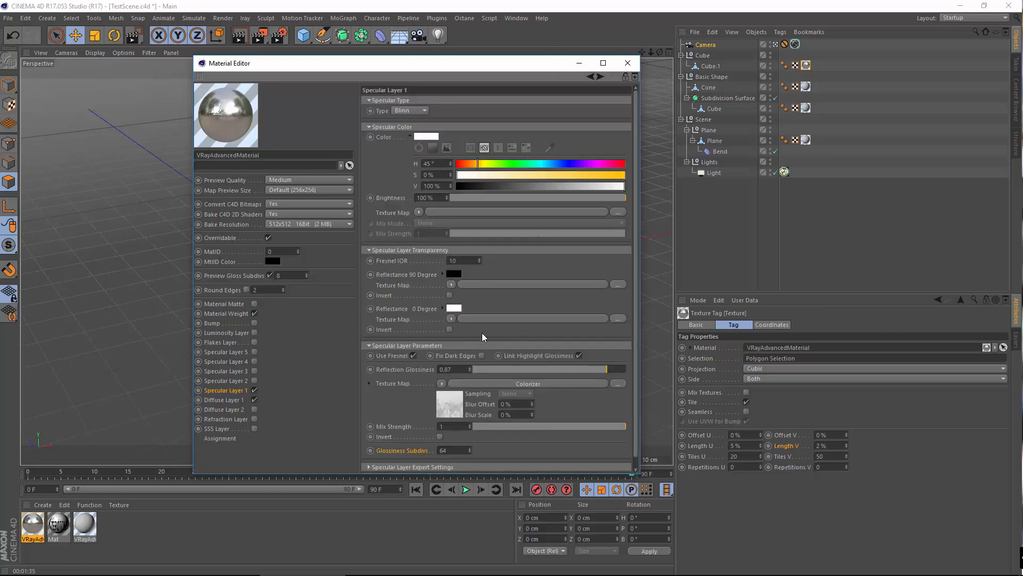
left_click(628, 63)
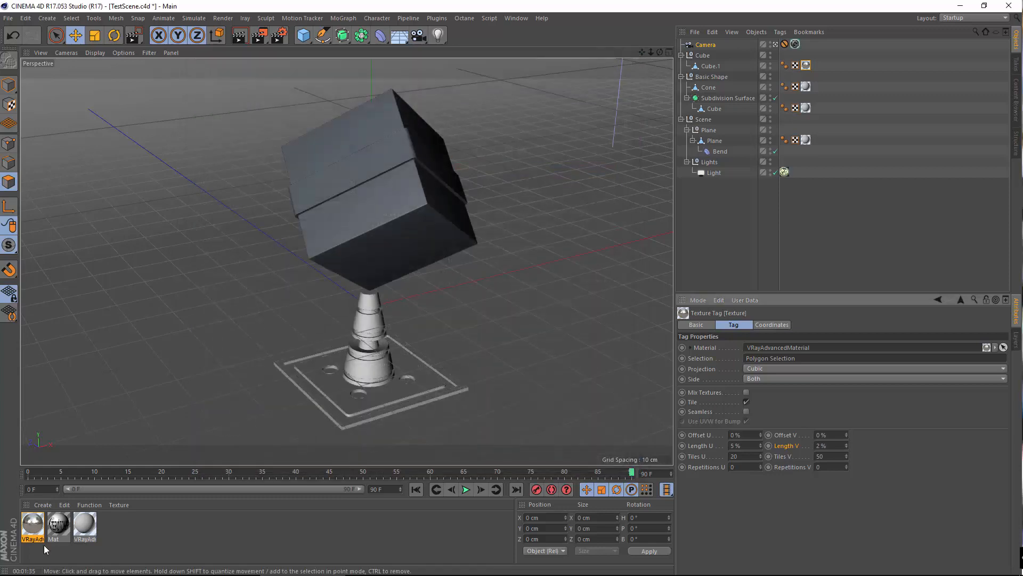
Step: Create a new standard material, load Scratches.jpg as its Color texture and minimise the Material Editor
double_click(120, 529)
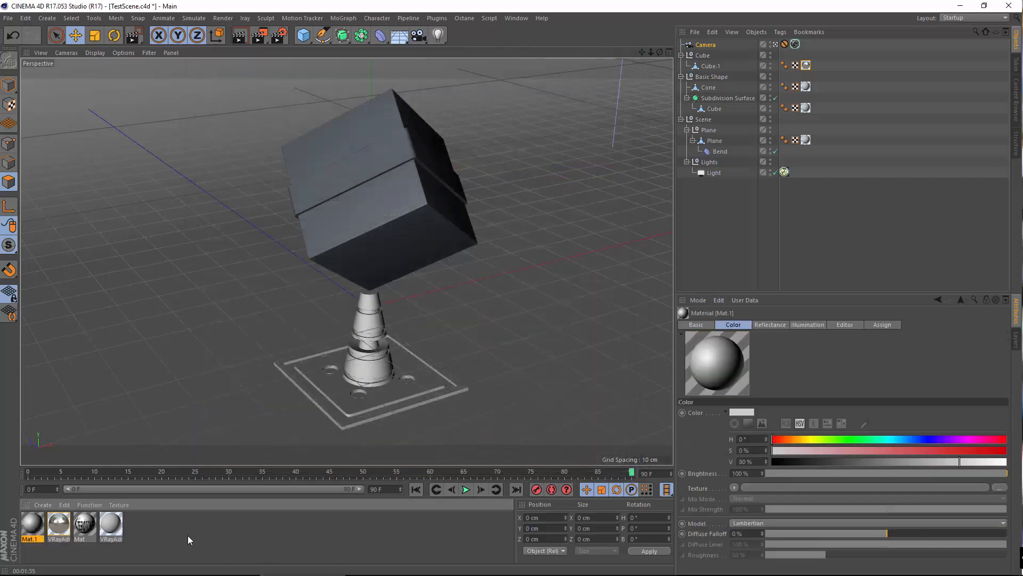
double_click(26, 527)
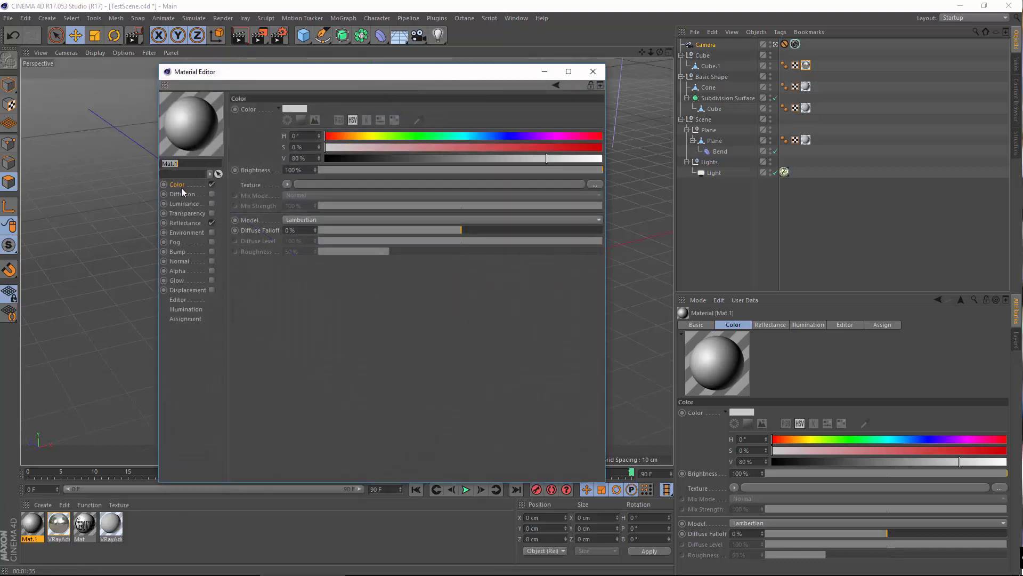
left_click(286, 184)
left_click(305, 197)
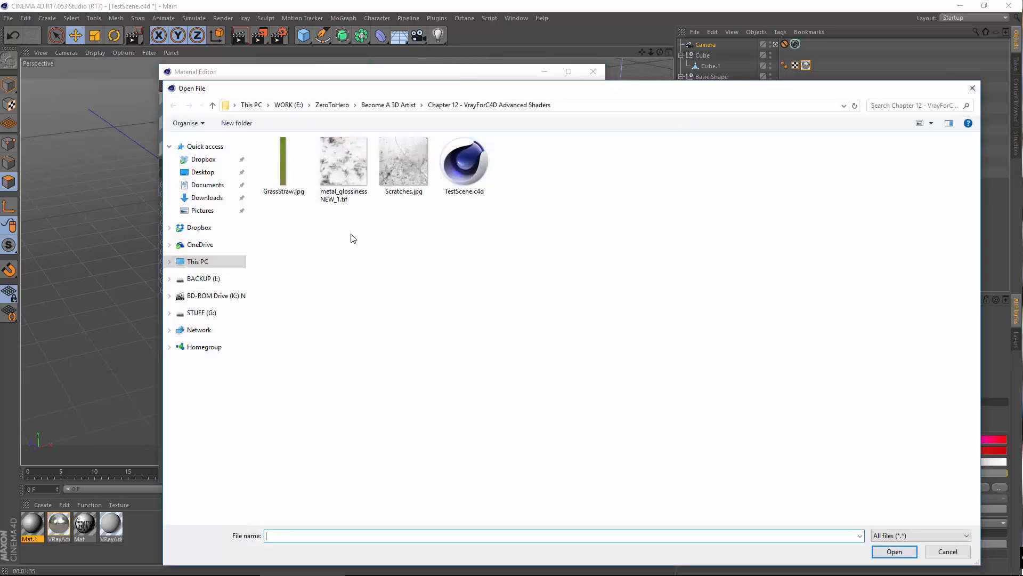
left_click(386, 176)
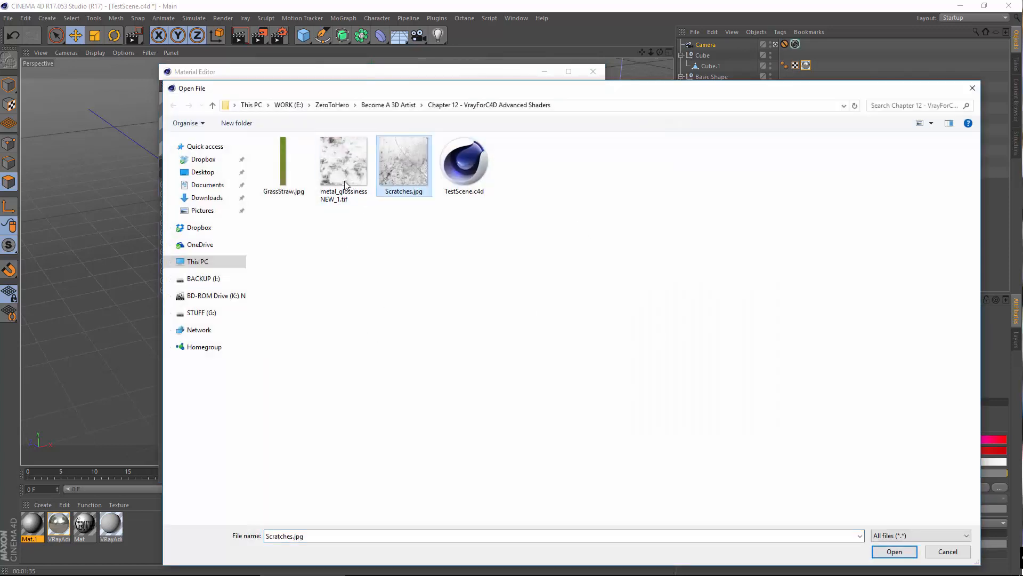
left_click(894, 551)
left_click(544, 72)
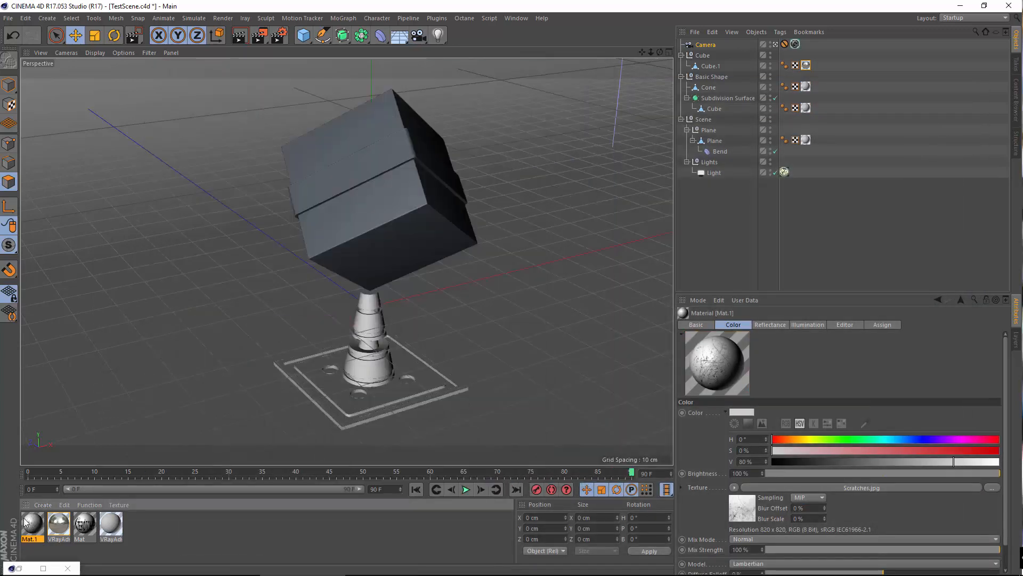
Step: Replace the material on Cube.1's texture tag with Mat.1 and clear the tag's Polygon Selection restriction
left_click_drag(849, 59, 807, 67)
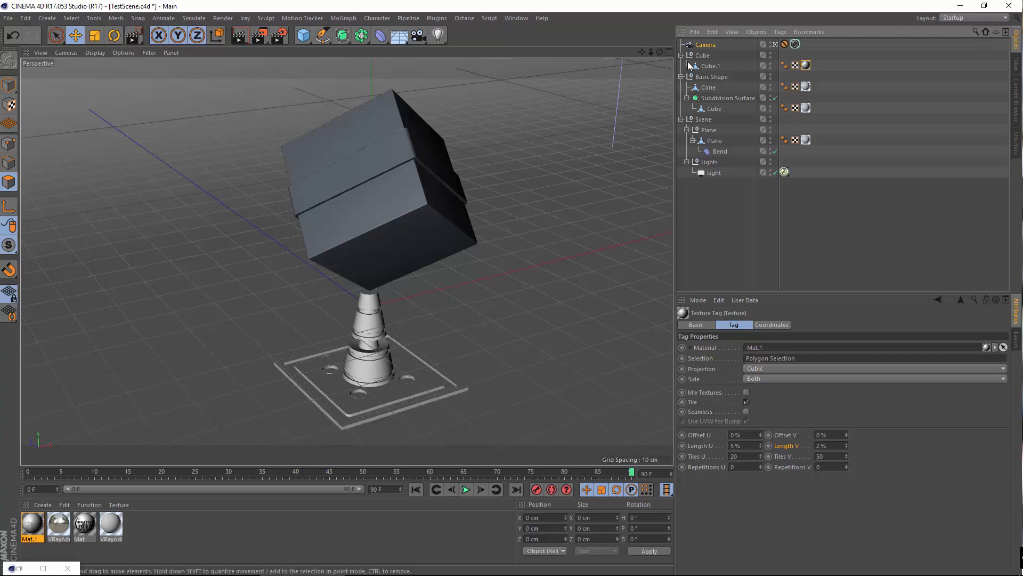
left_click(693, 360)
left_click_drag(816, 359, 507, 379)
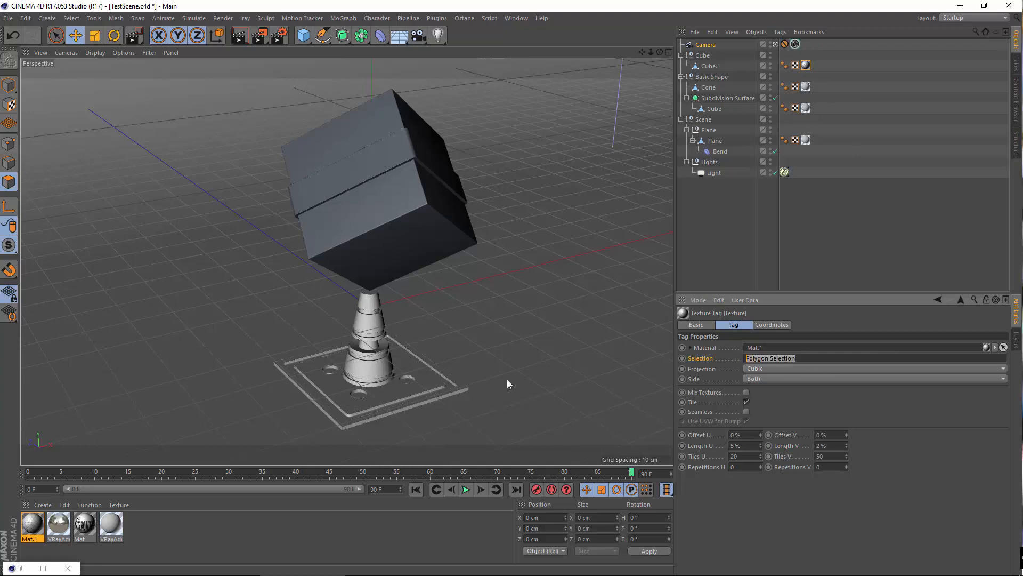
key("BackSpace")
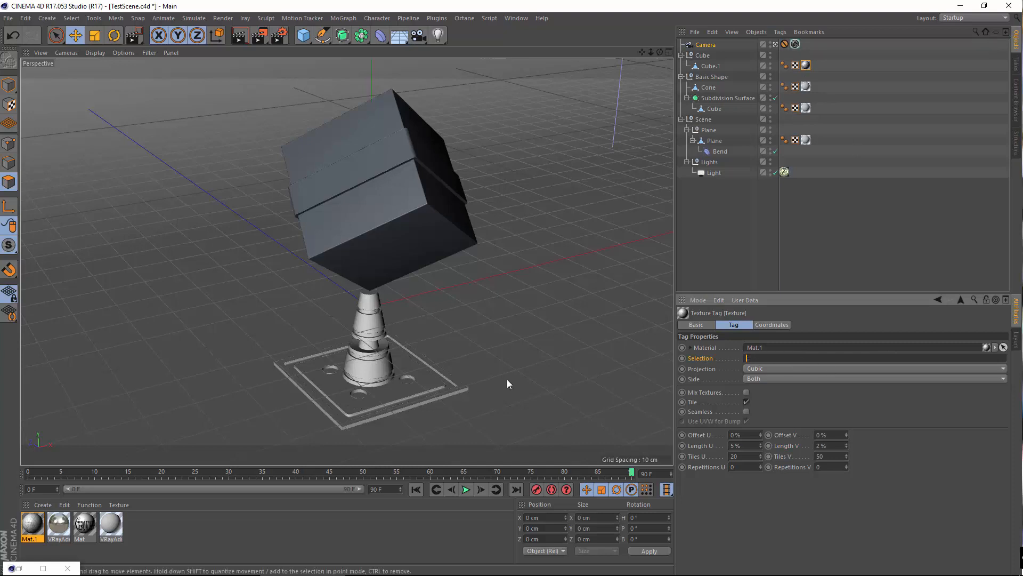
key("Return")
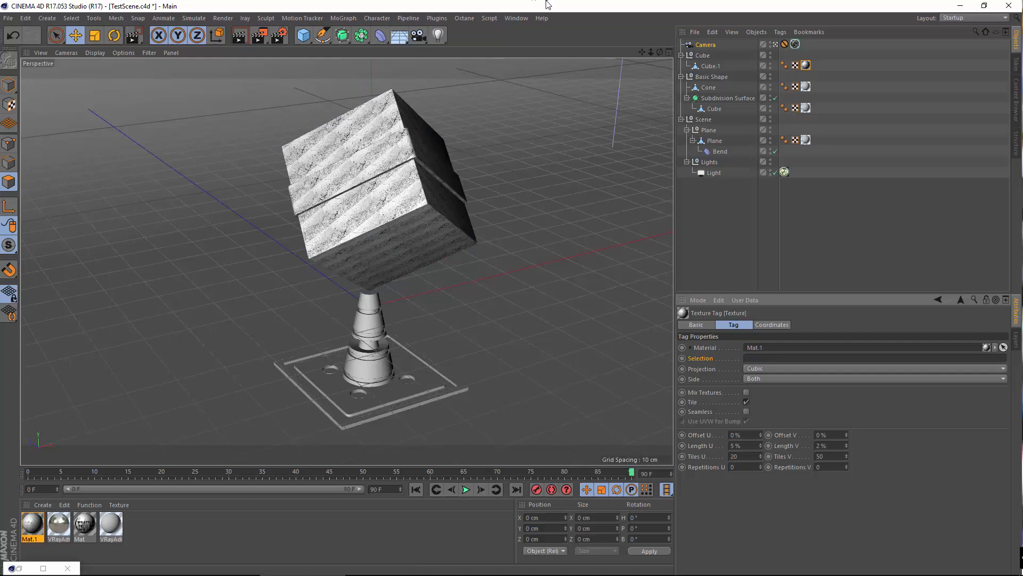
Step: Leave the scene camera's view and examine how the scratches texture tiles and stretches across the cube
left_click(776, 44)
right_click_drag(436, 337, 529, 336, "alt")
left_click_drag(530, 336, 421, 287, "alt")
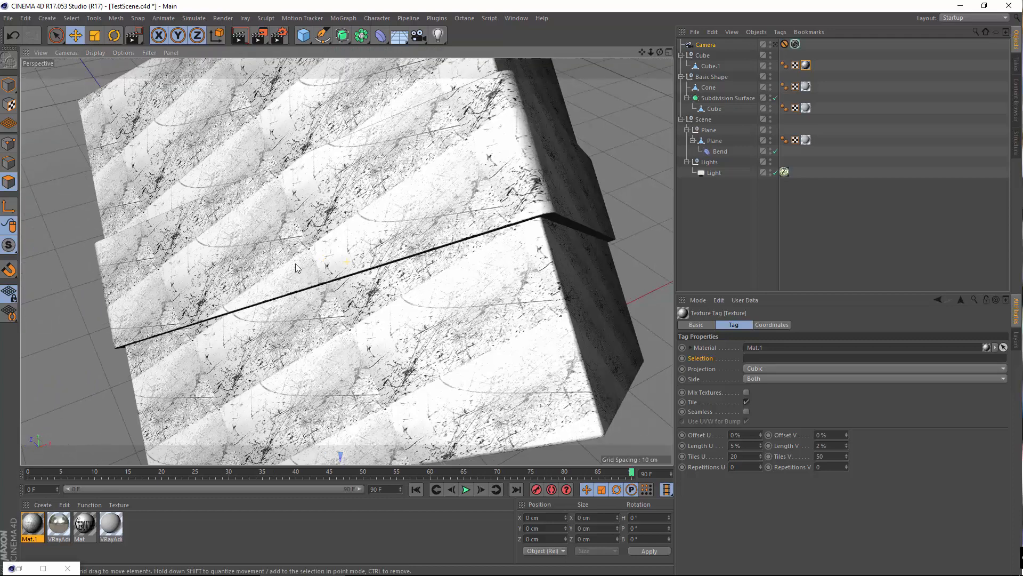
right_click_drag(421, 287, 430, 291, "alt")
left_click_drag(385, 295, 371, 281, "alt")
right_click_drag(371, 281, 427, 270, "alt")
left_click_drag(428, 269, 437, 293, "alt")
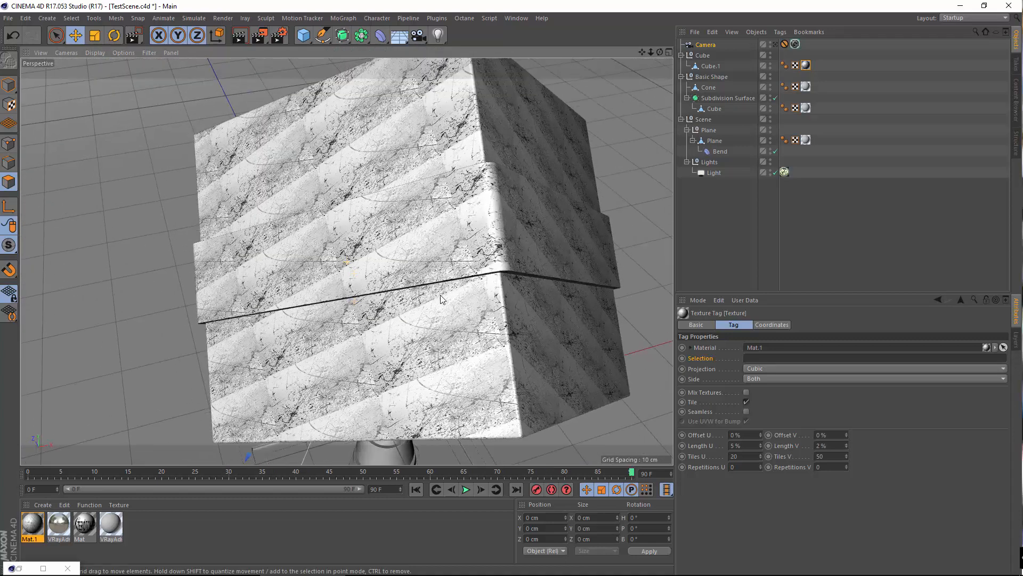
Step: Set the texture tag's Length U and Length V to 100% on the cube
right_click_drag(437, 293, 379, 300, "alt")
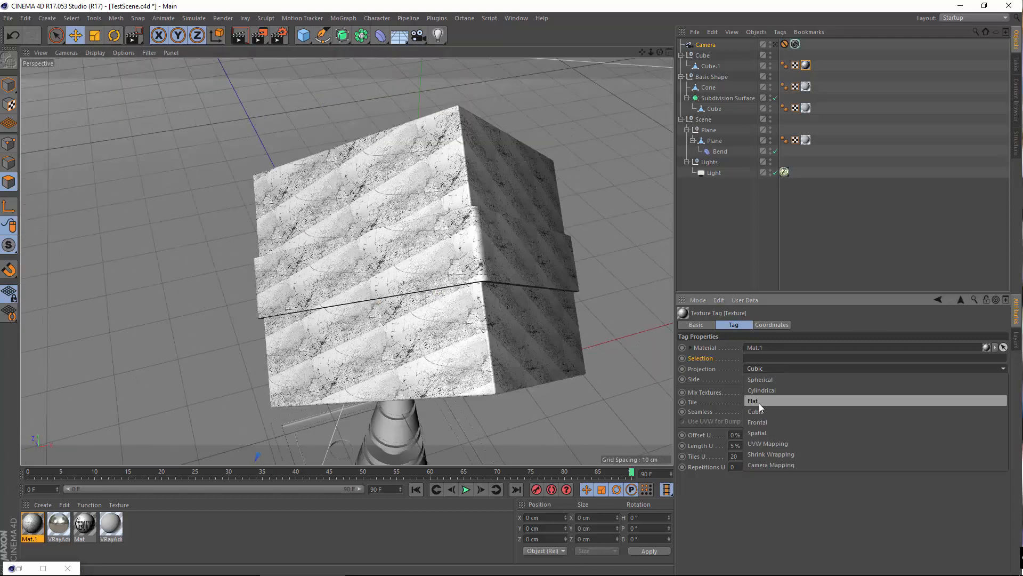
left_click(746, 446)
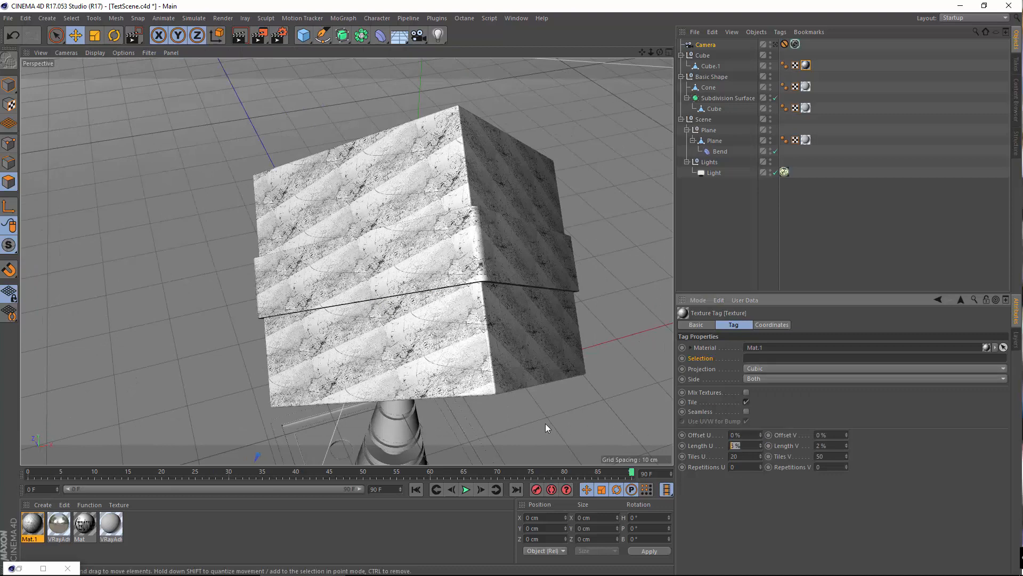
type("100")
key("Return")
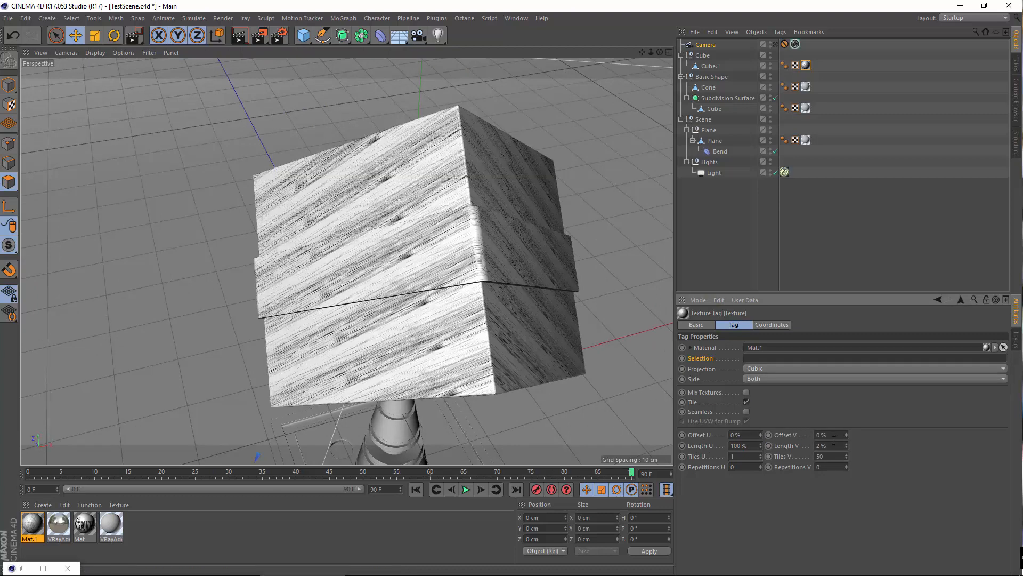
left_click(834, 442)
type("100")
key("Return")
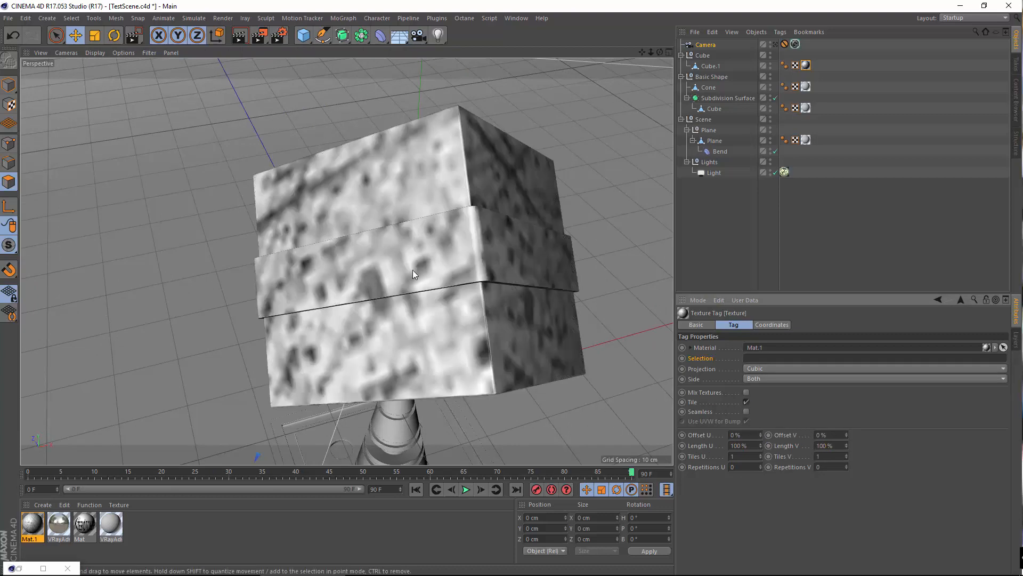
Step: Reduce the scratches texture's Length U and Length V to 30% on the cube
mouse_move(413, 269)
left_mouse_down("alt")
mouse_move(365, 261)
mouse_move(415, 253)
left_mouse_up("alt")
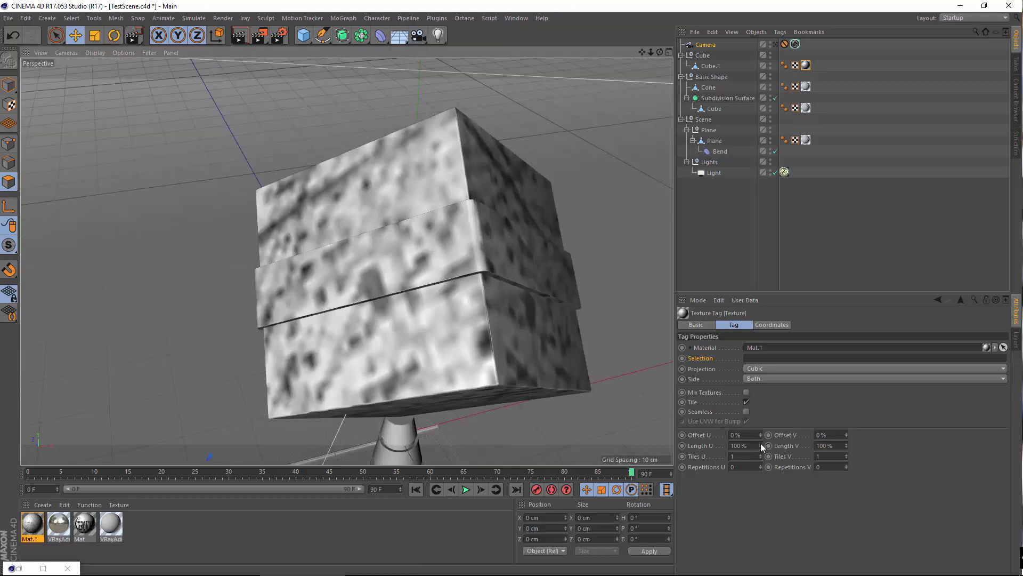
mouse_move(760, 443)
left_mouse_down()
mouse_move(721, 443)
mouse_move(757, 446)
left_mouse_up()
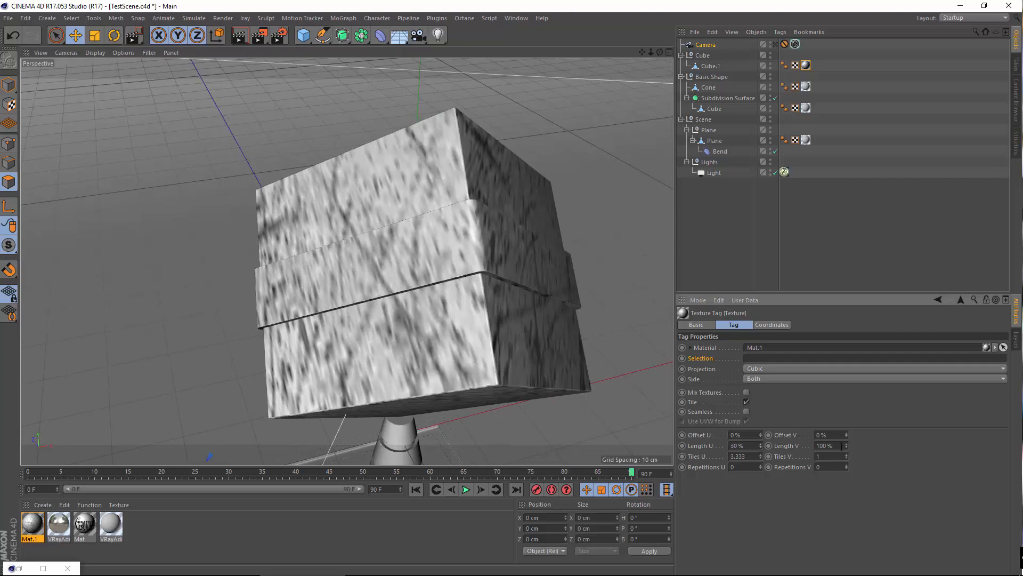
key("Tab")
type("30")
key("Return")
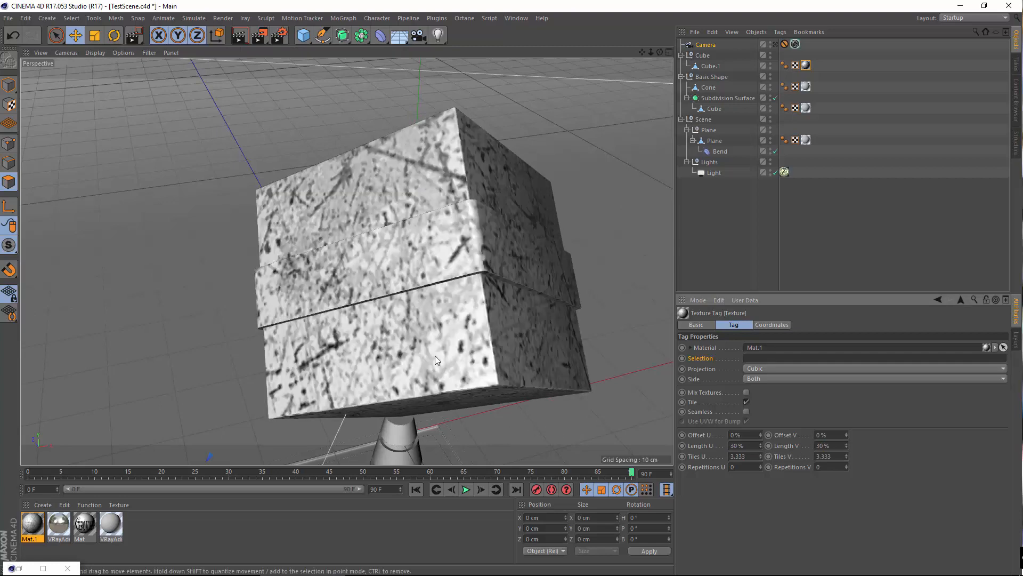
left_click_drag(446, 314, 457, 292, "alt")
Step: Set the scratches texture's Length U and Length V to 15% on the cube's texture tag
left_click(748, 437)
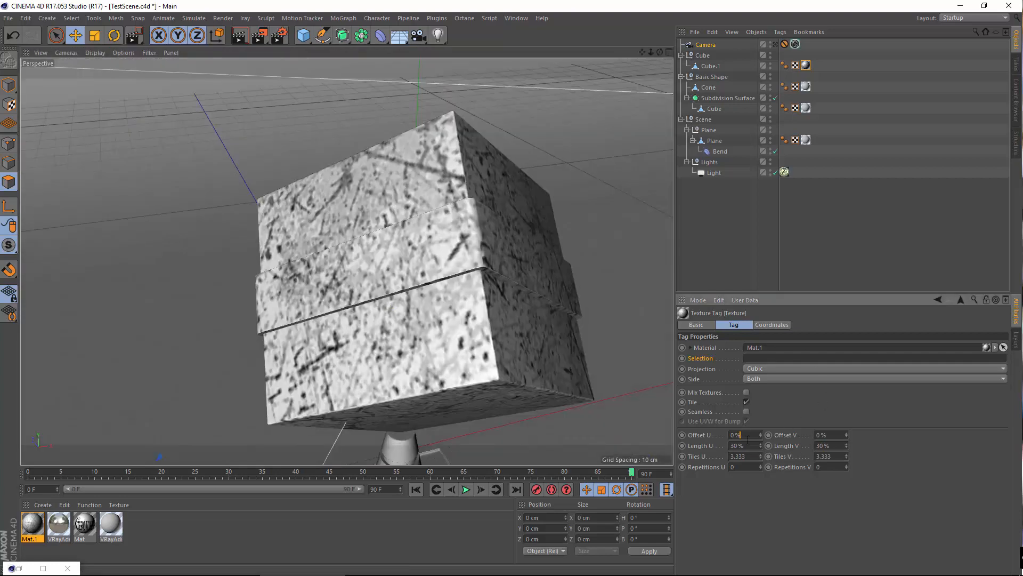
left_click_drag(748, 440, 570, 433)
type("15")
key("Return")
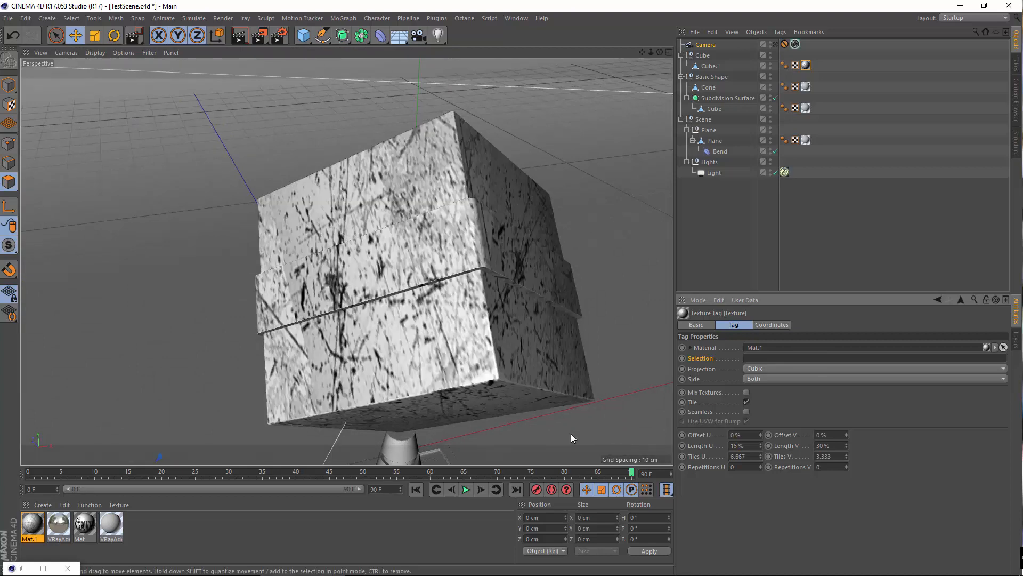
left_click_drag(830, 446, 633, 427)
type("15")
key("Return")
Step: Rotate the cube's texture projection to heading 15° and bank 121°, and return to the scene camera's view
left_click_drag(330, 315, 375, 256, "alt")
left_click(763, 326)
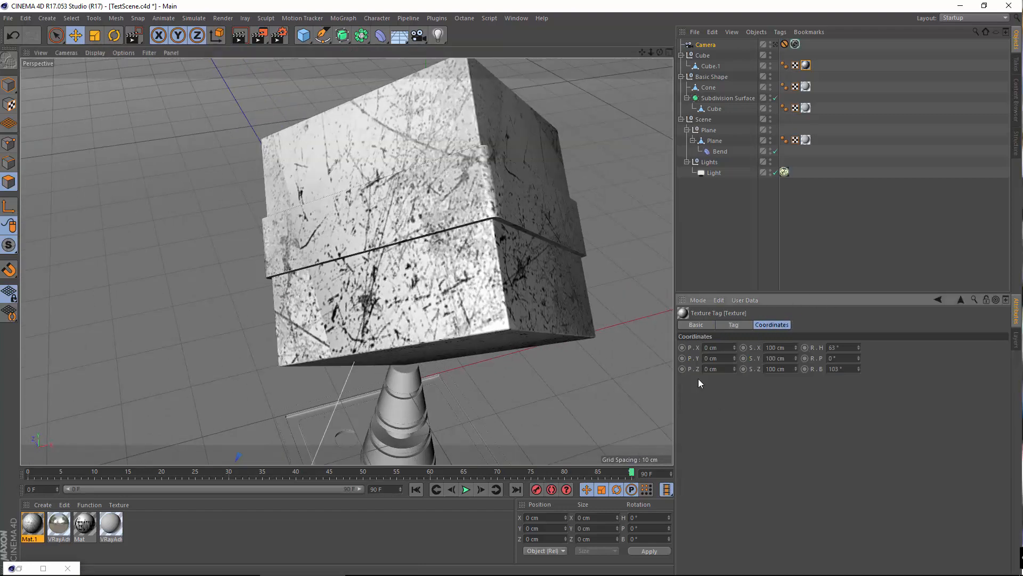
left_click_drag(859, 347, 868, 369)
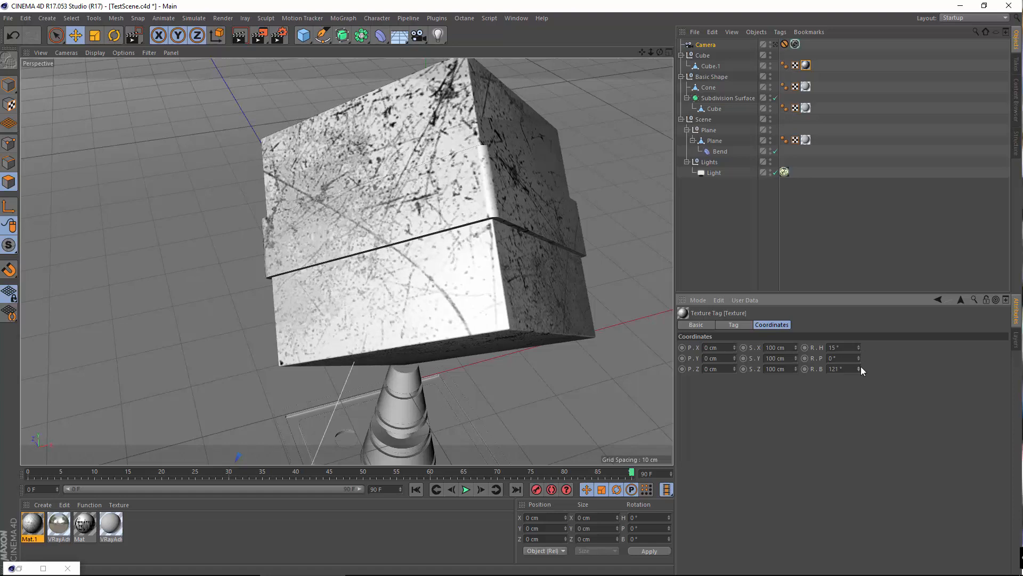
left_click_drag(334, 238, 315, 238, "alt")
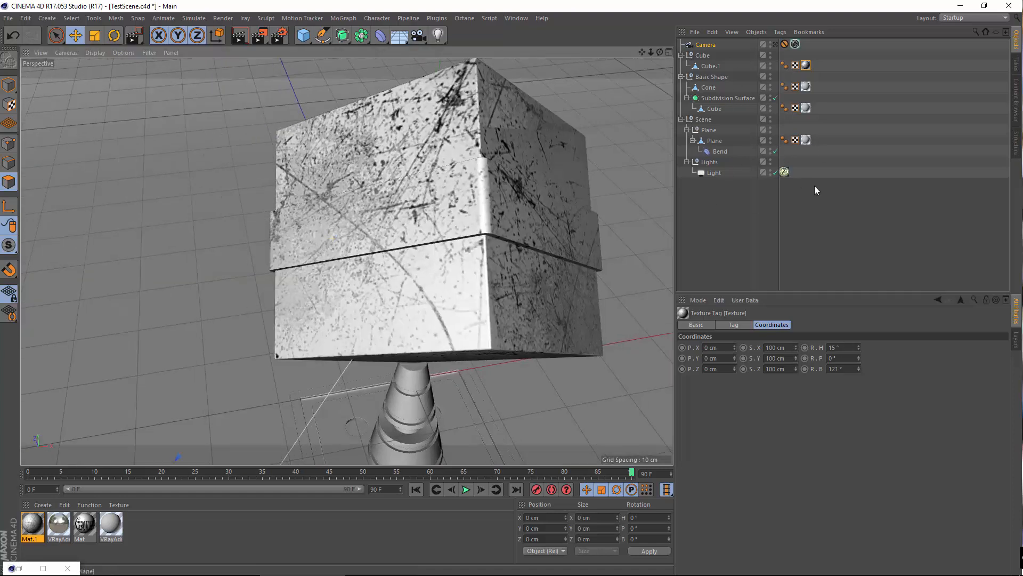
left_click(775, 45)
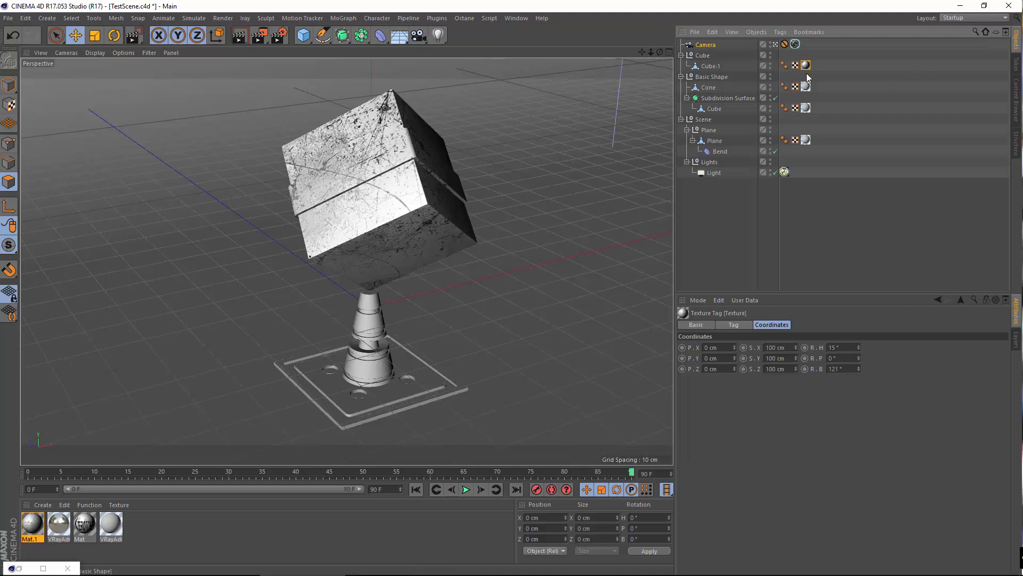
left_click(123, 54)
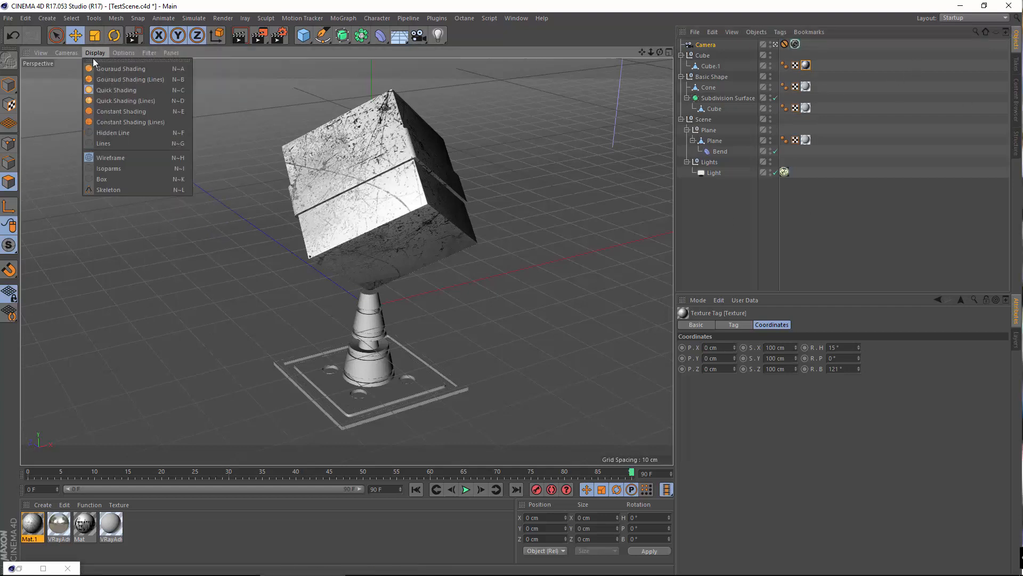
left_click(242, 5)
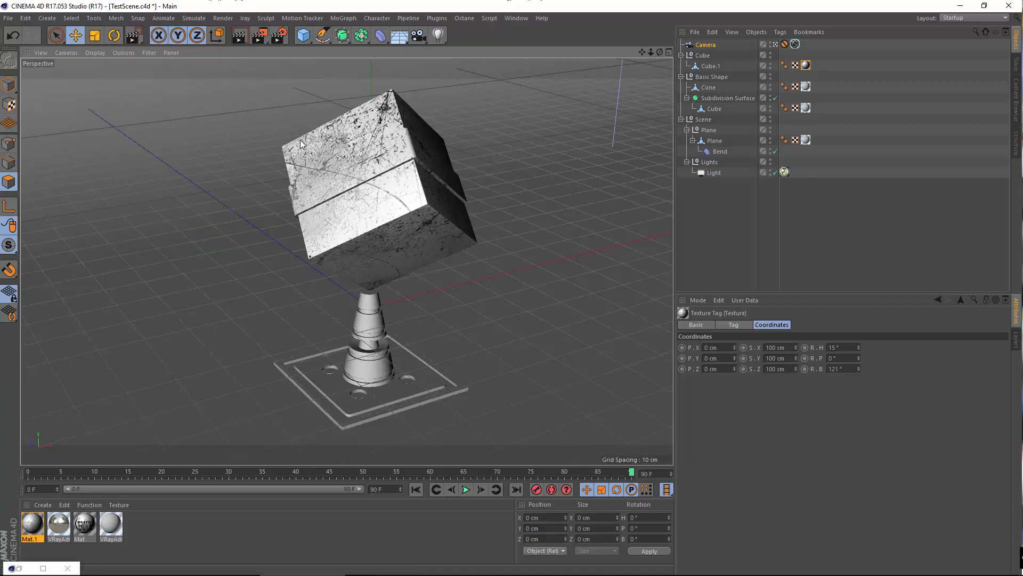
double_click(107, 533)
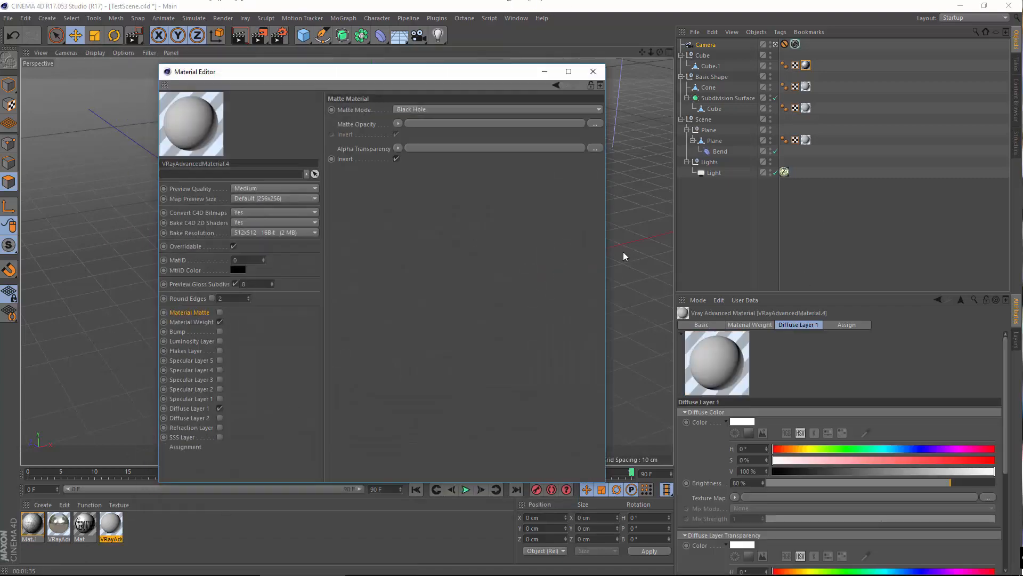
left_click(592, 71)
left_click(32, 525)
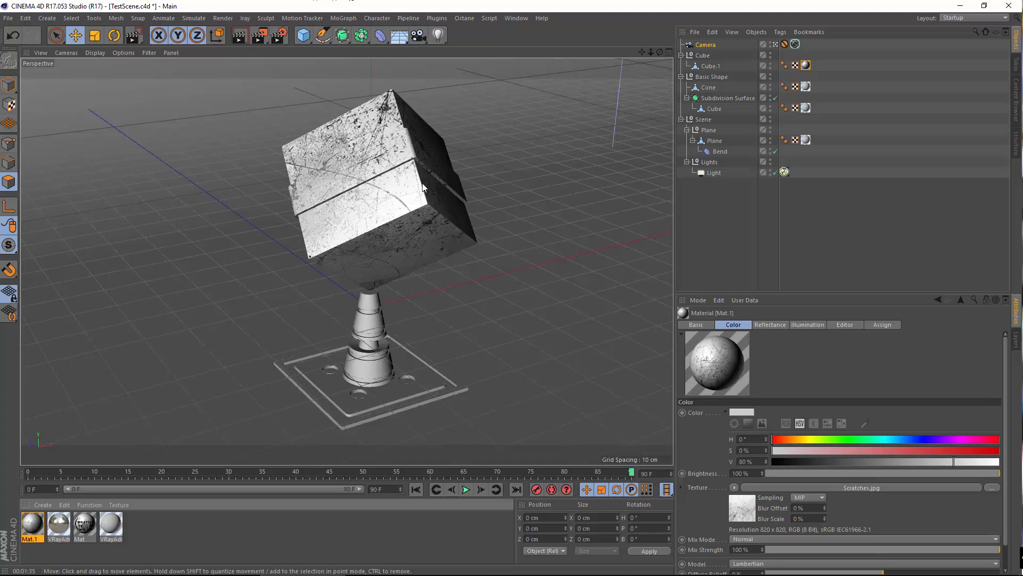
Step: Replace Mat.1 on Cube.1's texture tag with VRayAdvancedMaterial, keeping the adjusted projection settings
left_click(805, 66)
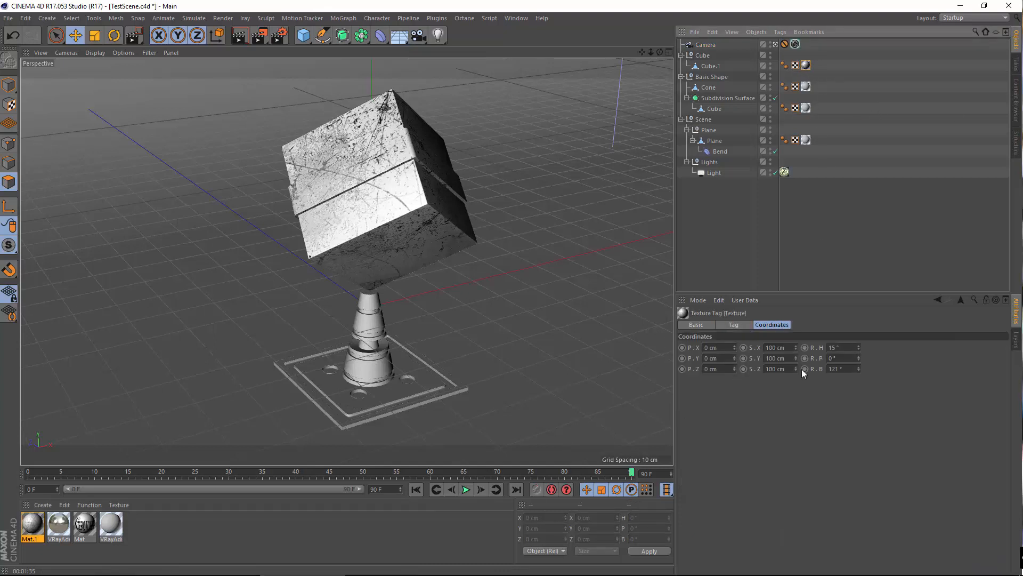
left_click(734, 325)
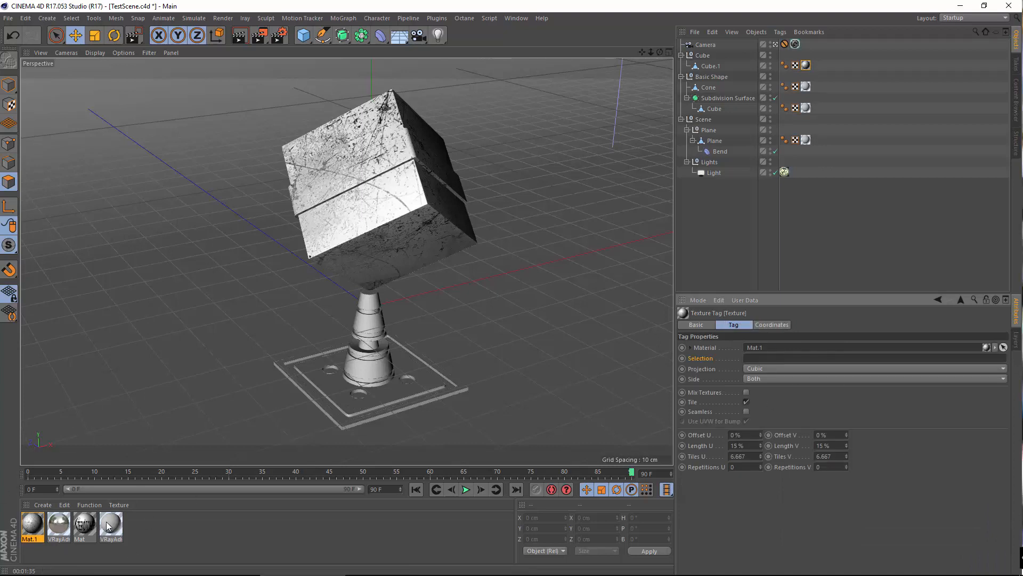
left_click_drag(59, 530, 805, 70)
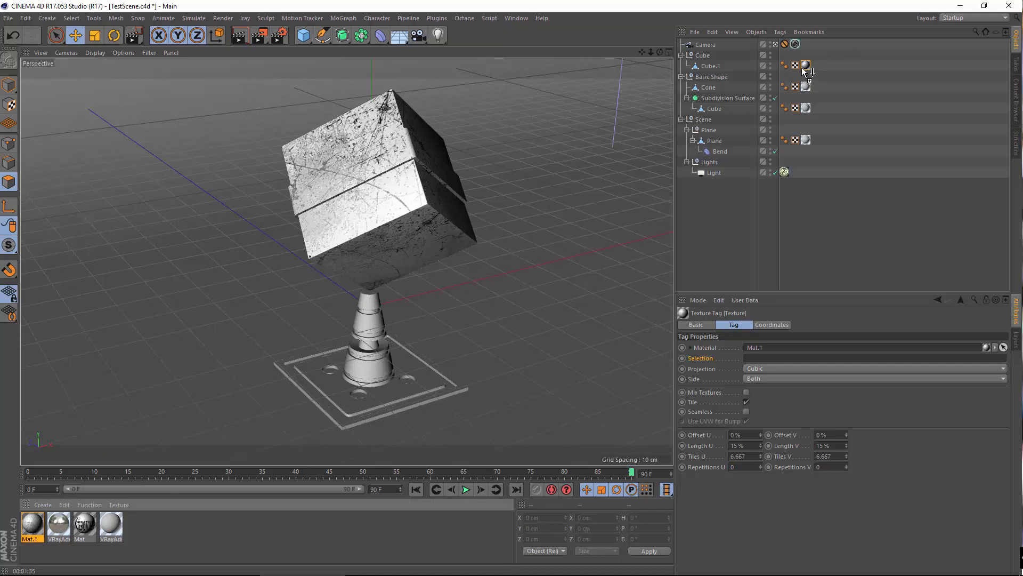
left_click_drag(805, 71, 805, 70)
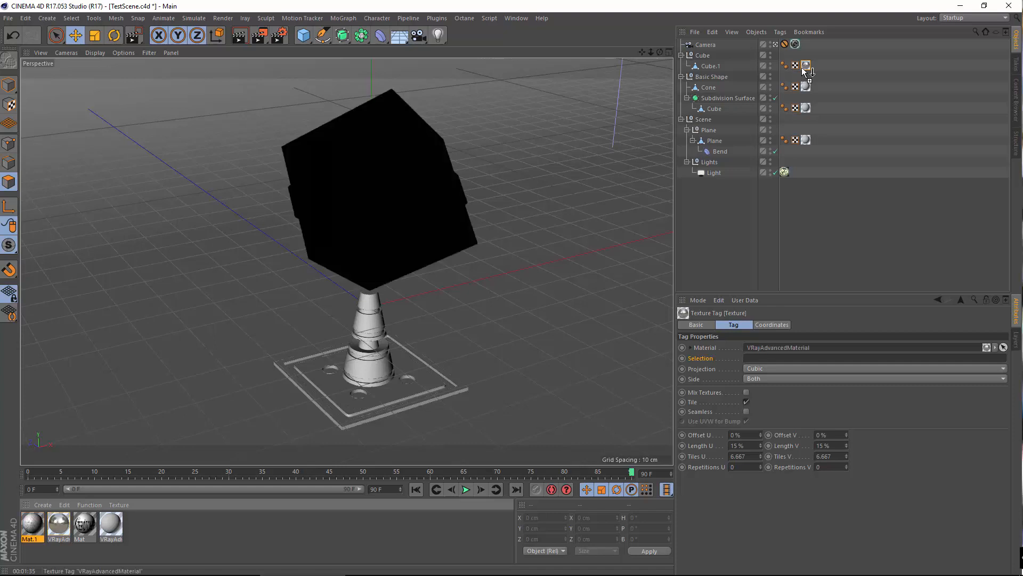
left_click_drag(259, 36, 279, 43)
left_click_drag(262, 82, 504, 444)
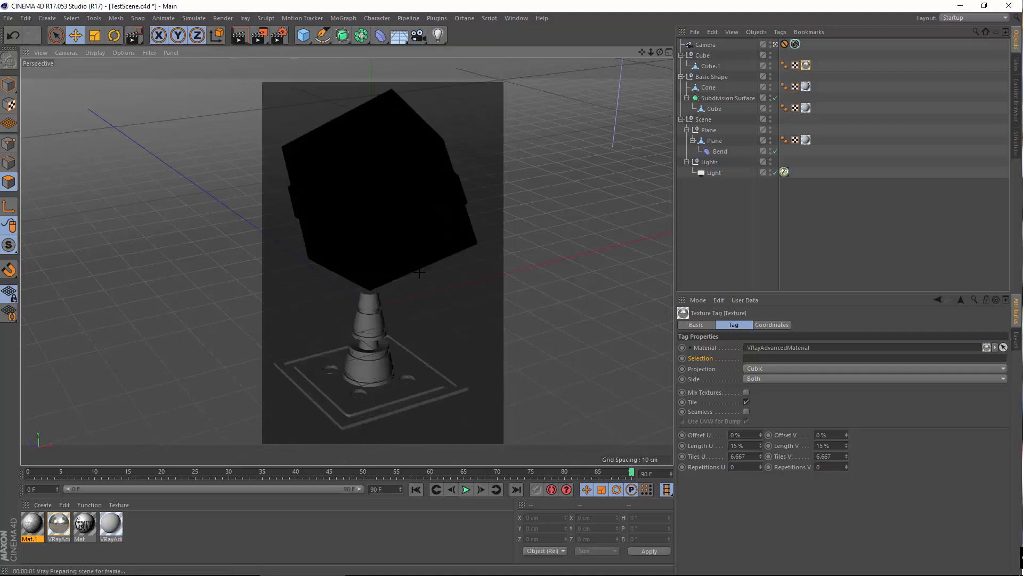
left_click(715, 222)
Step: Render the scene to the Picture Viewer and examine the scratches in the cube's metal reflections
left_click(223, 18)
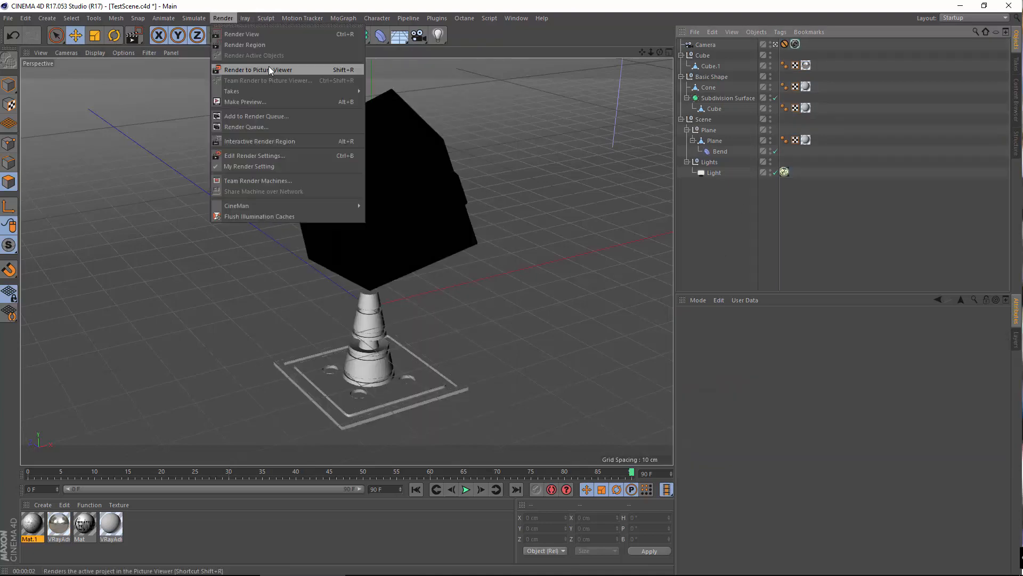
left_click(268, 68)
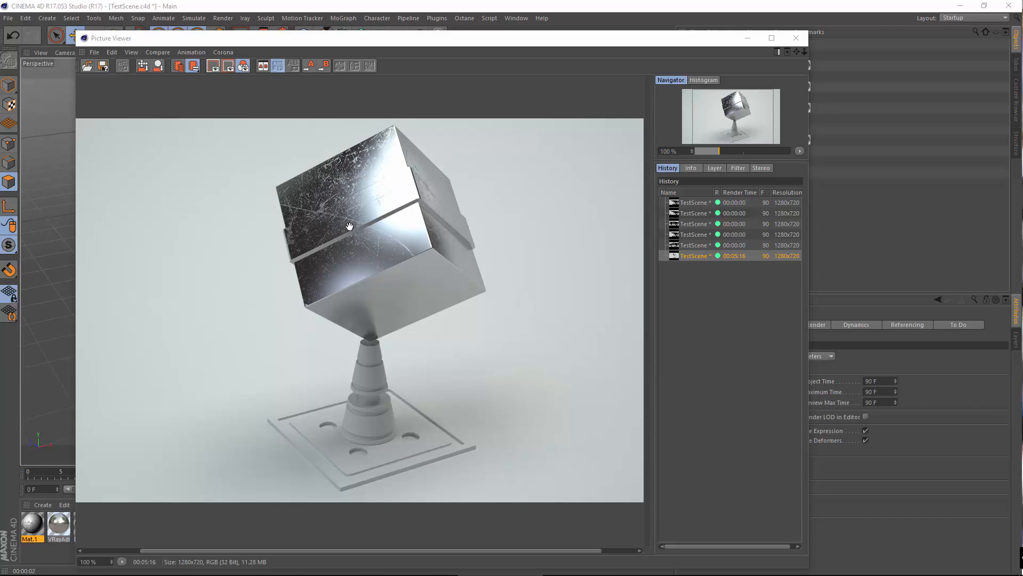
scroll(350, 226, "up", 3)
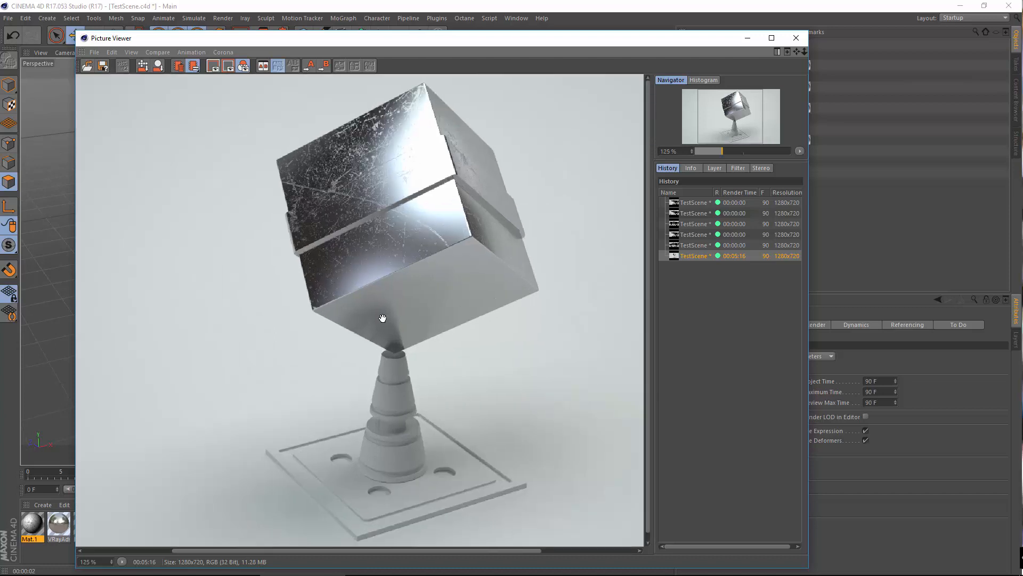
scroll(382, 317, "down", 3)
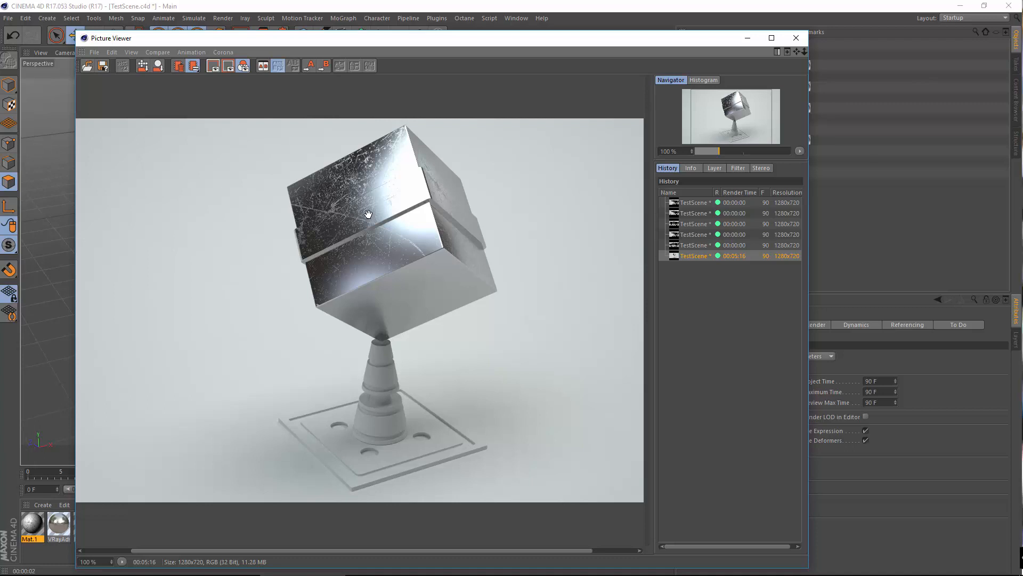
left_click_drag(371, 229, 368, 252)
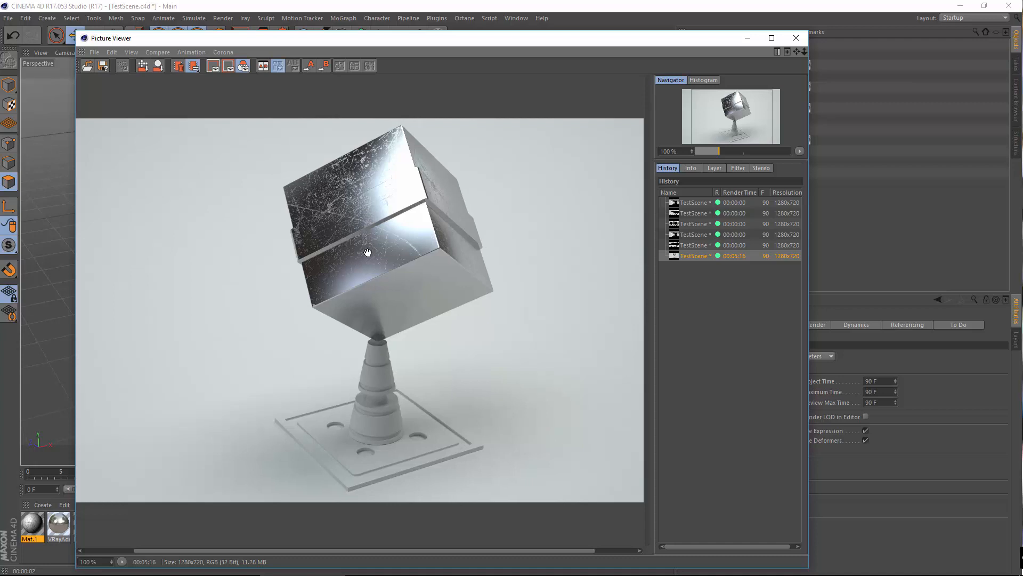
scroll(356, 233, "up", 1)
scroll(358, 248, "down", 2)
scroll(358, 249, "up", 1)
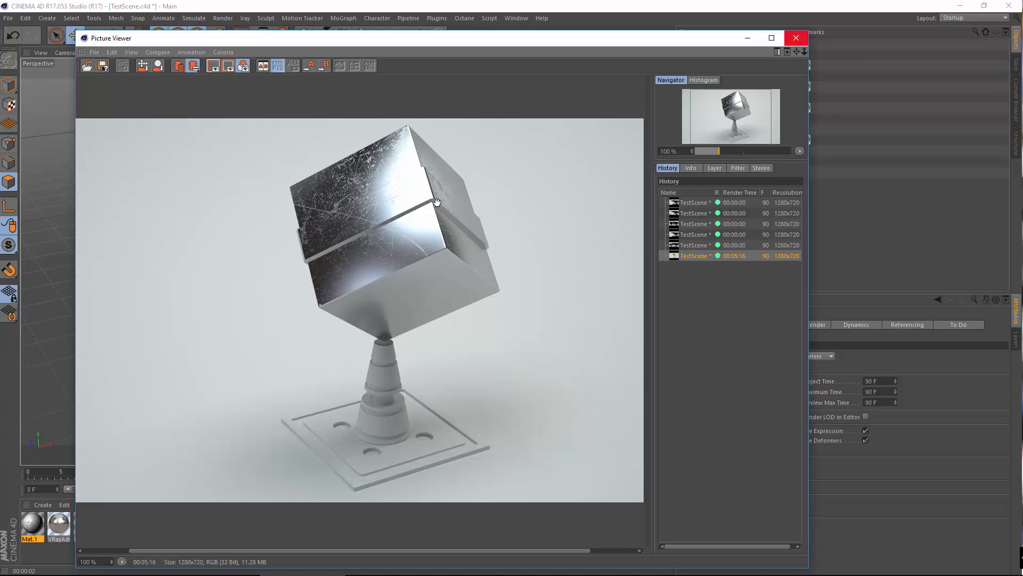
Step: Uncover the material list and open the Colorizer shader in VRayAdvancedMaterial's Specular Layer 1
left_click_drag(332, 43, 446, 59)
double_click(53, 527)
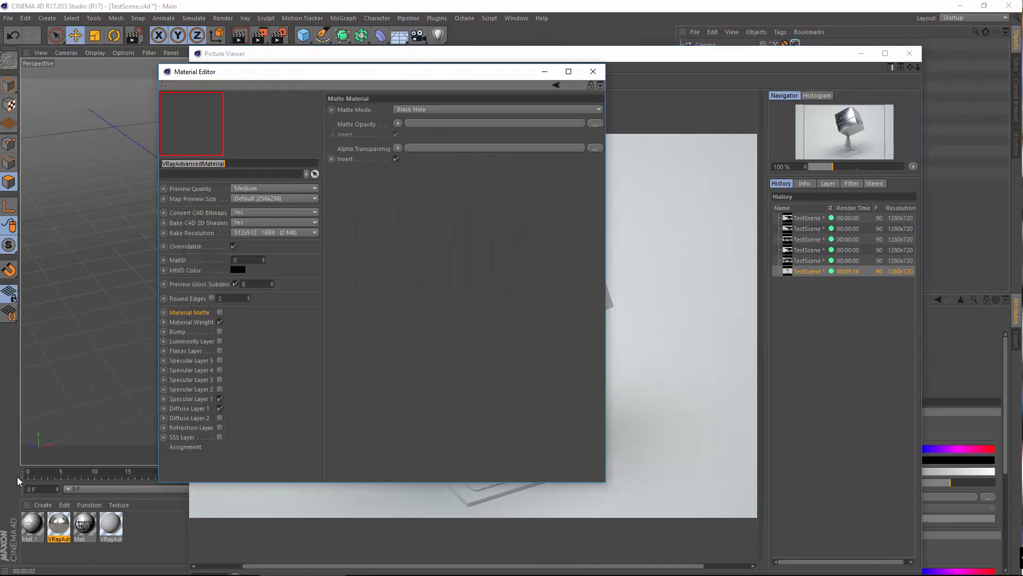
left_click(206, 399)
left_click(485, 395)
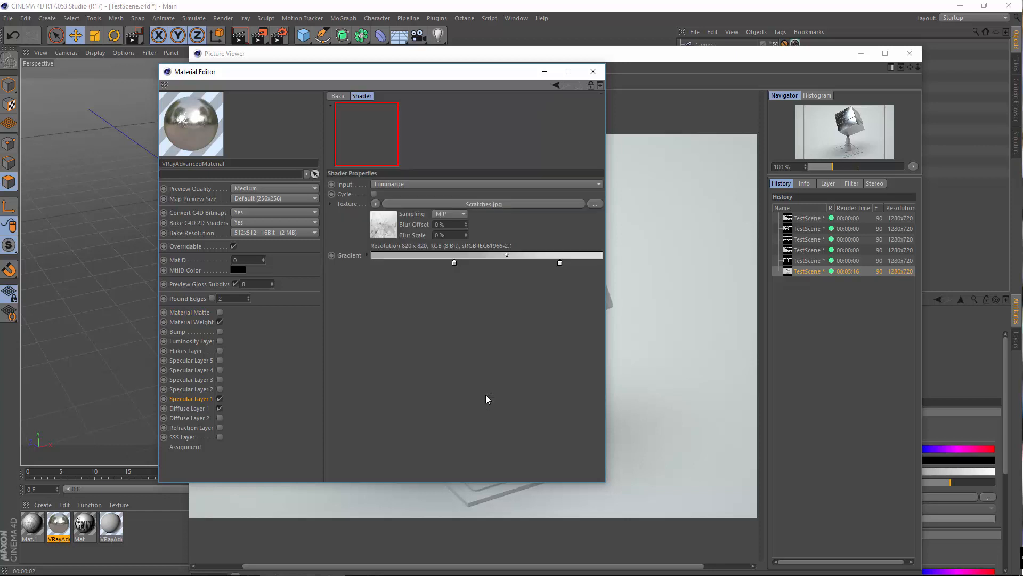
Step: Check the colour values of the dark and light knots in the Colorizer gradient
left_click(454, 263)
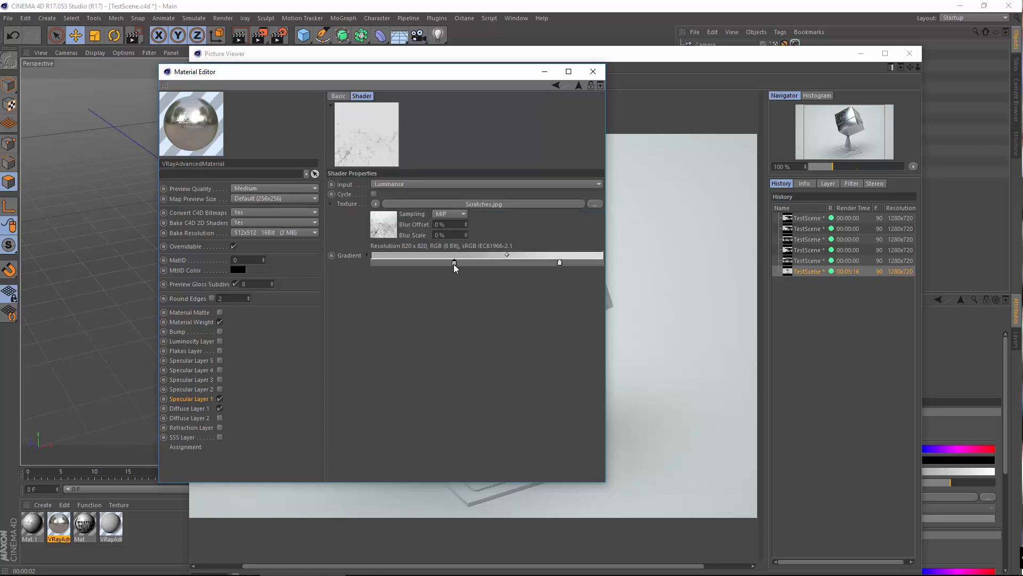
double_click(454, 263)
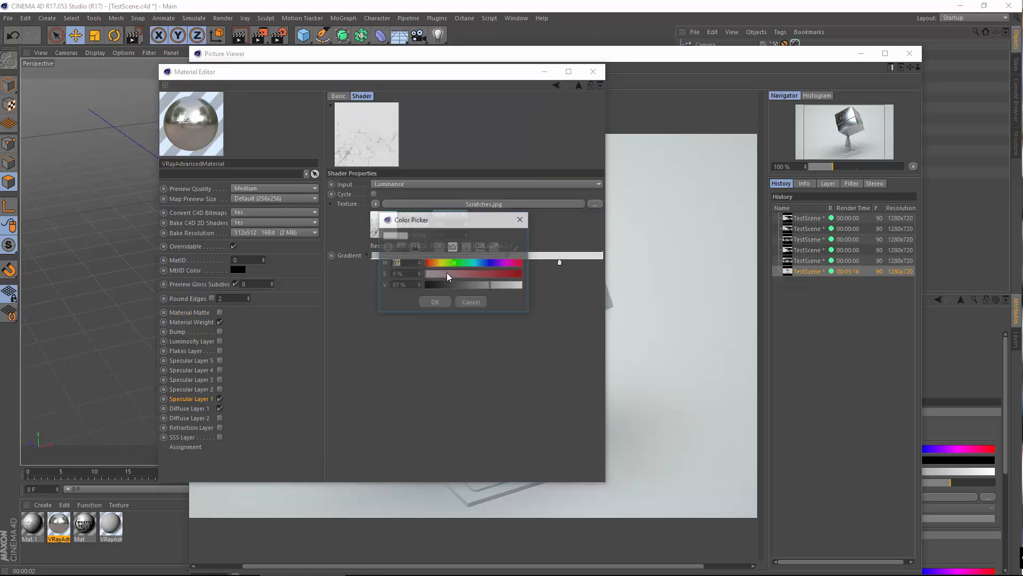
left_click(475, 304)
double_click(560, 263)
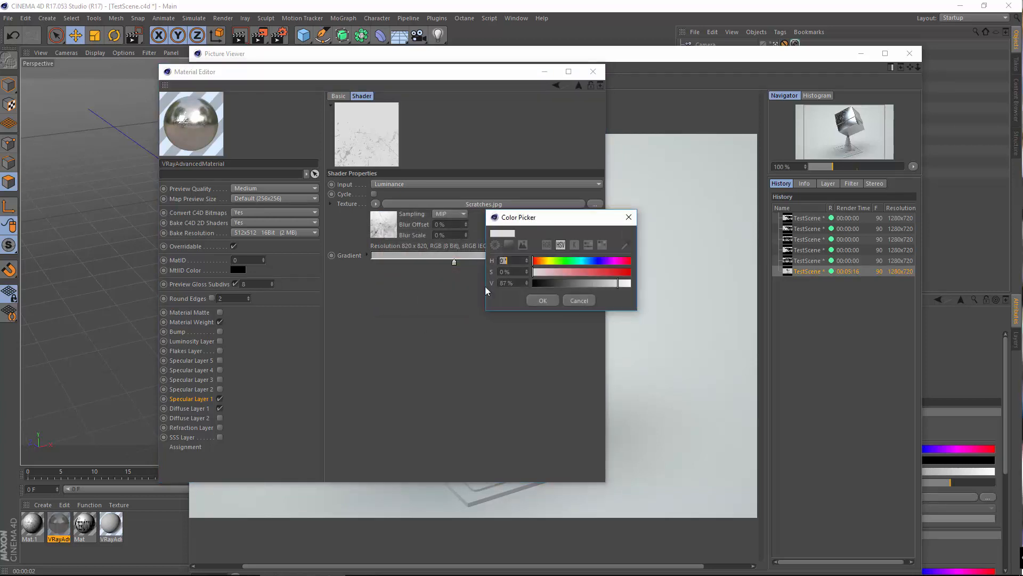
left_click(554, 300)
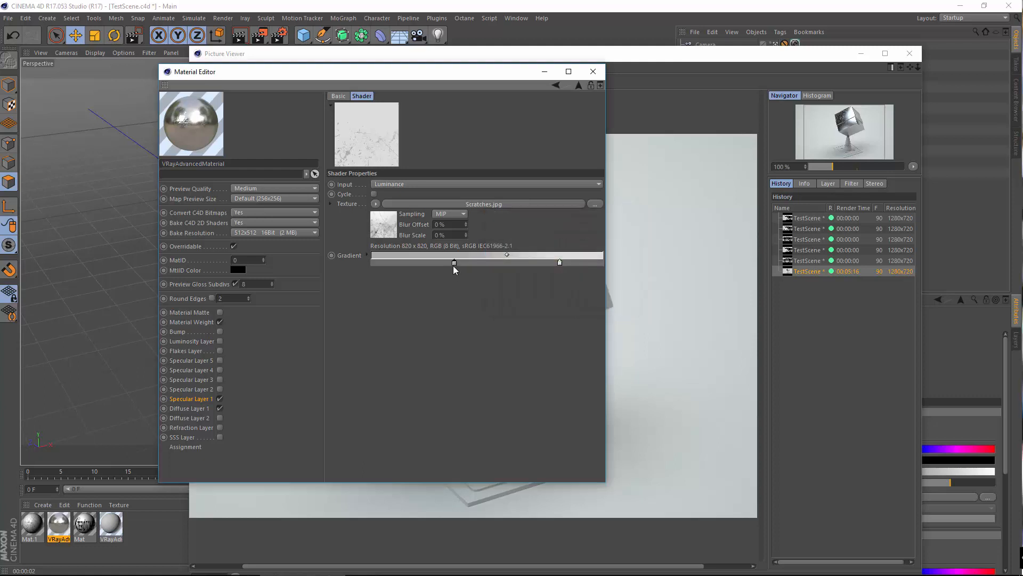
Step: Set the dark knot of the Colorizer gradient to a V value of 80% and check both knots' colour values
double_click(454, 264)
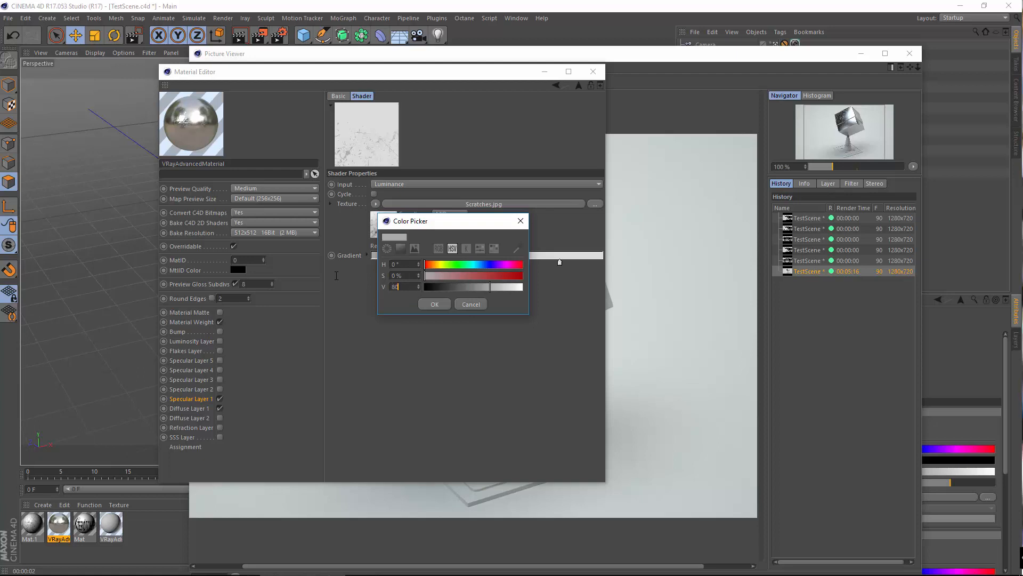
key("Return")
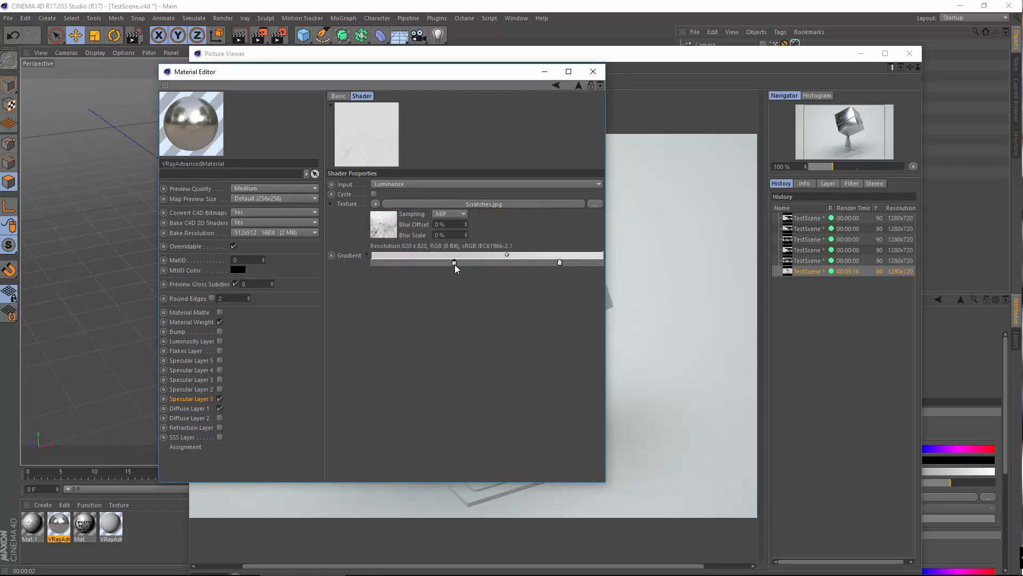
double_click(454, 263)
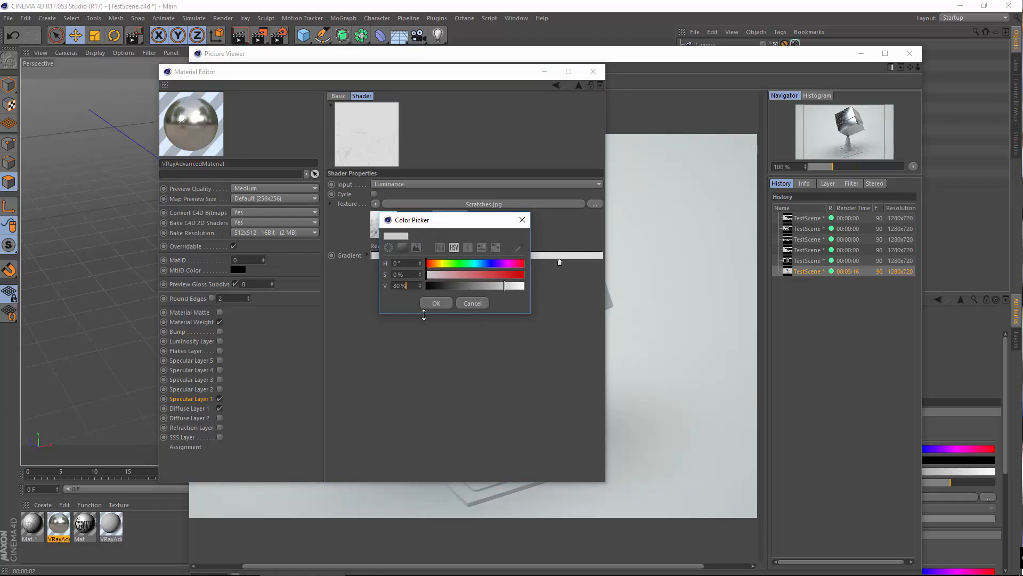
left_click(473, 305)
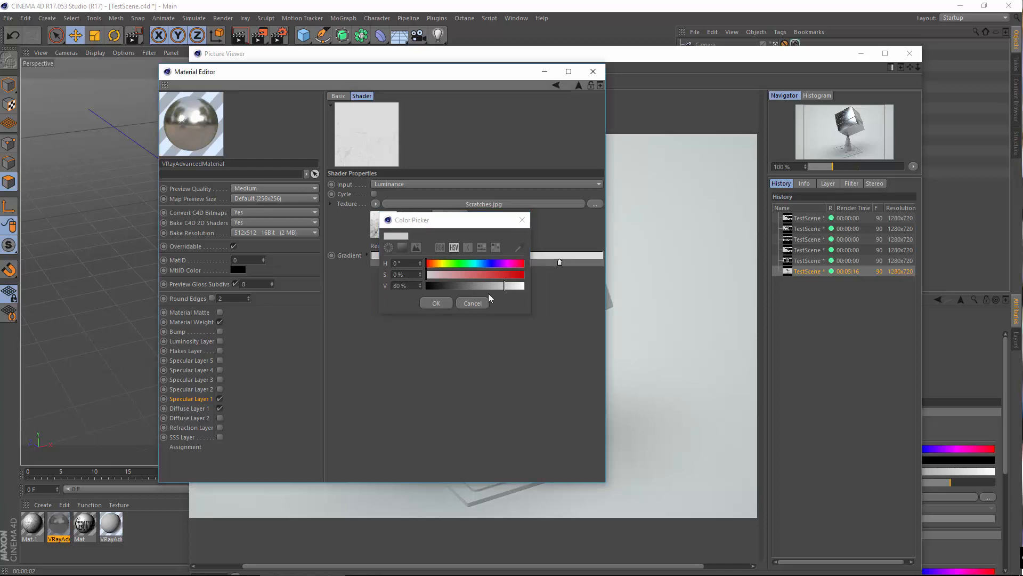
double_click(560, 263)
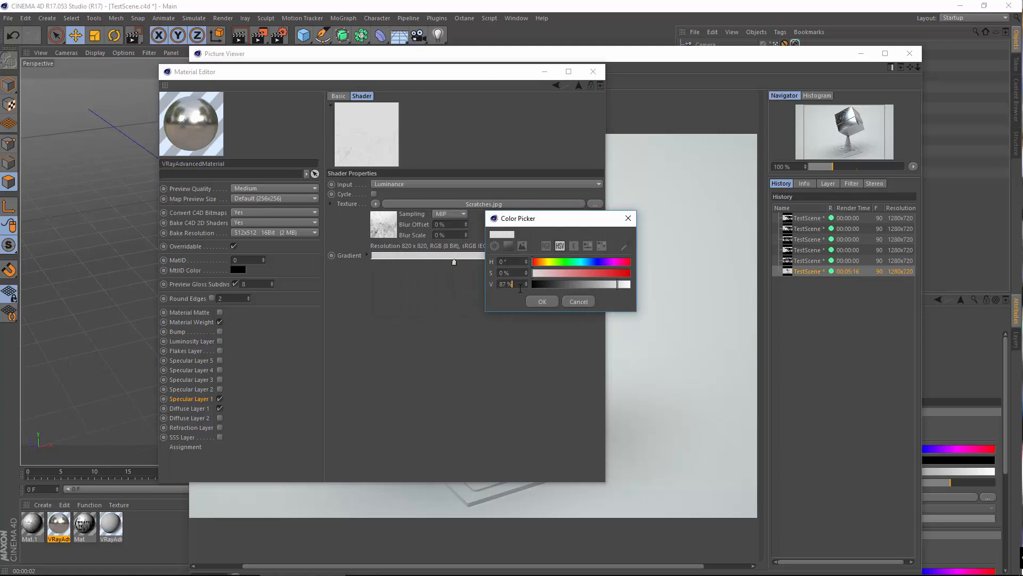
left_click(629, 218)
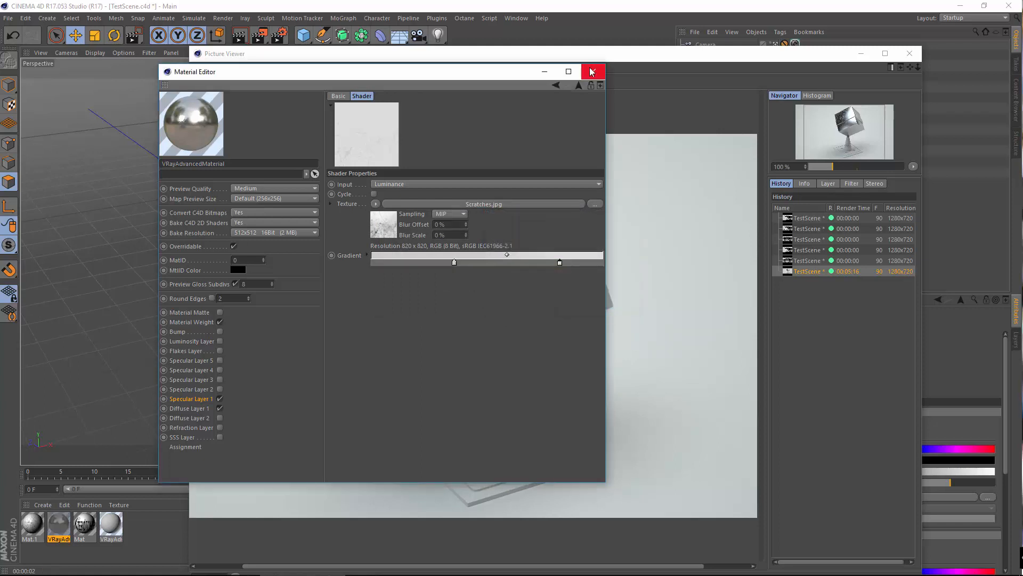
Step: Close the material editor and render the scene with the 80% scratches to the Picture Viewer
left_click(592, 71)
left_click_drag(613, 56, 515, 65)
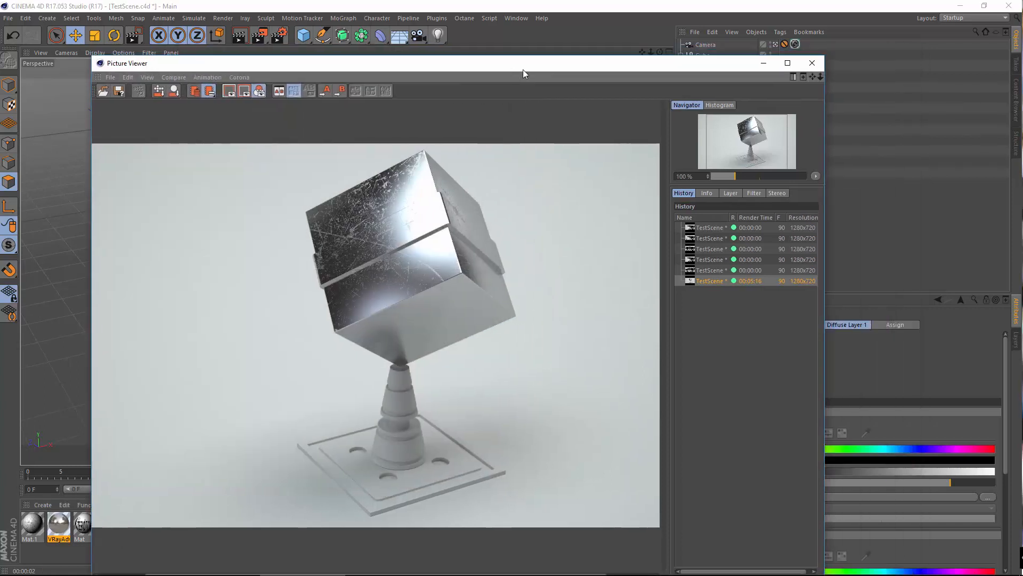
left_click(810, 64)
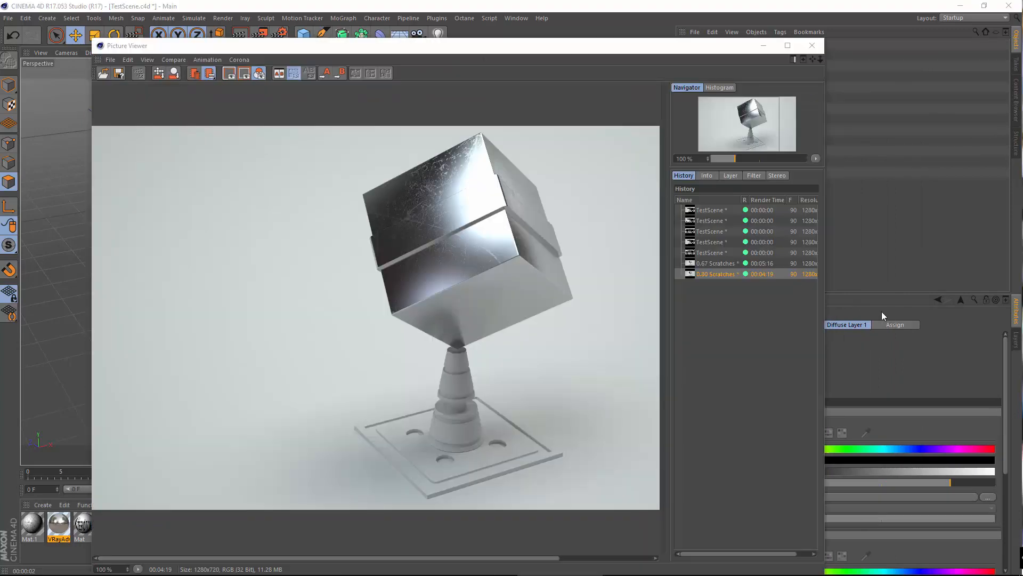
Step: Compare the 0.67 Scratches and 0.80 Scratches renders in the Picture Viewer history
left_click(711, 267)
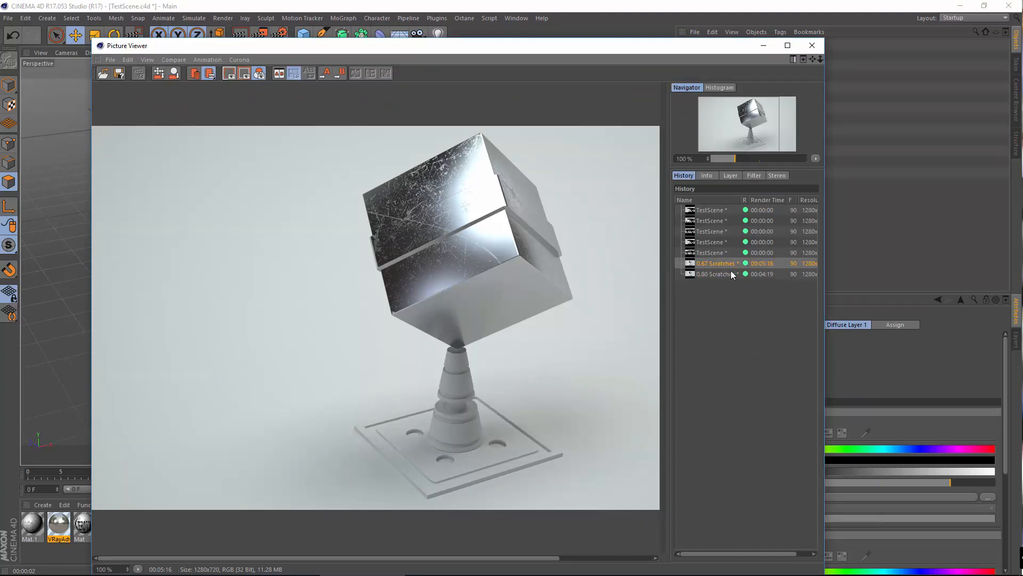
left_click(707, 274)
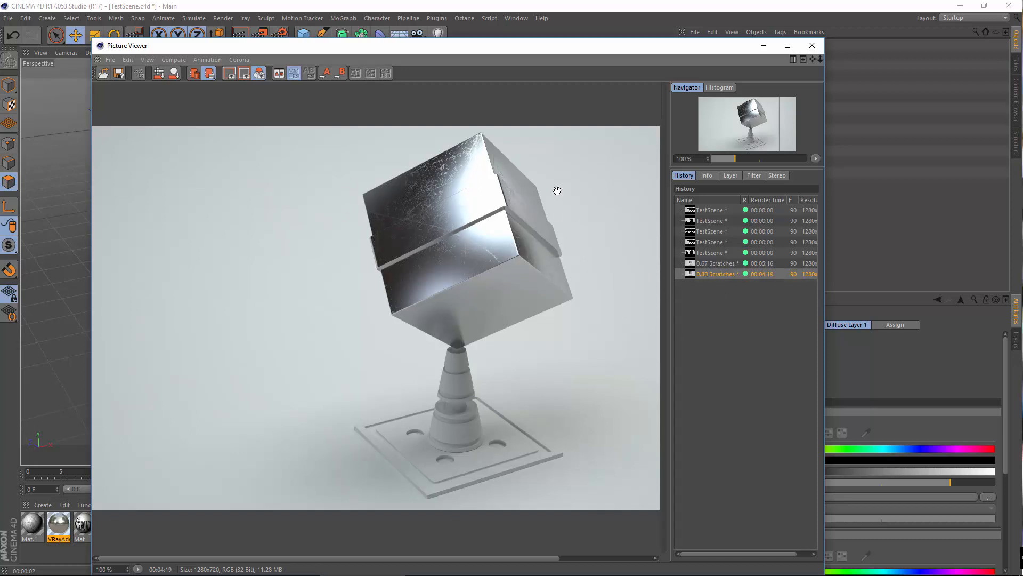
left_click(727, 264)
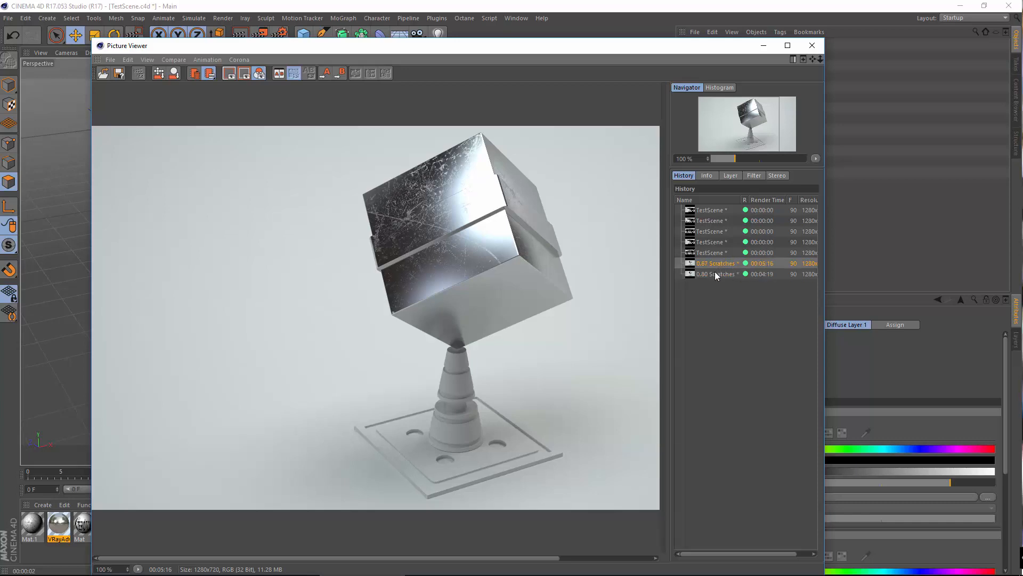
left_click(716, 273)
left_click(722, 262)
left_click(805, 47)
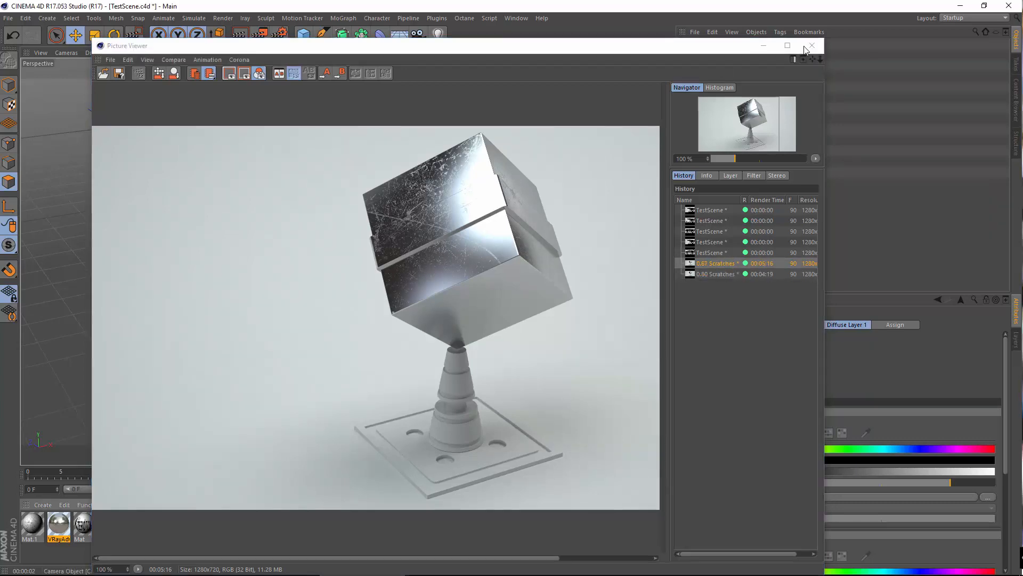
Step: Set the dark knot of VRayAdvancedMaterial's Colorizer gradient to a V value of 87% and render the scene to the Picture Viewer
double_click(57, 528)
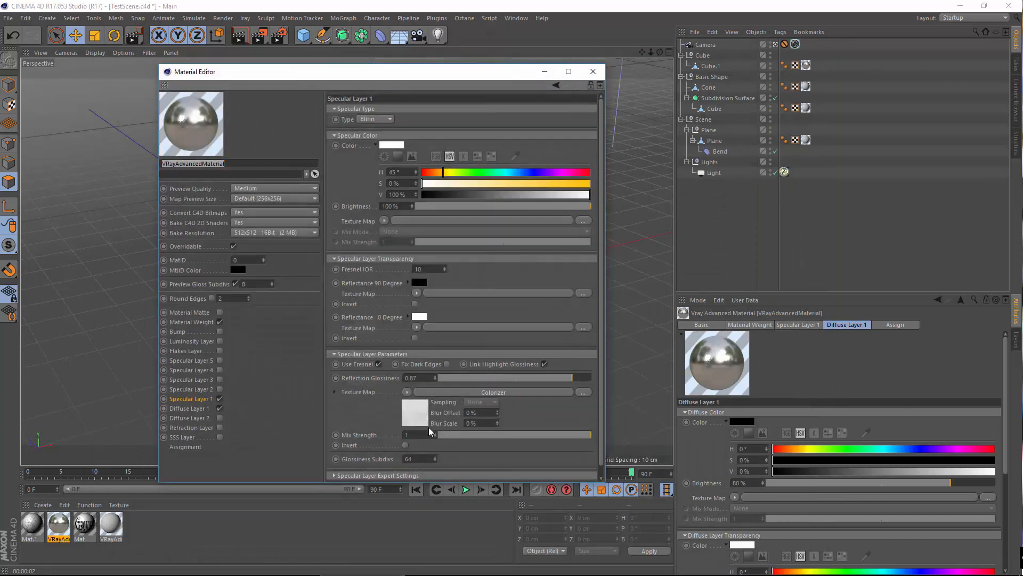
left_click(465, 391)
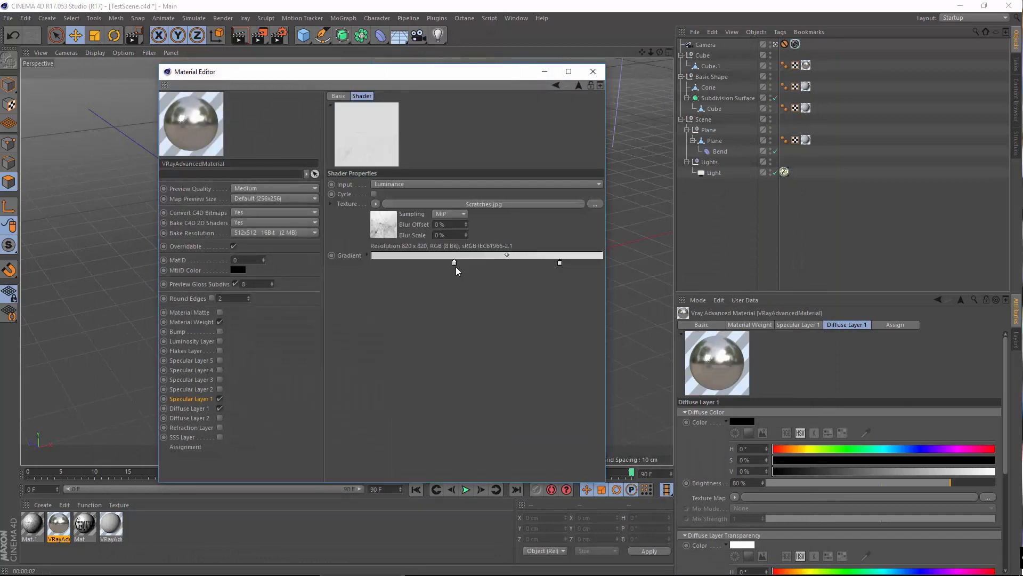
double_click(454, 263)
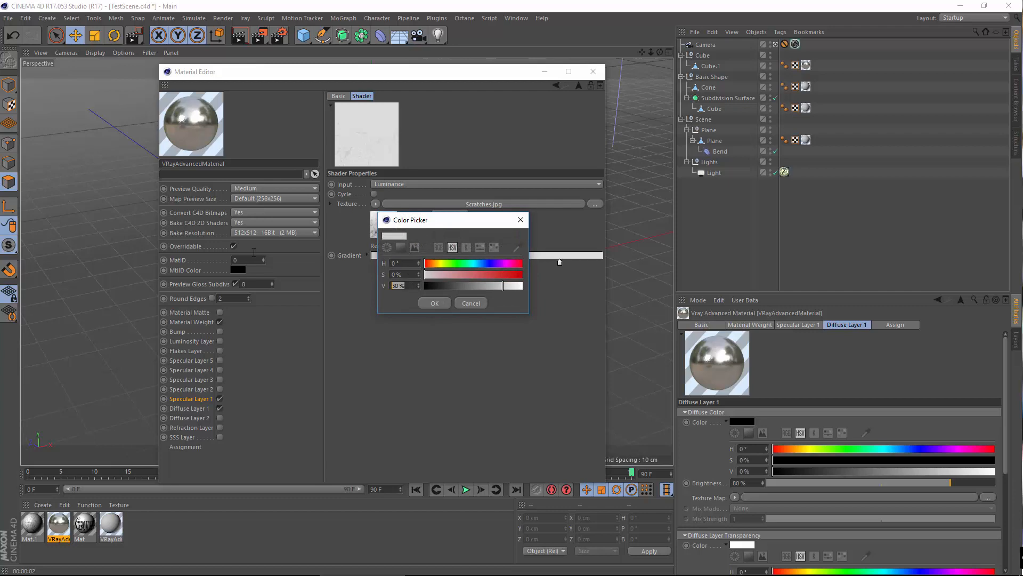
key("Return")
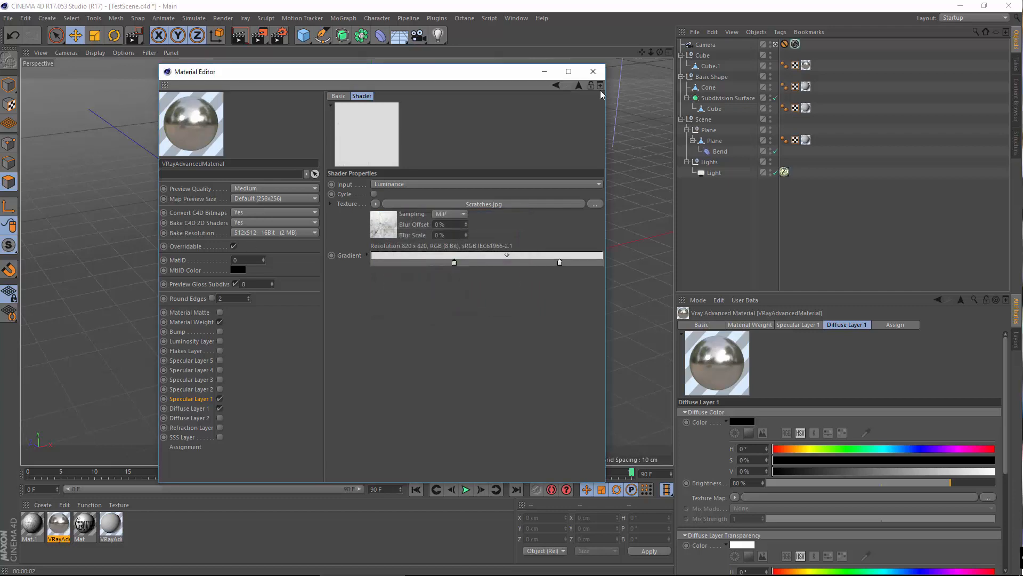
left_click(593, 72)
left_click(223, 18)
left_click(229, 65)
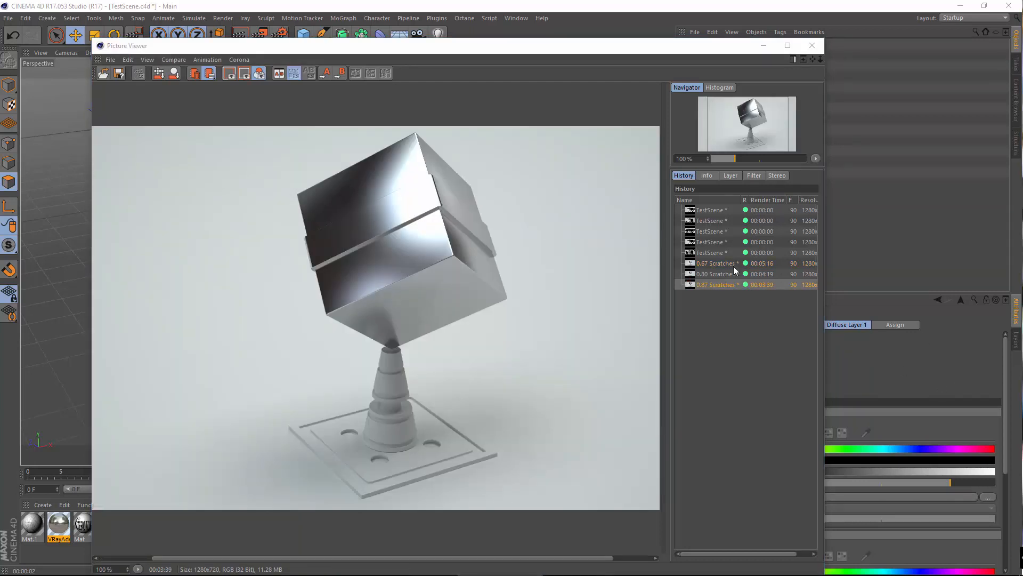
Step: Compare the scratch visibility in the 0.67, 0.80 and 0.87 Scratches renders in the Picture Viewer history
left_click(711, 273)
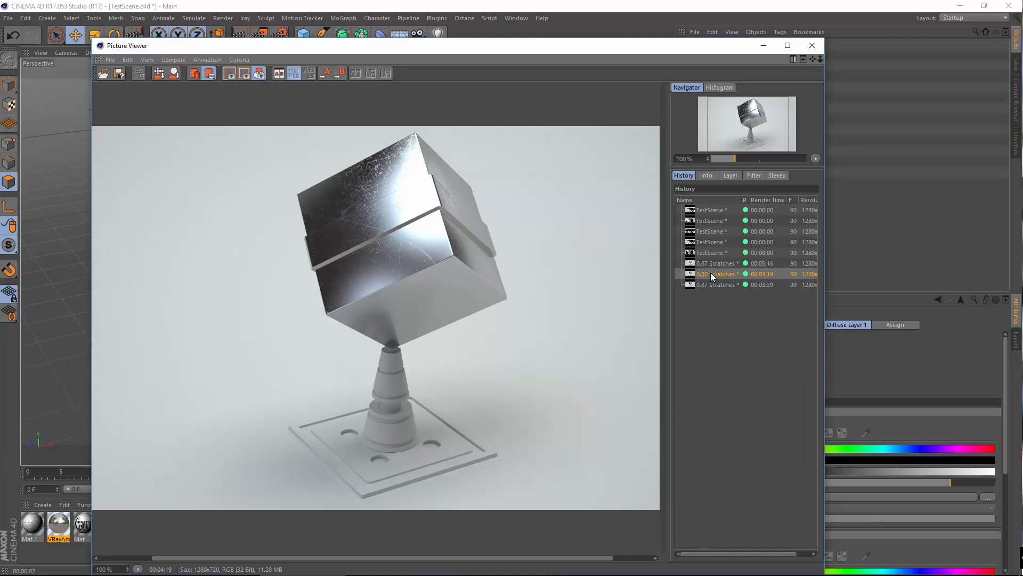
left_click(718, 264)
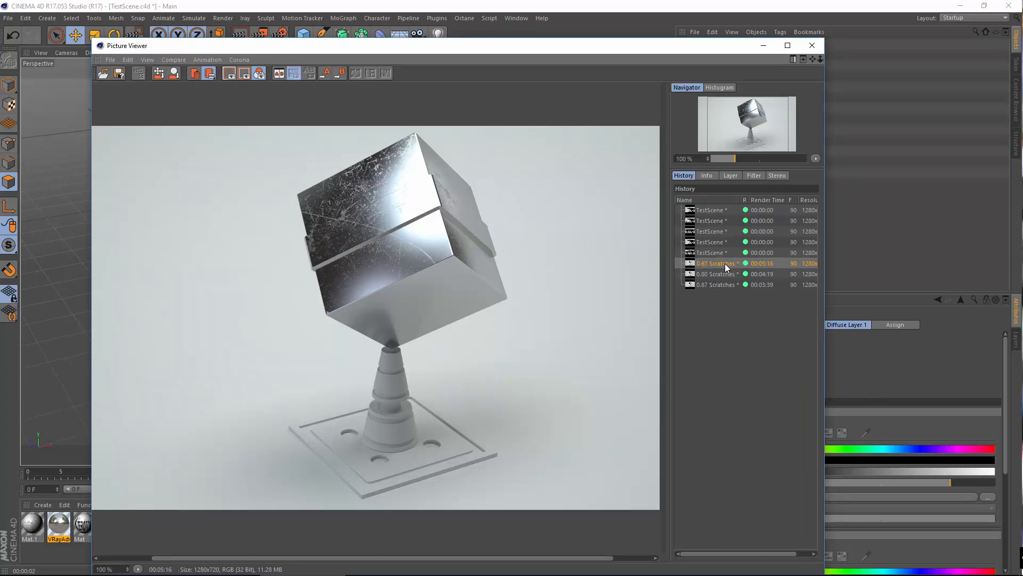
left_click(707, 274)
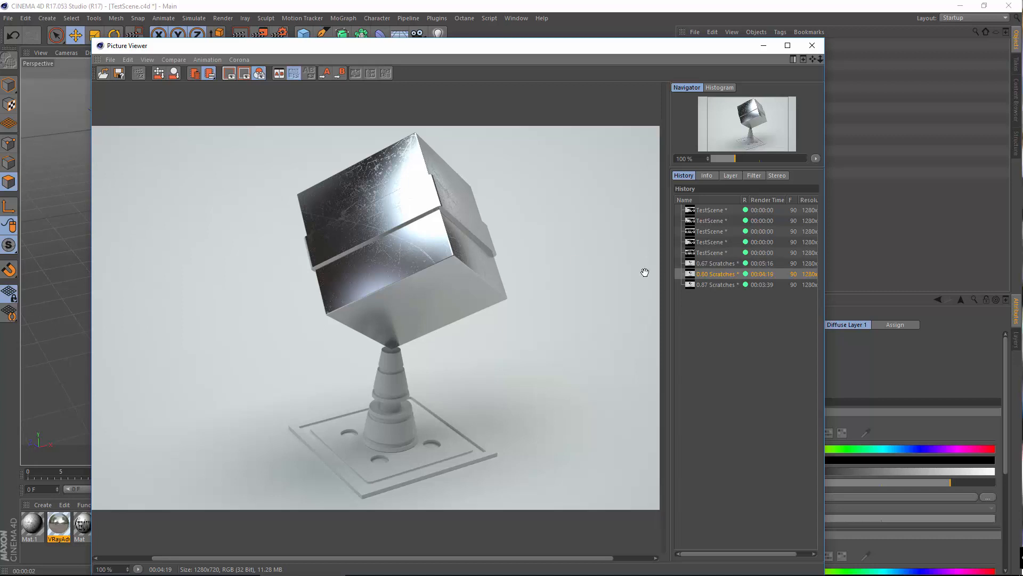
left_click(714, 284)
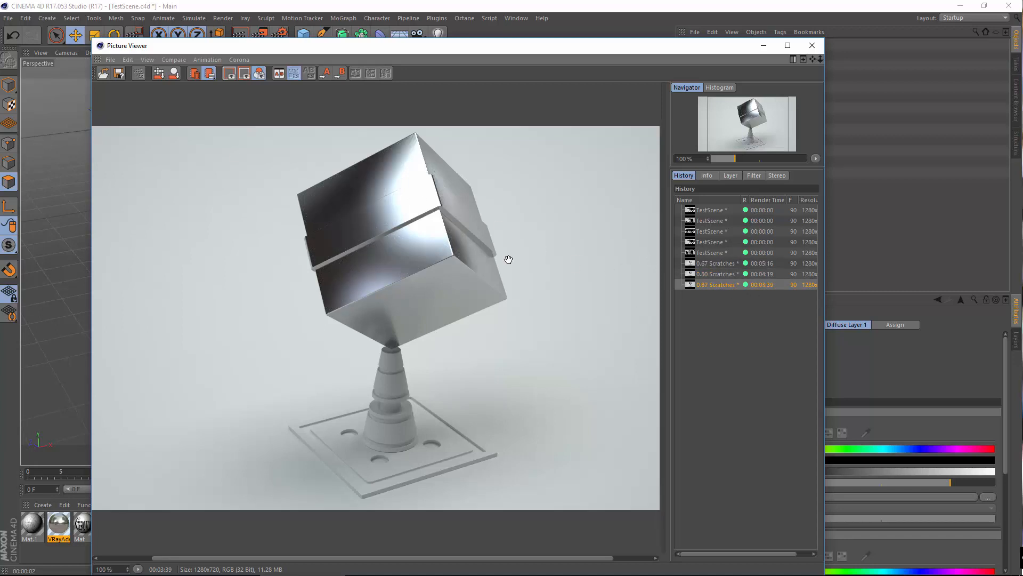
left_click(723, 274)
left_click(740, 265)
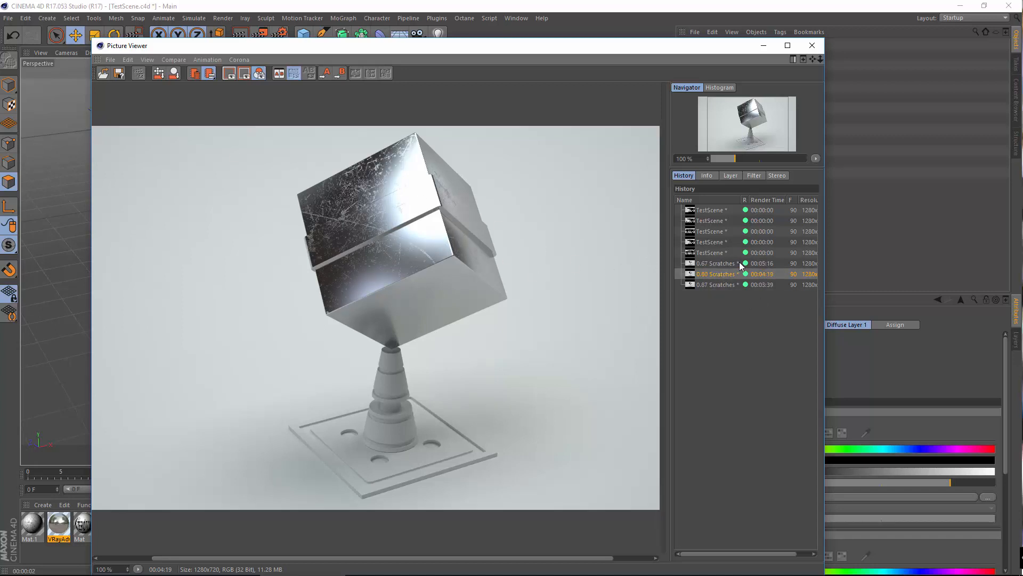
left_click(733, 273)
left_click(728, 286)
left_click(728, 269)
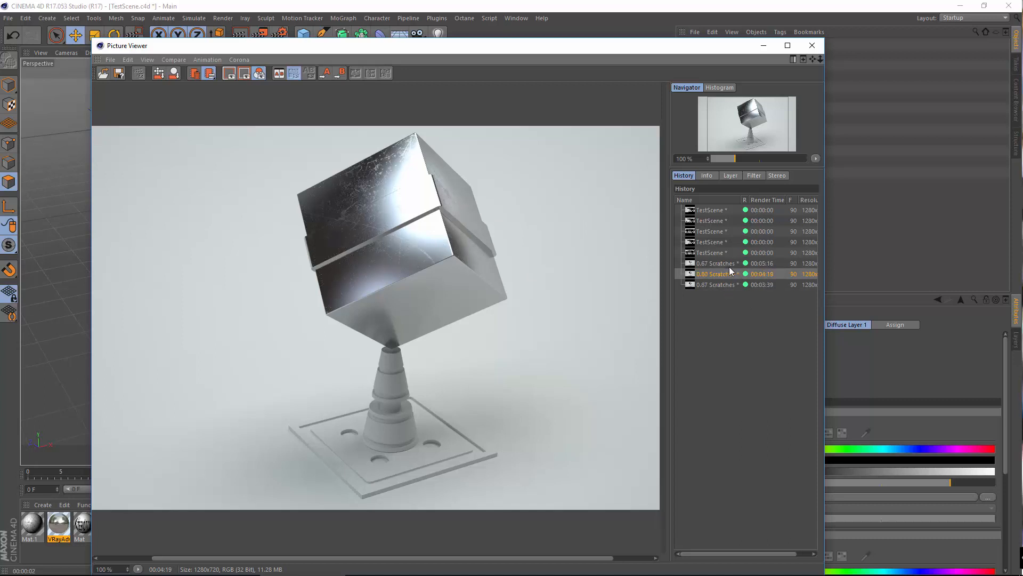
left_click(729, 266)
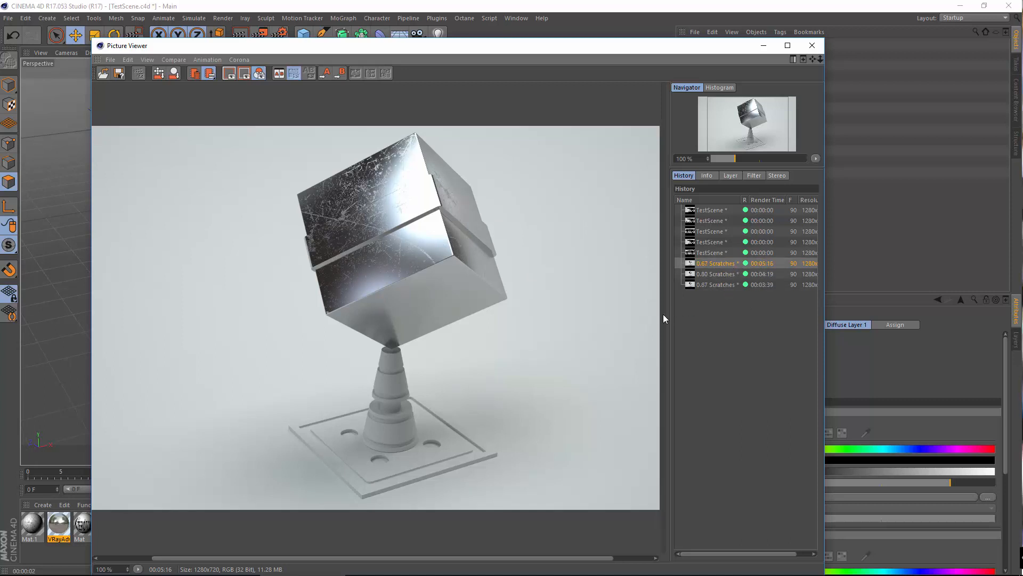
left_click(719, 282)
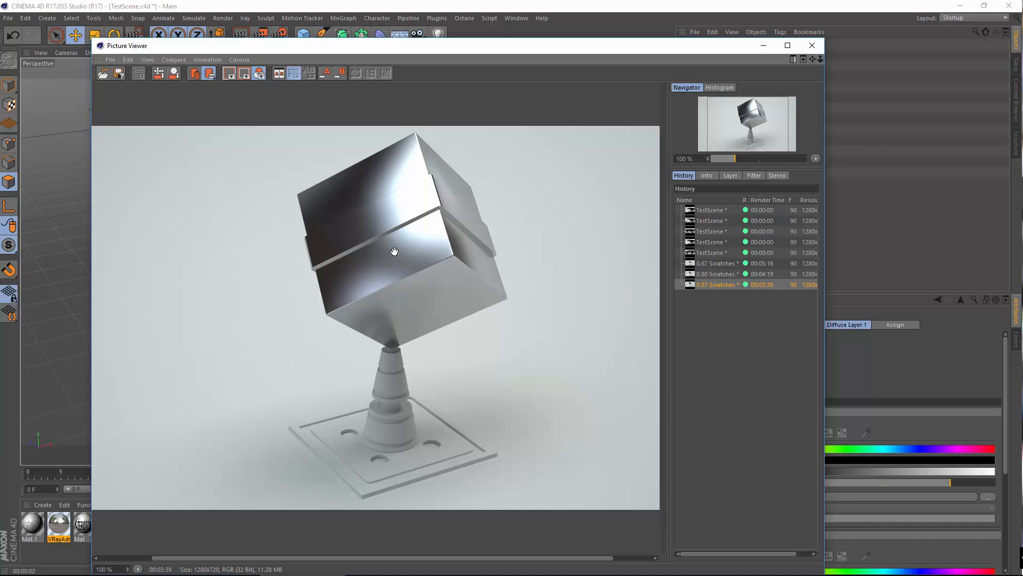
left_click(717, 274)
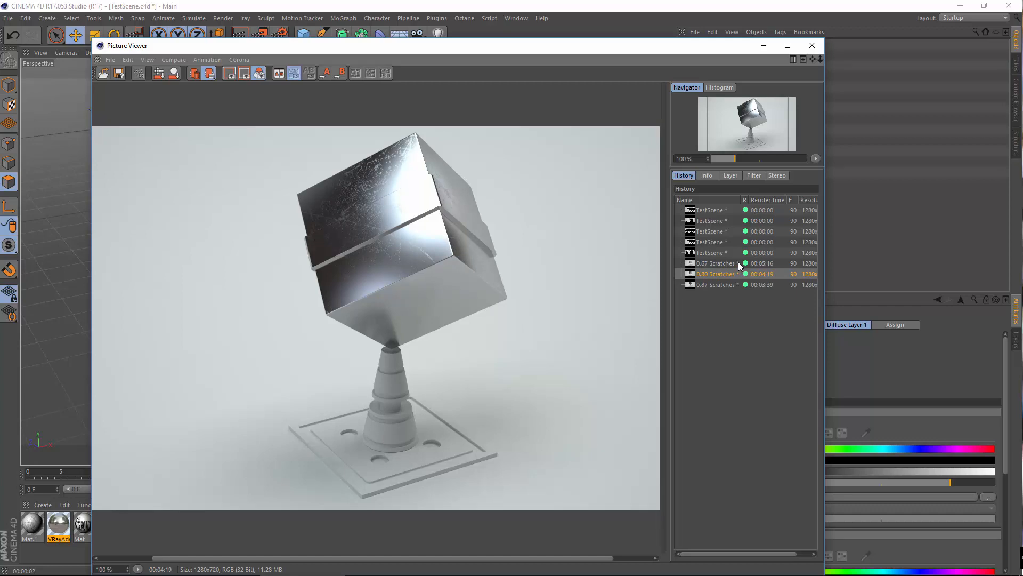
left_click(812, 45)
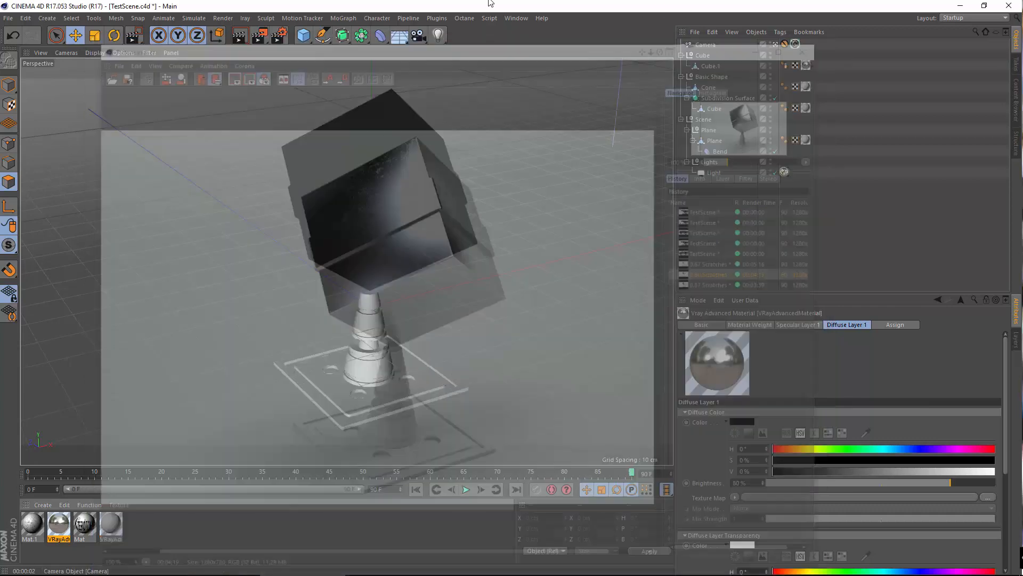
Step: Set the dark knot of VRayAdvancedMaterial's Colorizer gradient to a V value of 67%
double_click(59, 527)
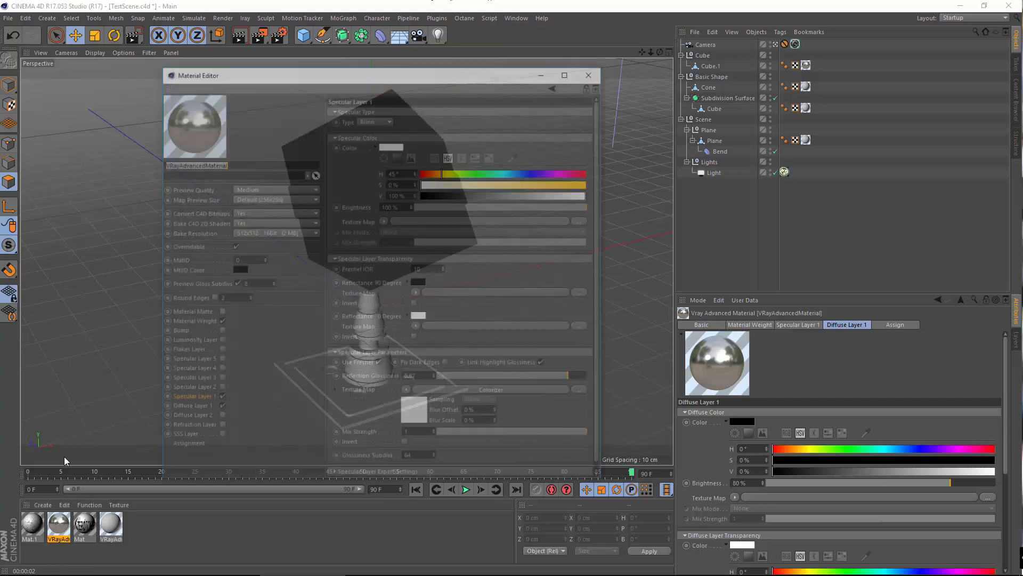
left_click(448, 392)
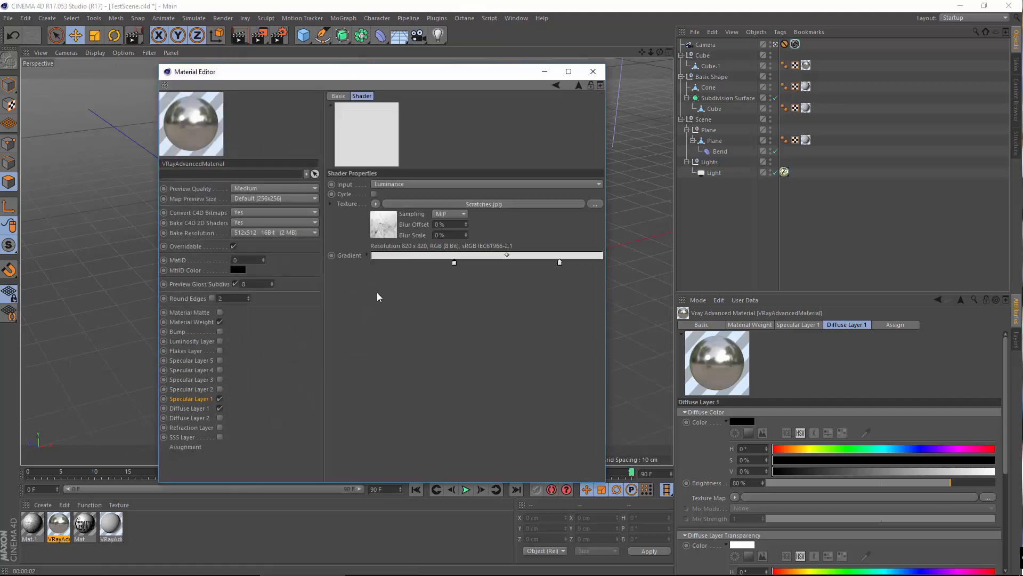
left_click(454, 262)
double_click(454, 262)
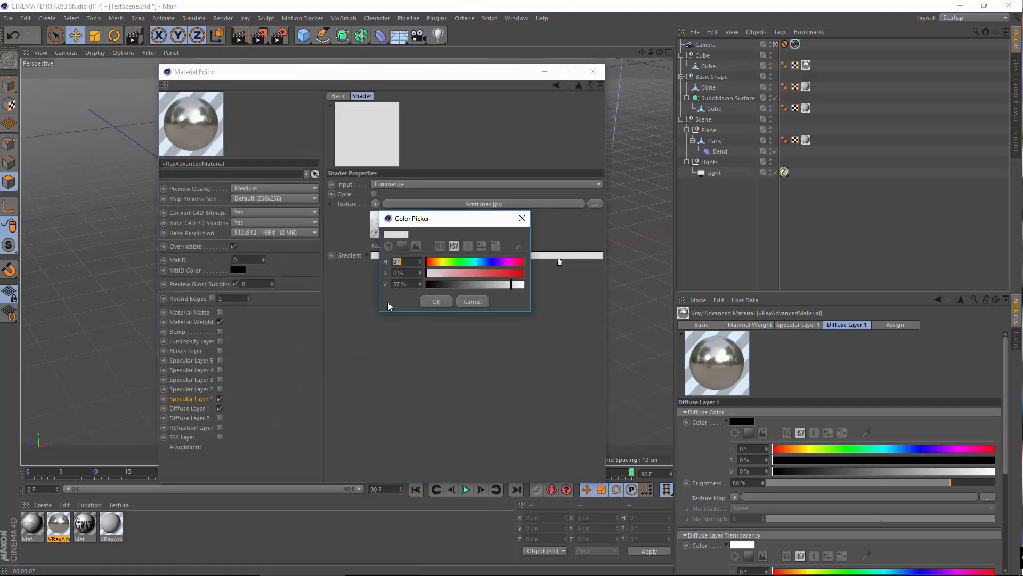
left_click(411, 284)
type("67")
left_click(433, 305)
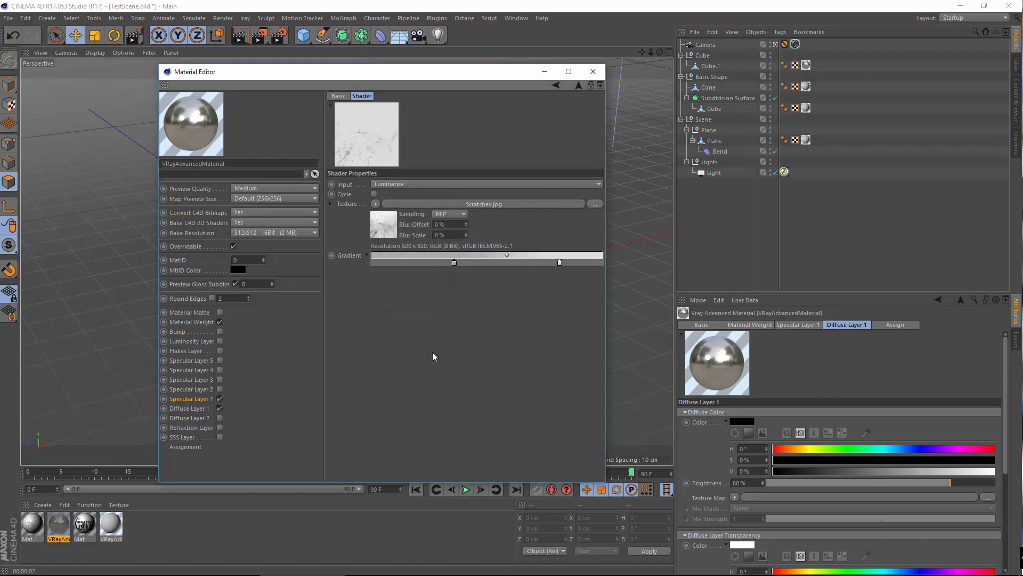
Step: Load Scratches.jpg as the texture map of VRayAdvancedMaterial's Bump layer
left_click(556, 85)
left_click(175, 331)
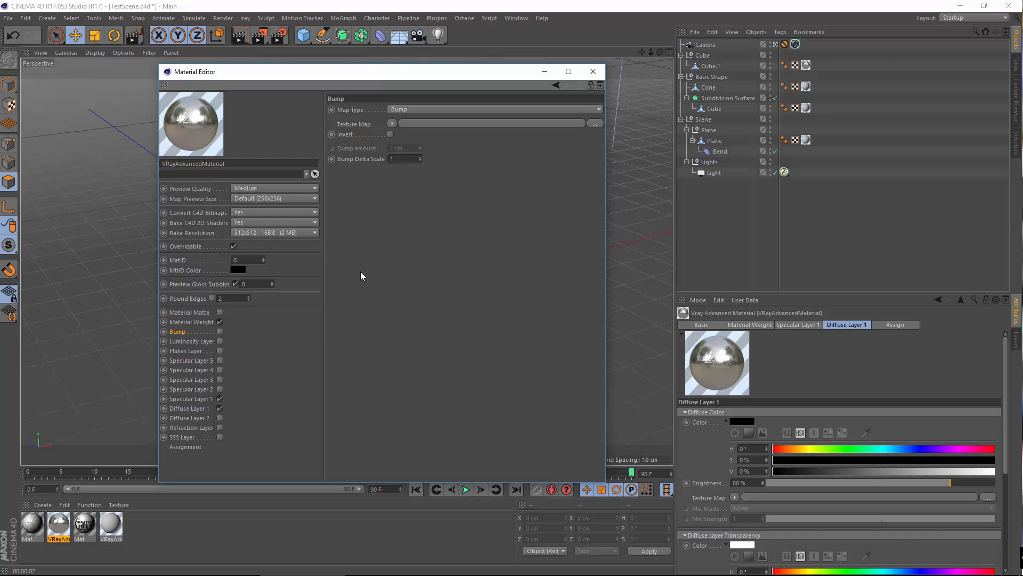
left_click(393, 124)
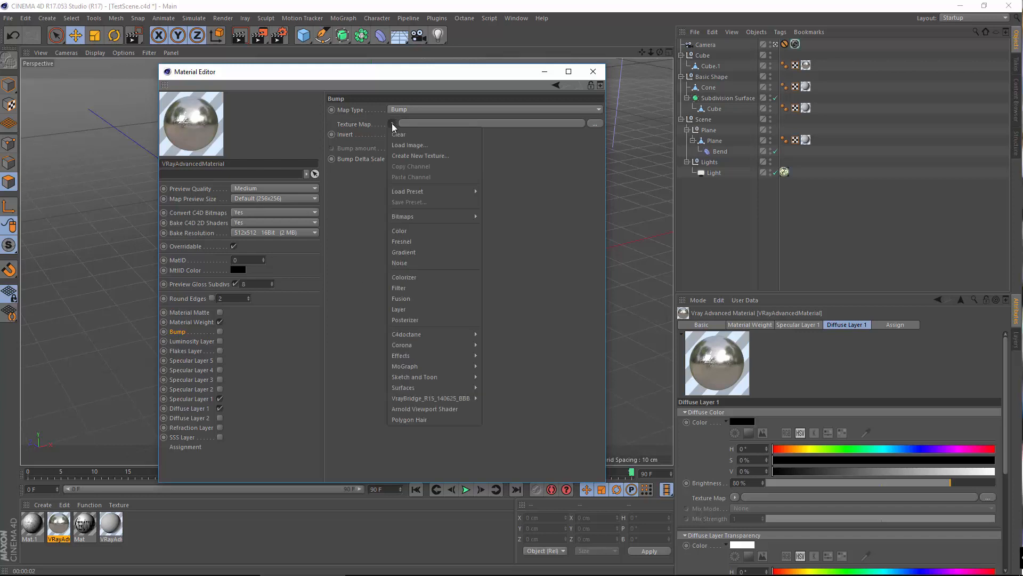
left_click(423, 143)
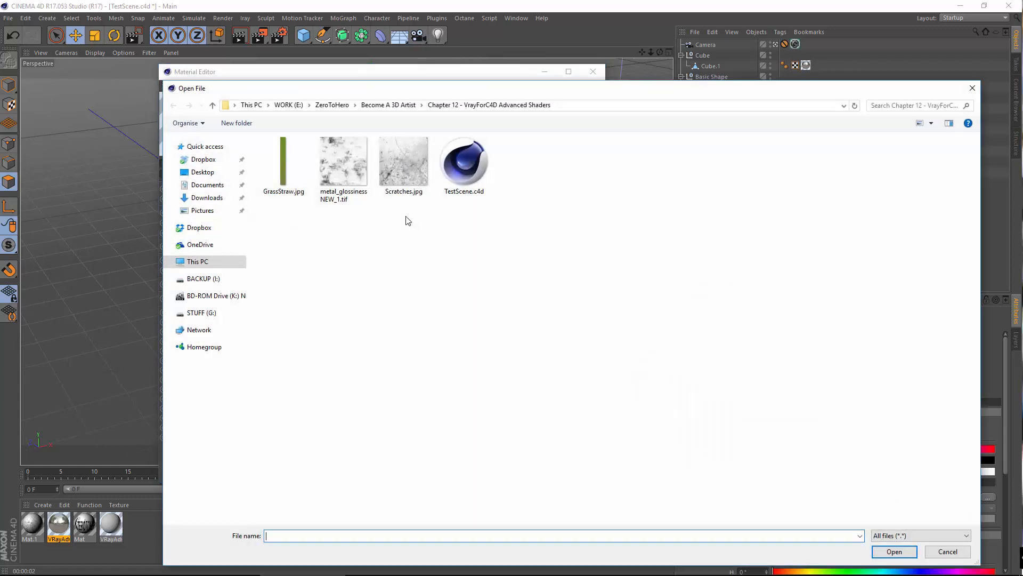
left_click(403, 163)
left_click(894, 551)
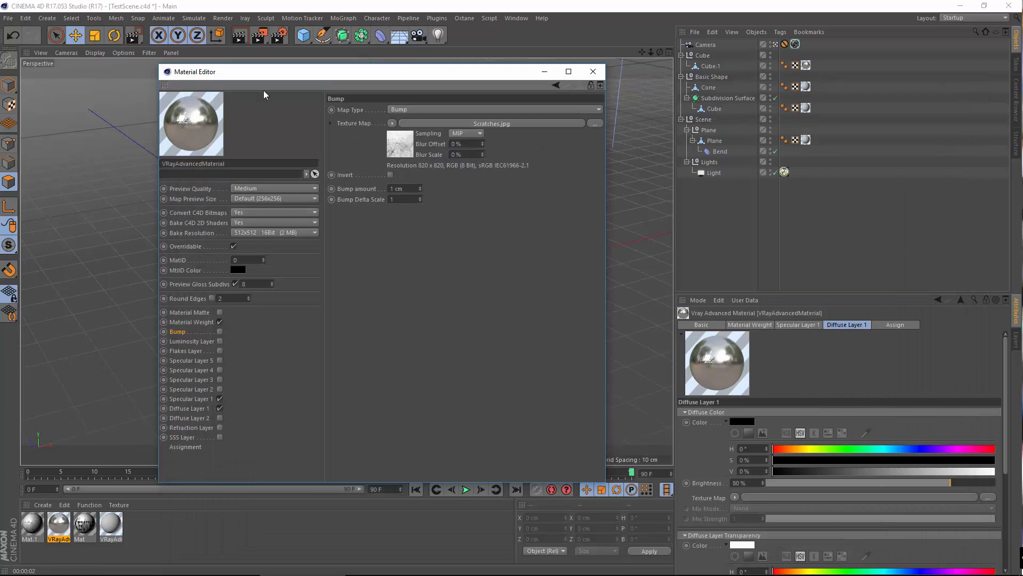
Step: Set VRayAdvancedMaterial's Bump amount to -5 cm
left_click(355, 190)
left_click_drag(357, 184, 299, 175)
type("5")
key("Return")
type("-")
key("Return")
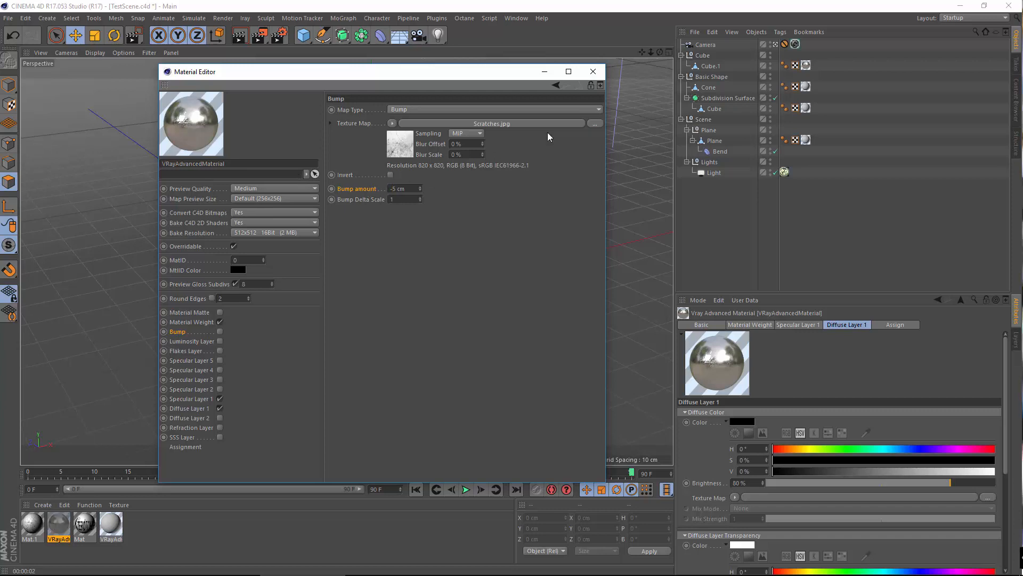
Step: Inspect VRayAdvancedMaterial in an enlarged preview window placed beside the Material Editor
right_click(193, 123)
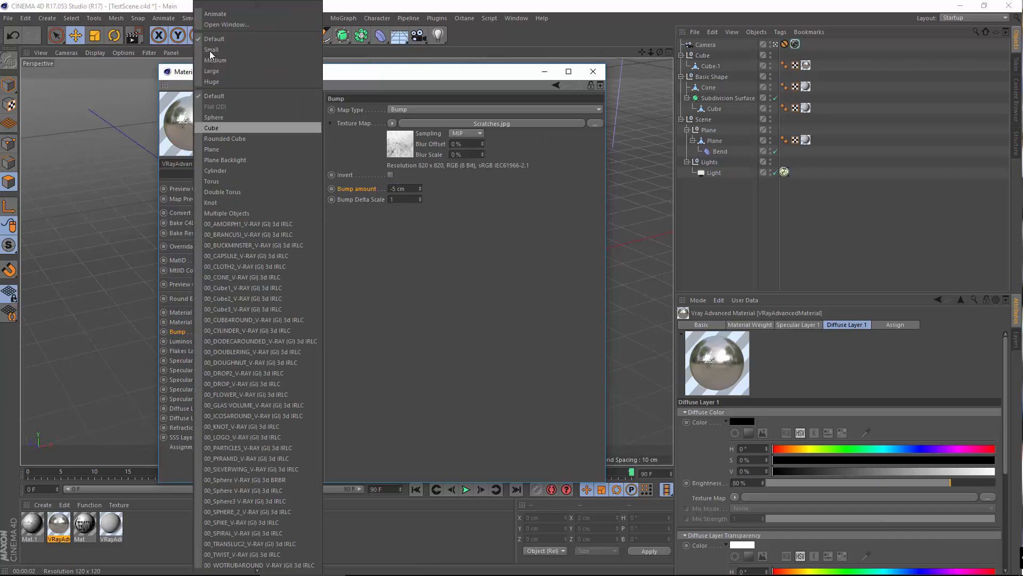
left_click(211, 26)
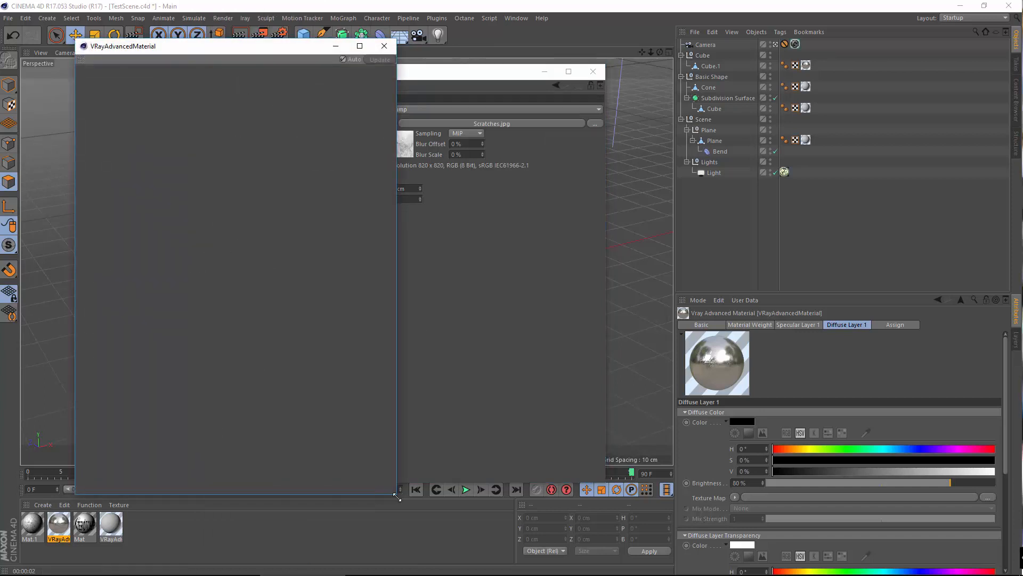
left_click_drag(397, 497, 305, 317)
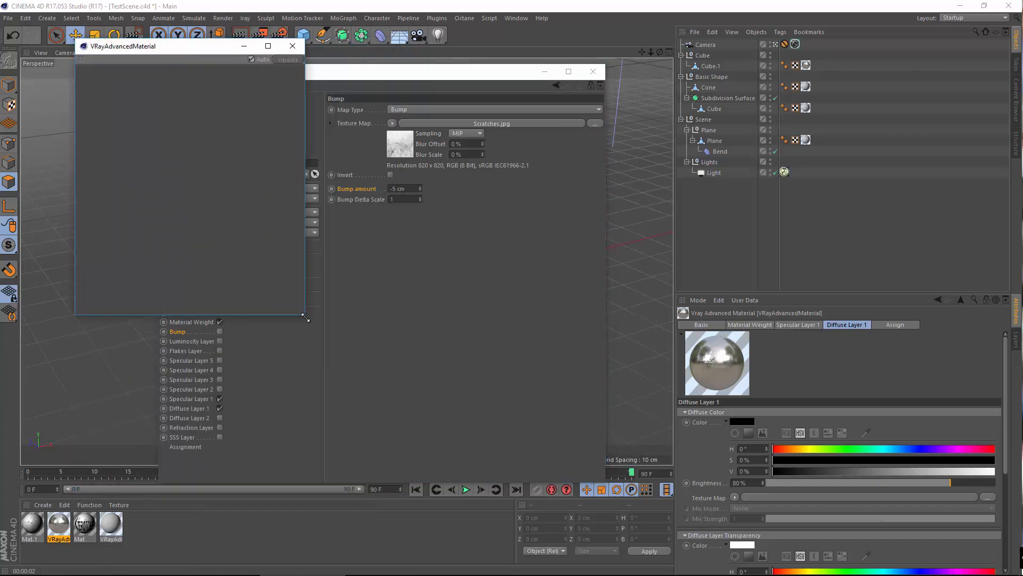
left_click_drag(367, 78, 514, 54)
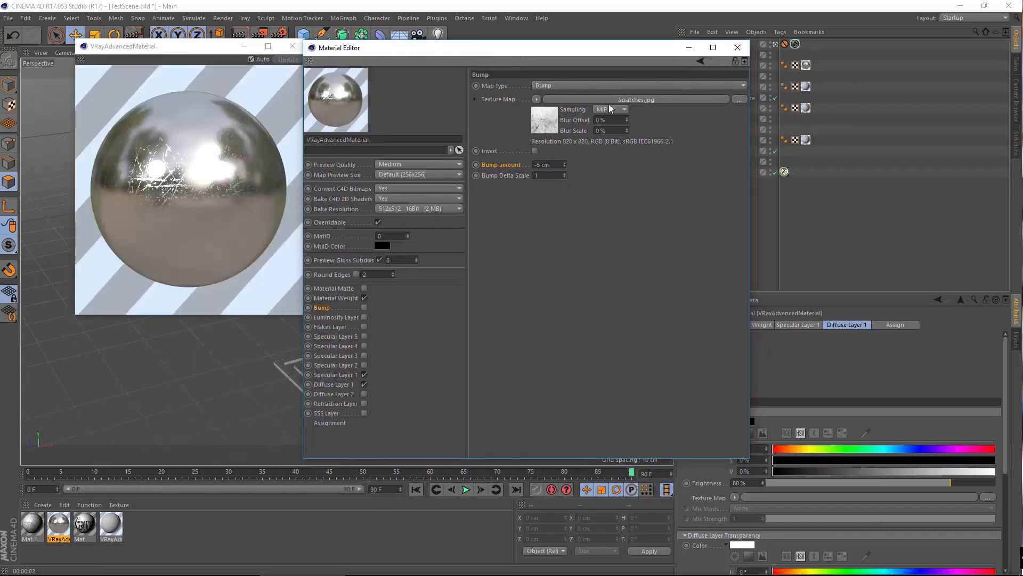
Step: Inspect the Scratches.jpg bump bitmap in an enlarged preview, close it and return to the Bump settings
left_click(628, 100)
right_click(485, 116)
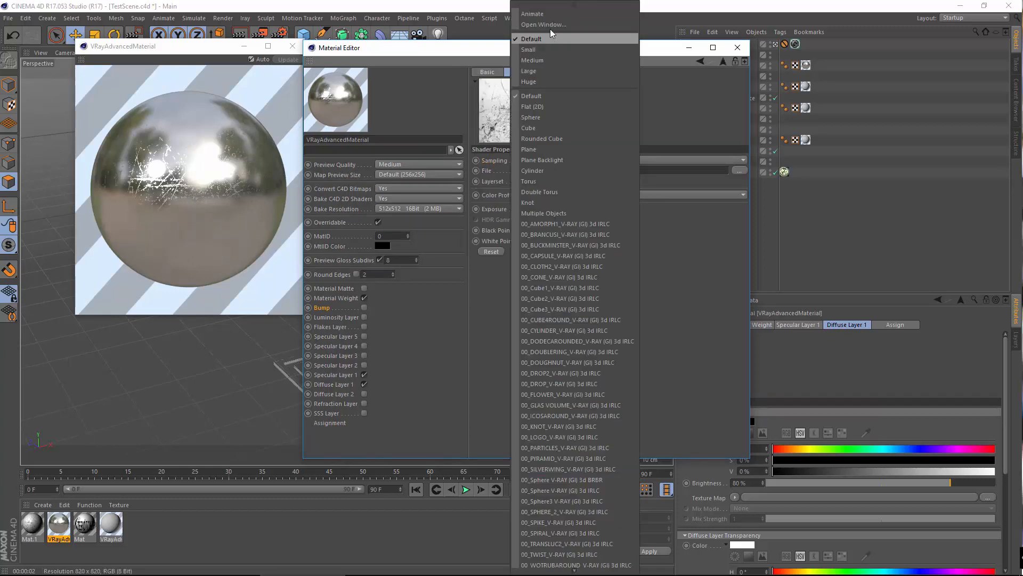
left_click(533, 37)
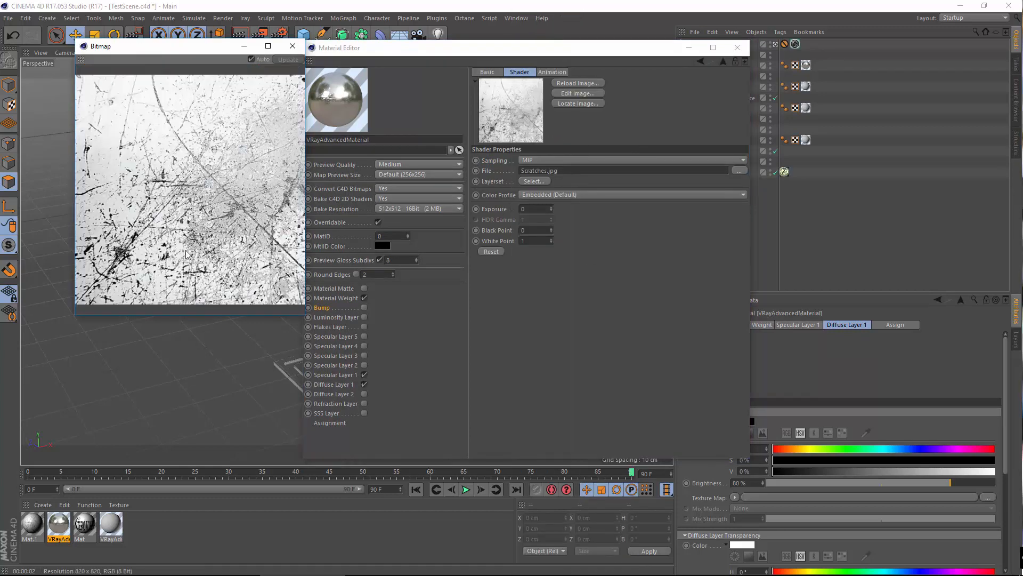
left_click(293, 46)
left_click(701, 62)
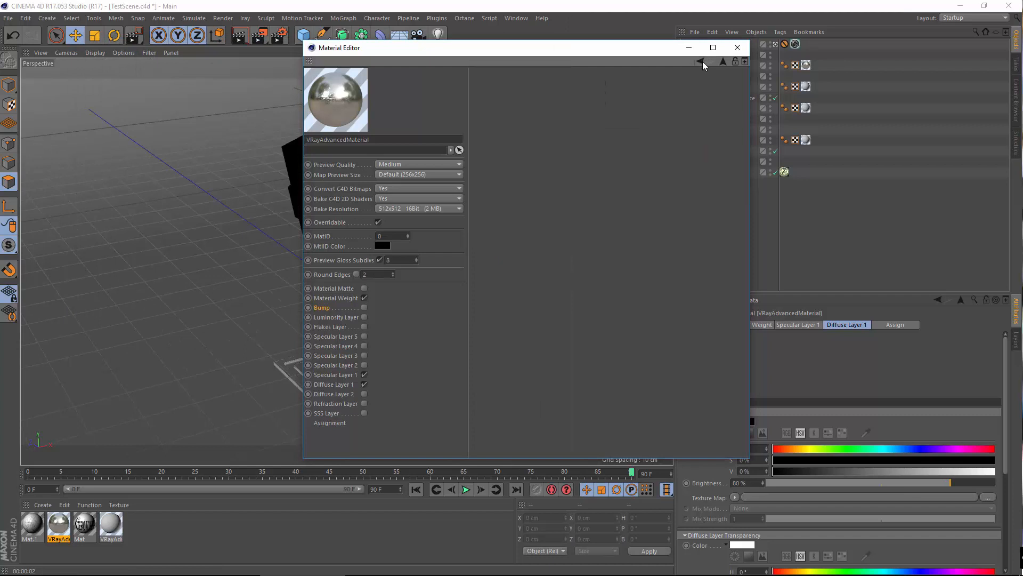
Step: Enable VRayAdvancedMaterial's Bump layer and wrap its Scratches.jpg texture in a Colorizer shader
left_click(365, 308)
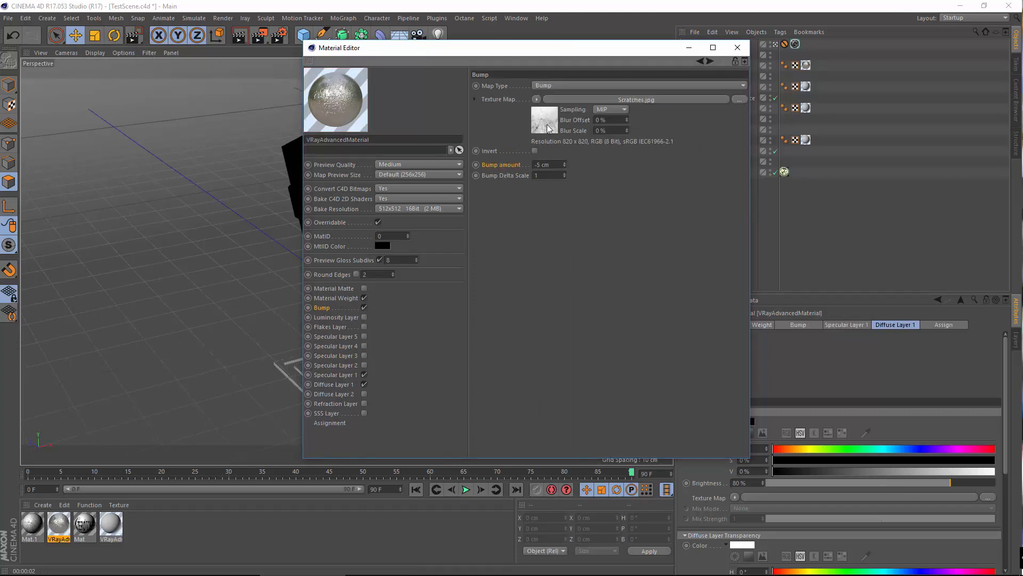
left_click(537, 100)
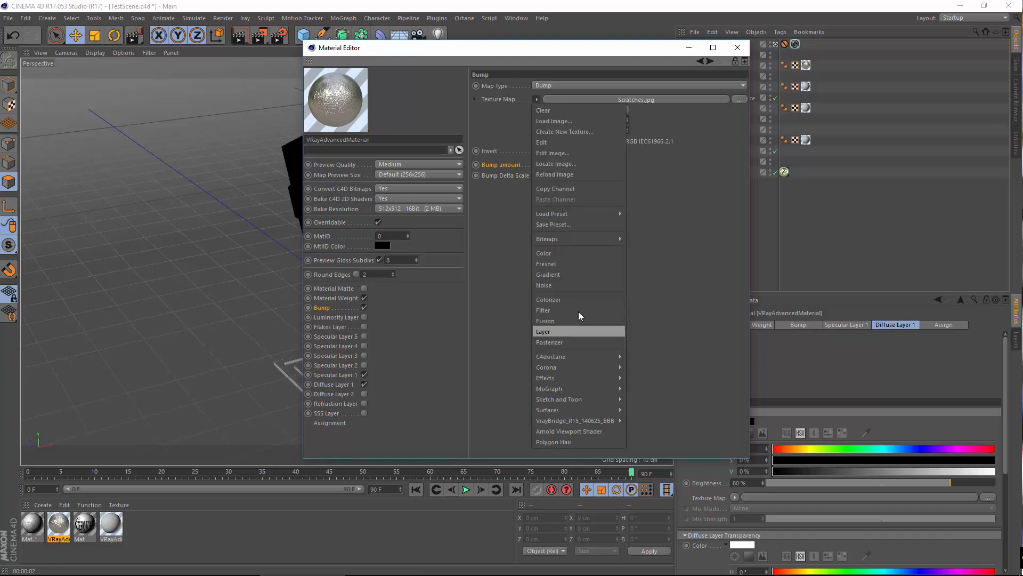
left_click(554, 294)
left_click(657, 101)
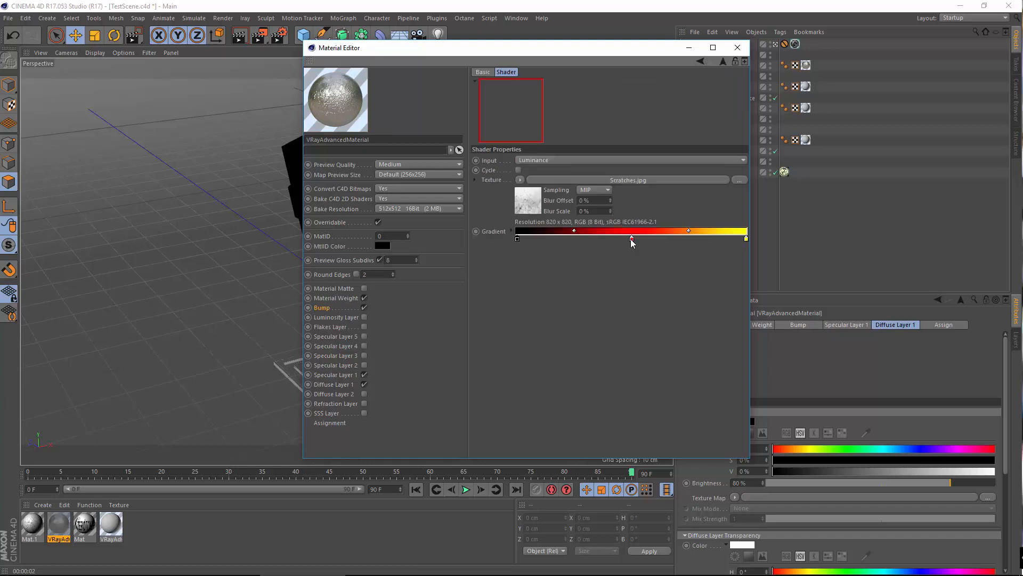
Step: Turn the bump Colorizer's gradient into black to white without the red knot, and move both end knots inward for stronger contrast
double_click(746, 238)
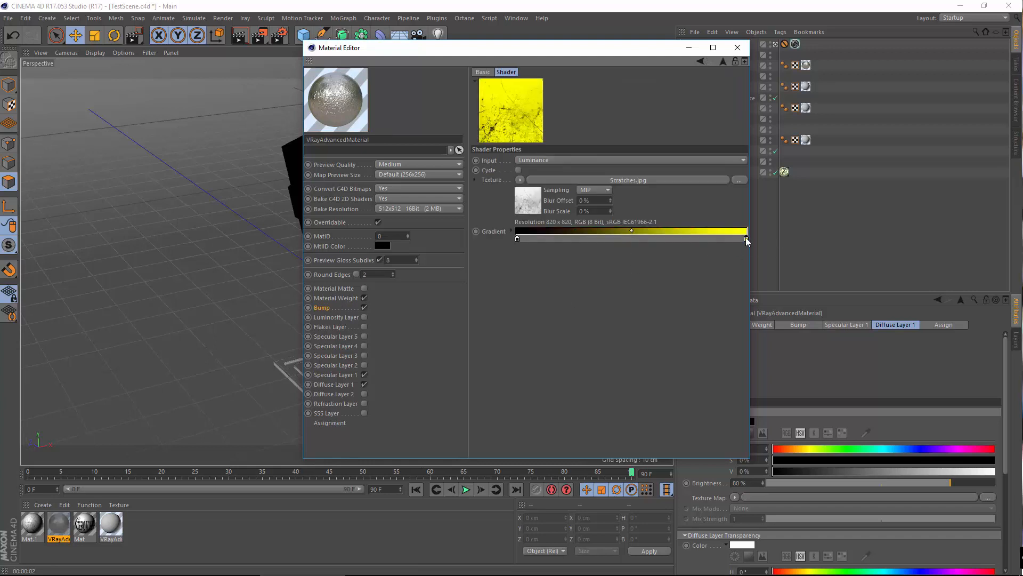
left_click_drag(707, 270, 721, 290)
left_click(722, 297)
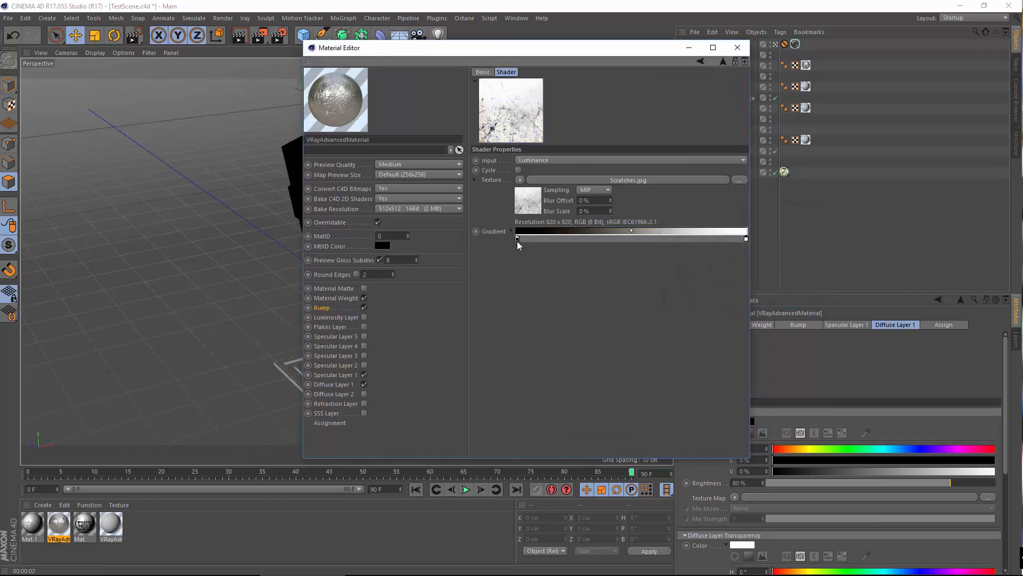
left_click_drag(517, 240, 578, 240)
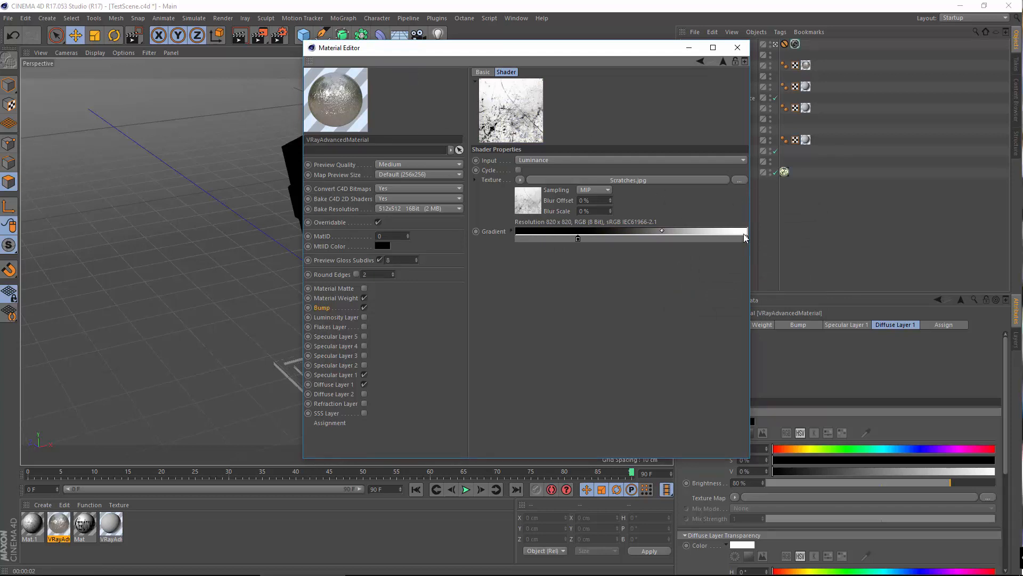
left_click_drag(745, 238, 695, 241)
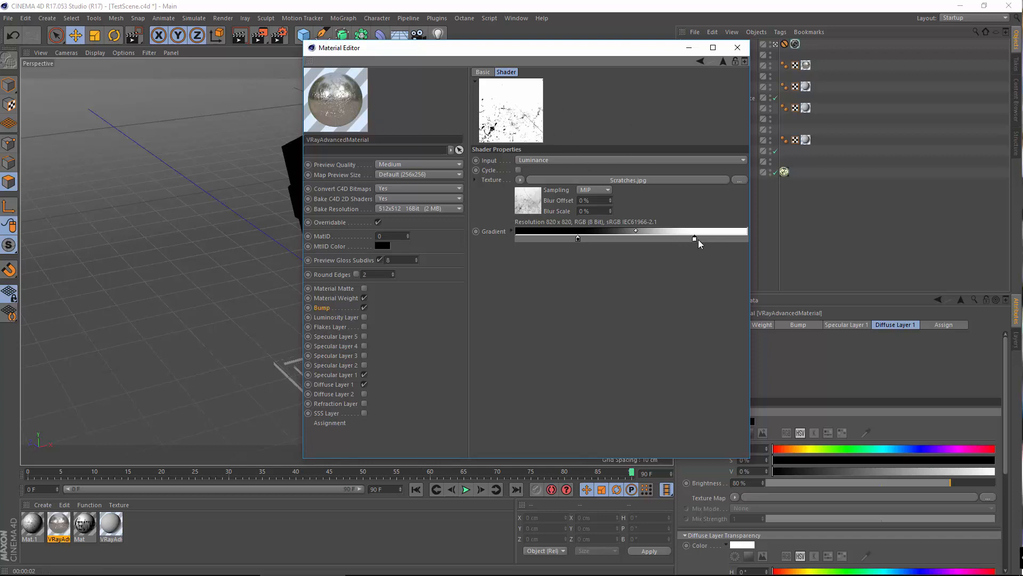
left_click_drag(695, 240, 698, 239)
Step: Examine the bumped scratches on VRayAdvancedMaterial in an enlarged preview window placed beside the Material Editor
right_click(320, 93)
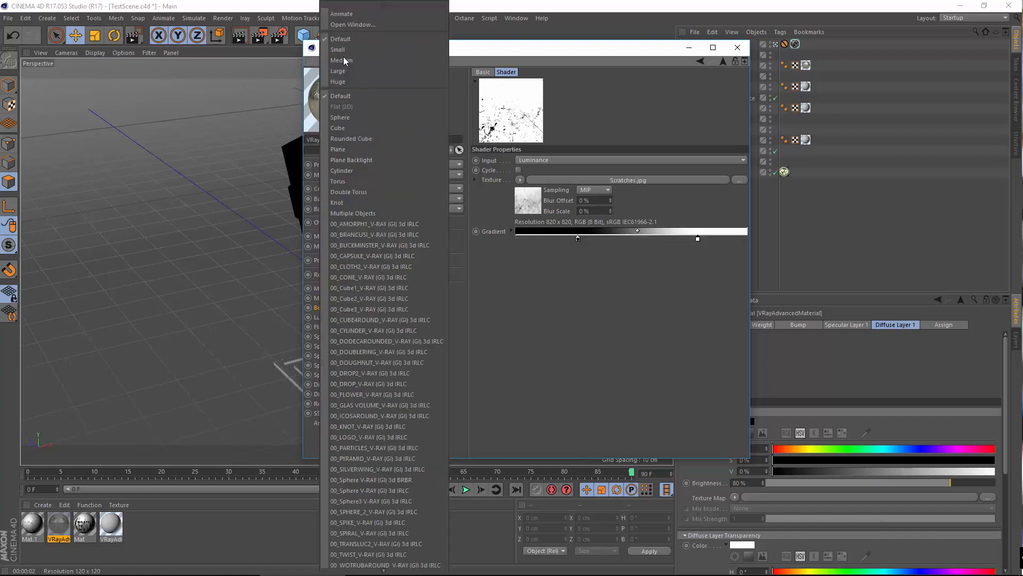
left_click(362, 24)
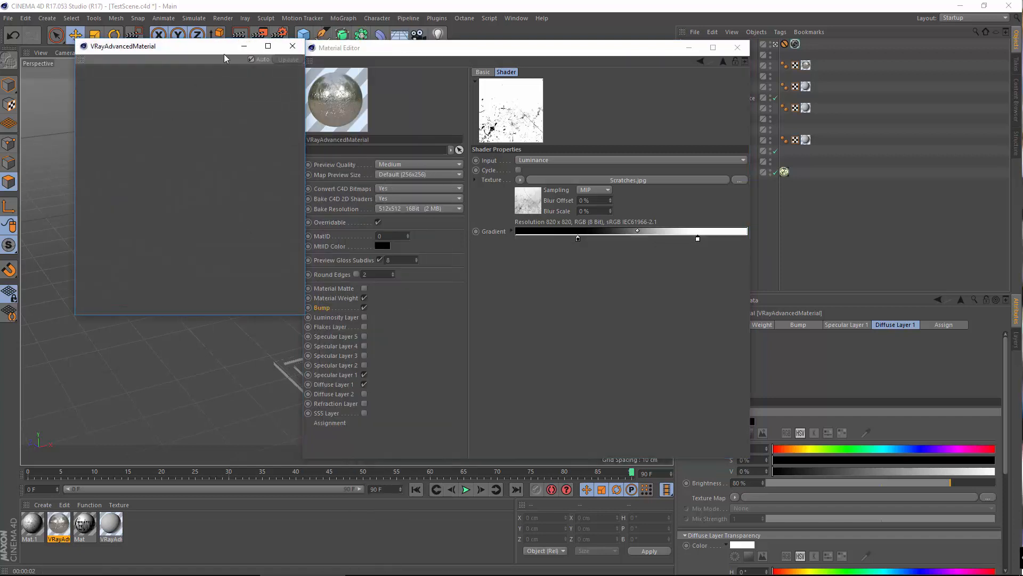
left_click_drag(219, 47, 399, 123)
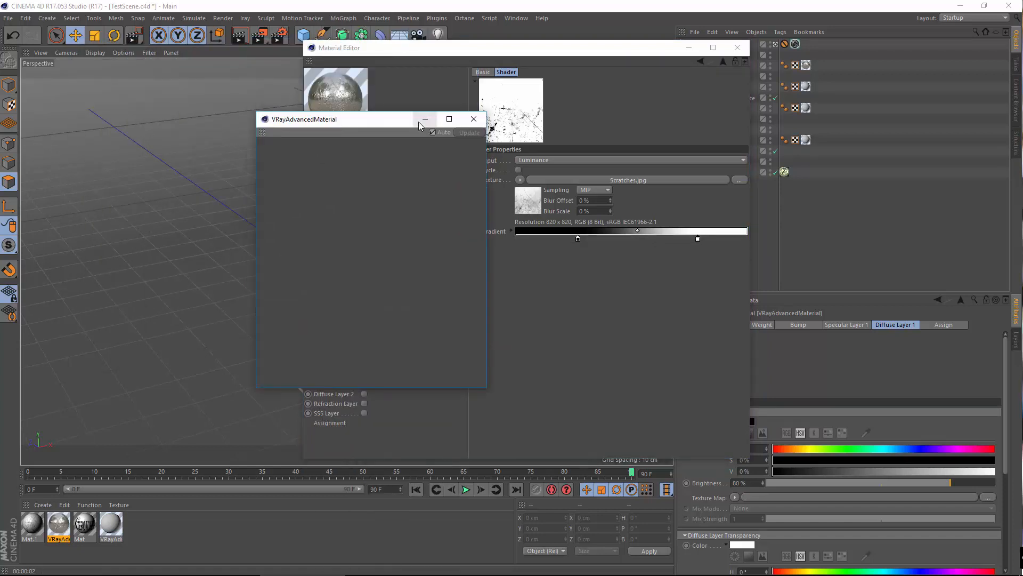
left_click(473, 118)
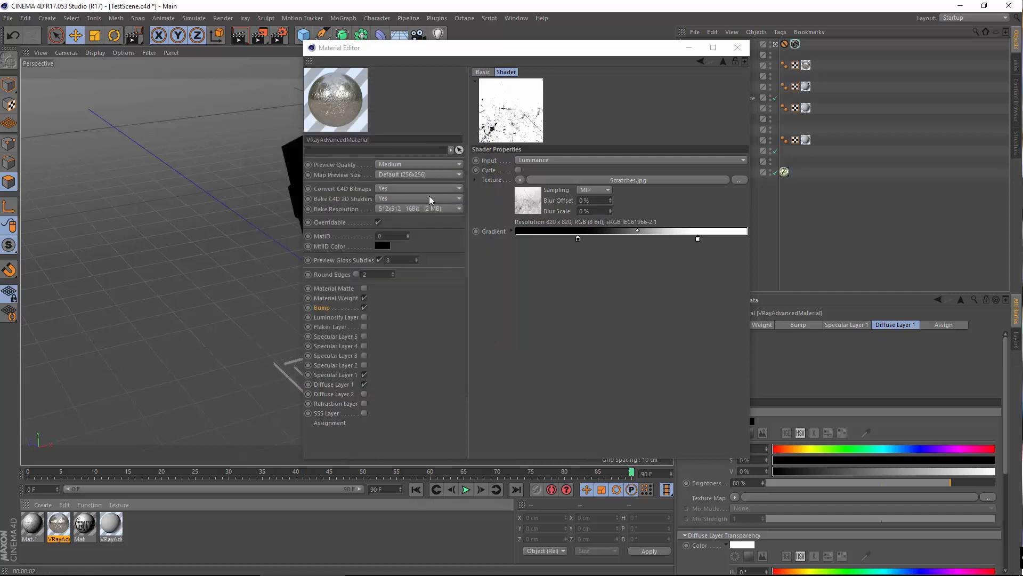
right_click(336, 104)
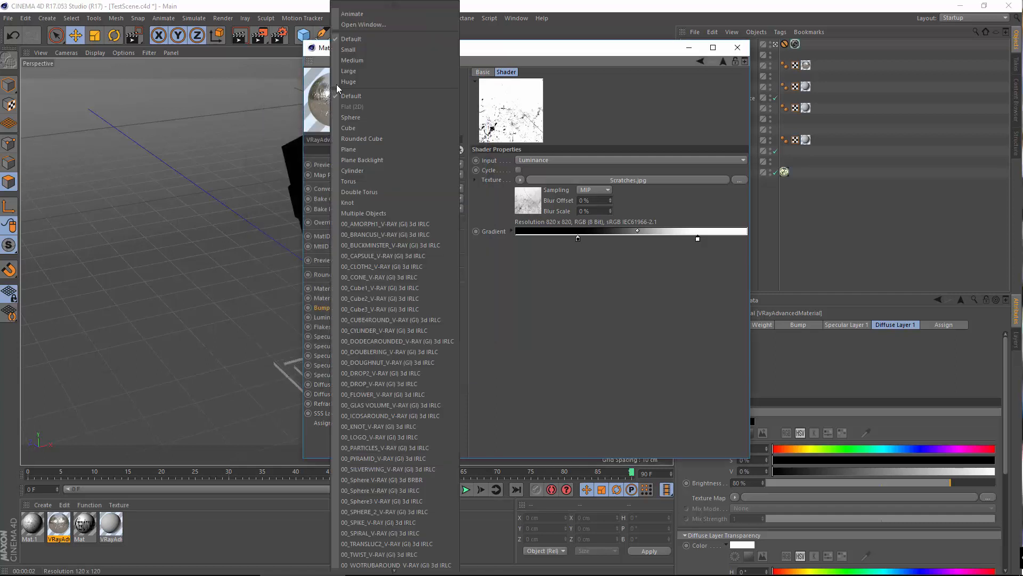
left_click(383, 24)
left_click_drag(327, 119, 330, 145)
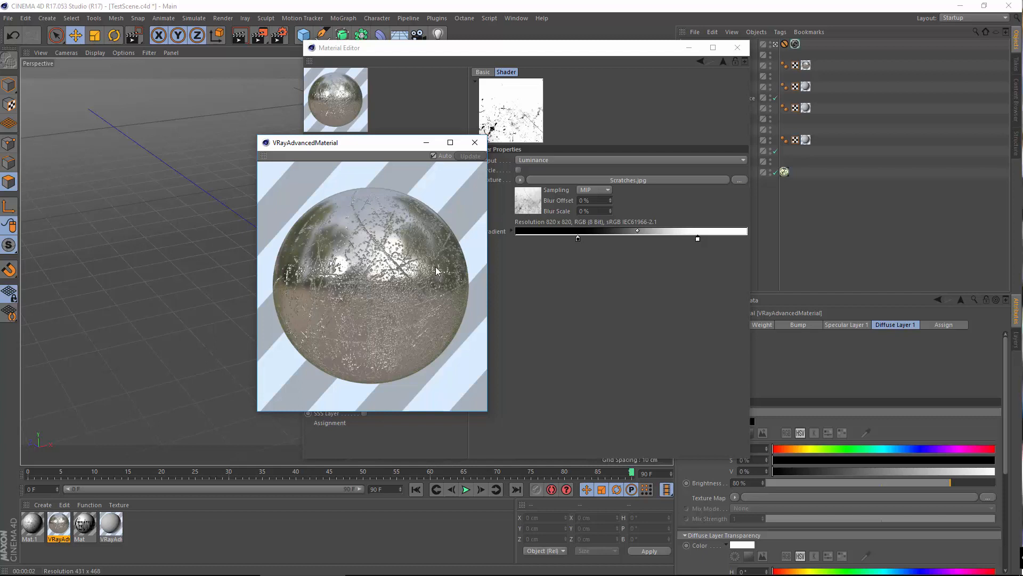
left_click_drag(359, 144, 172, 118)
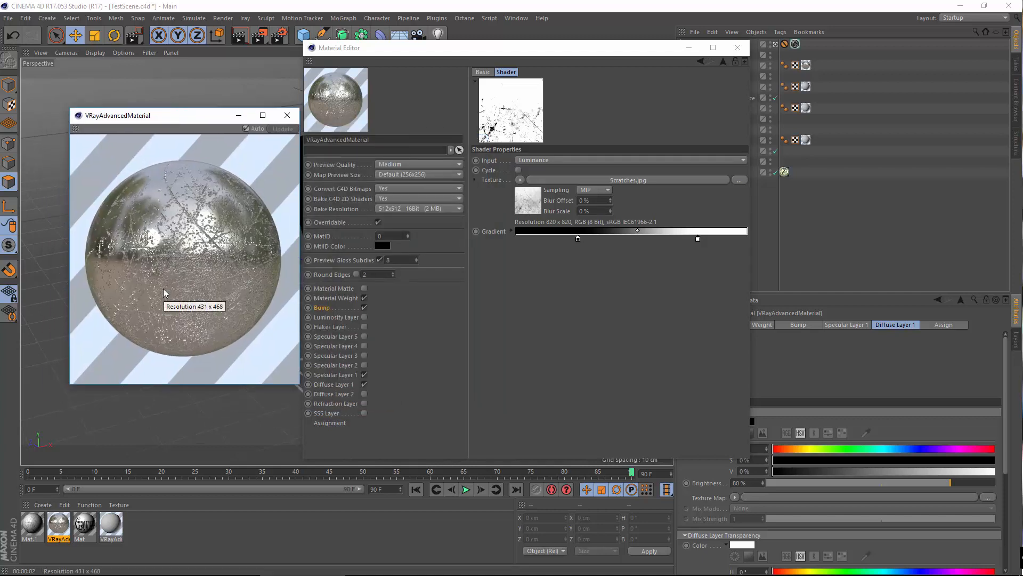
left_click(43, 505)
mouse_move(88, 419)
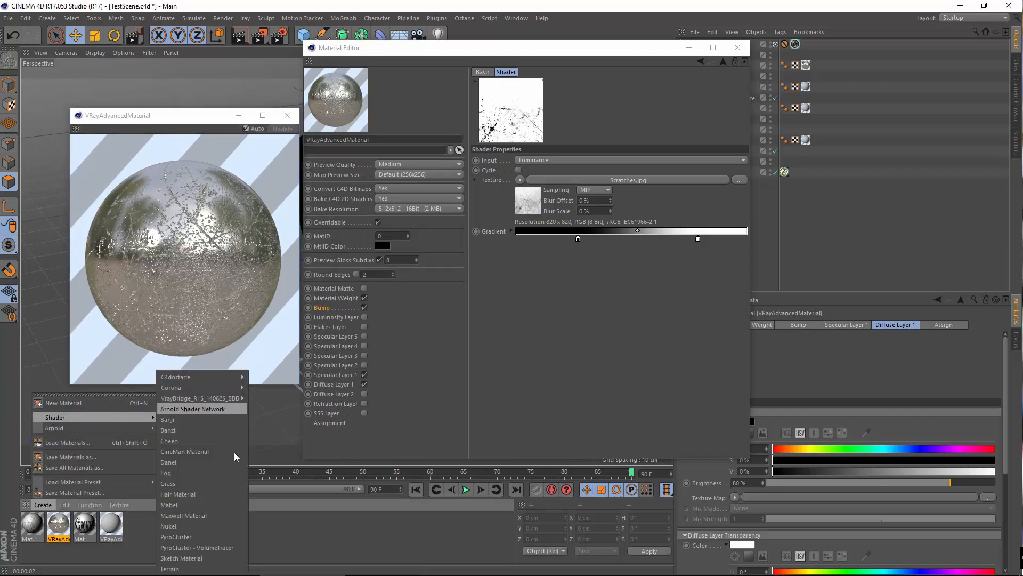
mouse_move(205, 401)
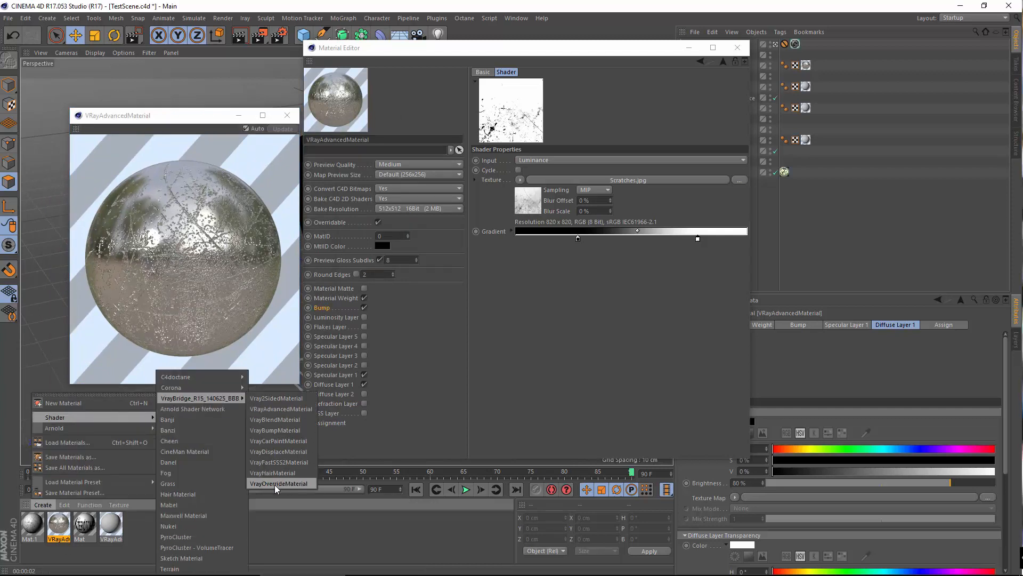
left_click(510, 338)
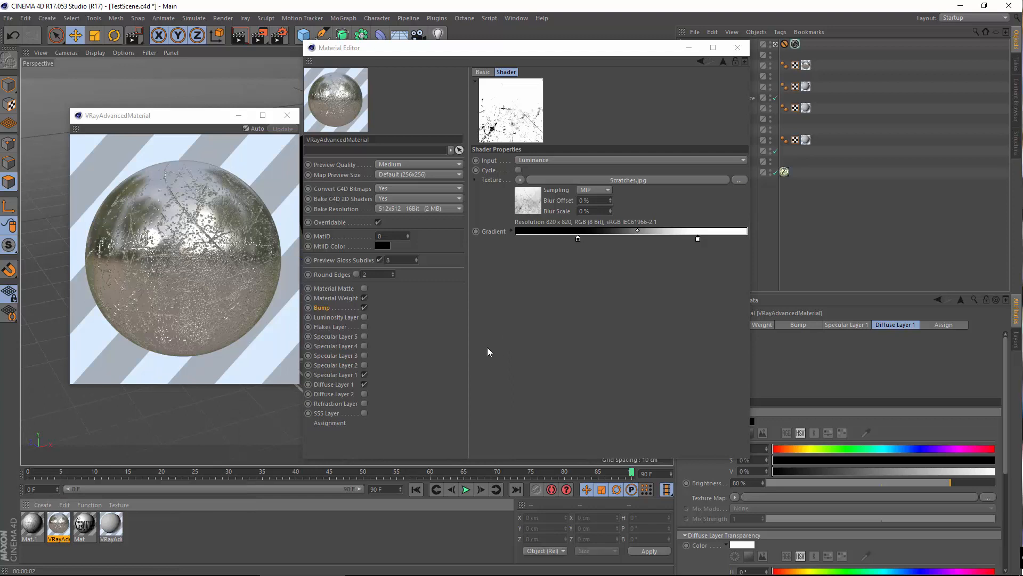
left_click(556, 309)
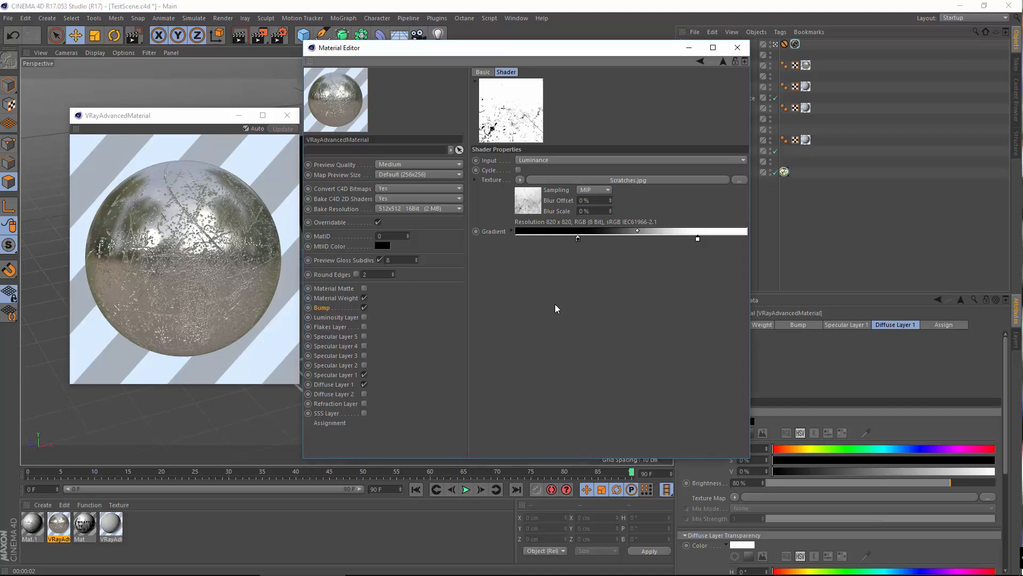
Step: Minimize the Material Editor and review the projection options of Cube.1's texture tag without changing them
left_click_drag(393, 52, 250, 101)
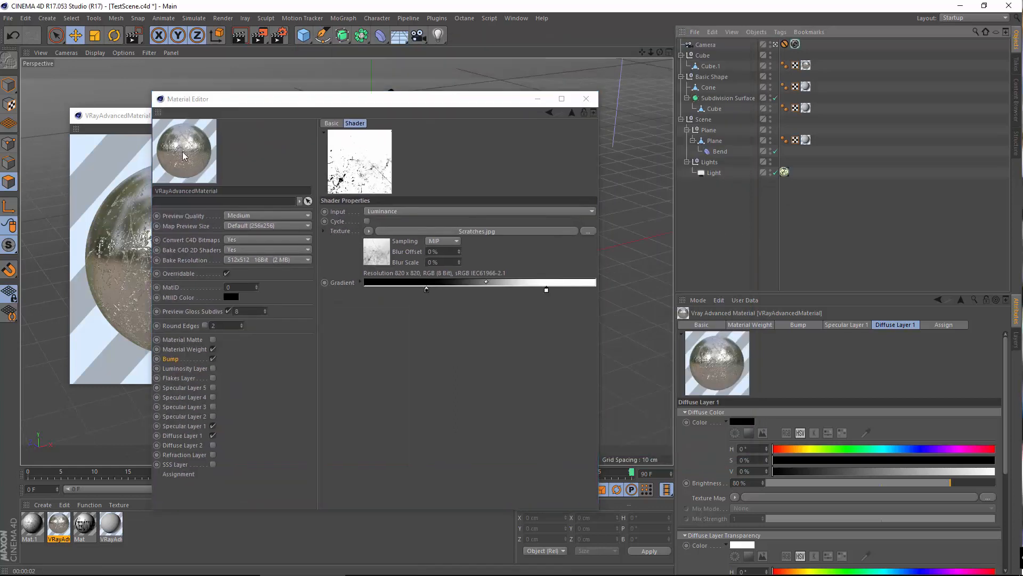
left_click(538, 98)
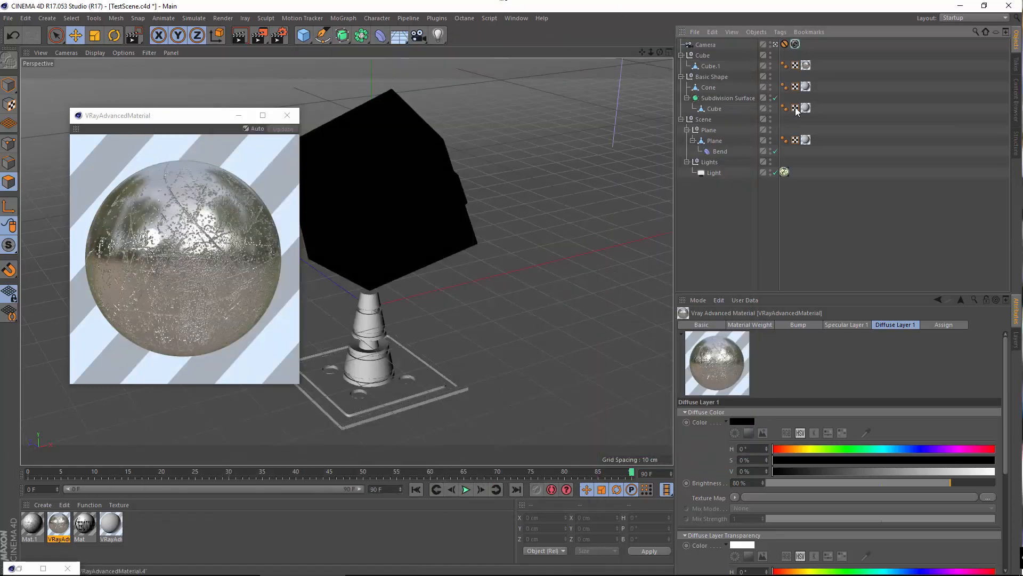
left_click(806, 66)
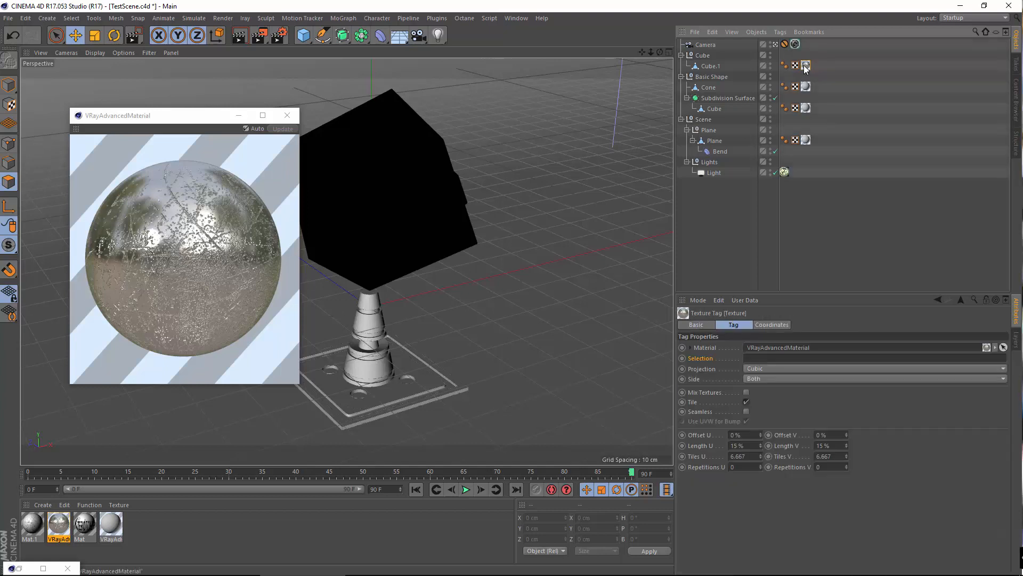
left_click(755, 369)
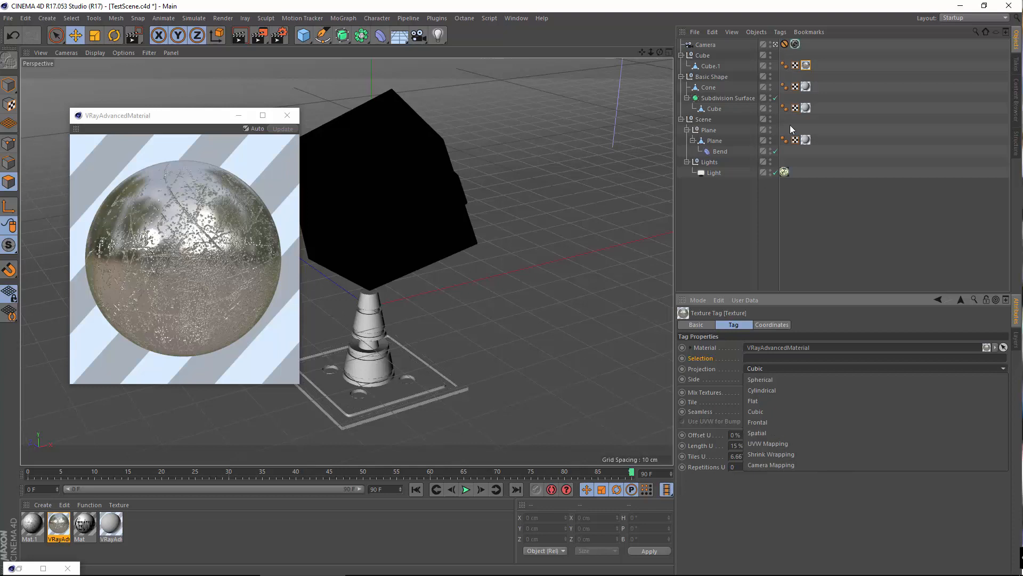
left_click(704, 187)
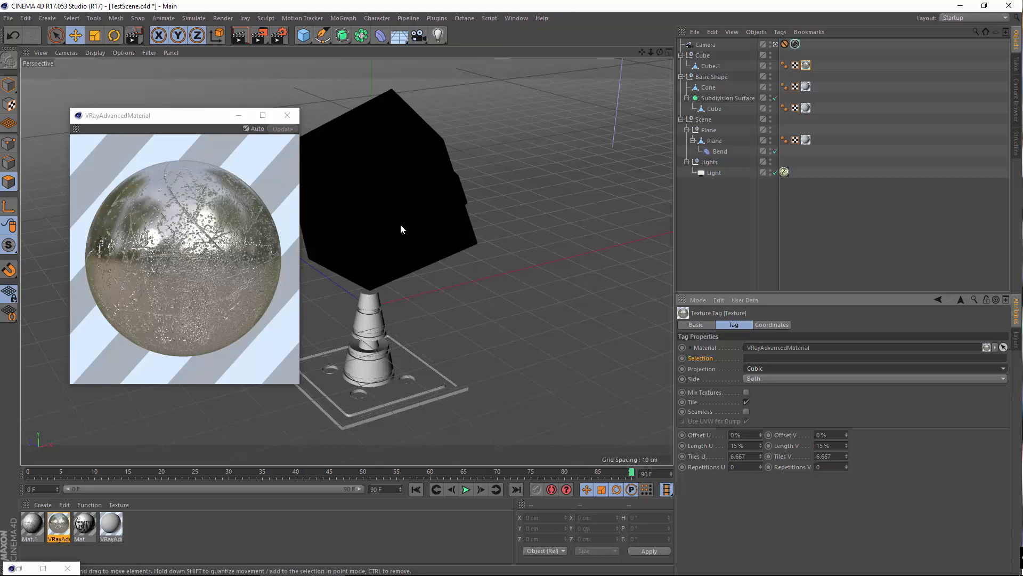
Step: Close the enlarged material preview and reopen VRayAdvancedMaterial's Bump settings in the Material Editor
left_click_drag(173, 116, 365, 90)
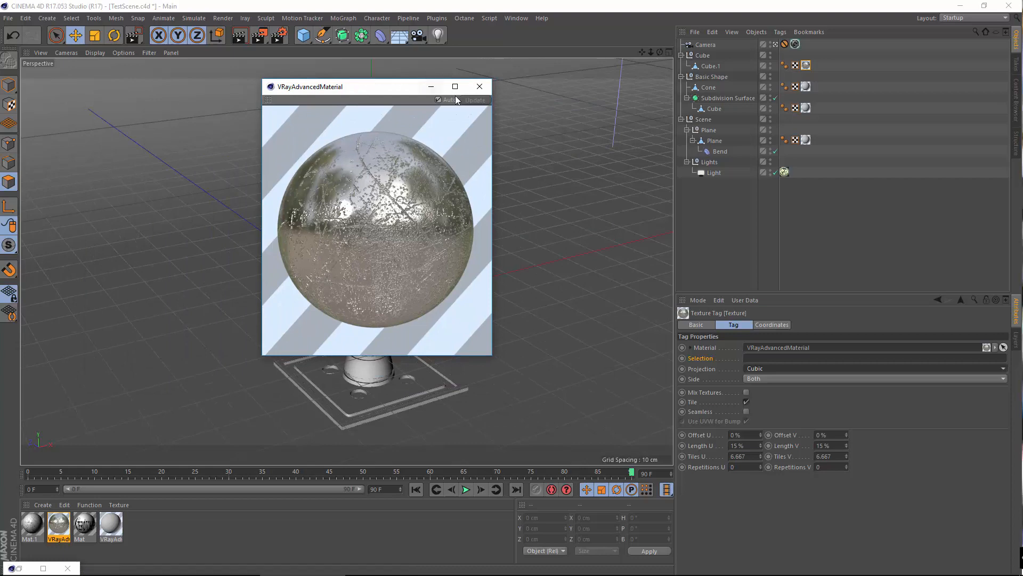
left_click(480, 87)
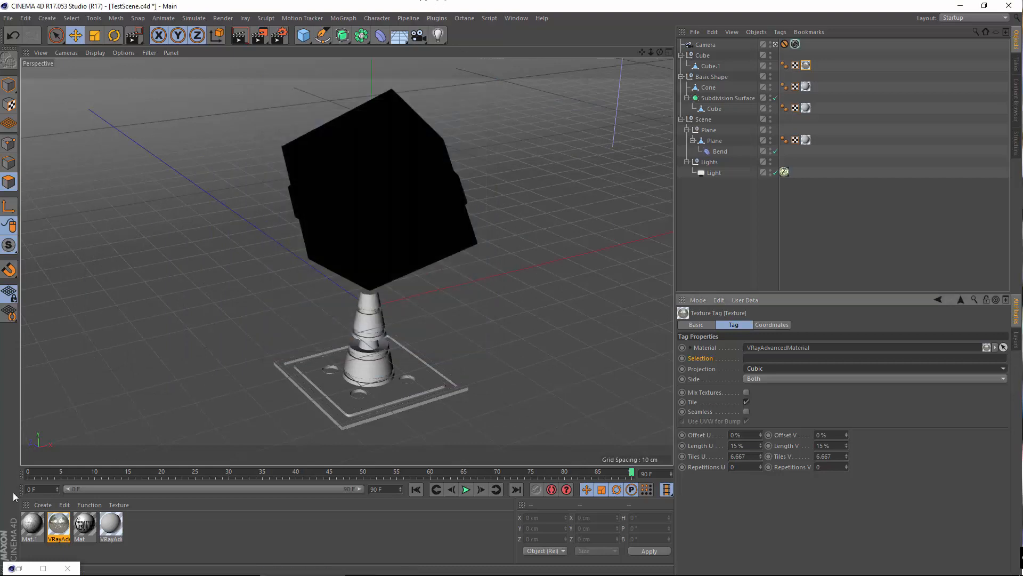
left_click(70, 533)
double_click(70, 532)
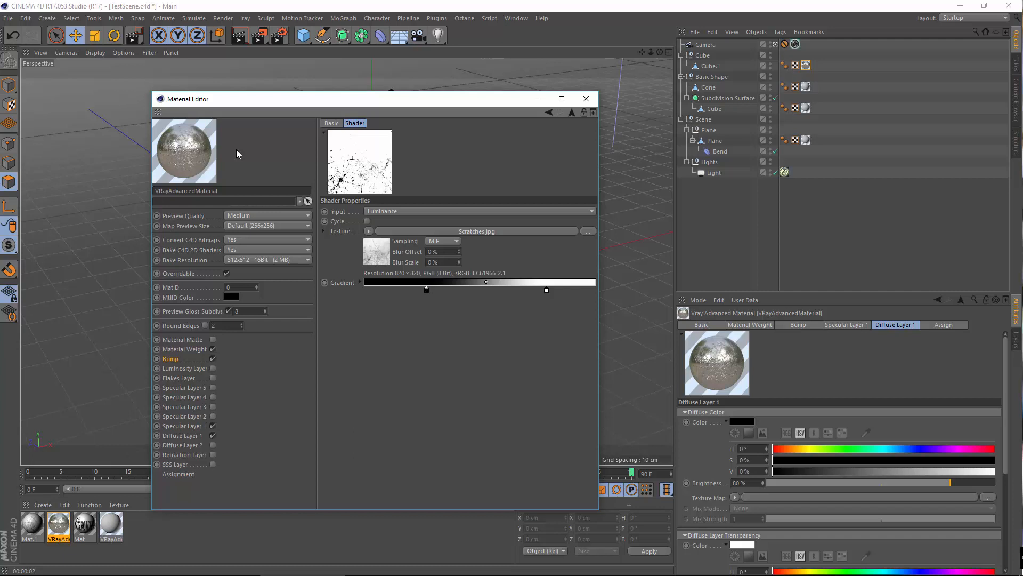
left_click(549, 111)
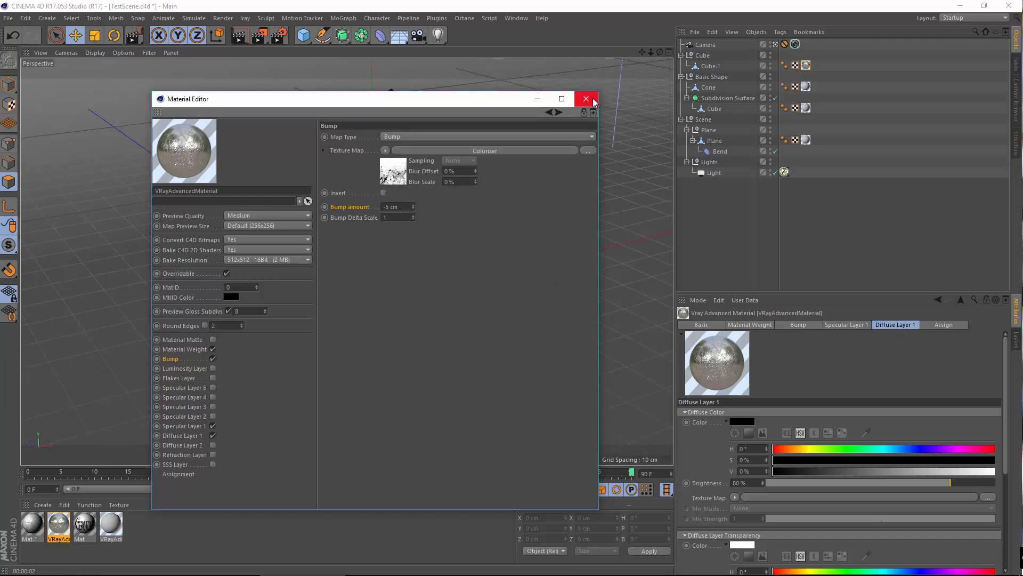
Step: Render the scene to the Picture Viewer and compare the -5cm Bump render with the first 0.67 Scratches render in the history
left_click(587, 100)
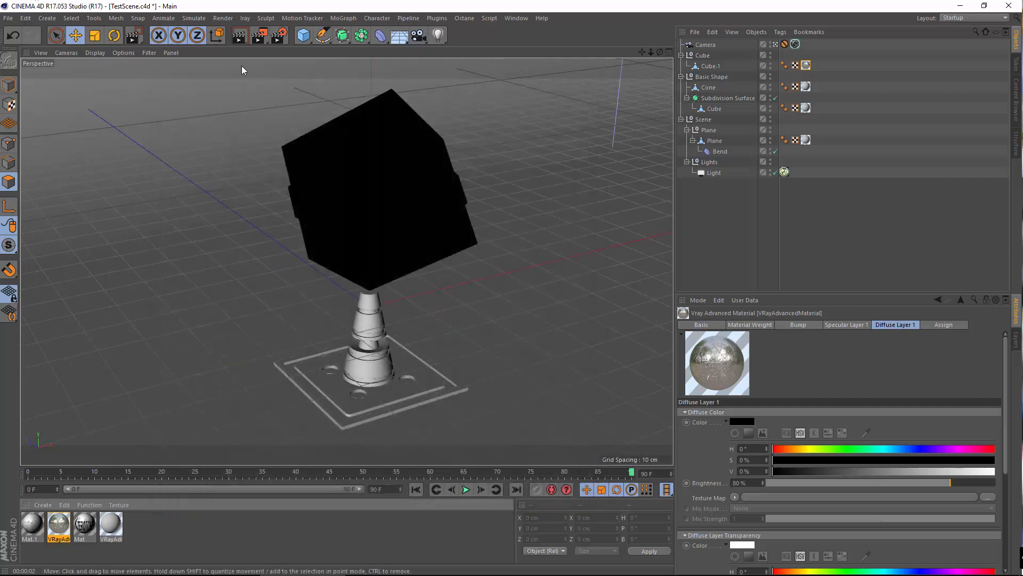
left_click(223, 19)
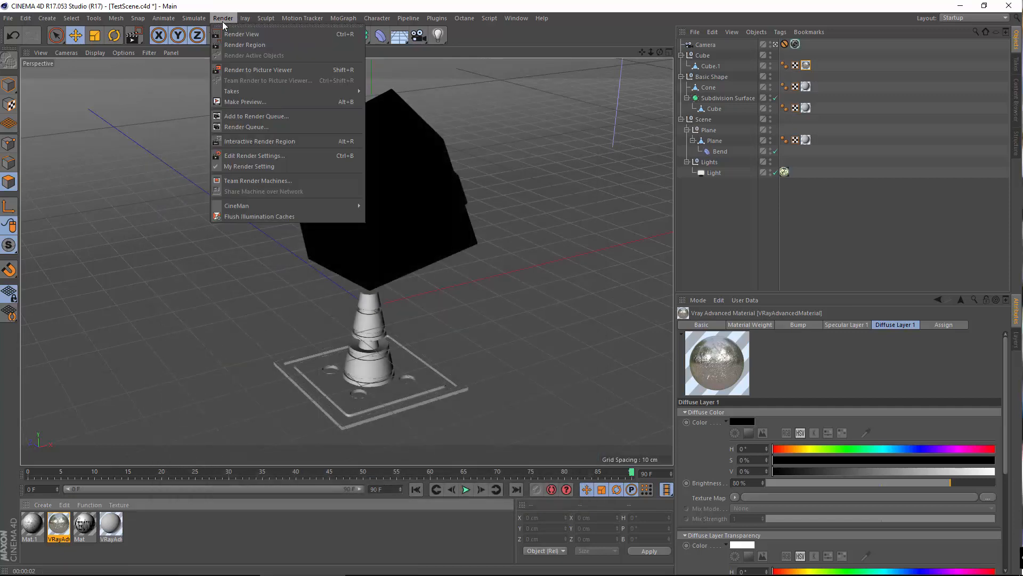
left_click(267, 68)
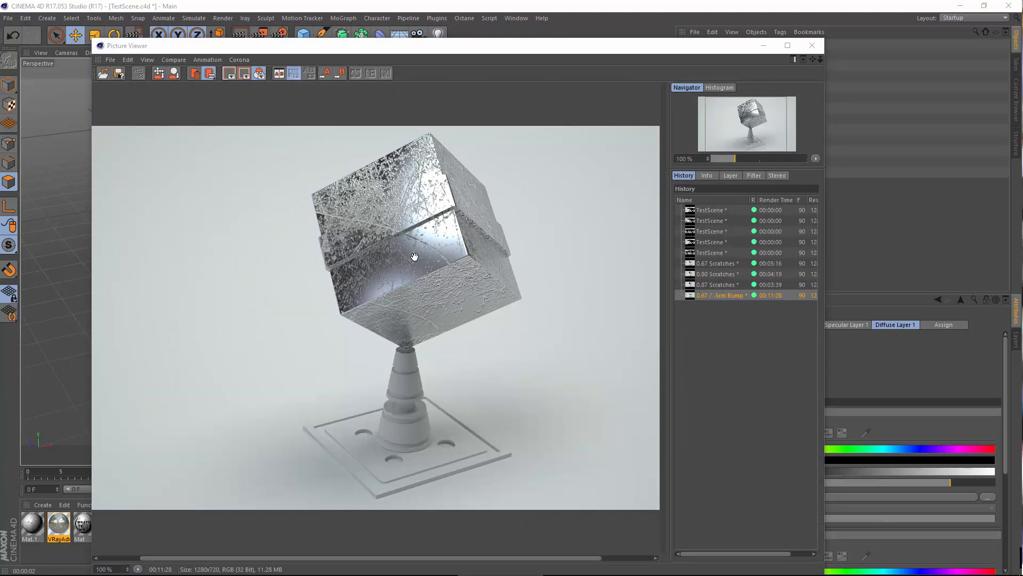
left_click_drag(414, 258, 424, 295)
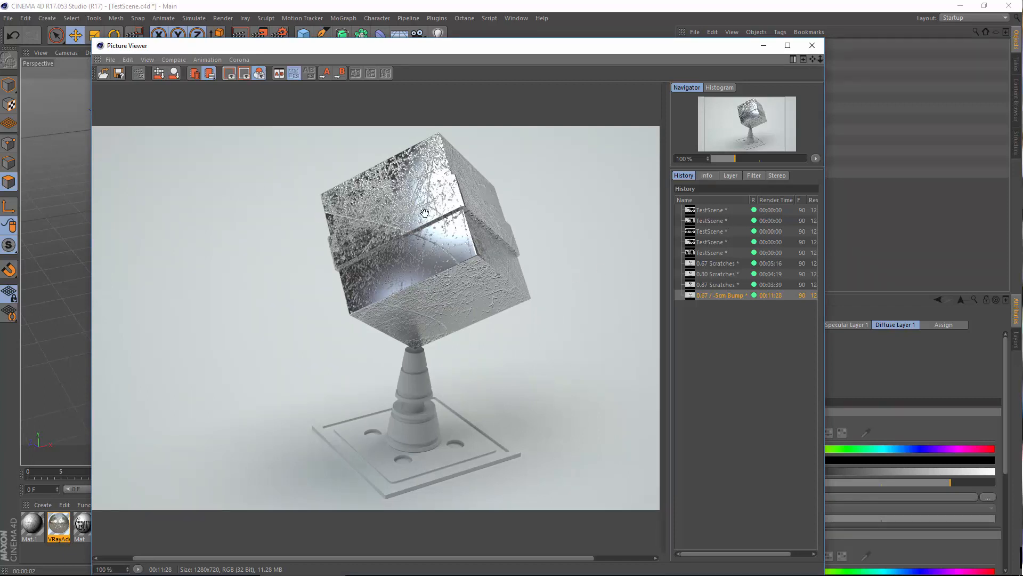
left_click(713, 265)
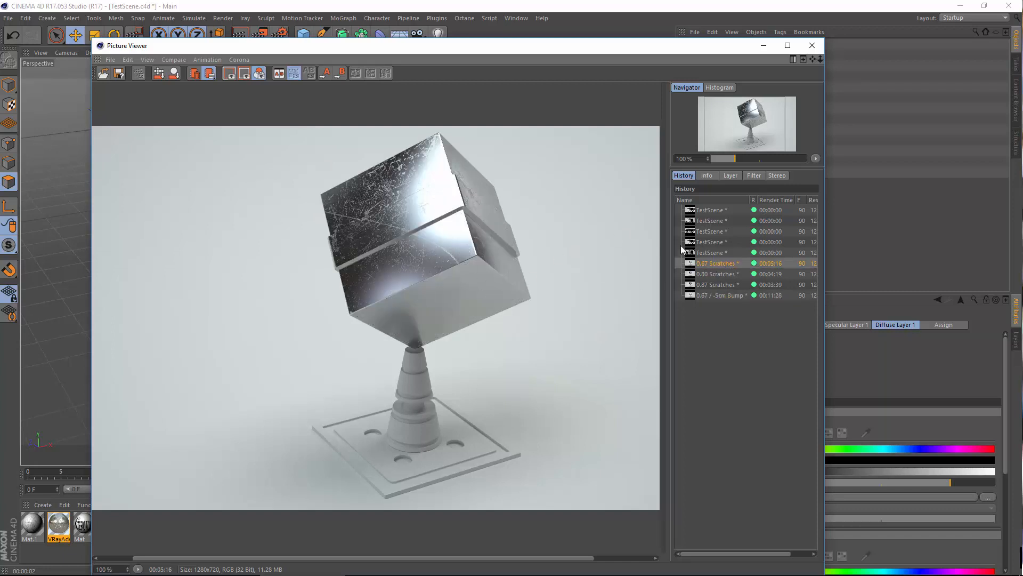
left_click(707, 295)
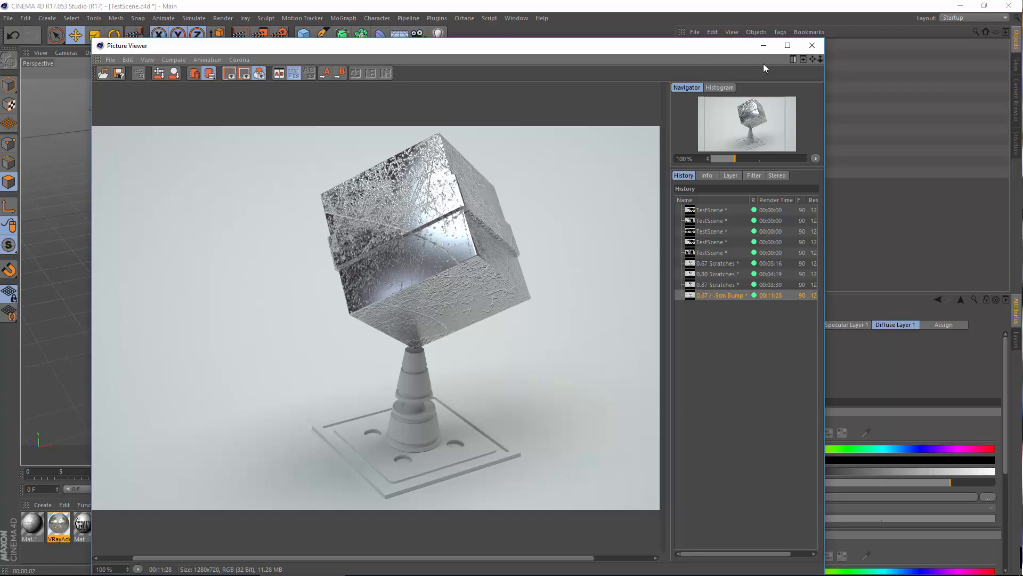
left_click(812, 45)
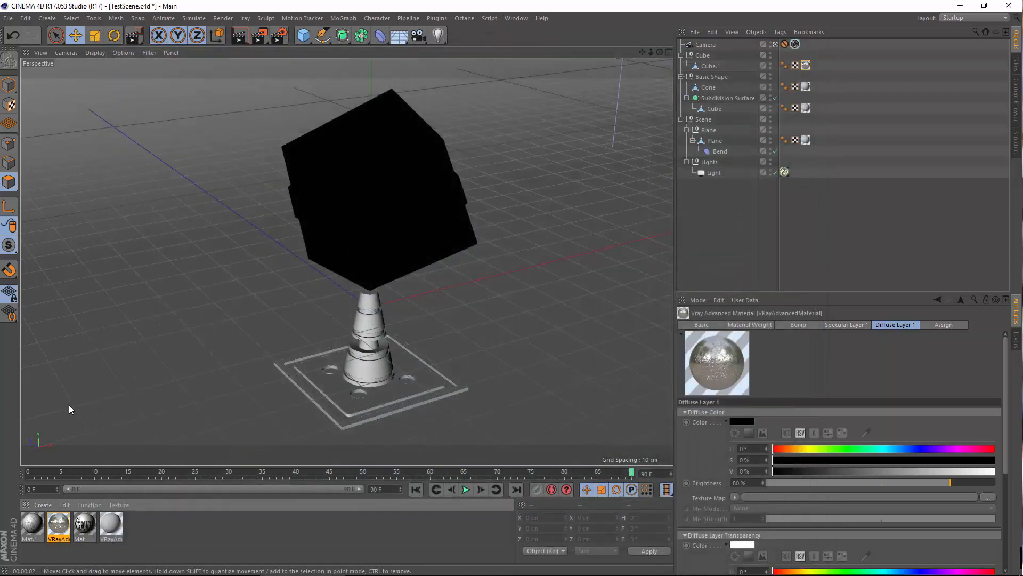
double_click(58, 525)
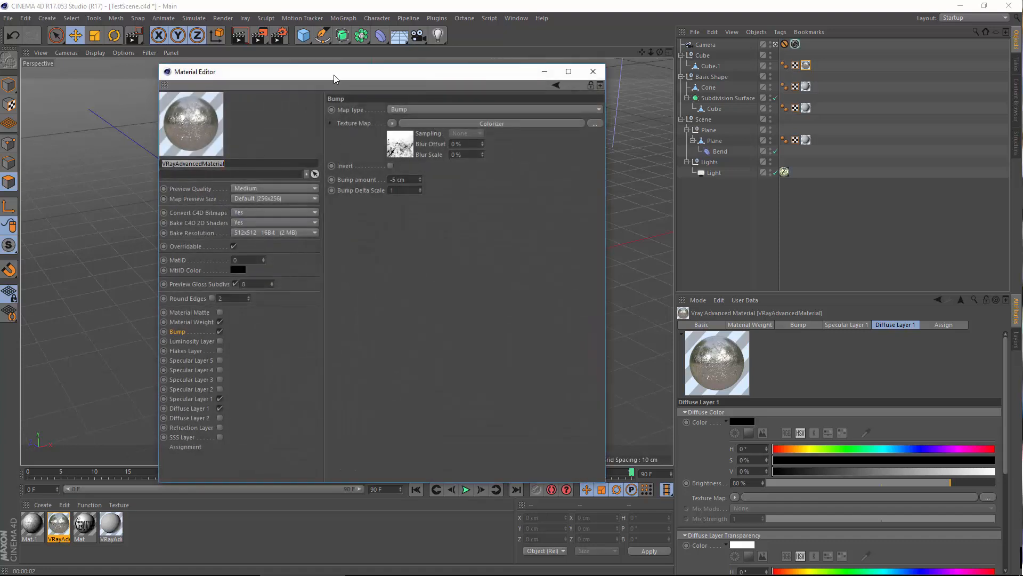
mouse_move(347, 73)
left_mouse_down()
mouse_move(420, 68)
mouse_move(339, 64)
left_mouse_up()
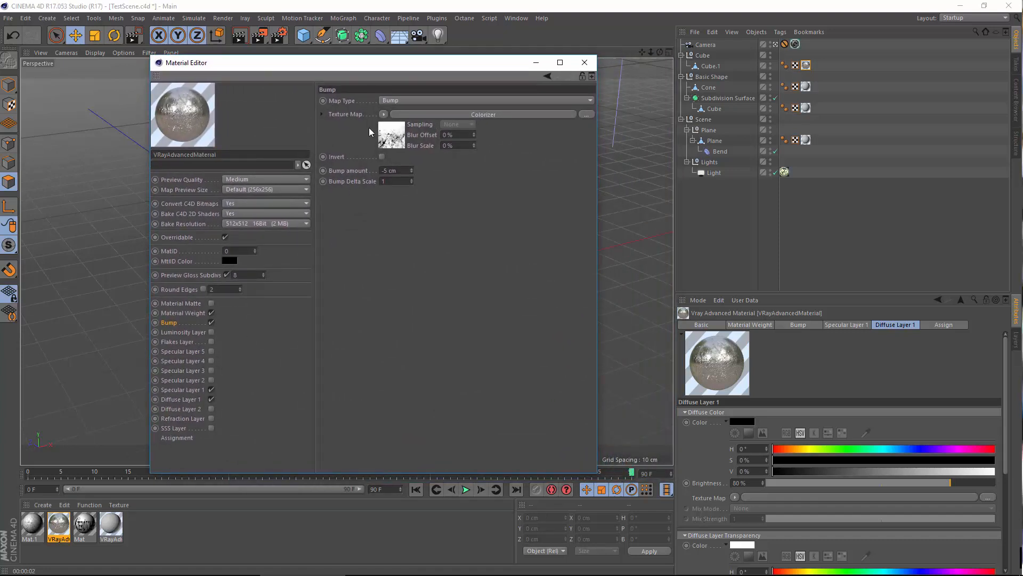
left_click(585, 62)
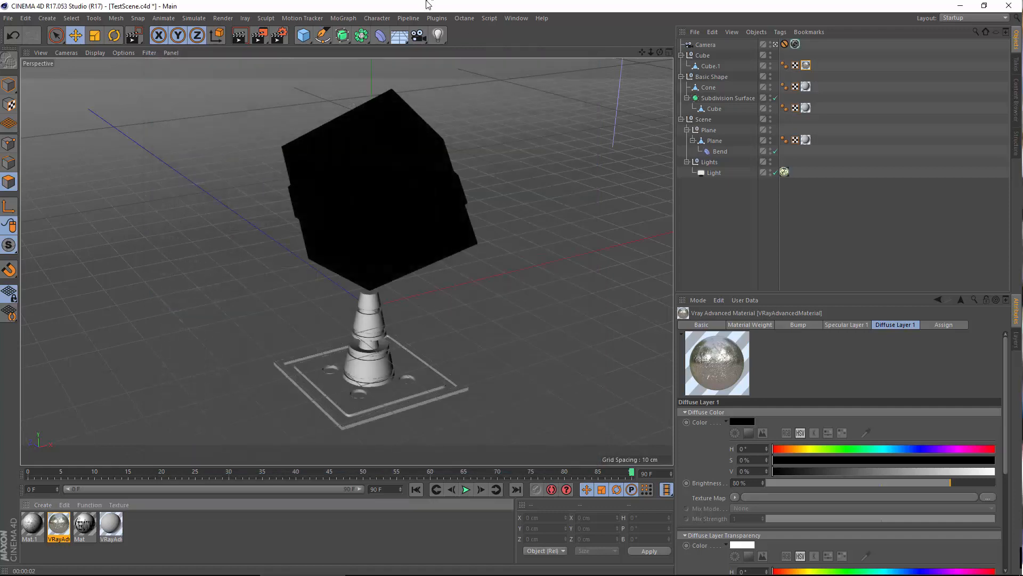
Step: Clear the Colorizer from VRayAdvancedMaterial's bump texture map, undo the clearing, and close the Material Editor
double_click(58, 525)
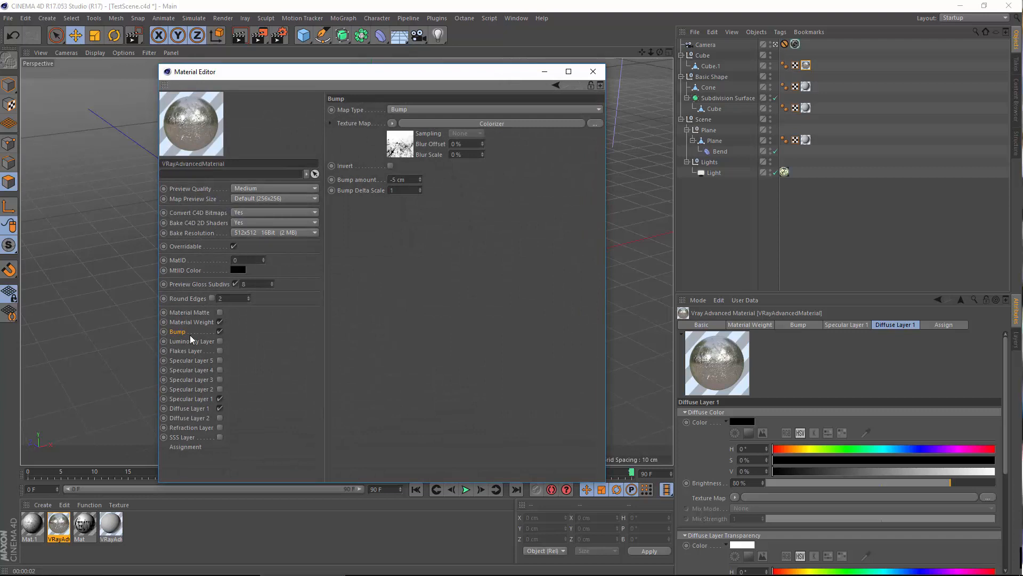
left_click(392, 124)
left_click(401, 135)
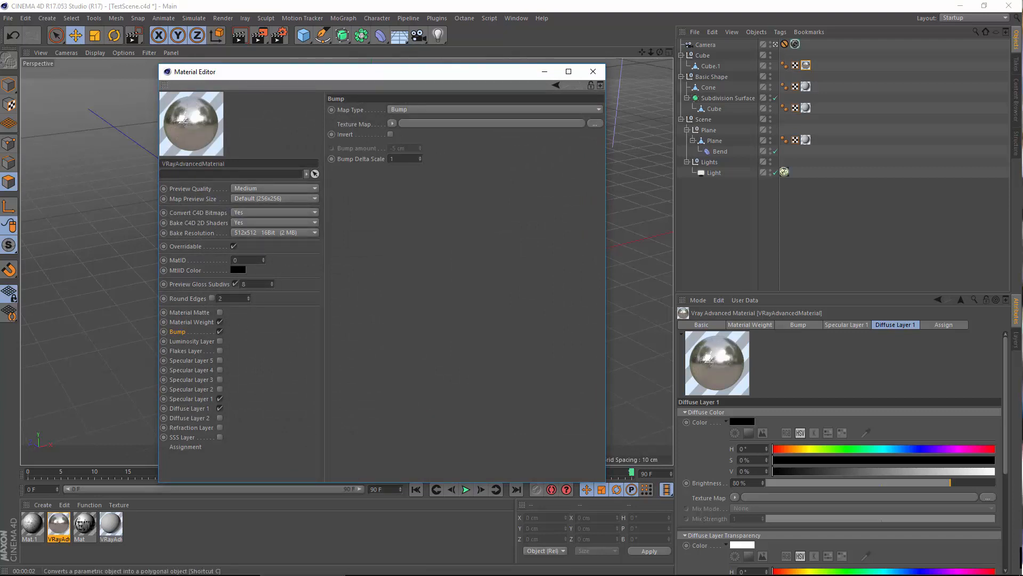
left_click(13, 35)
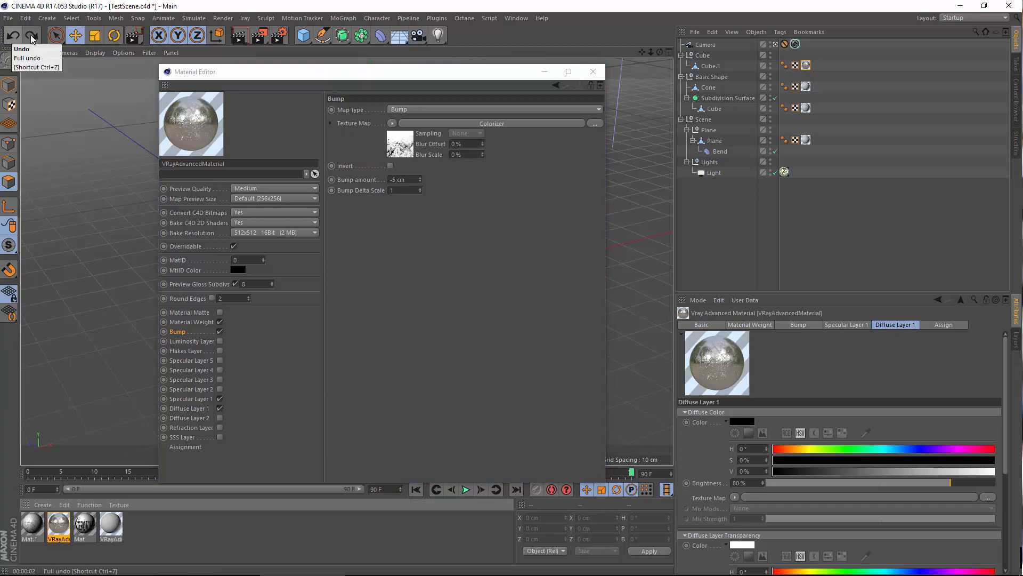
left_click(593, 71)
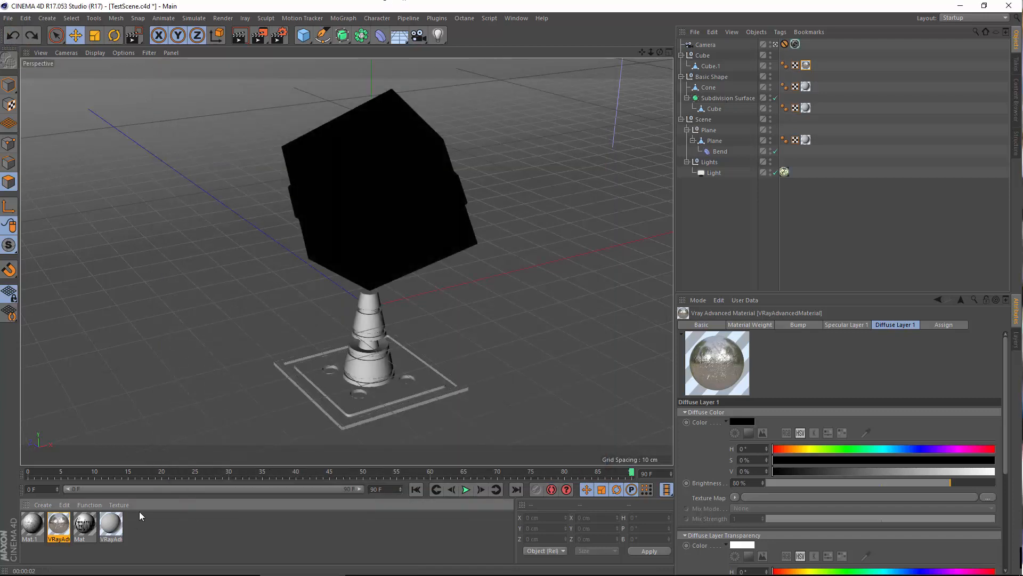
Step: Delete the Mat.1 material that holds the Scratches.jpg texture
left_click(33, 522)
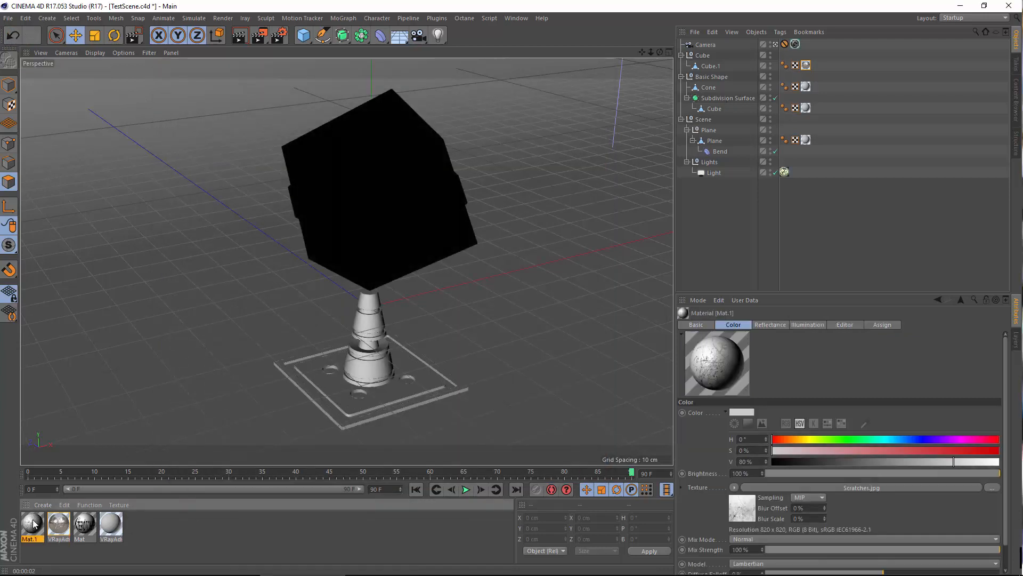
key("Delete")
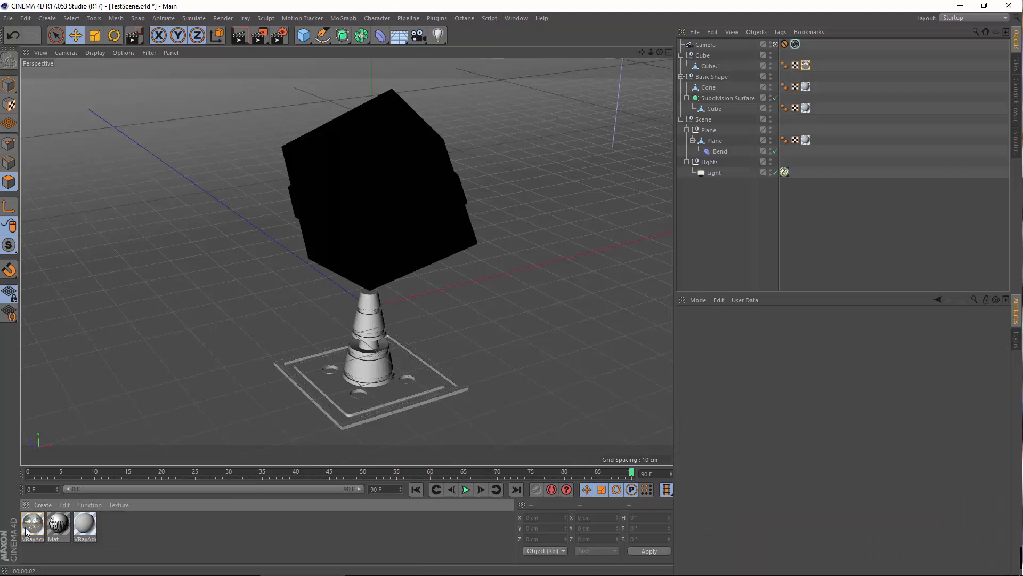
left_click(61, 533)
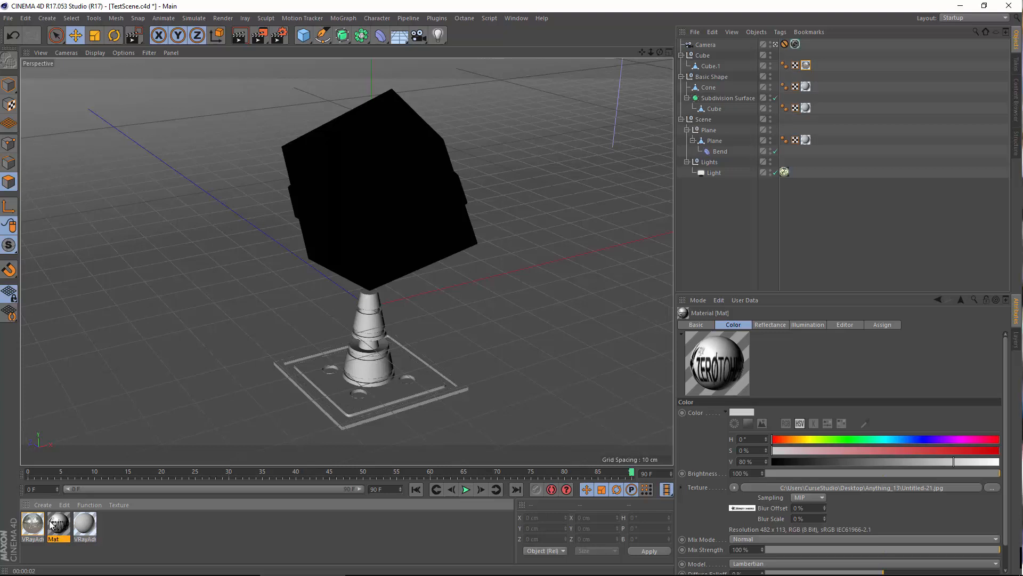
Step: Create a new VRay Advanced material from the VrayBridge shaders and move its Material Editor clear of the viewport's left side
left_click(35, 507)
mouse_move(100, 418)
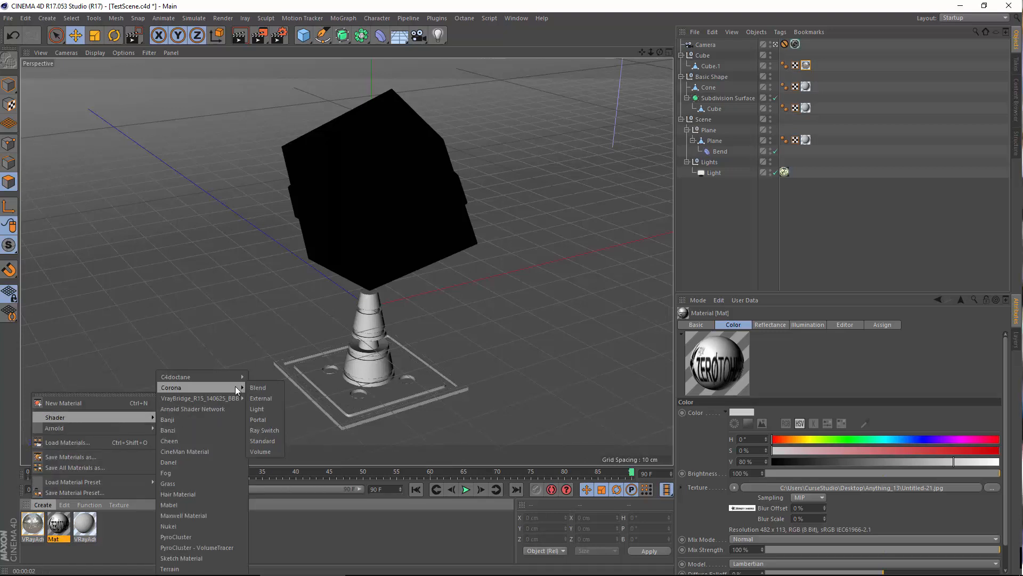
mouse_move(234, 400)
left_click(286, 409)
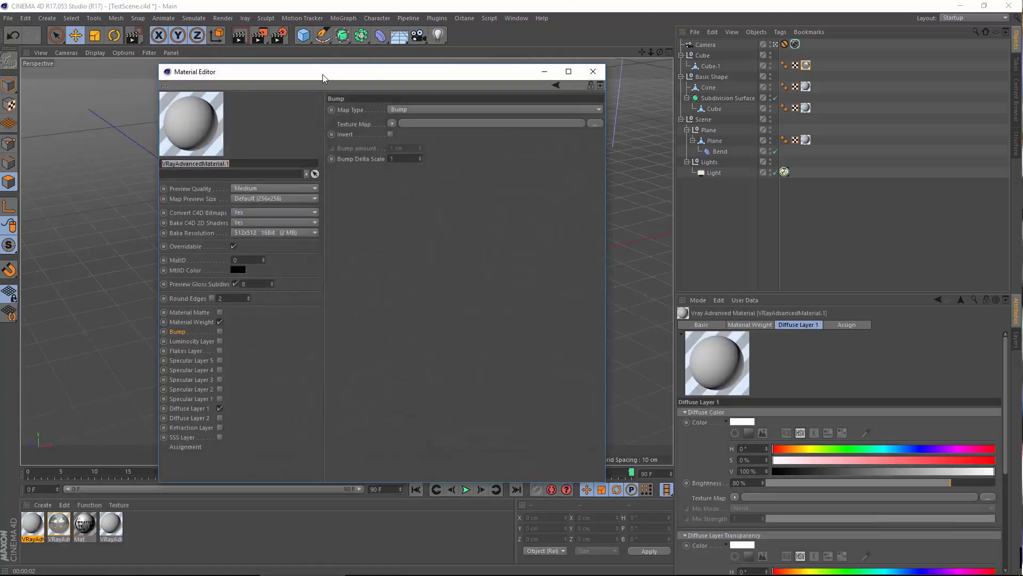
left_click_drag(322, 78, 471, 82)
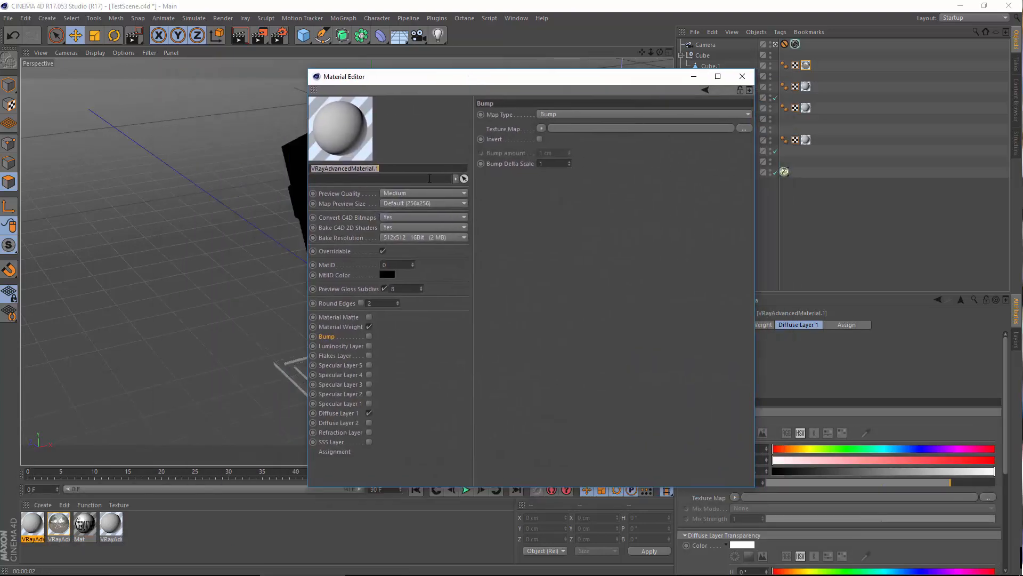
Step: Enable Specular Layer 1 and the Refraction Layer and disable Diffuse Layer 1 on VRayAdvancedMaterial.1 to form clear glass
left_click(368, 403)
left_click(369, 413)
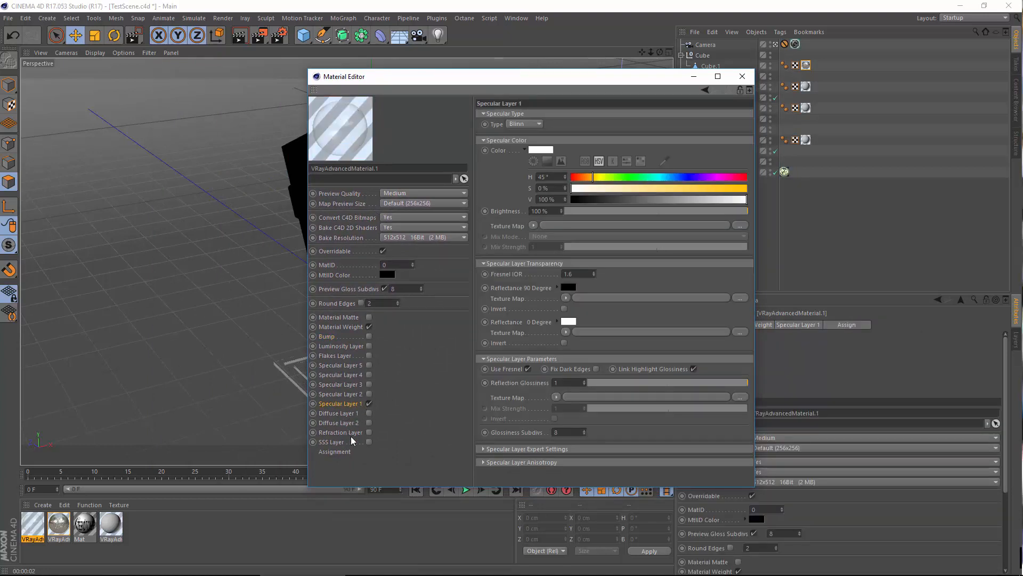
left_click(368, 432)
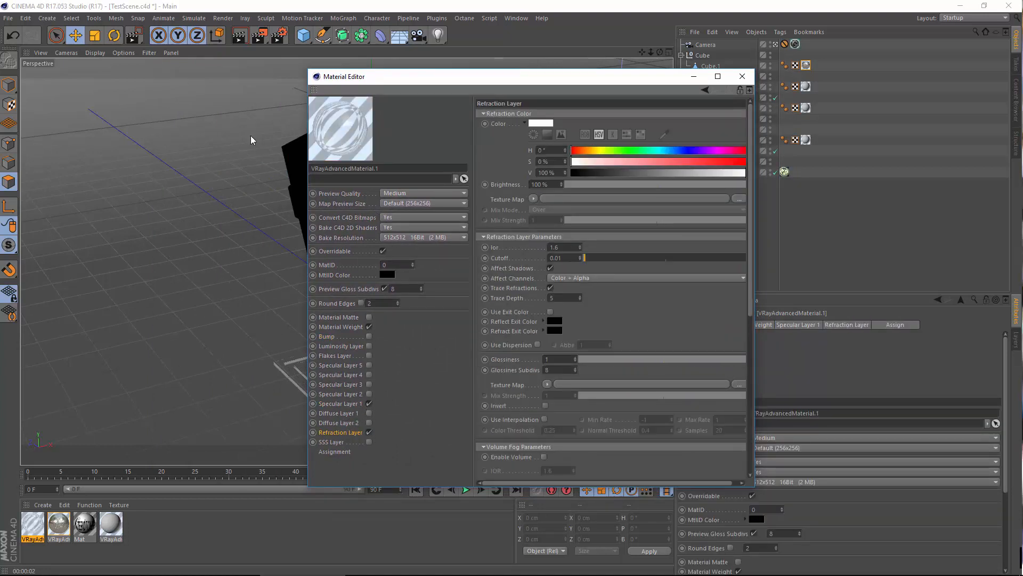
Step: Open an enlarged preview window of VRayAdvancedMaterial.1 and place it beside the Material Editor
right_click(344, 113)
left_click(373, 24)
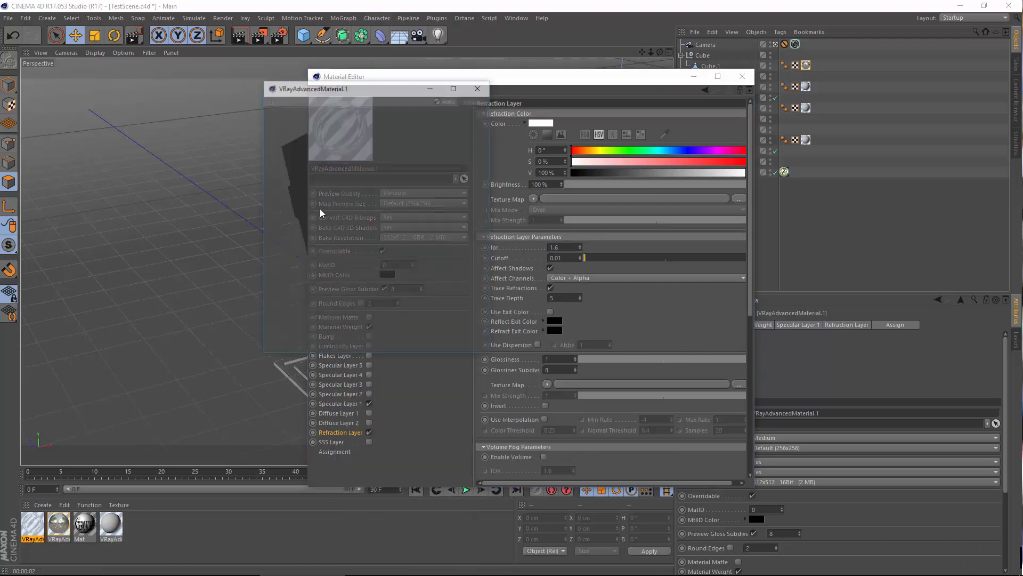
left_click_drag(351, 91, 161, 98)
middle_click_drag(581, 464, 590, 315)
Step: Set Specular Layer 1's reflection glossiness to 0.99 on VRayAdvancedMaterial.1
left_click(341, 403)
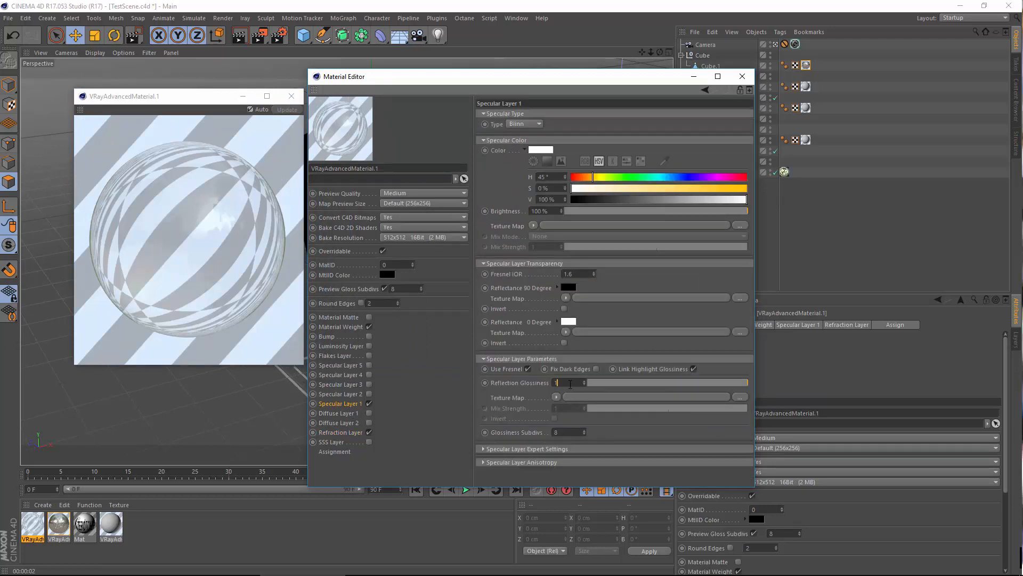
left_click(570, 385)
type("0.99")
key("Return")
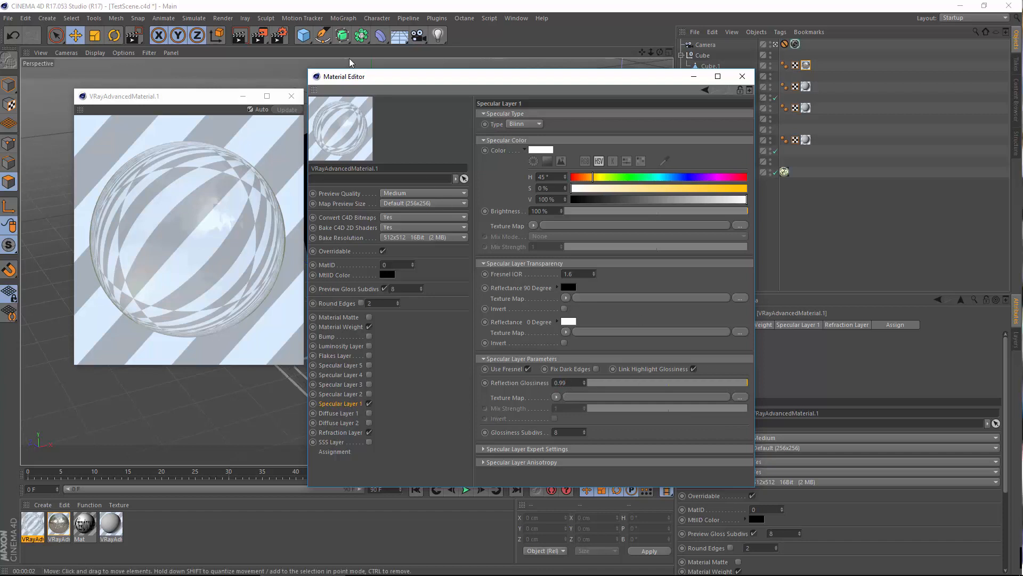
Step: Try lower reflection glossiness values on Specular Layer 1, starting at 0.74, to test blurrier reflections on the glass
mouse_move(390, 79)
left_mouse_down()
mouse_move(439, 74)
mouse_move(390, 77)
left_mouse_up()
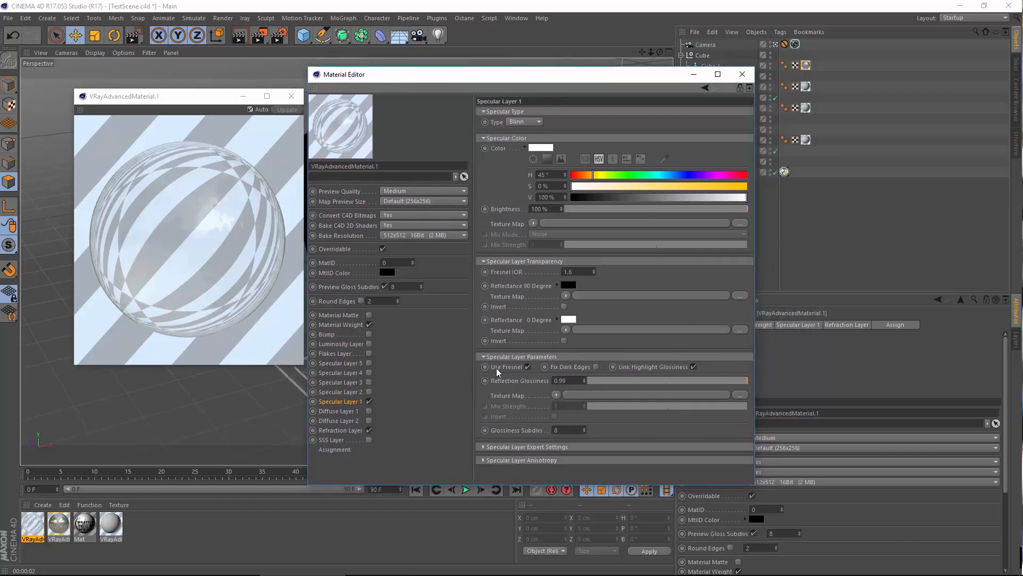
left_click(708, 380)
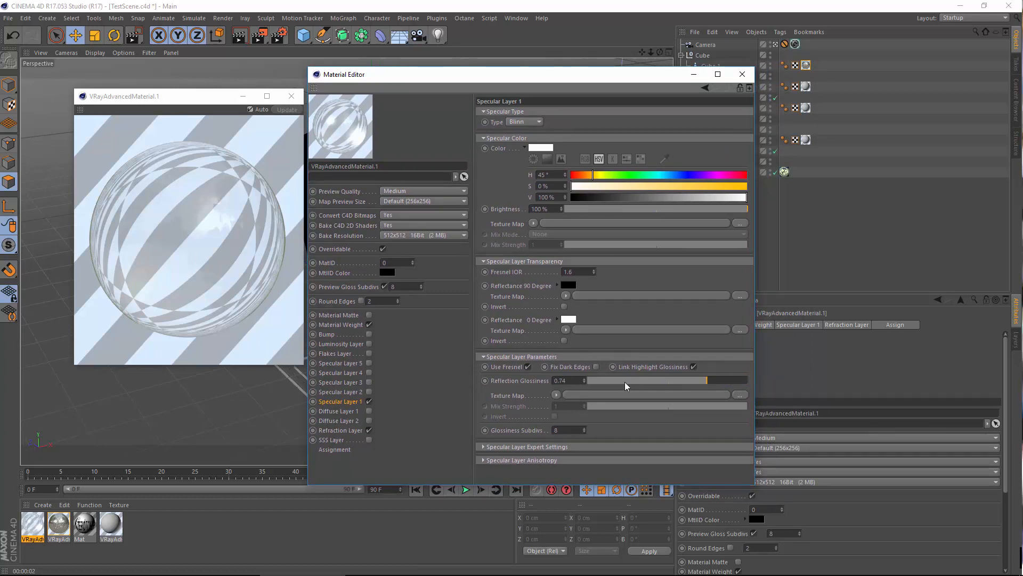
left_click_drag(573, 384, 559, 387)
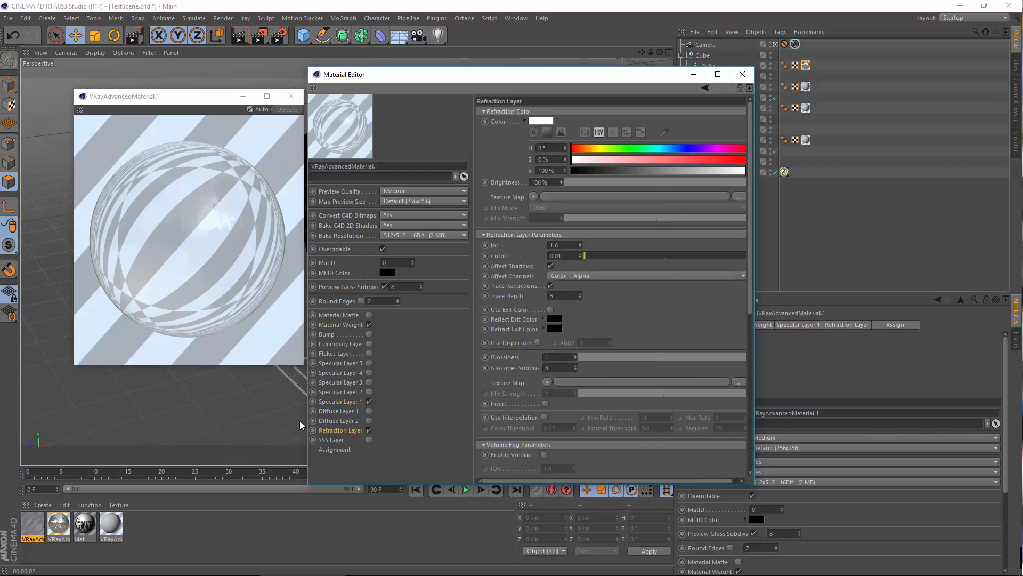
Step: Lower the Refraction Layer's glossiness to 0.75, try reduced reflection glossiness on Specular Layer 1, and return the latter to 1
left_click(326, 430)
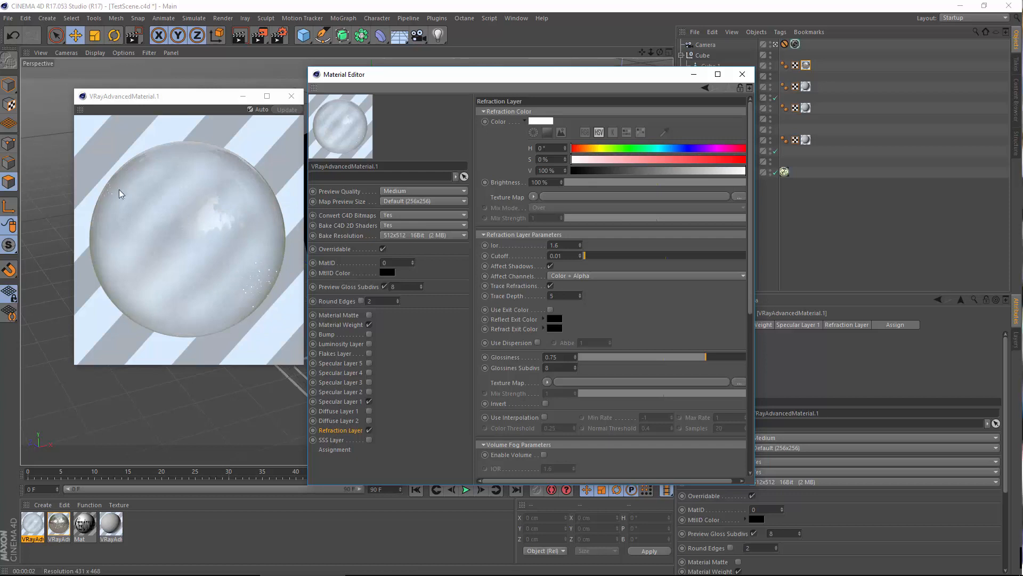
left_click(346, 402)
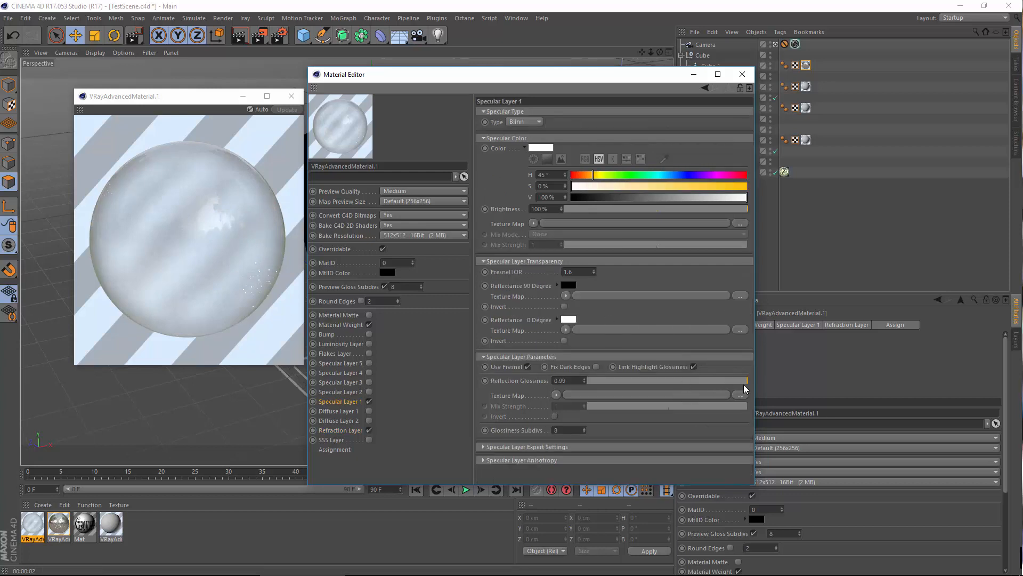
left_click_drag(744, 386, 709, 386)
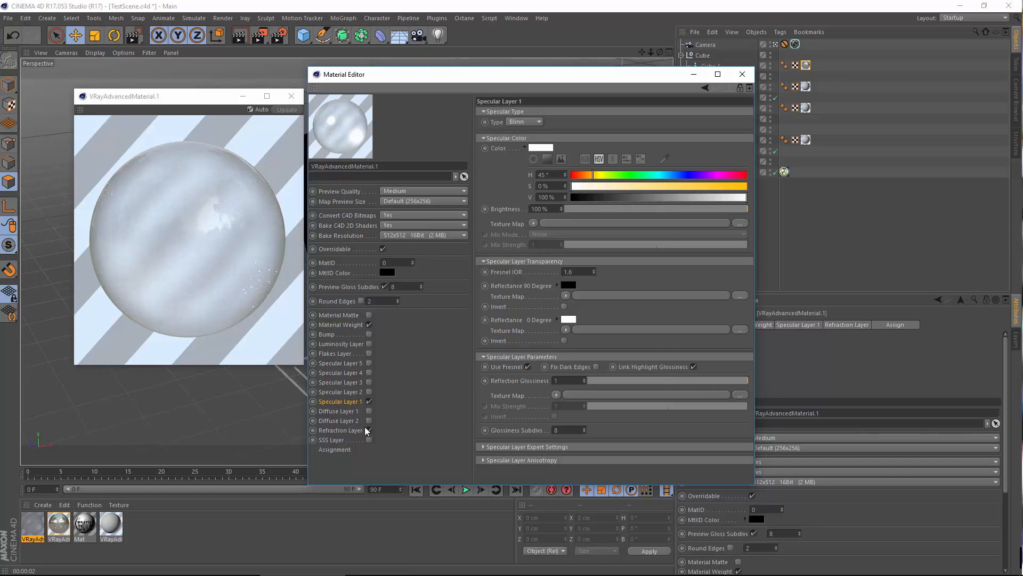
Step: Set the Refraction Layer's glossiness back to 1 and close the enlarged material preview
left_click(341, 431)
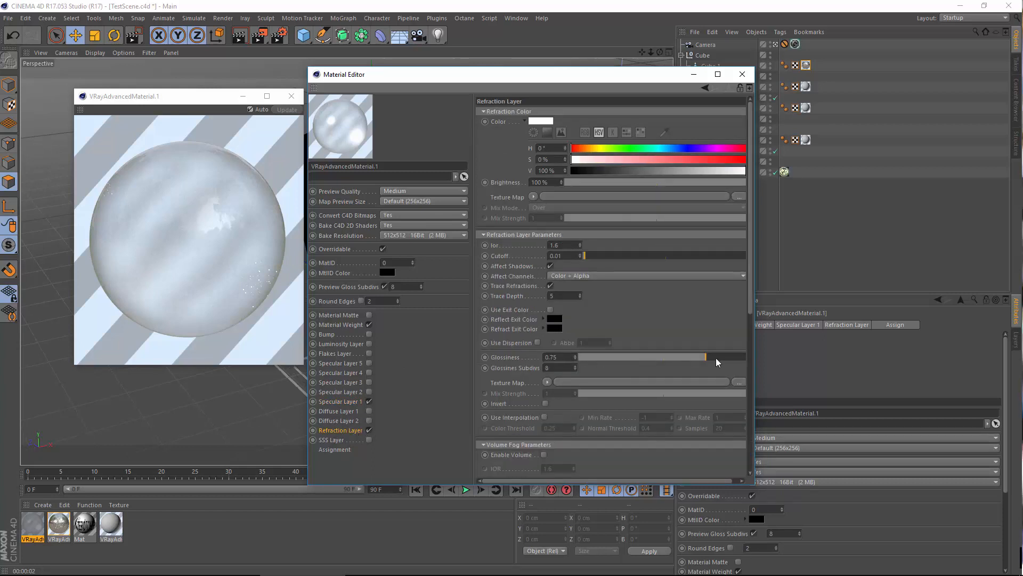
left_click_drag(709, 361, 766, 355)
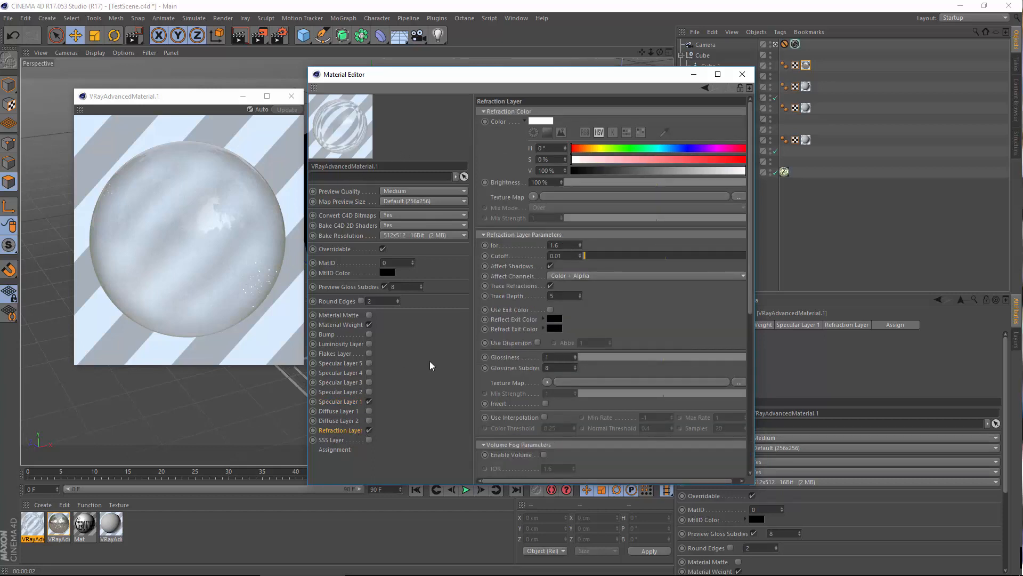
left_click(210, 96)
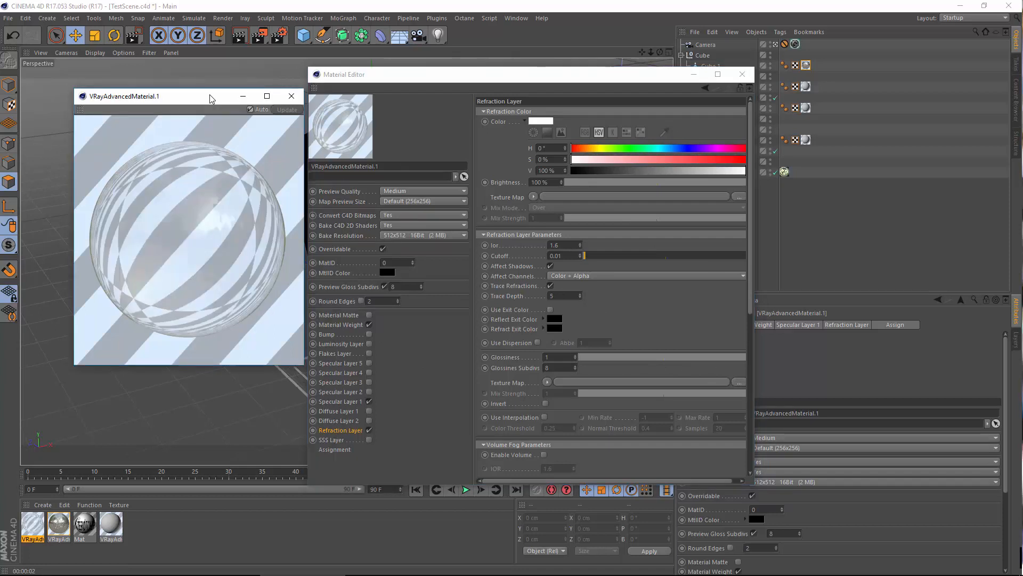
left_click(292, 96)
Step: Create a new VRay Advanced Material from the VrayBridge shaders
left_click(43, 504)
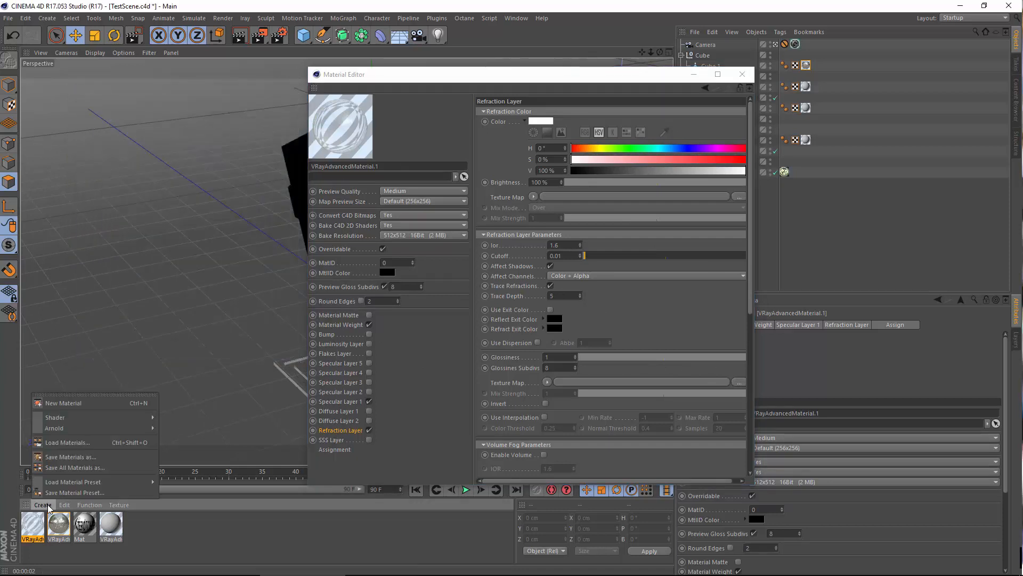
mouse_move(102, 420)
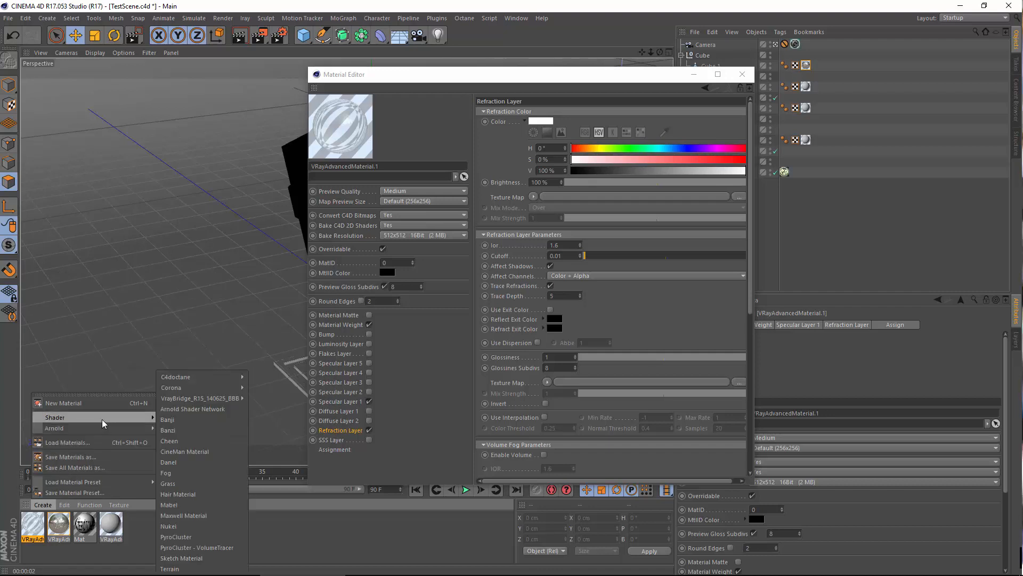
mouse_move(213, 407)
left_click(279, 411)
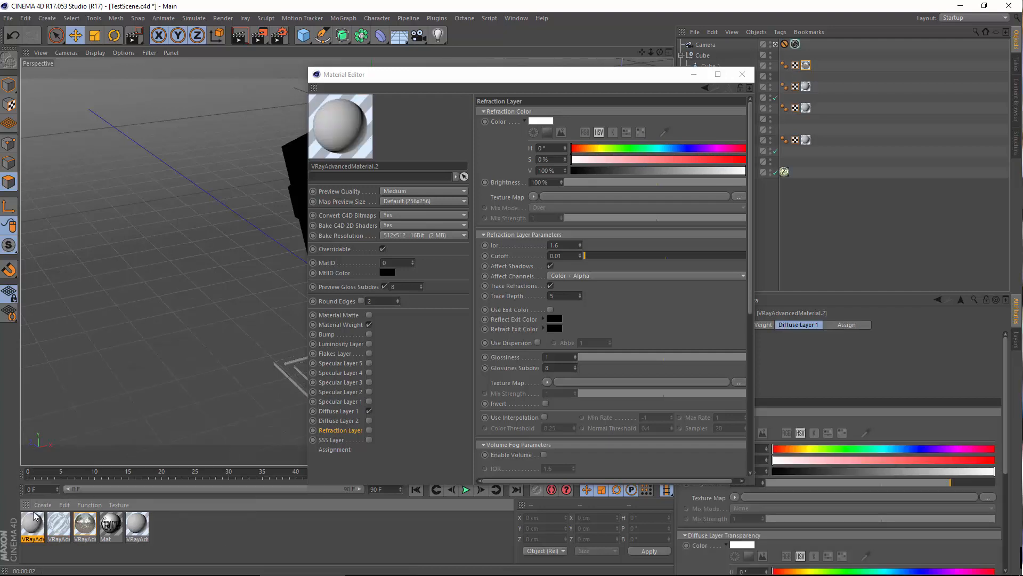
Step: Load the bitmap Untitled-21.jpg as the diffuse color texture map of Diffuse Layer 1 on the new material
left_click(341, 411)
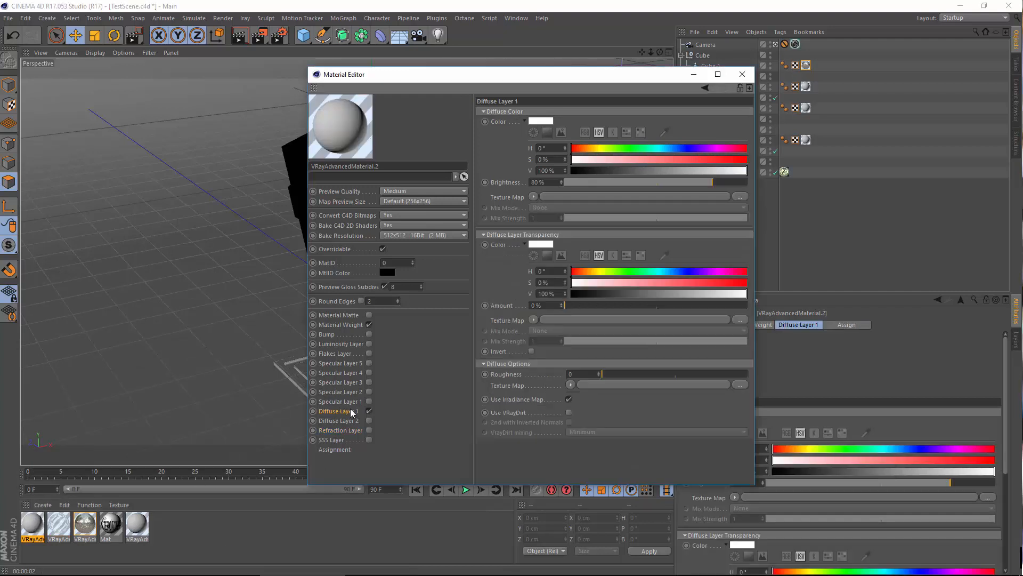
left_click(533, 197)
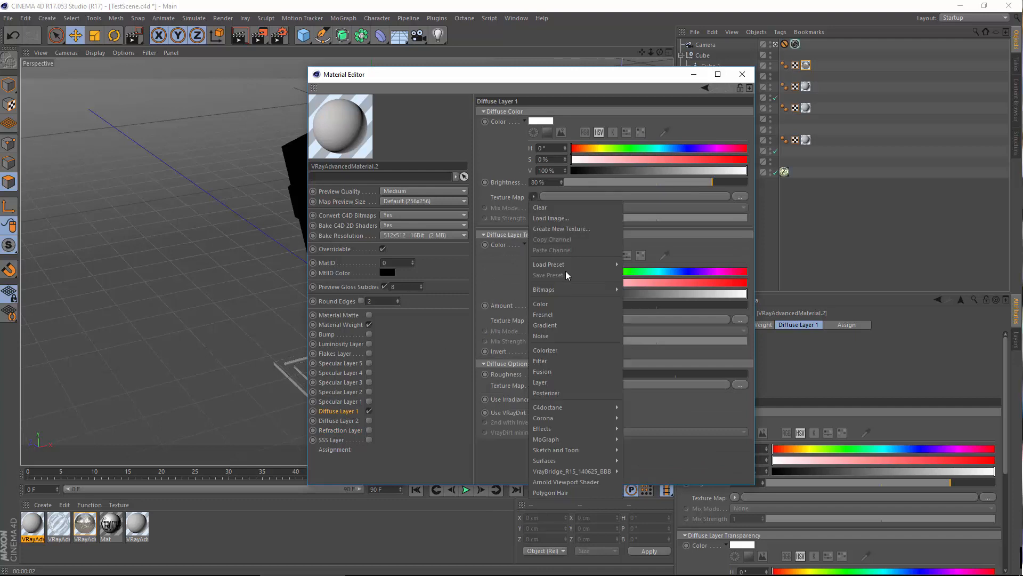
mouse_move(577, 261)
mouse_move(565, 289)
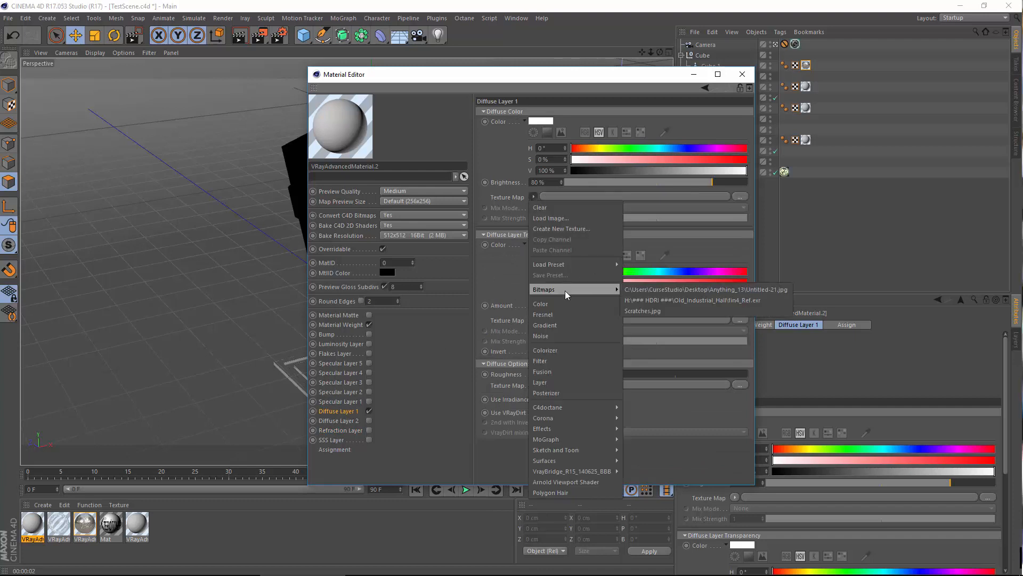
left_click(683, 289)
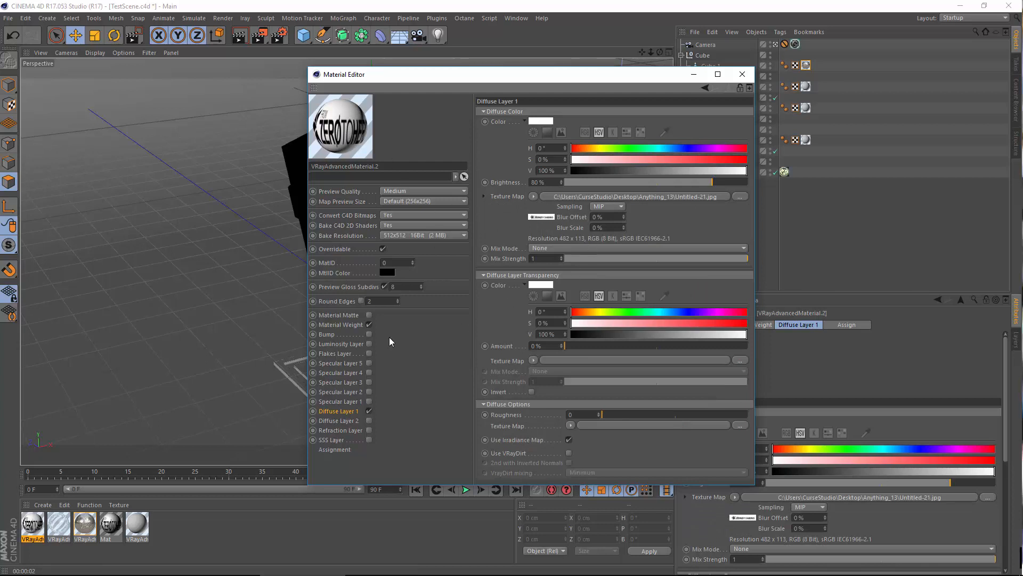
Step: Open the Material Weight settings and examine the logo texture in an enlarged material preview, then close the preview
left_click(337, 325)
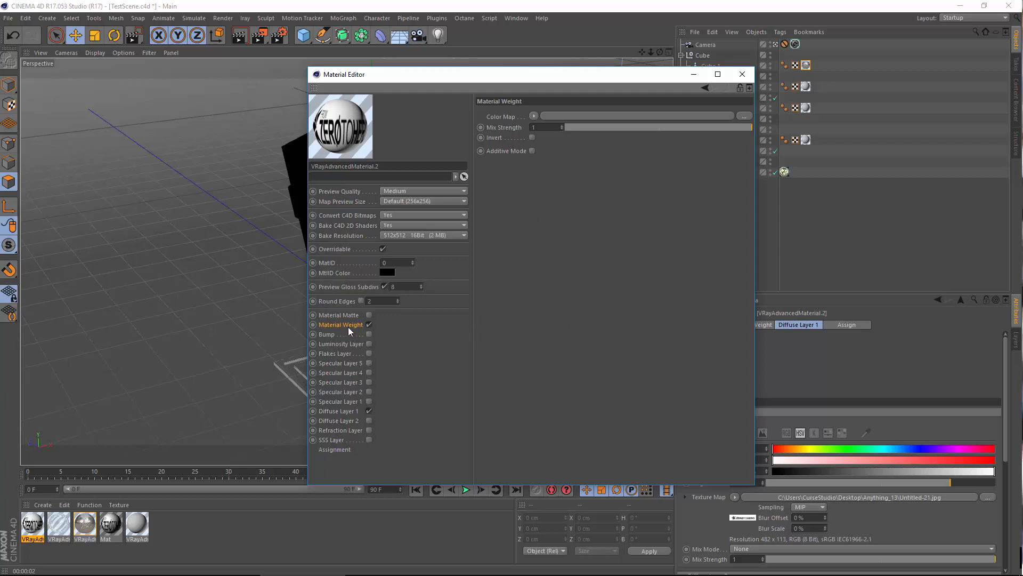
left_click(535, 117)
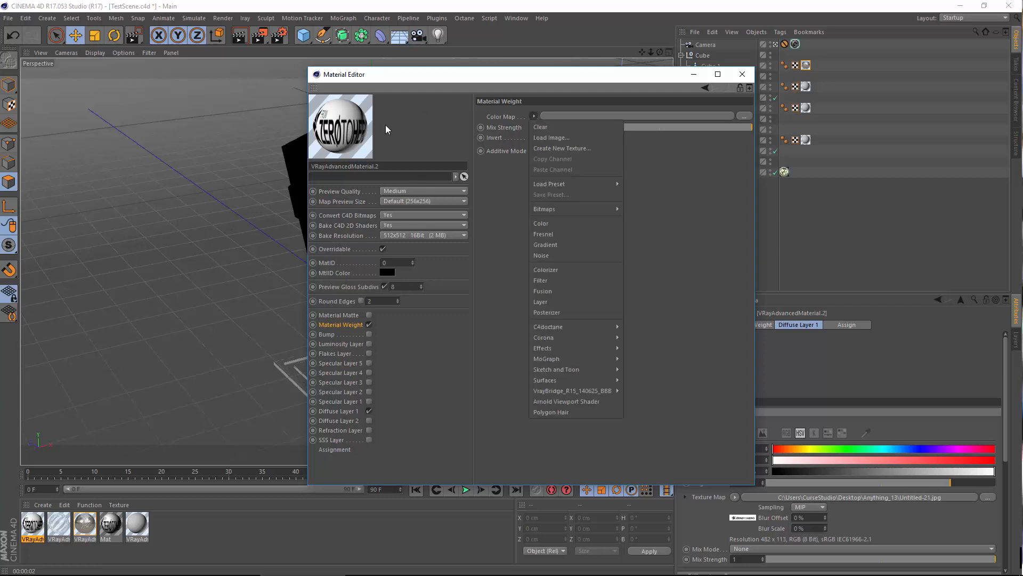
left_click(454, 354)
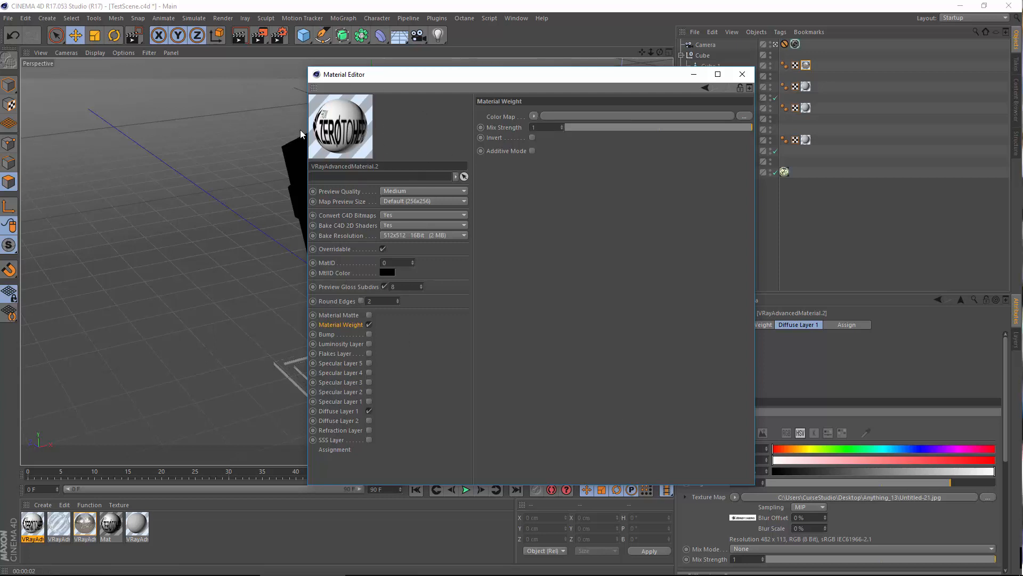
right_click(344, 117)
left_click(374, 25)
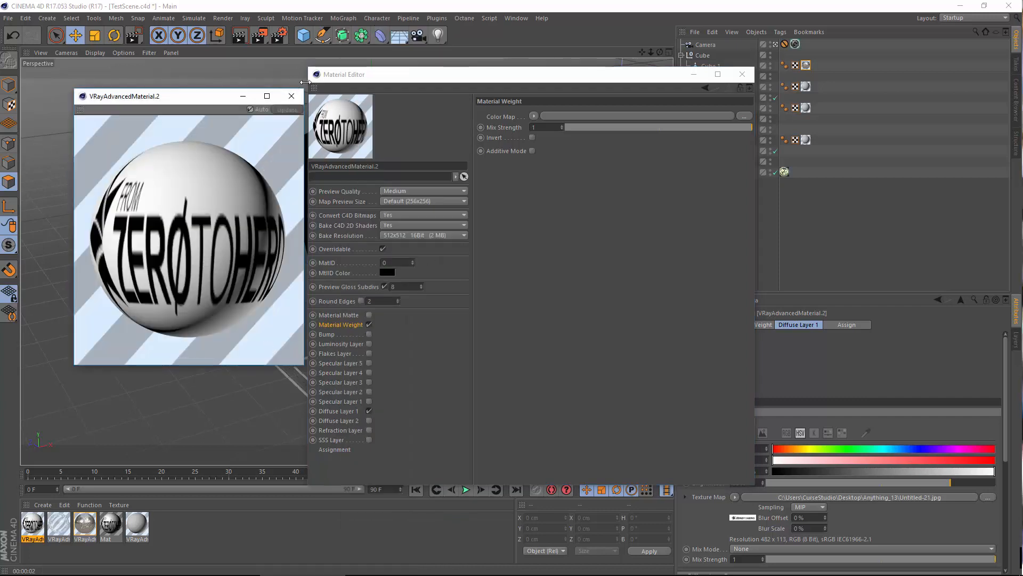
left_click(291, 97)
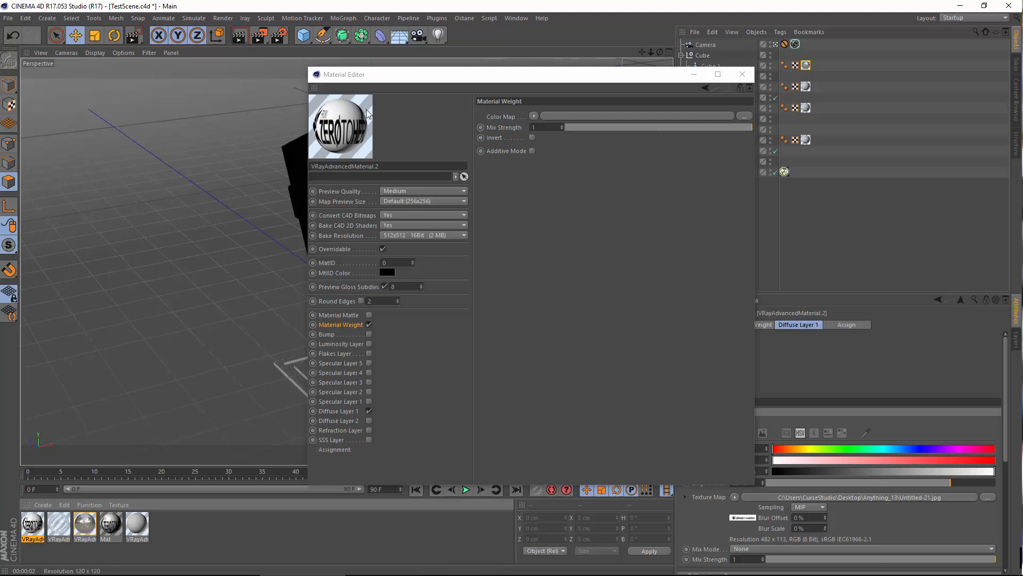
Step: Load Untitled-21.jpg as the Material Weight color map and check the resulting cutout in an enlarged preview
left_click(534, 116)
mouse_move(552, 209)
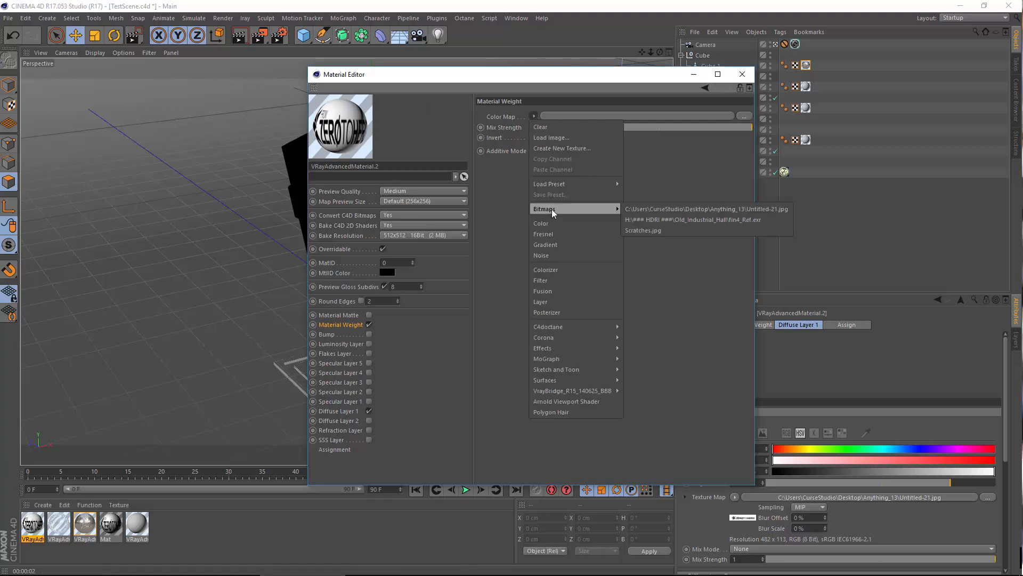
left_click(706, 207)
right_click(338, 141)
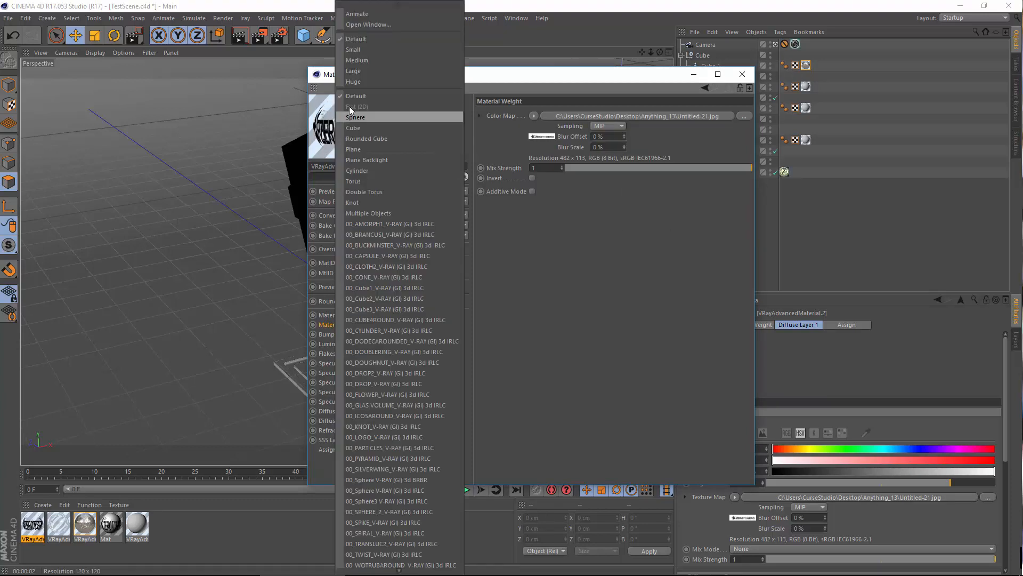
left_click(352, 25)
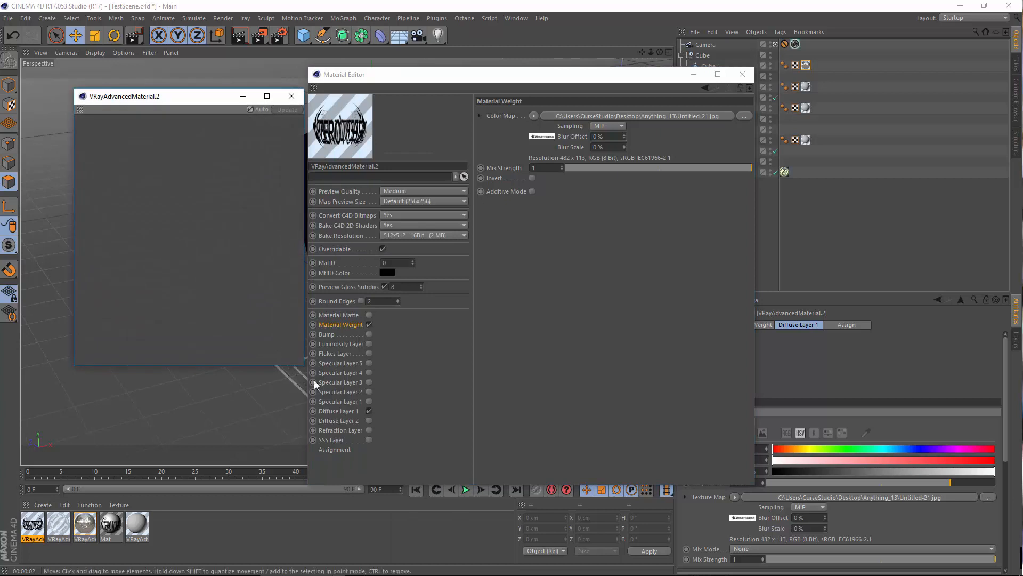
left_click_drag(302, 367, 341, 392)
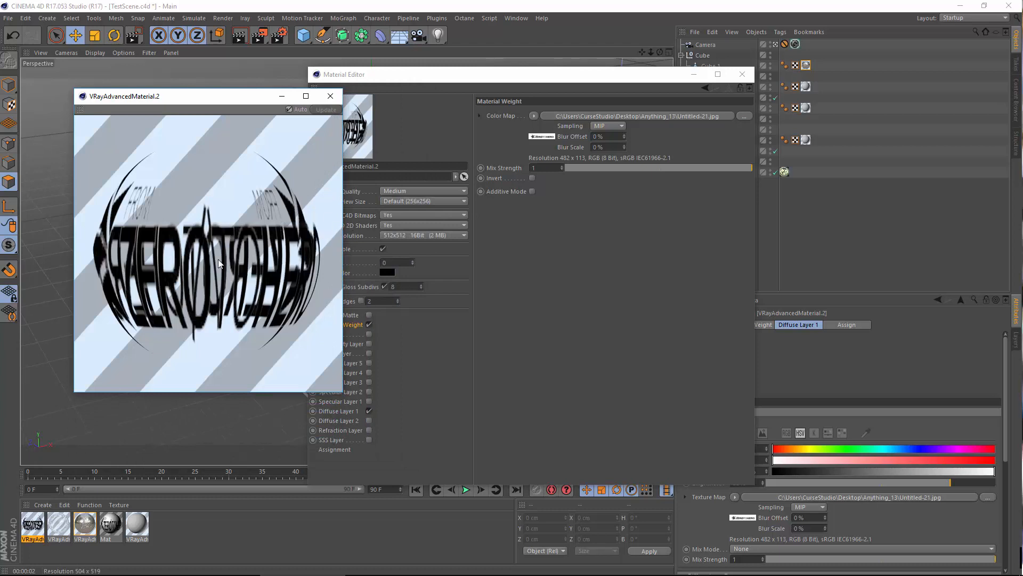
left_click(331, 96)
Step: Open the shader properties of the Untitled-21.jpg bitmap used in Diffuse Layer 1
left_click(349, 411)
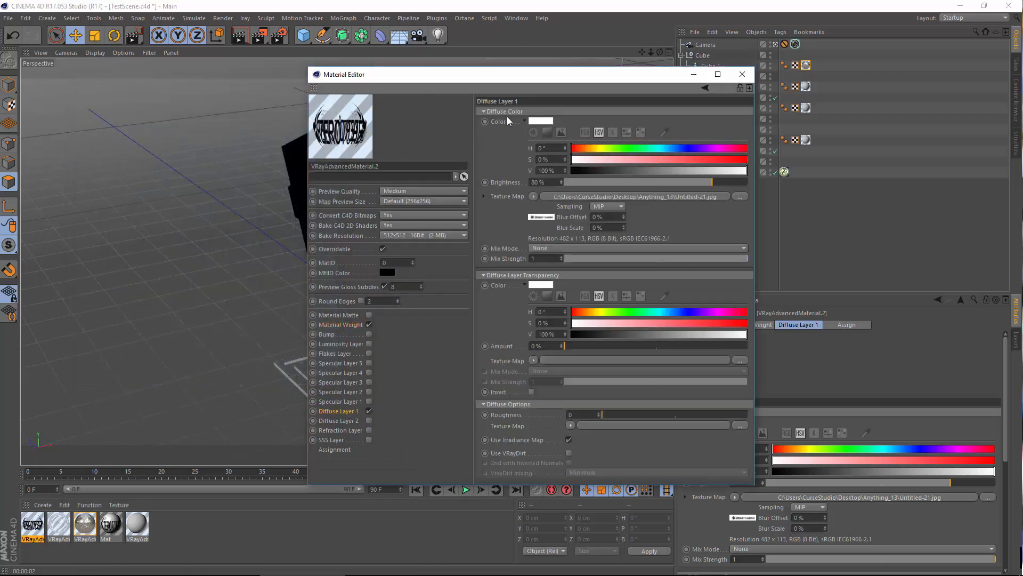
left_click(531, 217)
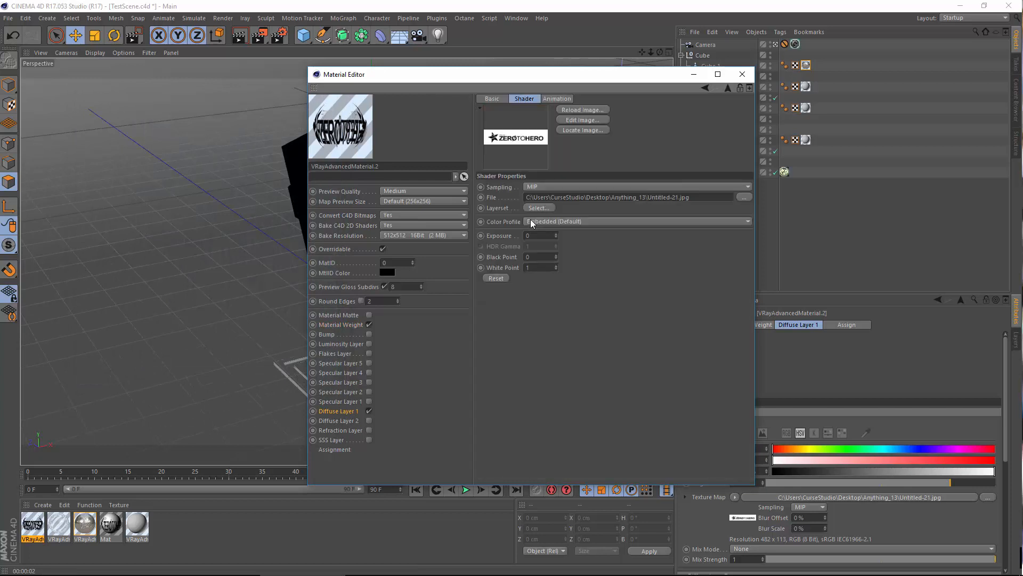
Step: Preview the logo bitmap in its own window and return to the material's Diffuse Layer 1 settings
right_click(515, 141)
left_click(559, 24)
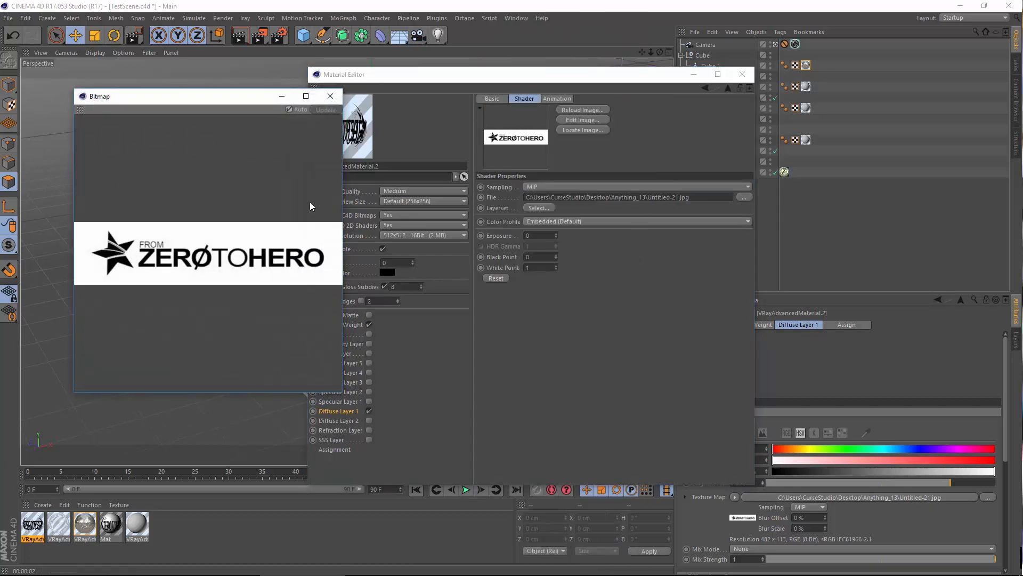
left_click(330, 100)
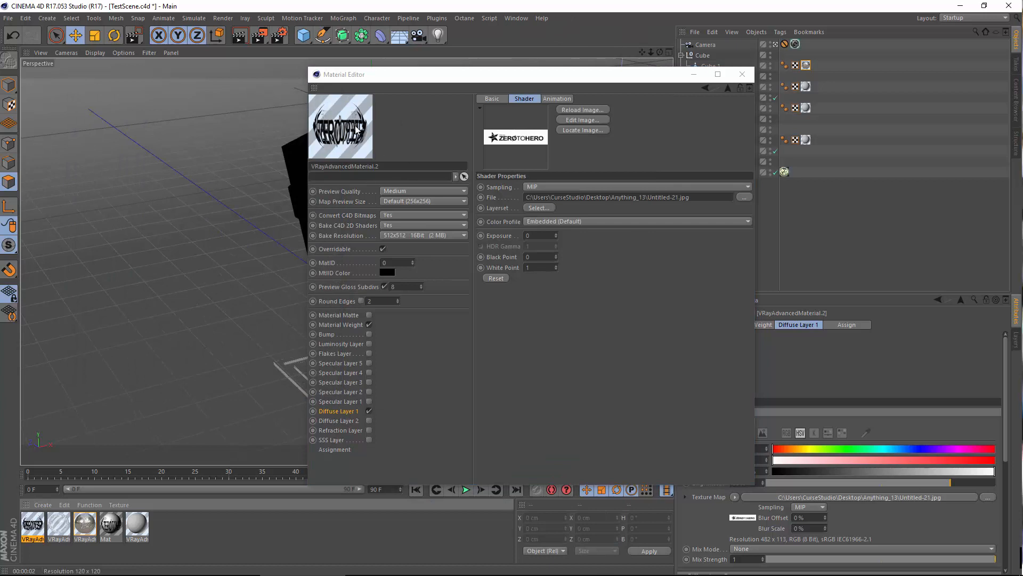
left_click(708, 88)
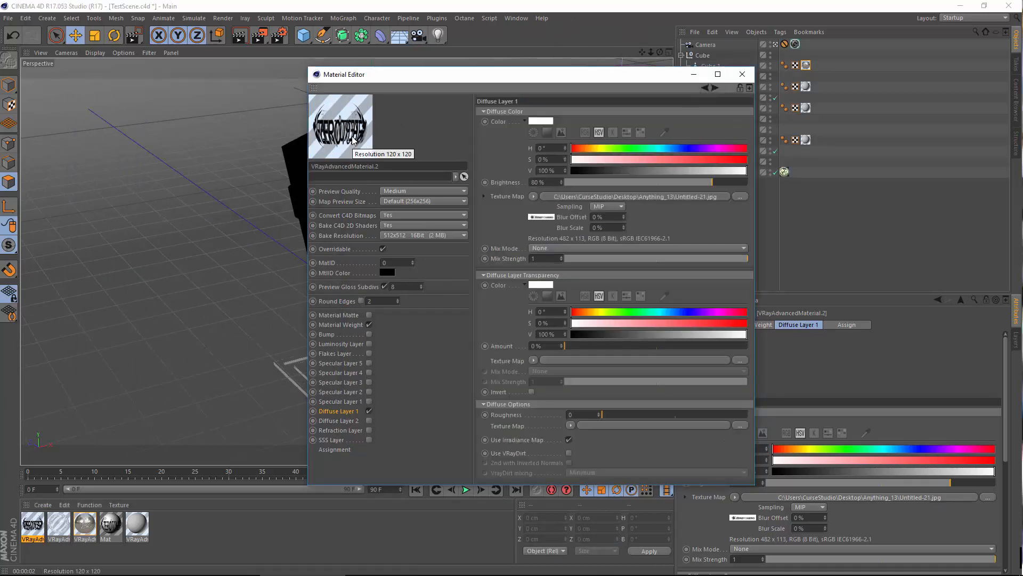
Step: Enable Specular Layer 1 on VRayAdvancedMaterial.2 and set its Fresnel IOR to 10
left_click(347, 400)
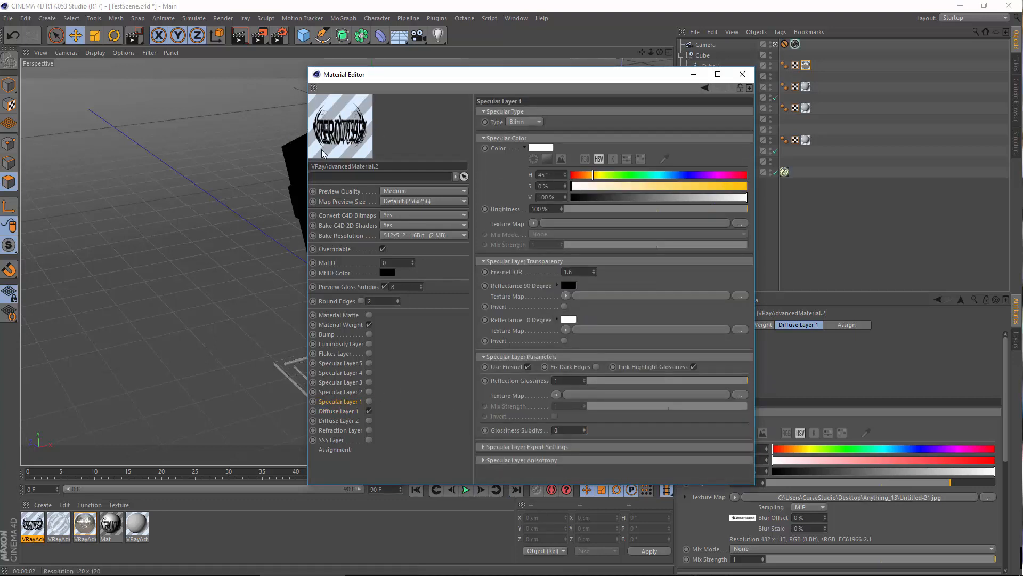
left_click(367, 402)
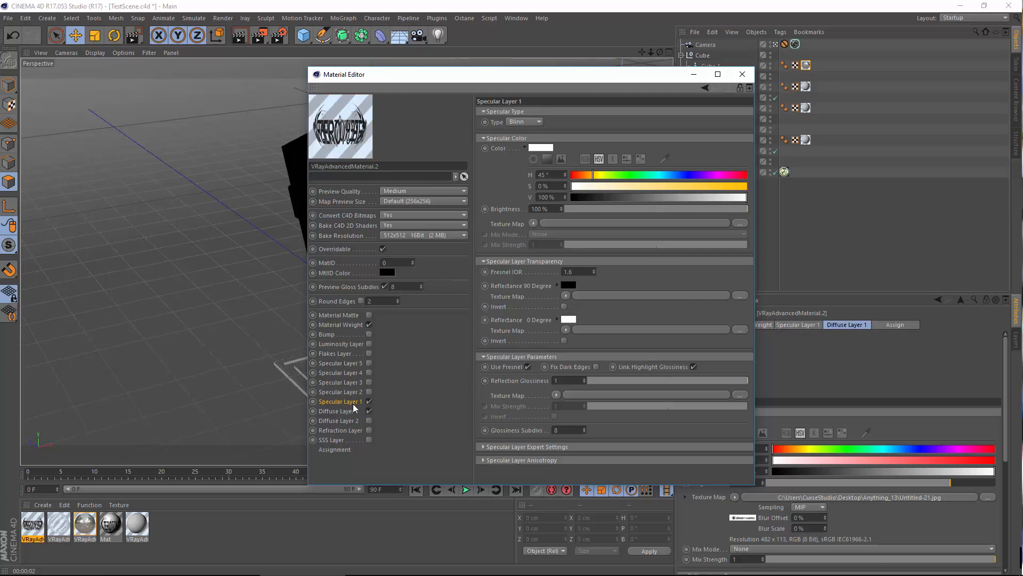
double_click(579, 271)
type("10")
key("Return")
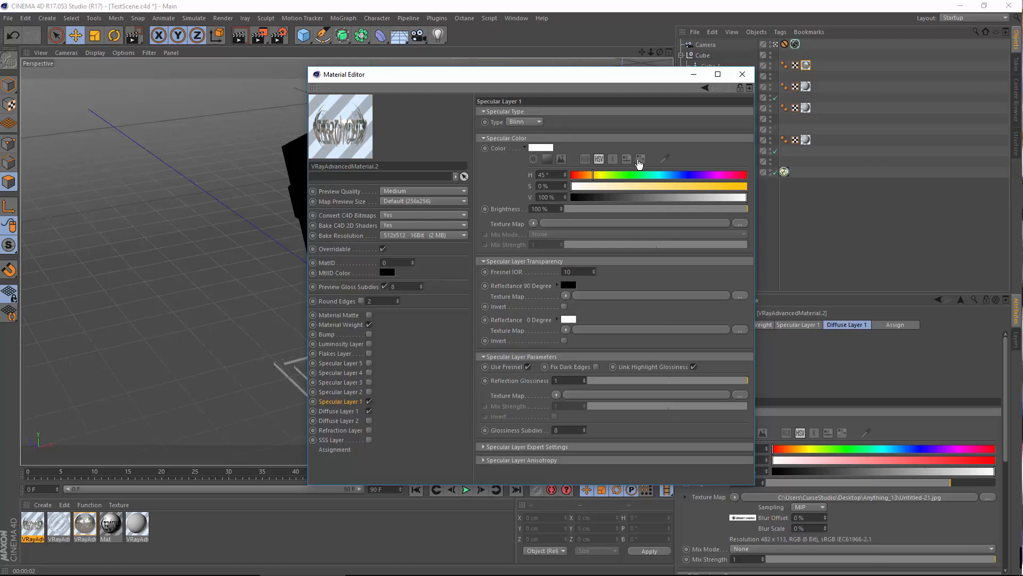
Step: Set the Specular Layer 1 color to gold with H 37°, S 64% and V 97%
left_click(540, 148)
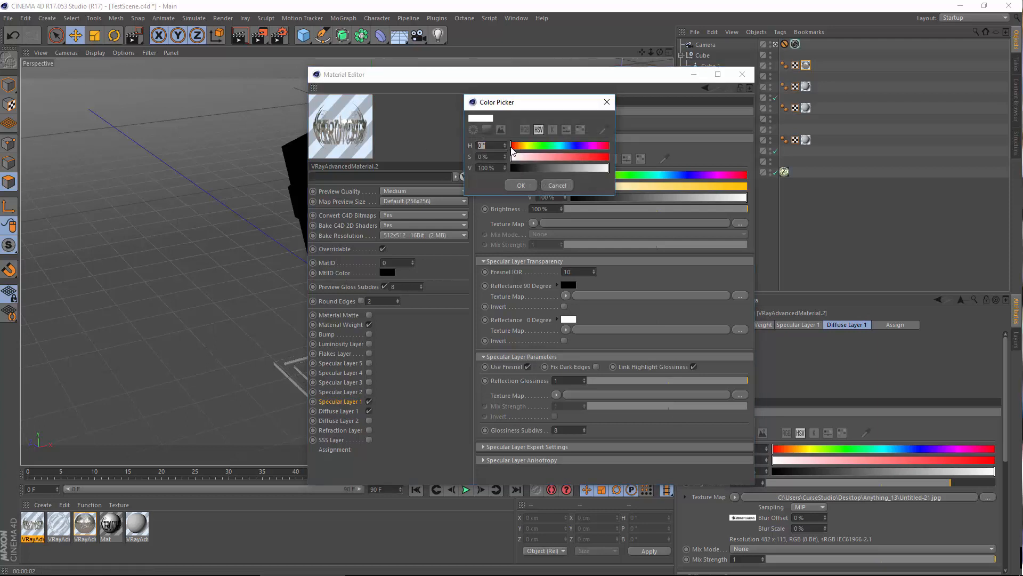
mouse_move(514, 146)
left_mouse_down()
mouse_move(522, 158)
mouse_move(596, 151)
mouse_move(567, 155)
mouse_move(596, 171)
left_mouse_up()
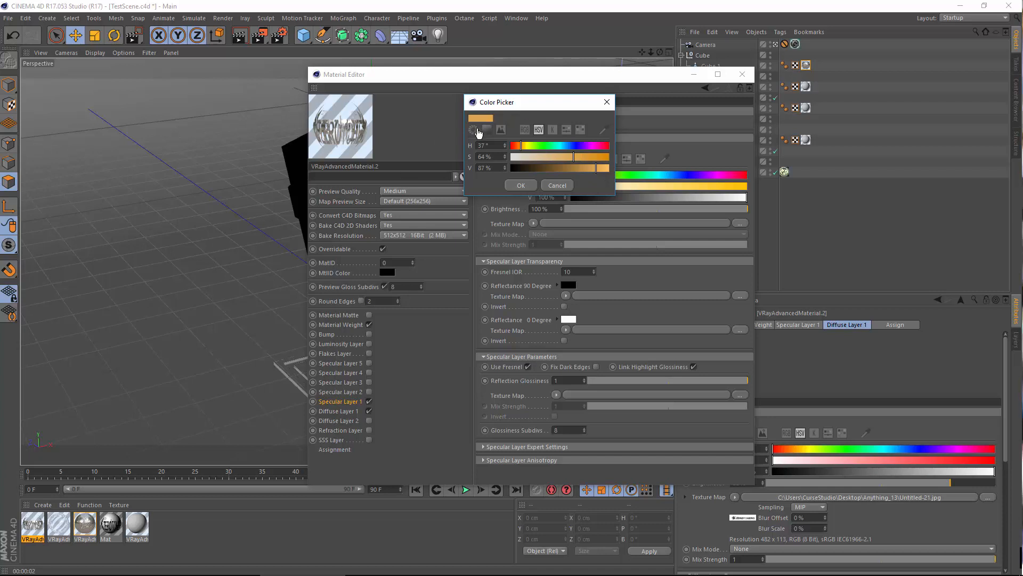
left_click_drag(600, 169, 606, 170)
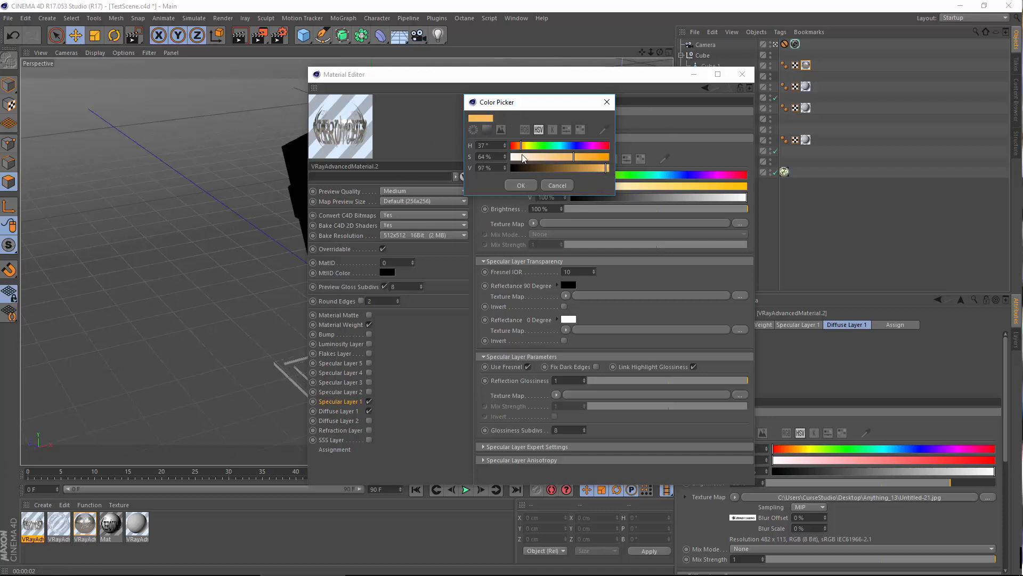
left_click(520, 185)
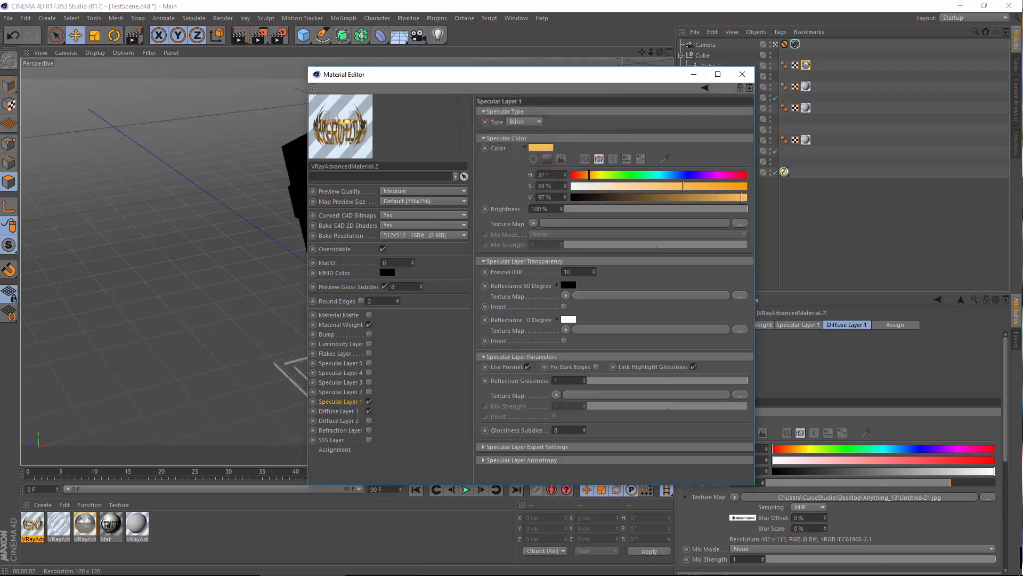
Step: Inspect VRayAdvancedMaterial.2 in an enlarged preview window, and minimize the preview and the Material Editor
right_click(340, 130)
left_click(372, 25)
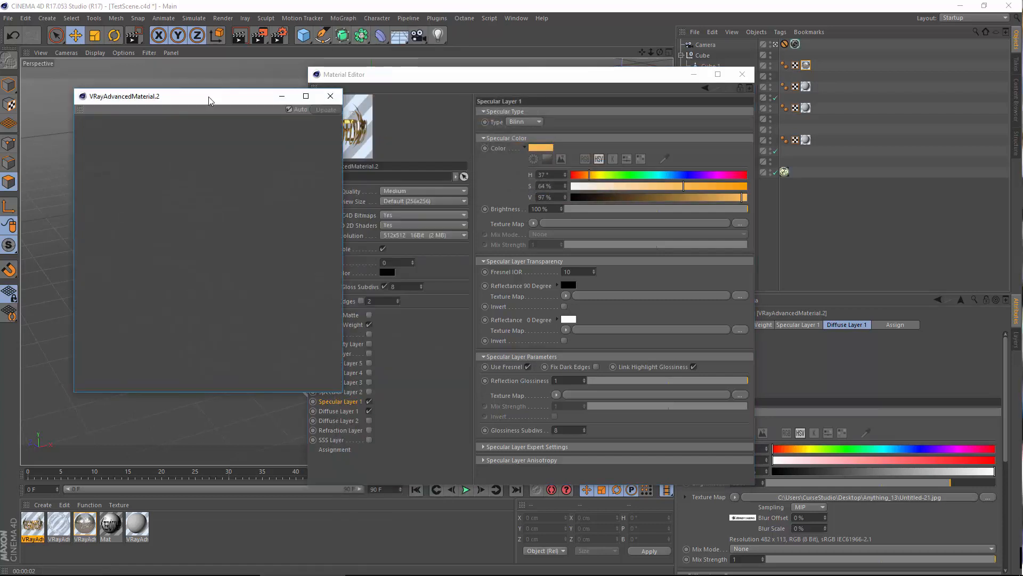
mouse_move(205, 97)
left_mouse_down()
mouse_move(406, 103)
mouse_move(211, 117)
left_mouse_up()
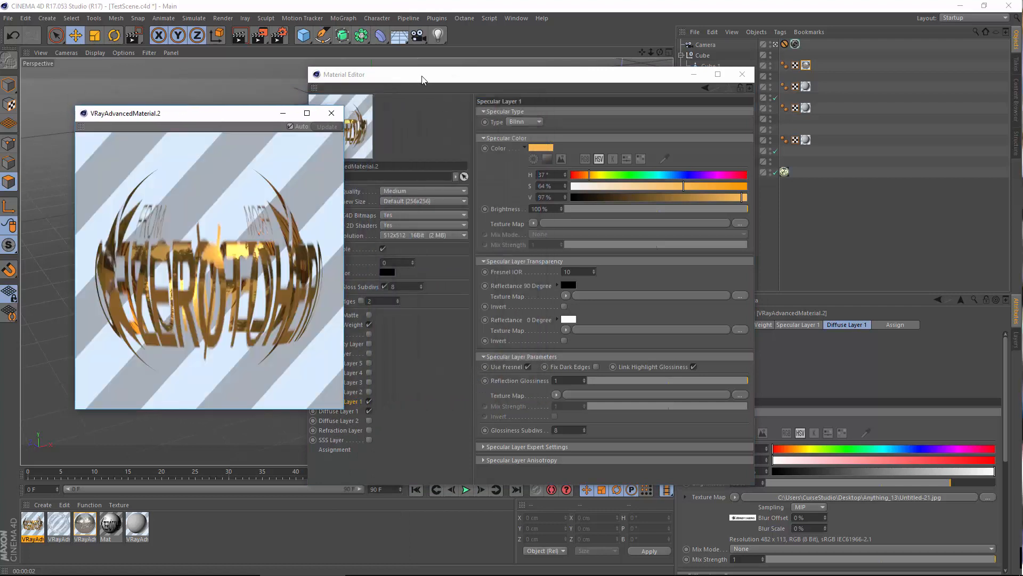
left_click_drag(417, 75, 474, 73)
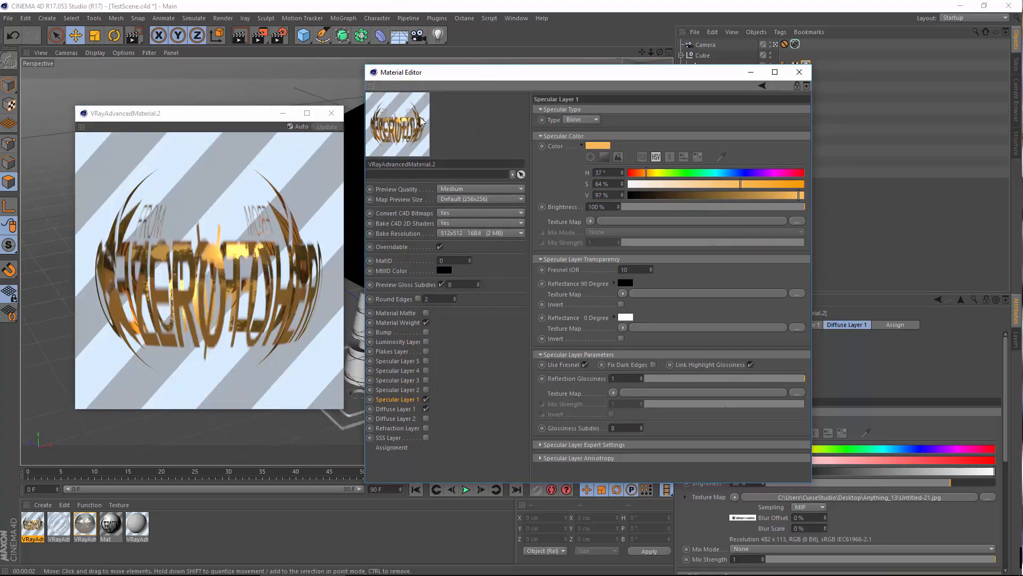
left_click(751, 73)
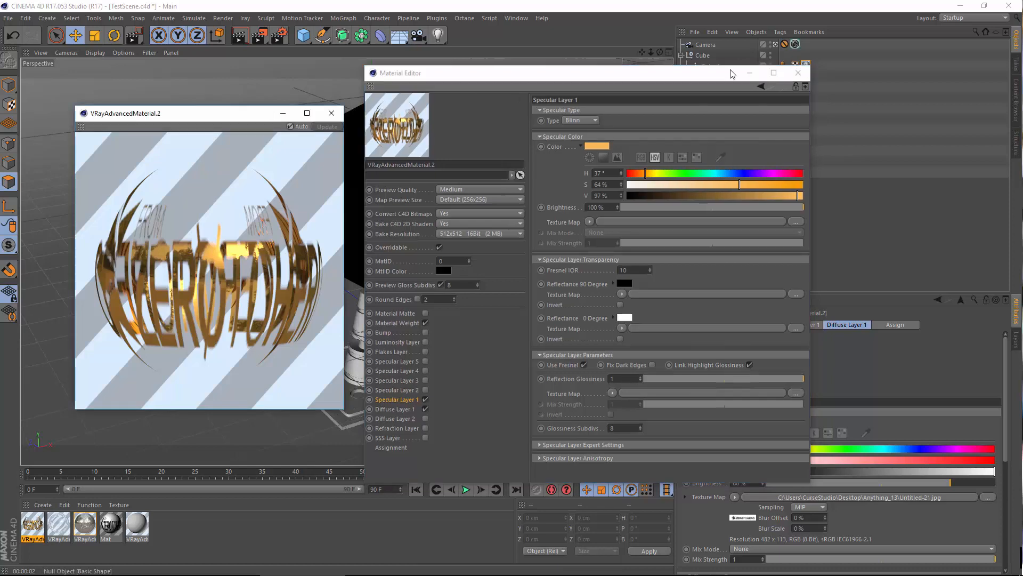
left_click(281, 114)
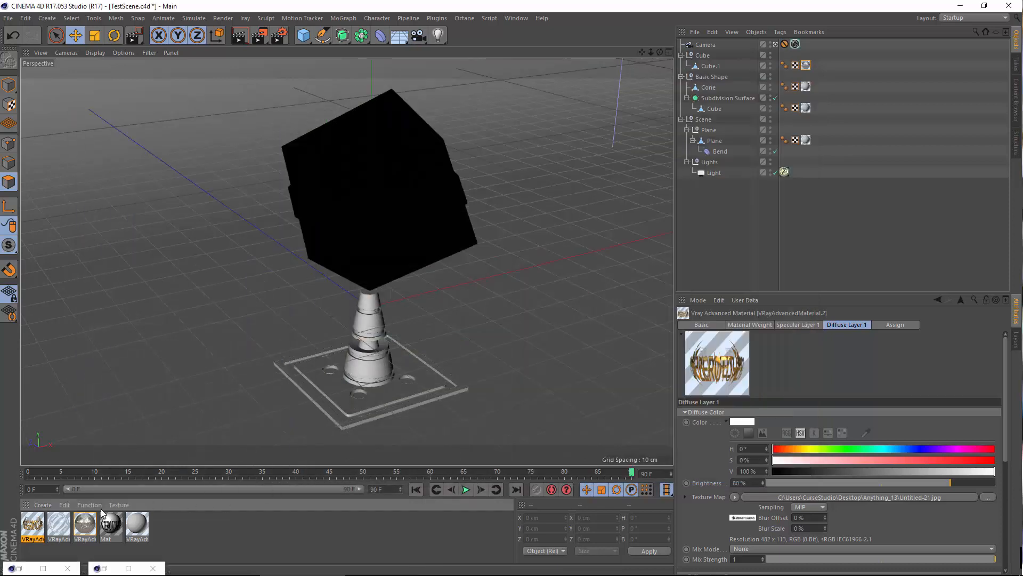
Step: Check the Mat material's color texture and assign Mat to the existing texture tag of Cube.1
left_click(110, 523)
double_click(111, 524)
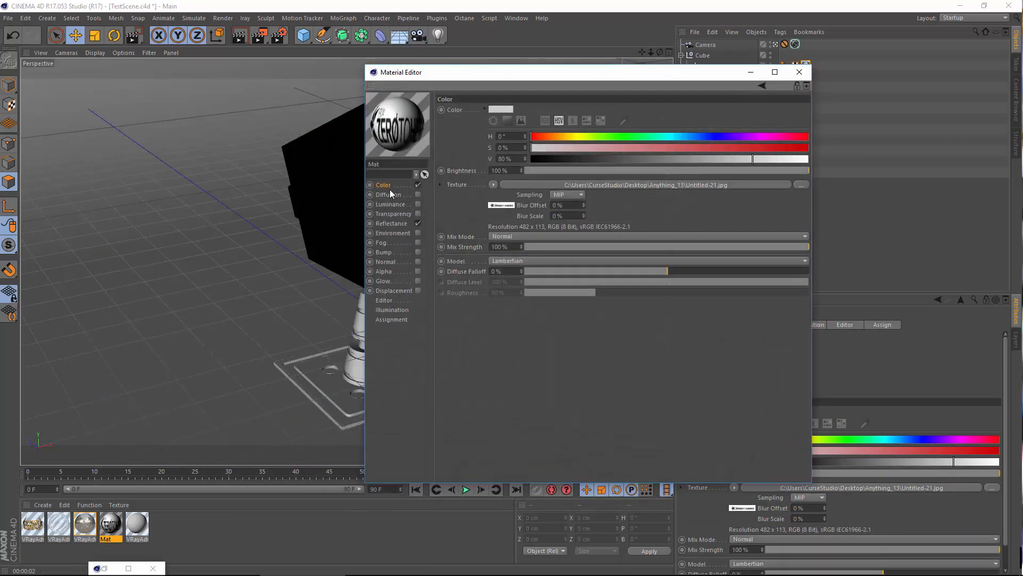
left_click(800, 72)
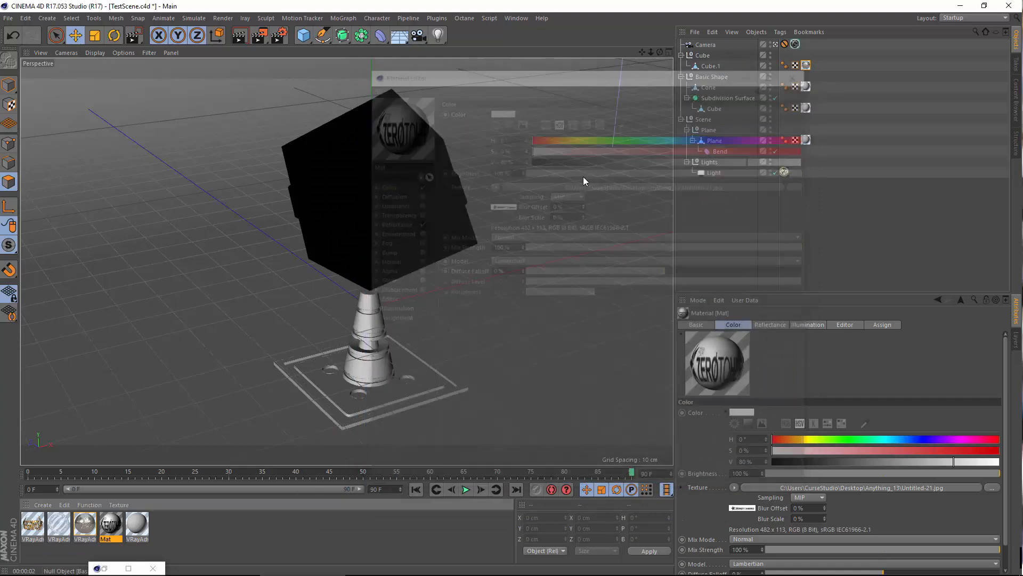
left_click_drag(320, 312, 807, 68)
left_click(807, 66)
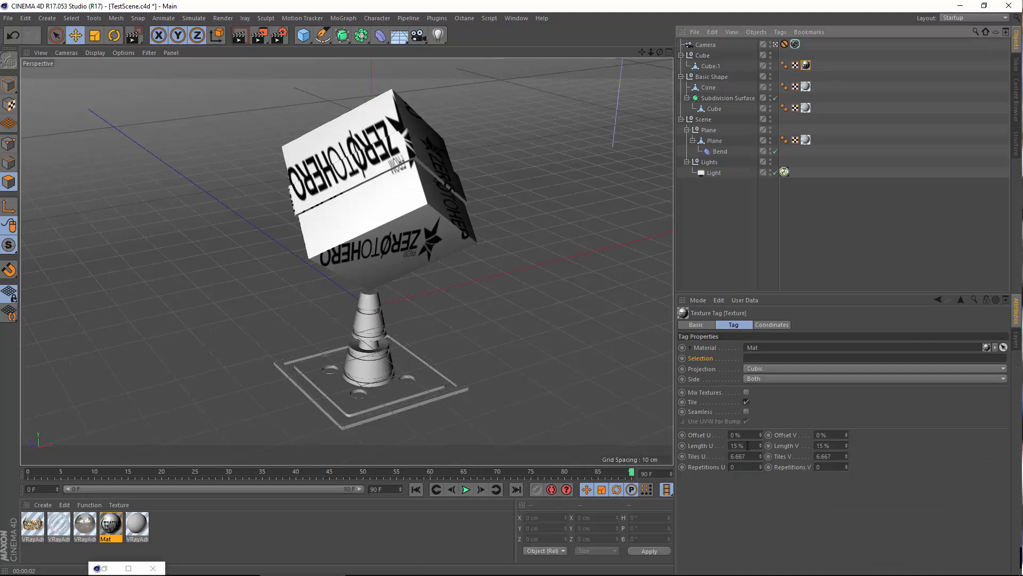
Step: Set the R.B and R.H rotation of the Cube.1 texture tag to 0°
left_click(760, 324)
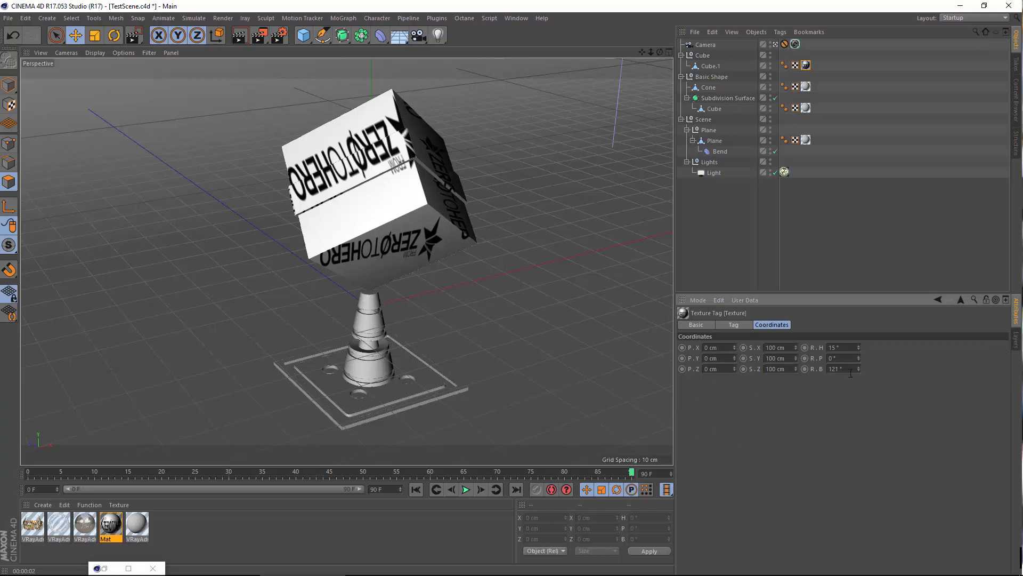
double_click(851, 368)
type("0")
key("Return")
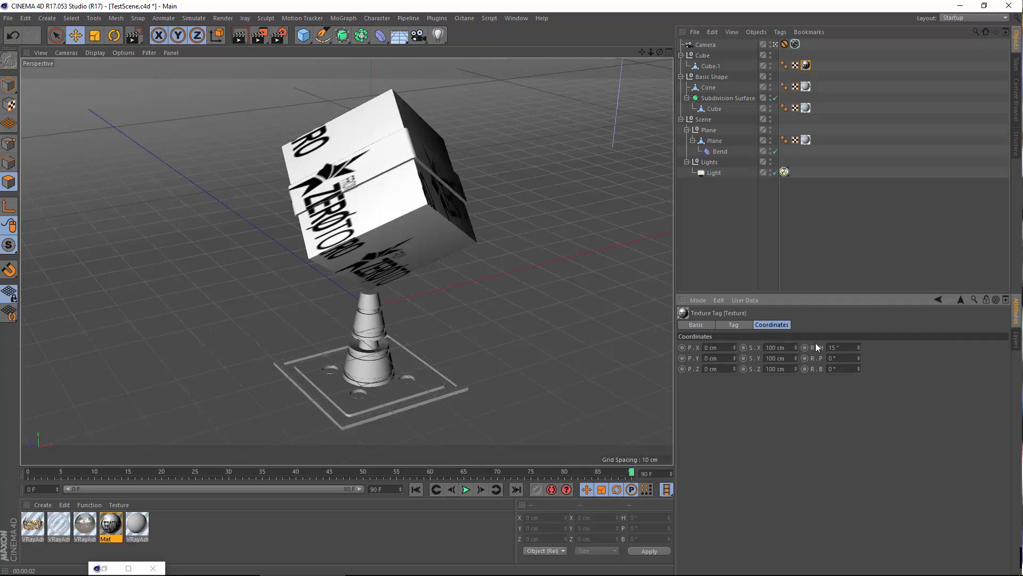
type("0")
key("Return")
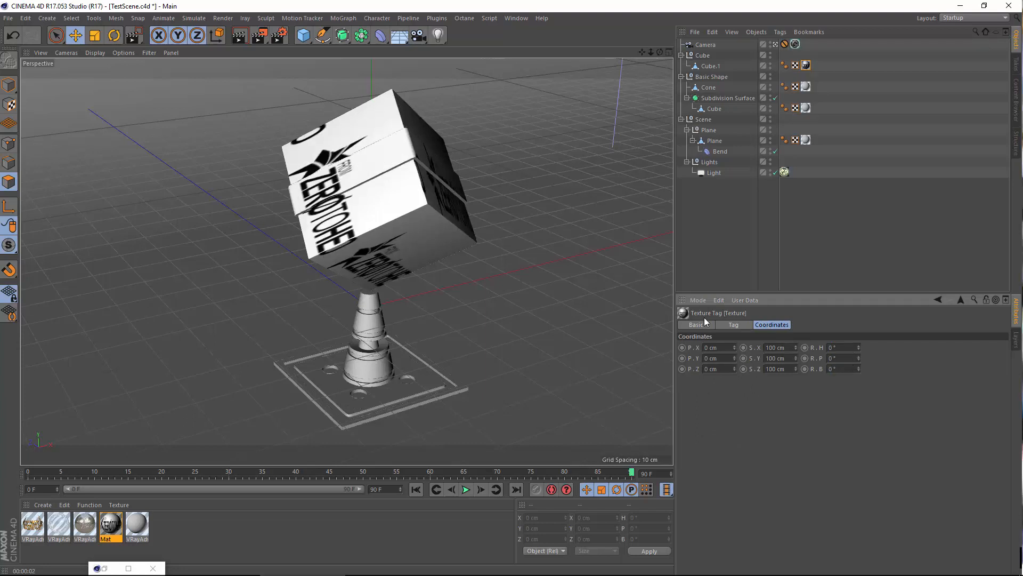
Step: Try different R.H rotations on the texture tag, reset R.H to 0° and set R.P to -90°
left_click_drag(861, 346, 861, 292)
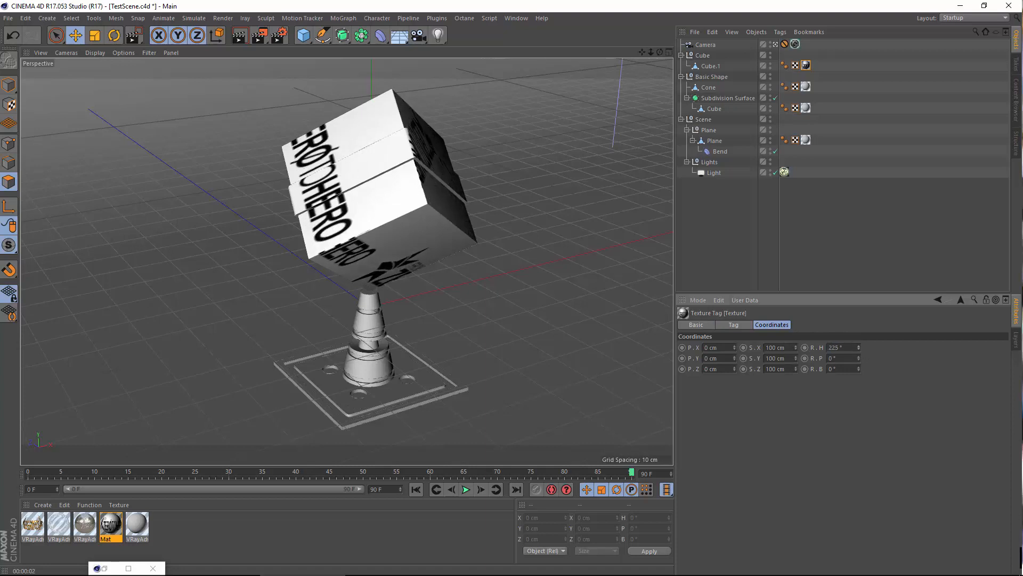
right_click(860, 347)
mouse_move(858, 358)
left_mouse_down()
mouse_move(858, 316)
mouse_move(858, 373)
left_mouse_up()
left_click(858, 360)
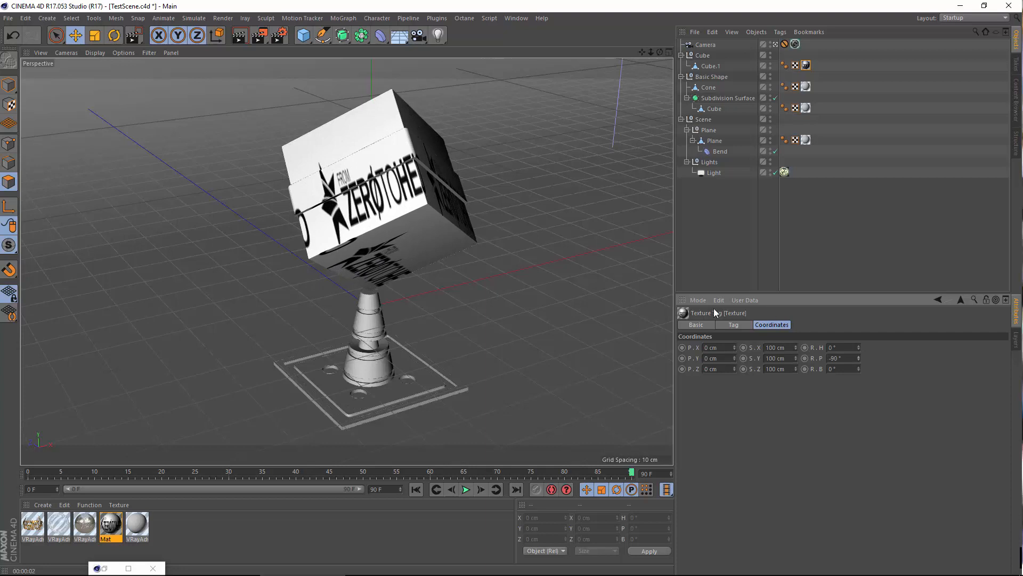
Step: Set the texture tag's Length U and Length V to 10% and Offset U to -5%
left_click(734, 324)
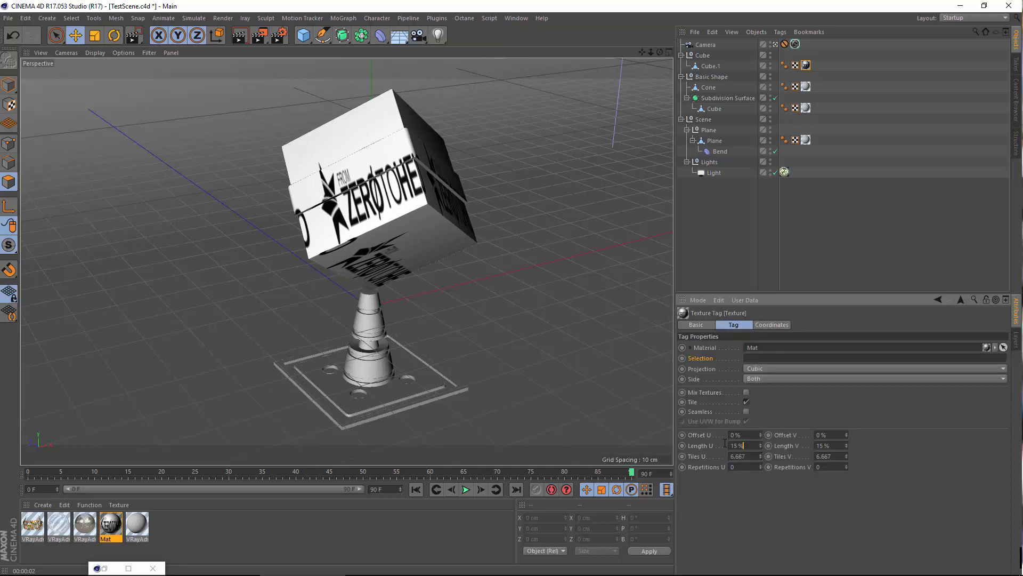
type("10")
key("Return")
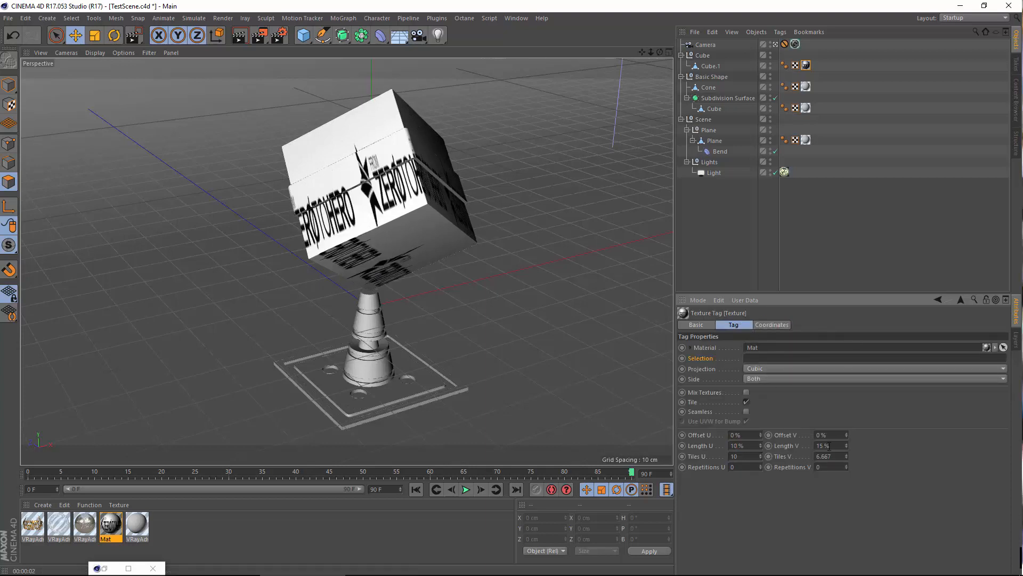
type("10")
key("Return")
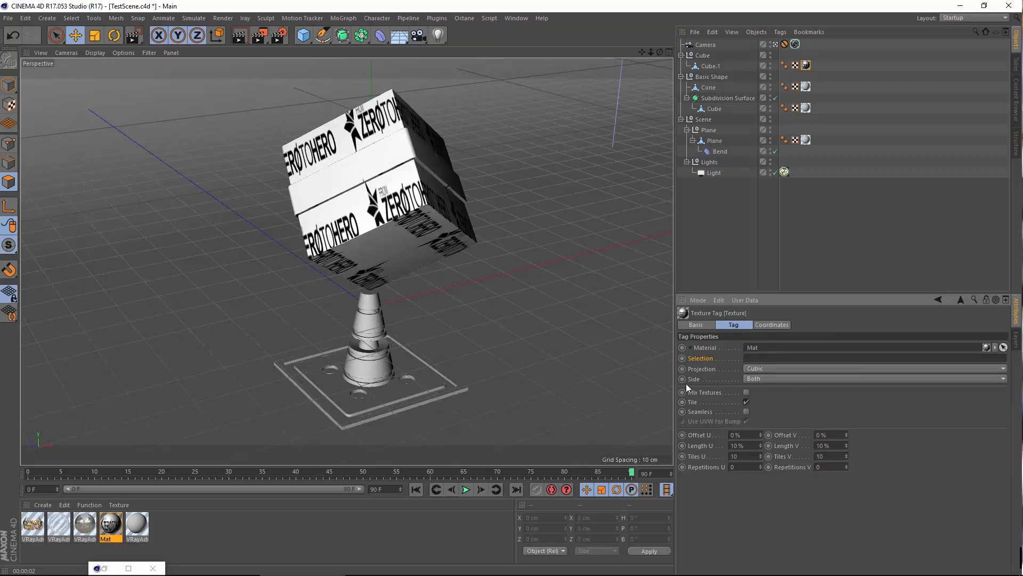
left_click_drag(759, 437, 758, 455)
mouse_move(847, 434)
left_mouse_down()
mouse_move(847, 425)
mouse_move(838, 445)
left_mouse_up()
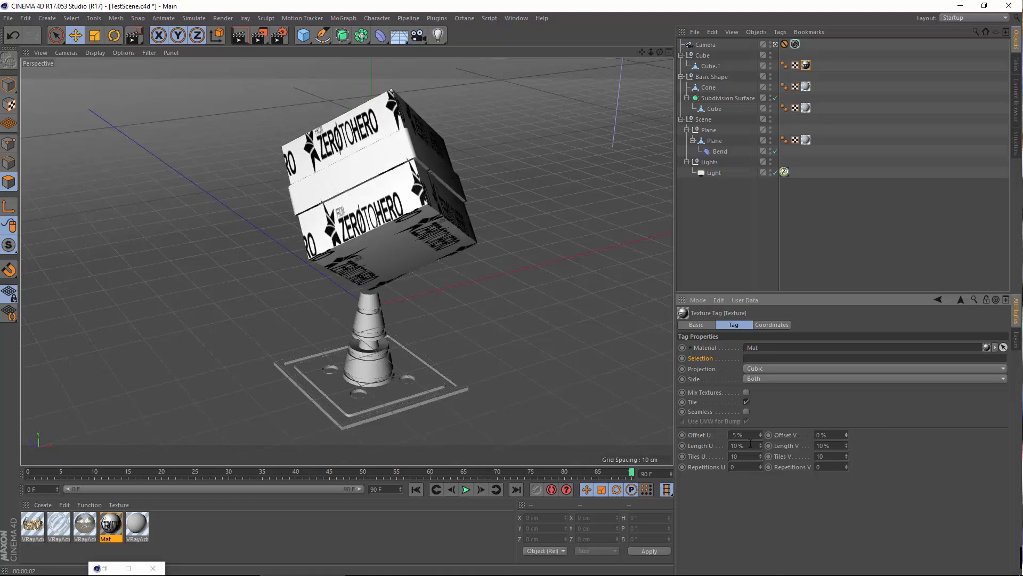
Step: Set the texture tag's Length U and V to 8%, and adjust Offset U to 19% and Offset V to 17%
left_click_drag(751, 444, 610, 426)
type("8")
key("Return")
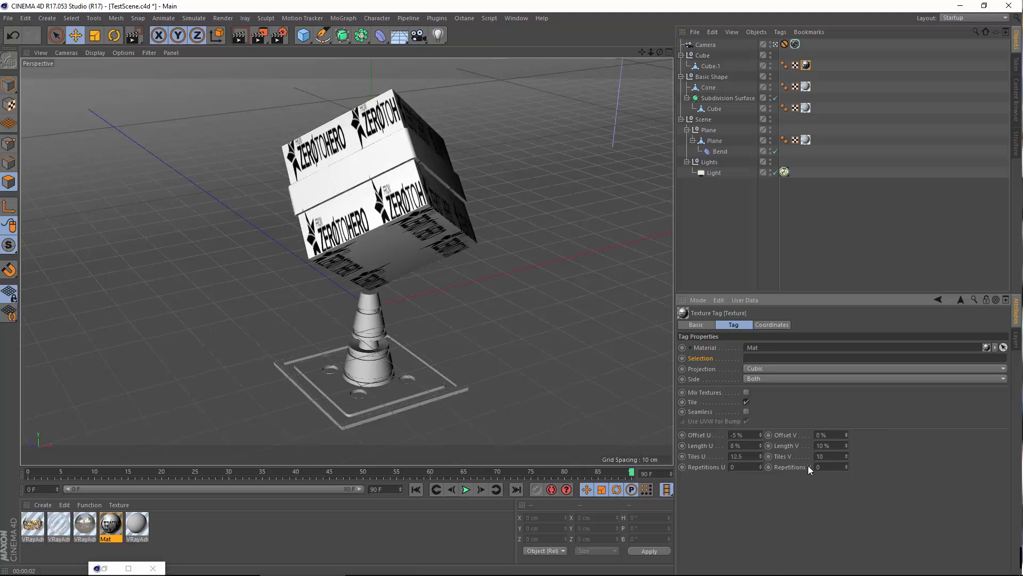
left_click_drag(837, 447, 495, 399)
type("8")
key("Return")
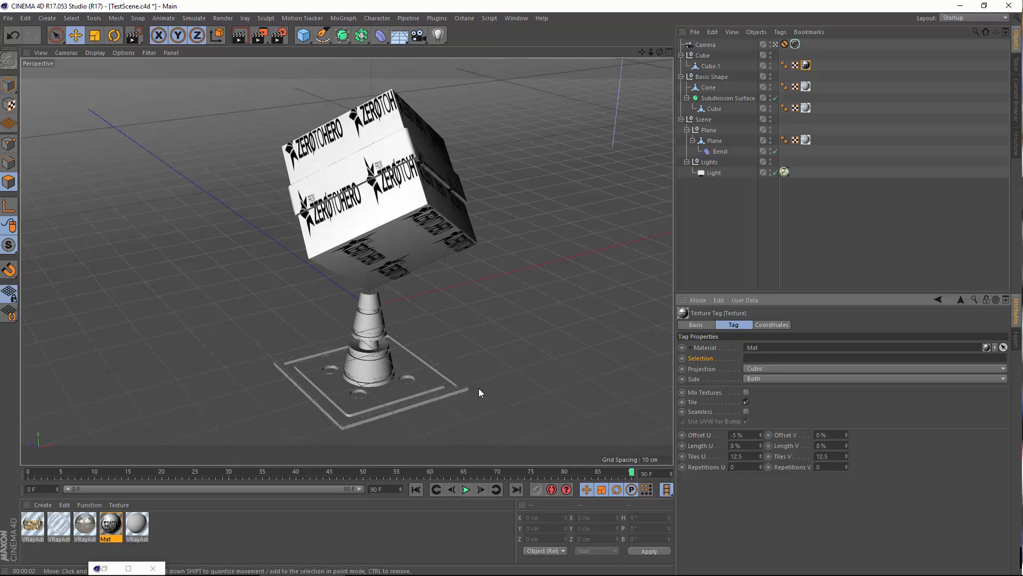
left_click_drag(846, 434, 760, 409)
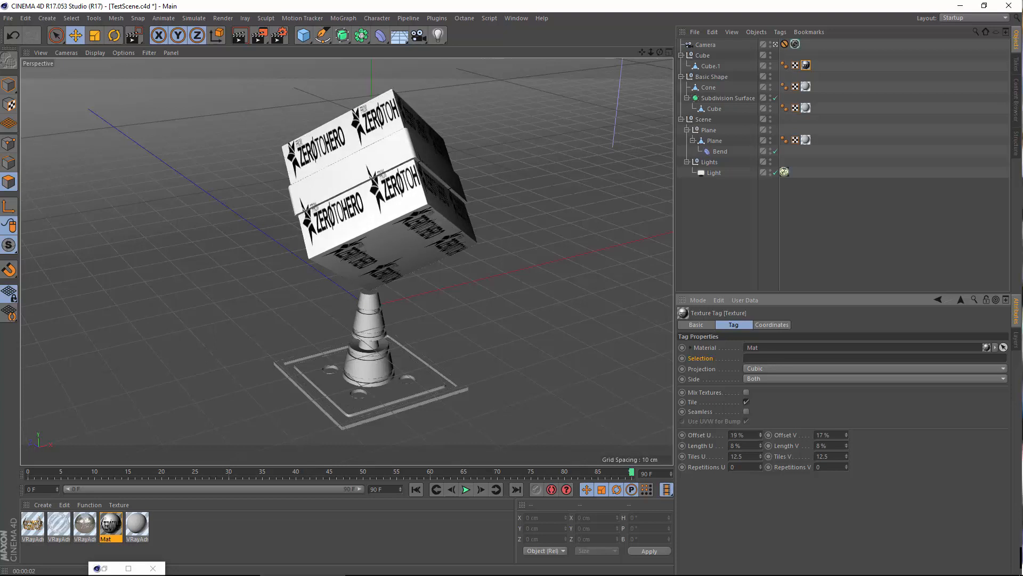
Step: Replace Mat on Cube.1's texture tag with the second VRay material, and add VRayAdvancedMaterial.2 as a second texture tag, leaving that tag selected
left_click(186, 533)
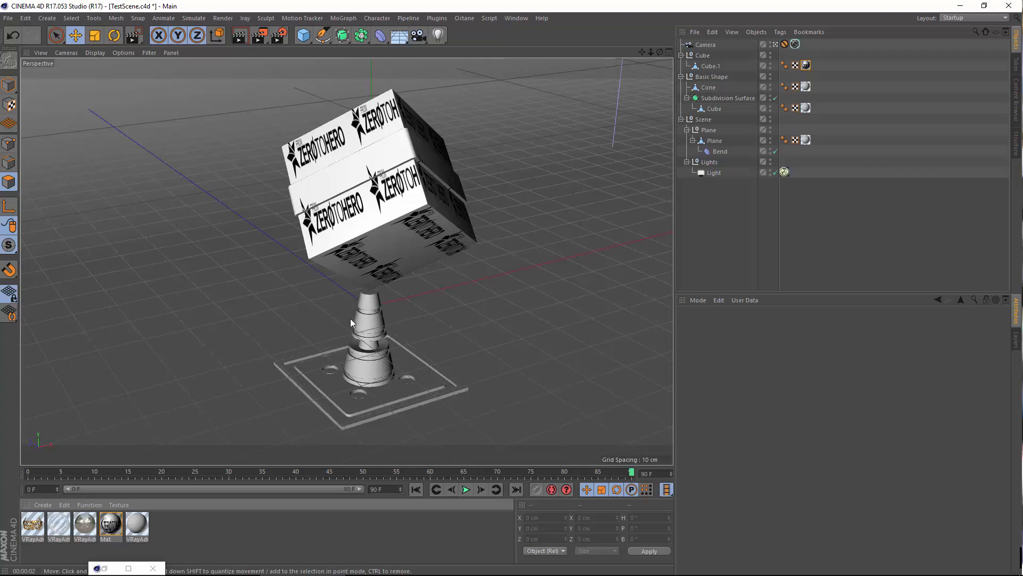
left_click_drag(50, 516, 809, 65)
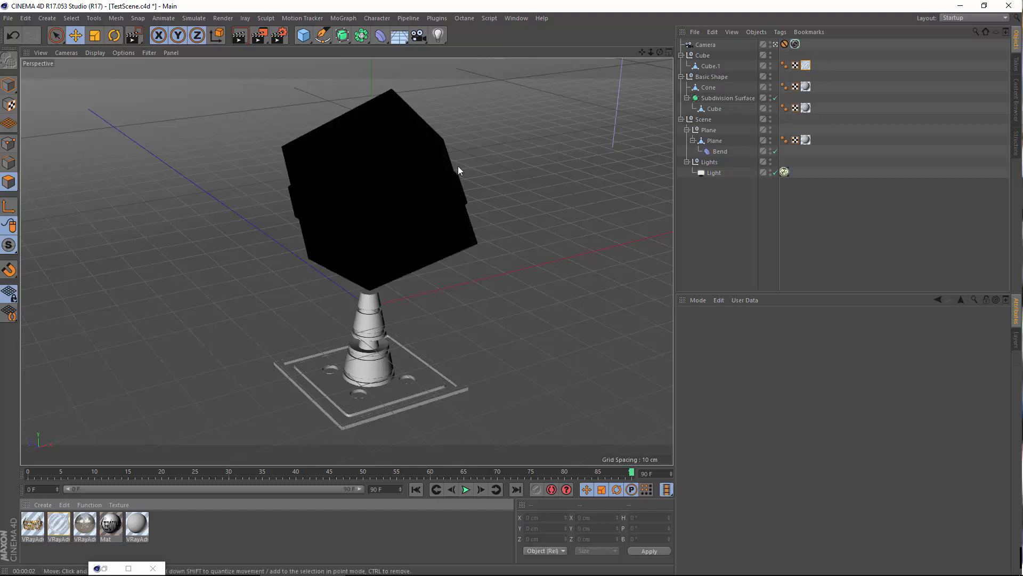
left_click_drag(29, 532, 714, 67)
left_click(818, 66)
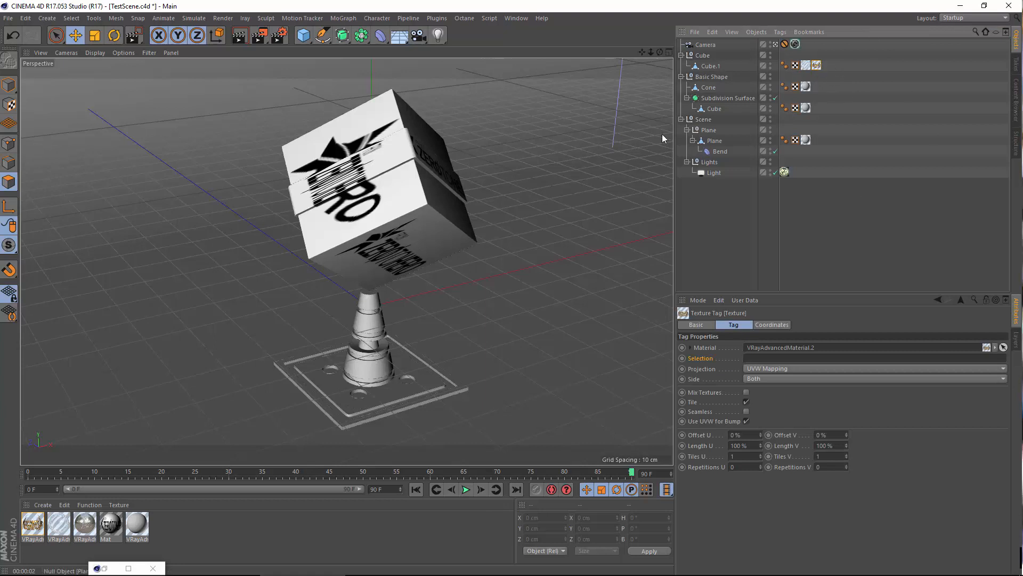
left_click(796, 67)
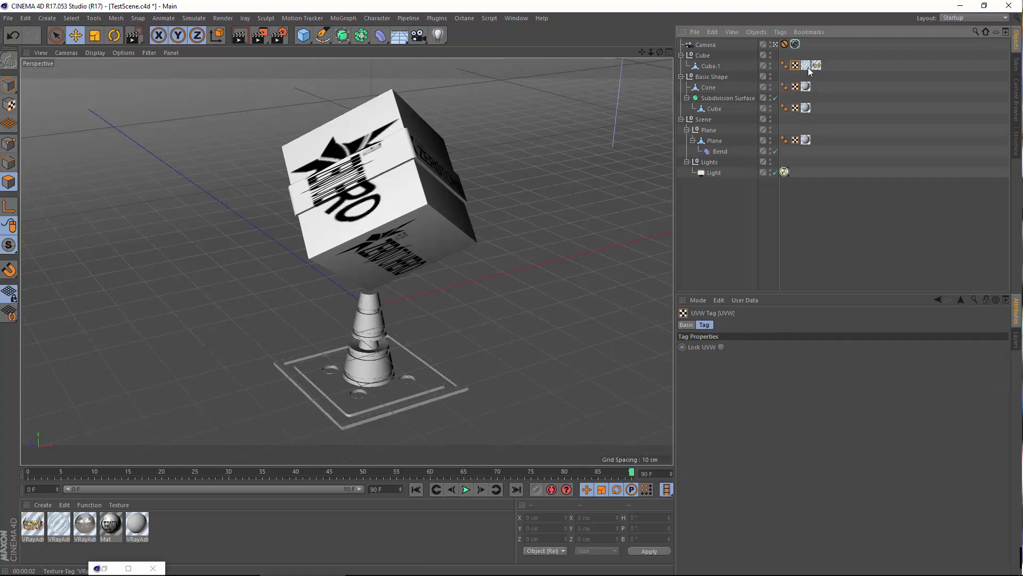
left_click(807, 66)
left_click(816, 66)
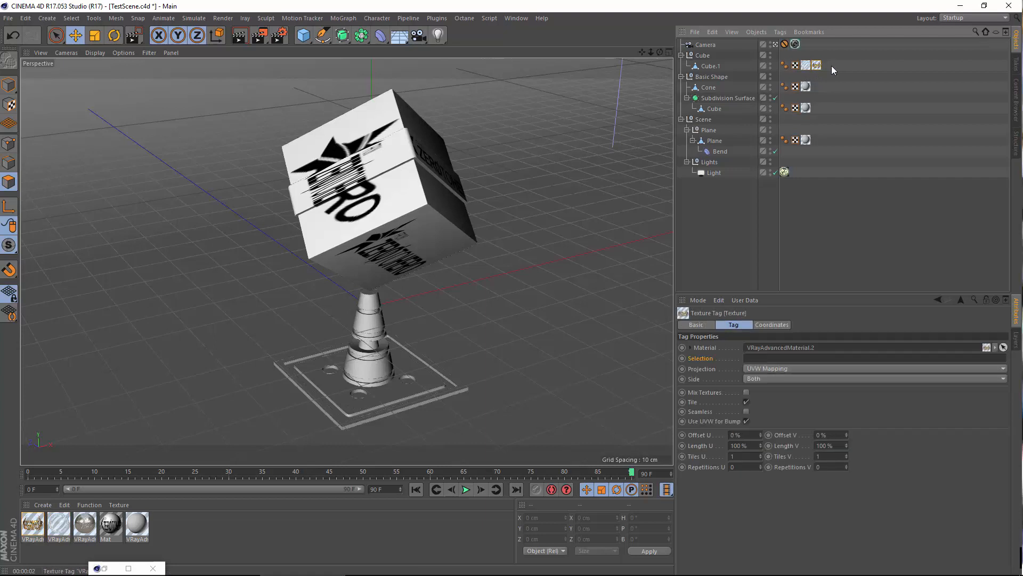
Step: Delete Cube.1's second texture tag and assign the gold logo material VRayAdvancedMaterial.2 to the remaining cubic-projected tag
left_click(803, 68)
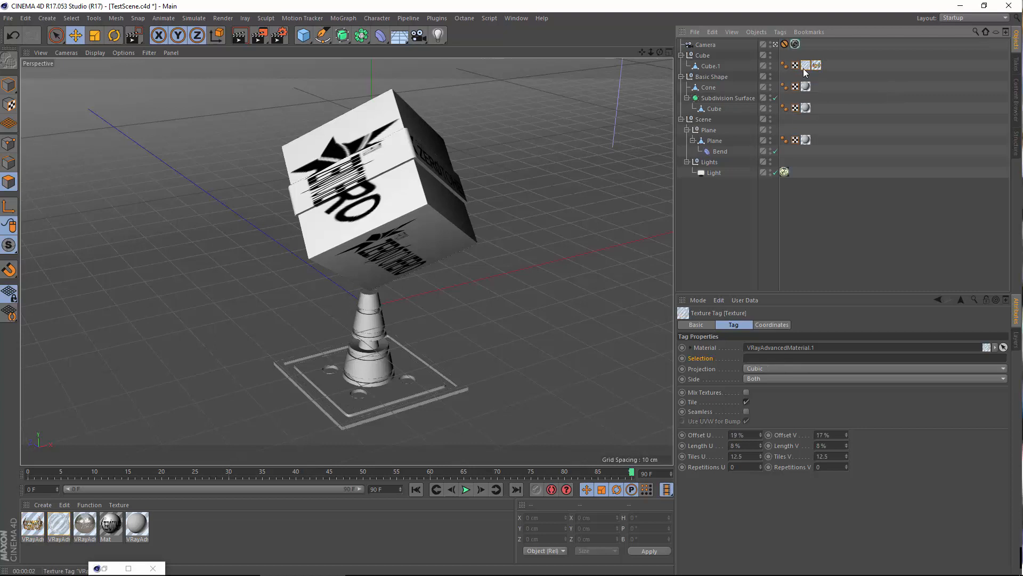
left_click(816, 66)
key("Delete")
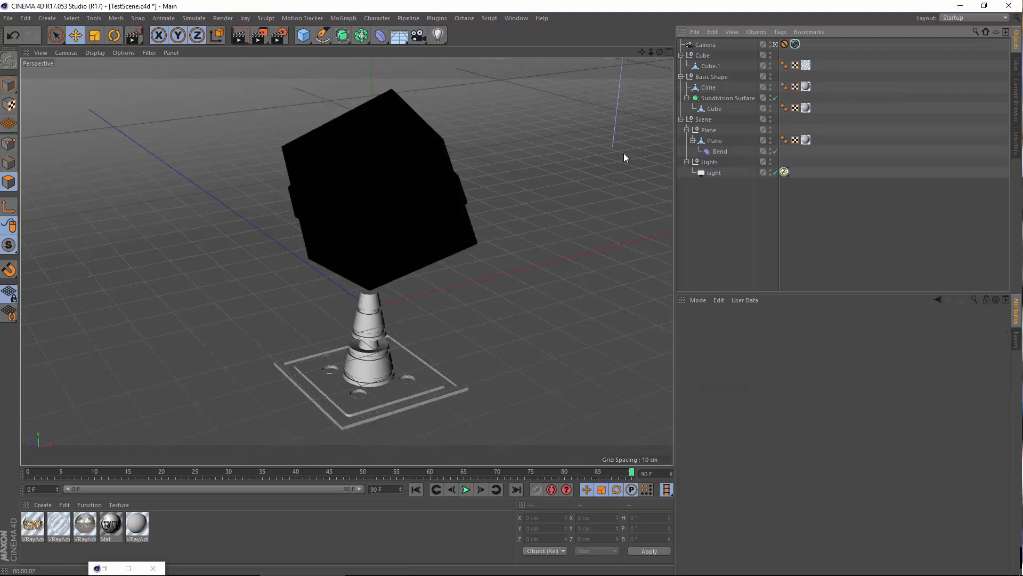
left_click_drag(35, 524, 806, 68)
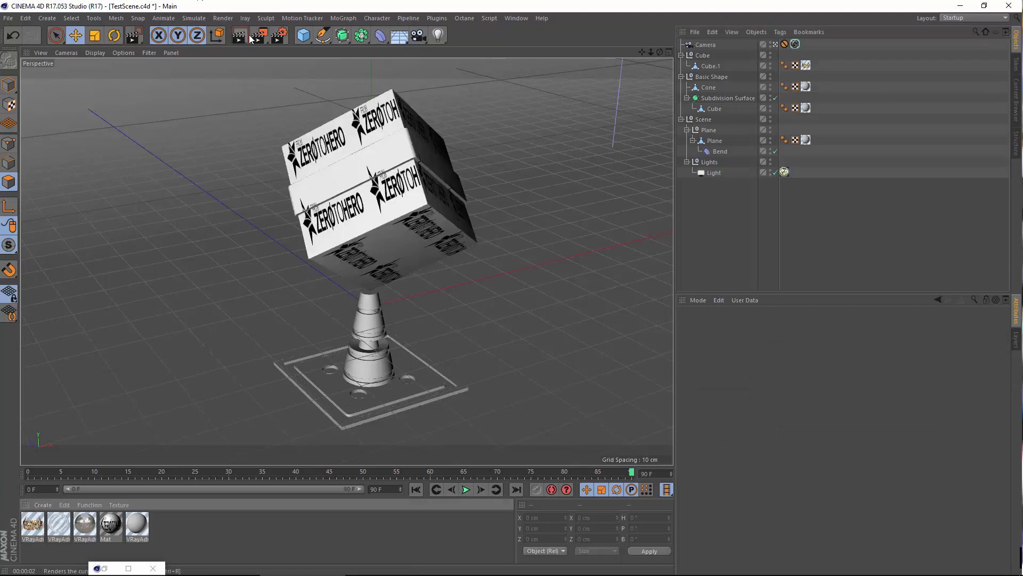
Step: Render a region around the cube to preview the gold logo material on its own
left_click_drag(265, 41, 498, 302)
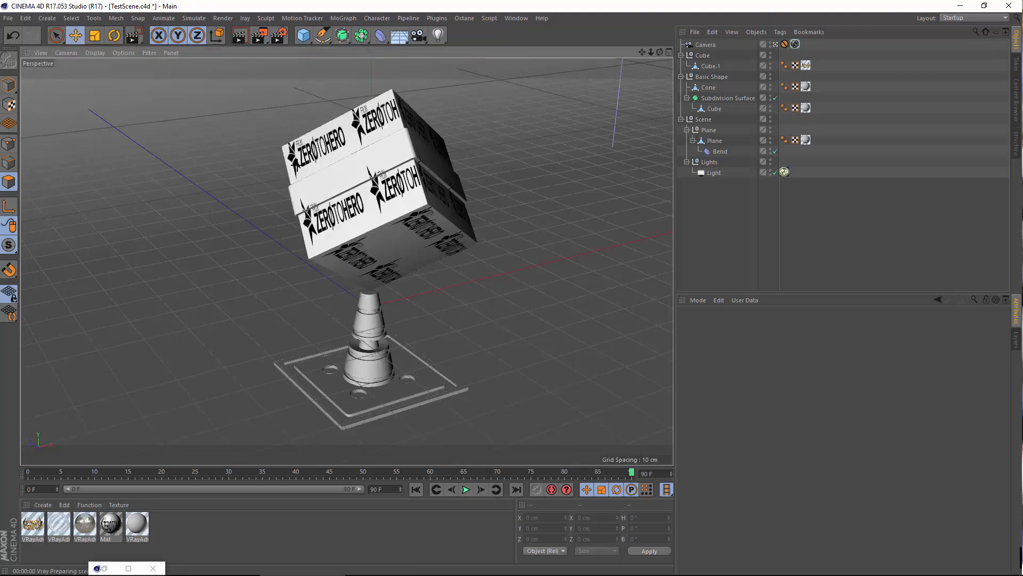
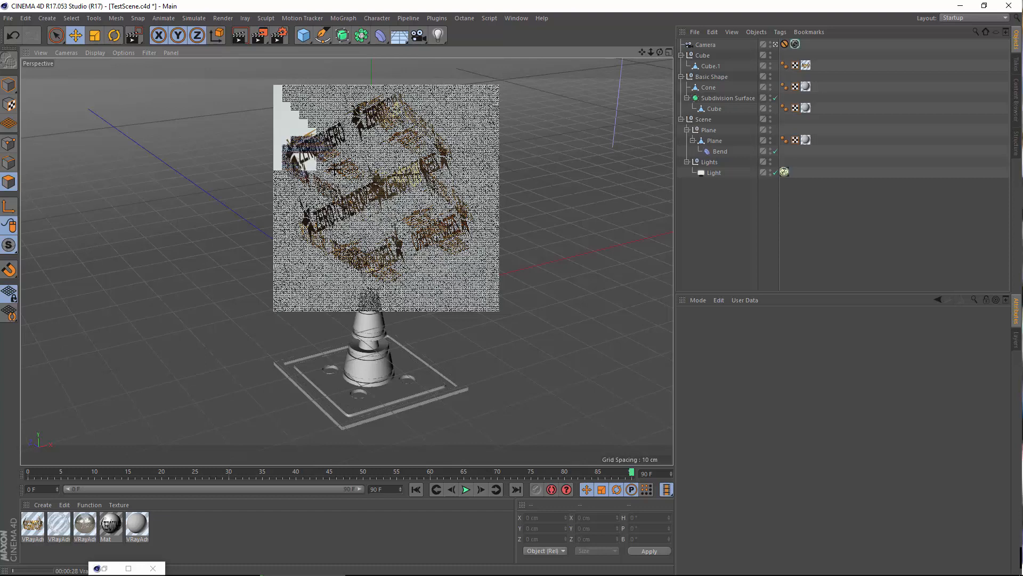
left_click(708, 243)
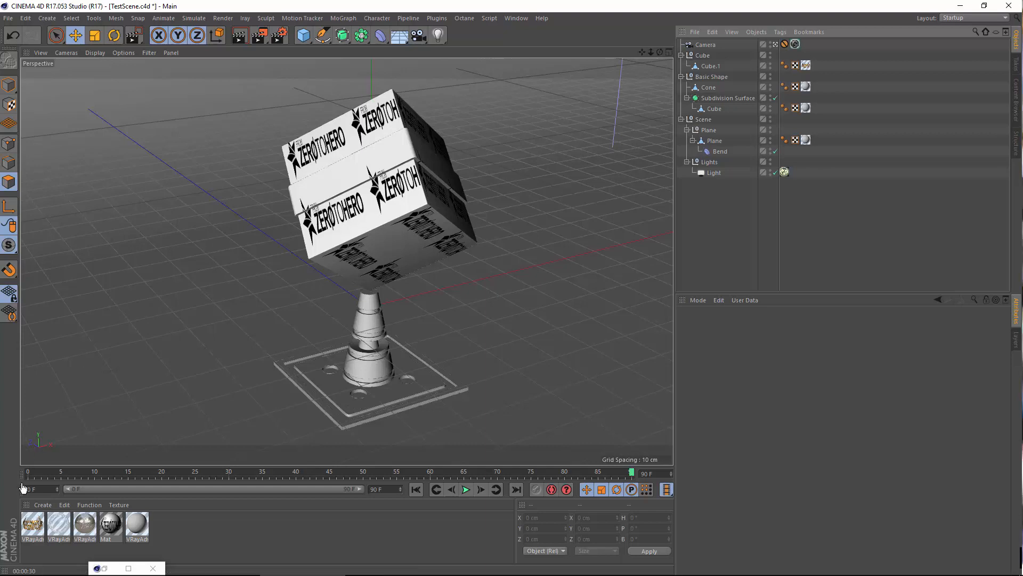
Step: Create a VrayBlendMaterial and set VRayAdvancedMaterial.1 as its Base Material
left_click(43, 504)
mouse_move(82, 420)
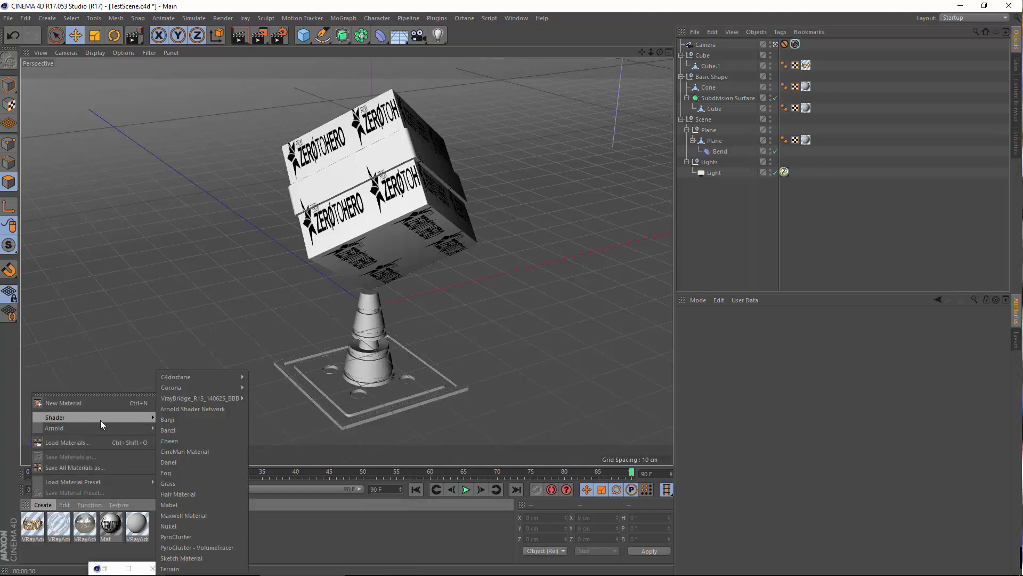
mouse_move(224, 398)
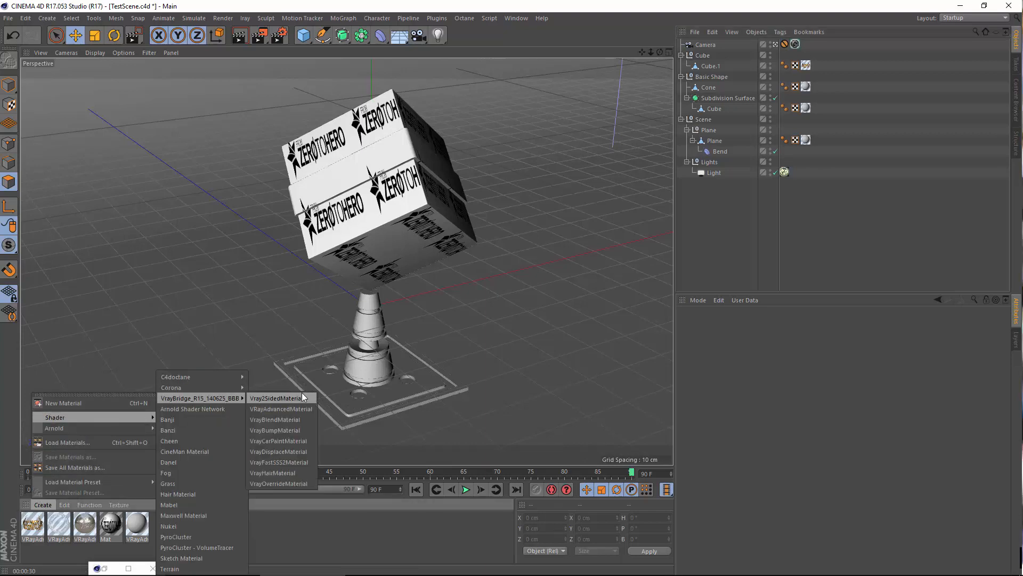
left_click(295, 420)
double_click(32, 524)
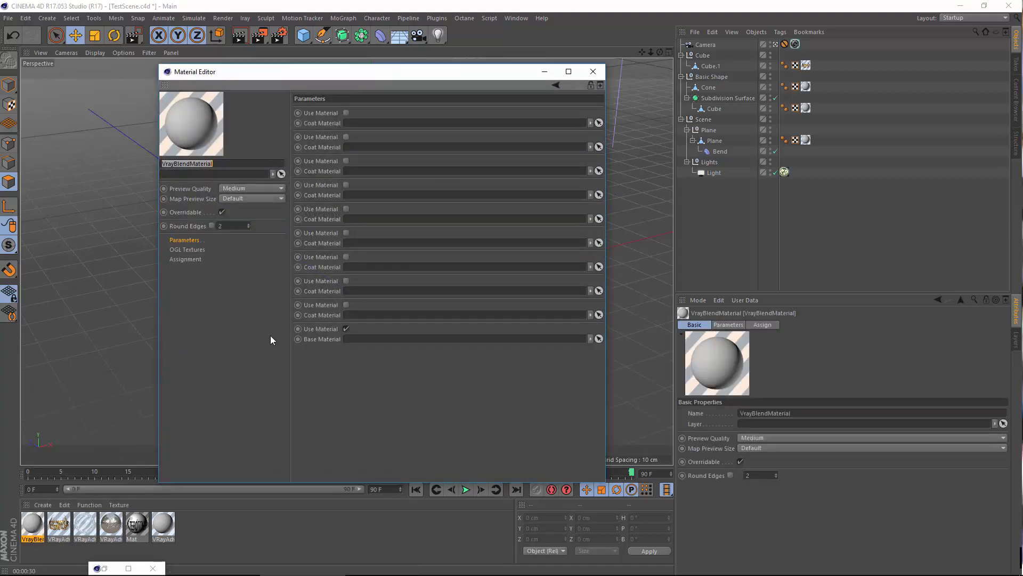
left_click(326, 339)
left_click_drag(308, 77, 645, 83)
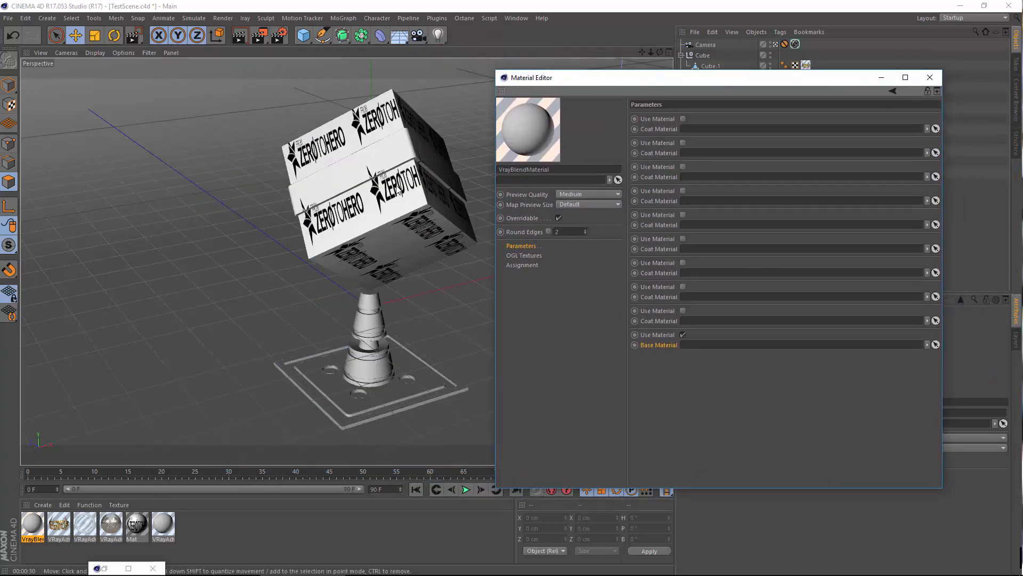
left_click_drag(86, 526, 712, 352)
Step: Rename VRayAdvancedMaterial.1 as Glas
left_click(85, 525)
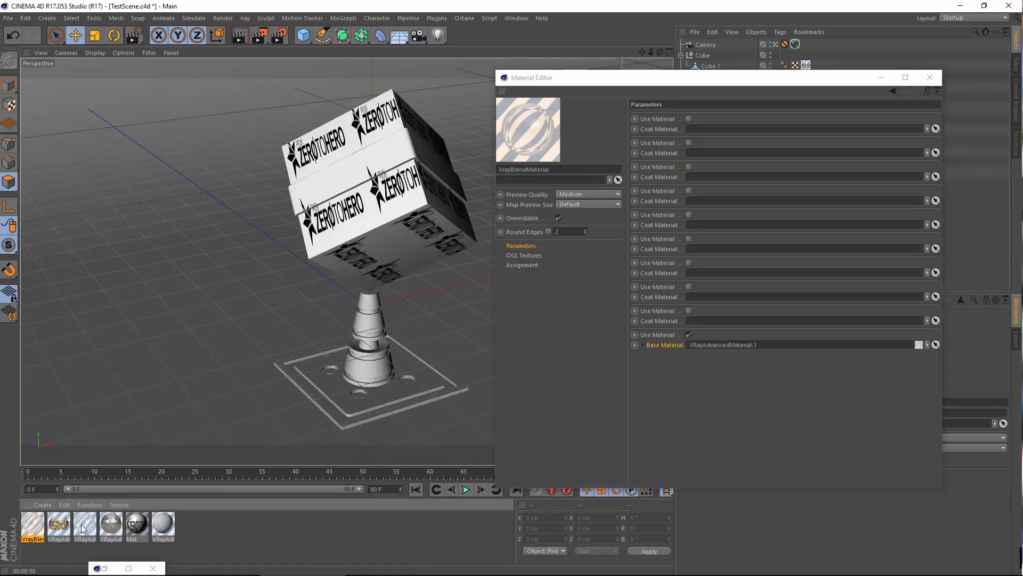
double_click(86, 540)
type("G")
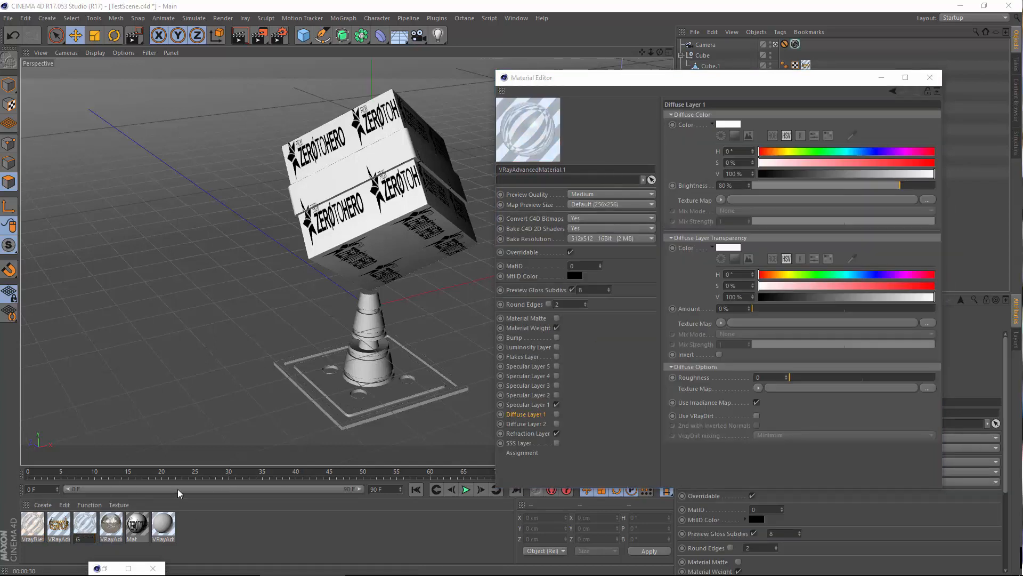
type("las")
key("Return")
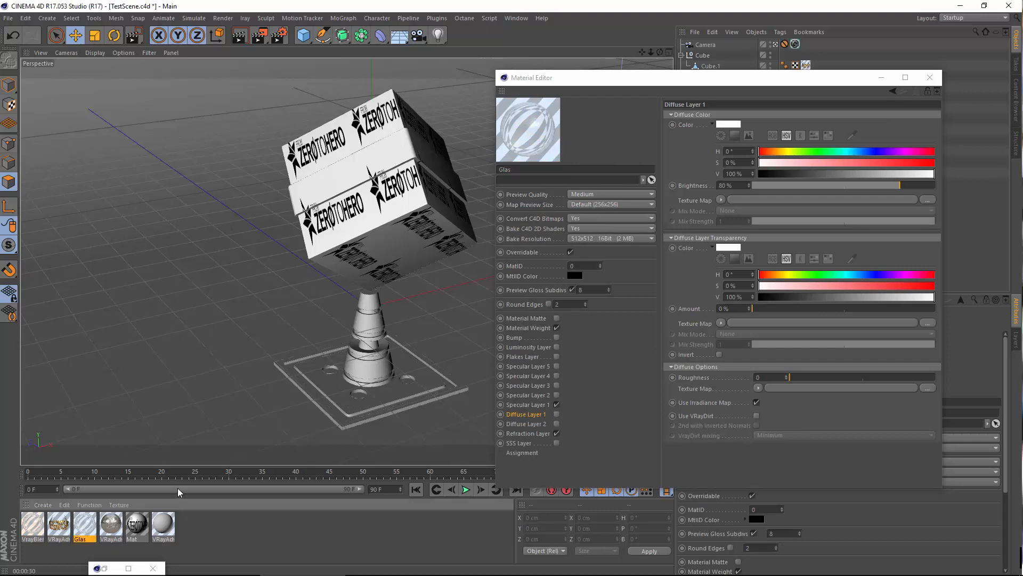
Step: Rename the silver metal material VRayAdvancedMaterial as Silver
left_click(111, 538)
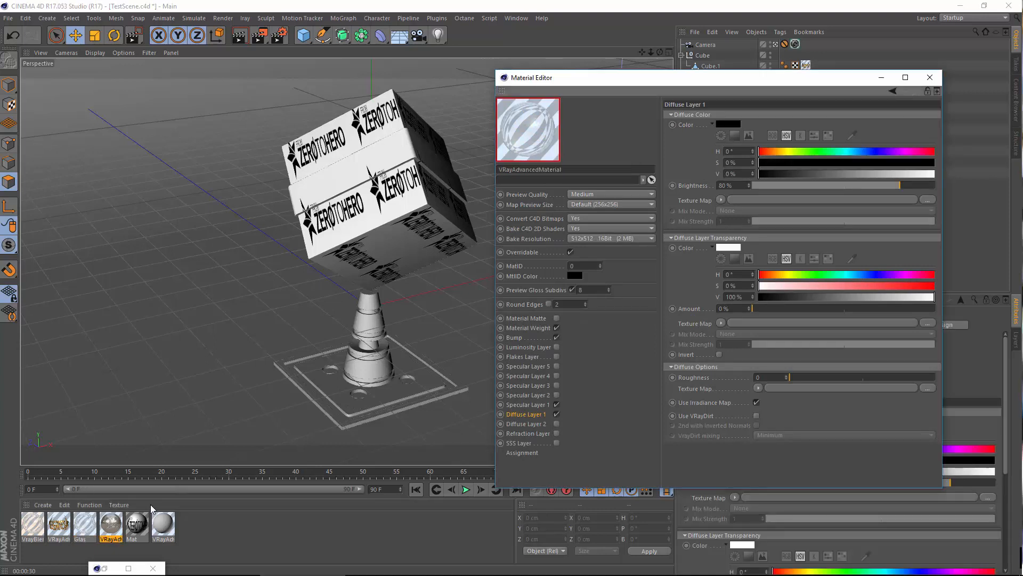
double_click(113, 540)
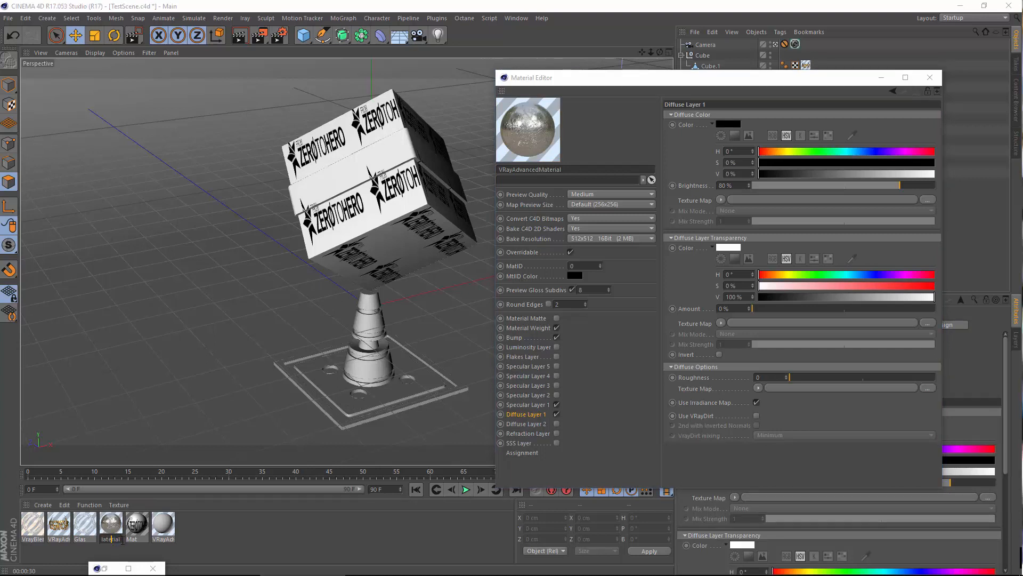
left_click_drag(118, 540, 33, 515)
key("BackSpace")
type("Silver")
key("Return")
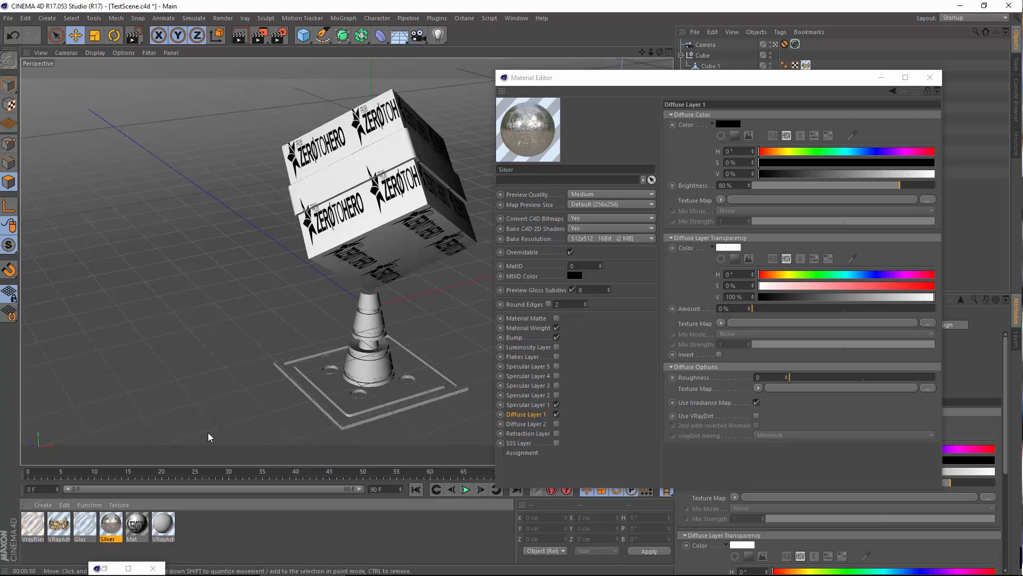
Step: Rename the gold logo material VRayAdvancedMaterial.2 as Gold Zero
left_click(58, 538)
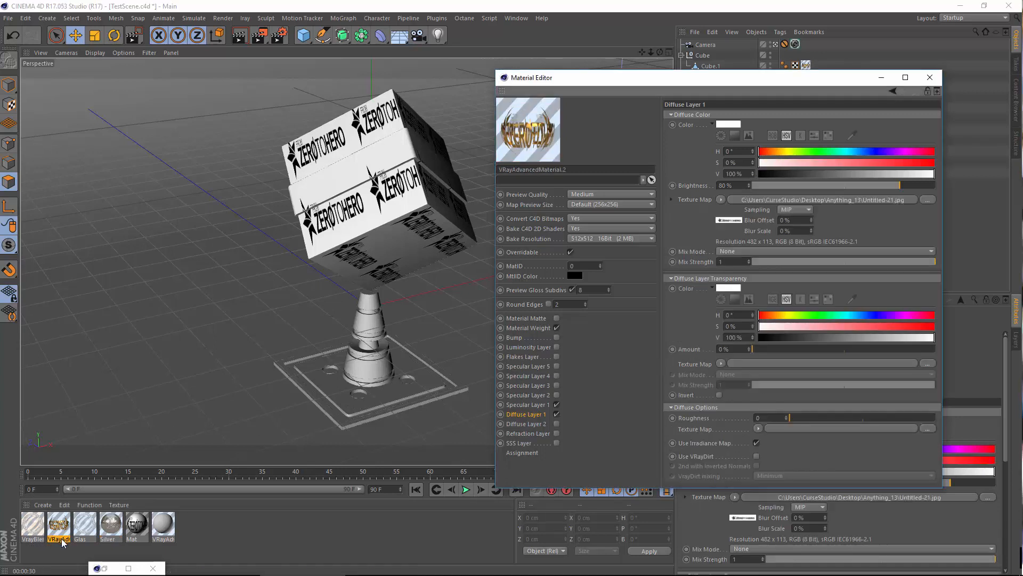
double_click(59, 538)
key("BackSpace")
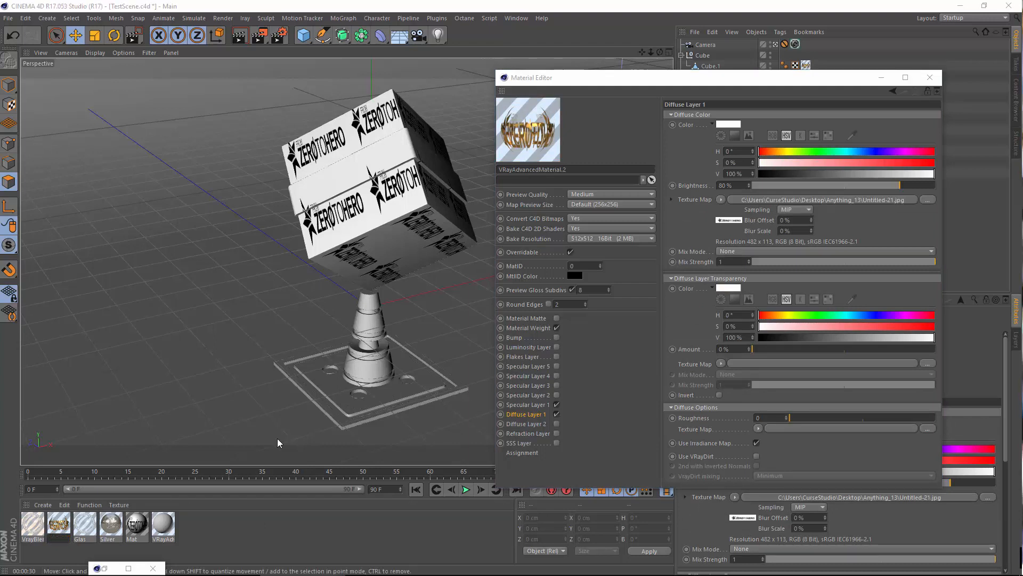
type("Gold Le")
type("tt")
key("BackSpace")
key("BackSpace")
key("BackSpace")
type("Zero")
key("Return")
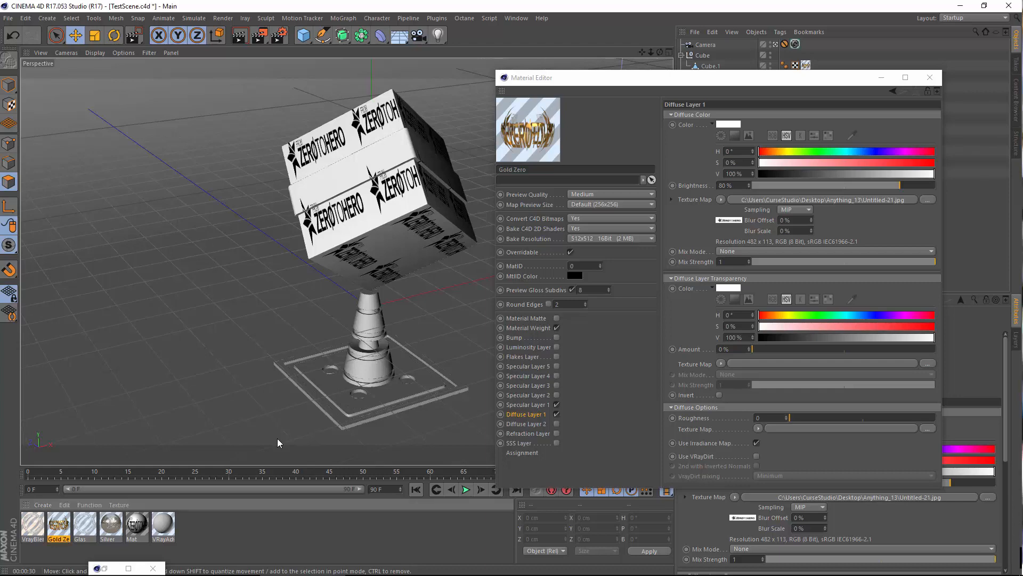
Step: Enable the coat slot directly above the base in VrayBlendMaterial and assign Gold Zero as its Coat Material
left_click(881, 78)
left_click(25, 525)
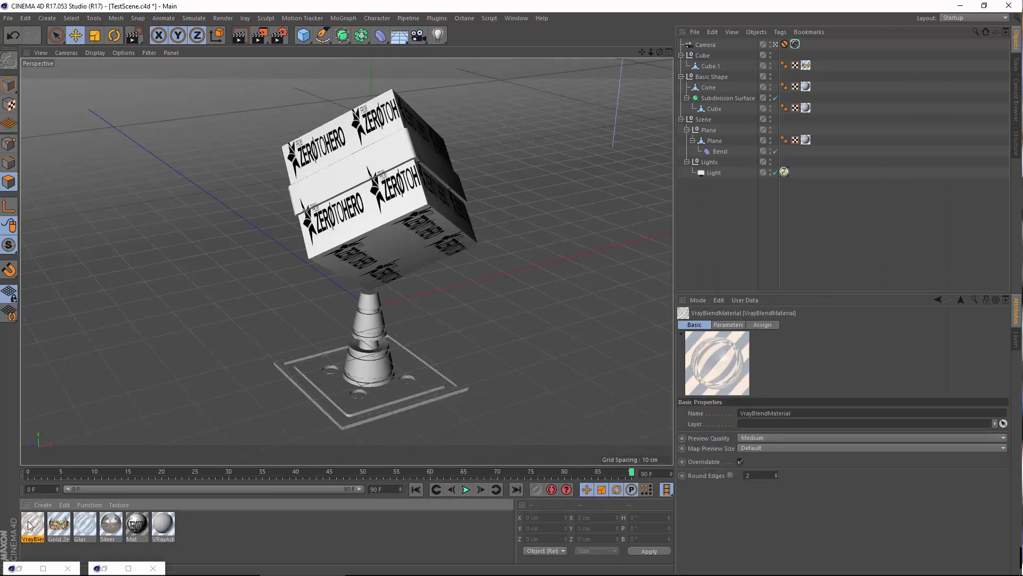
double_click(29, 525)
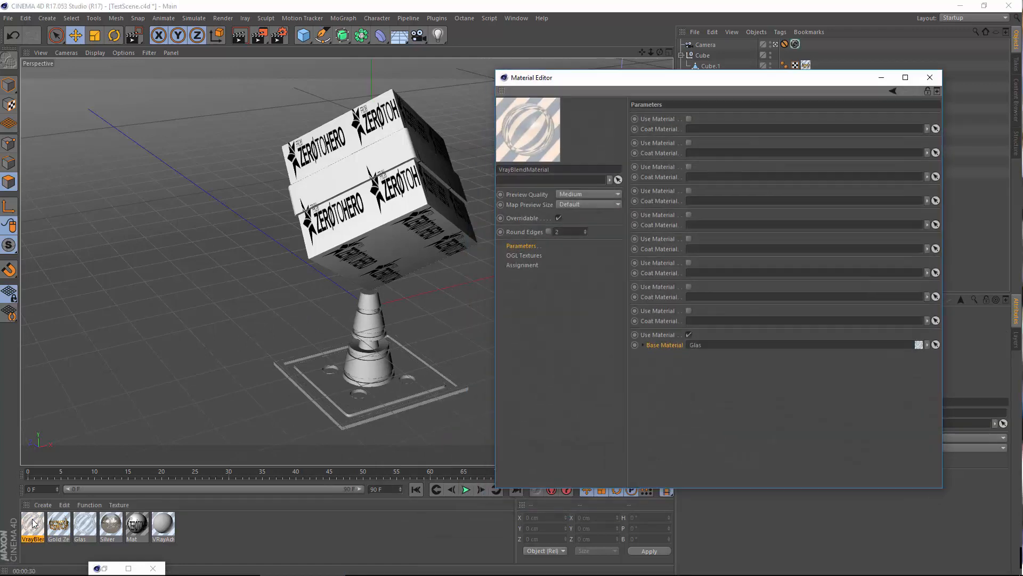
left_click(688, 311)
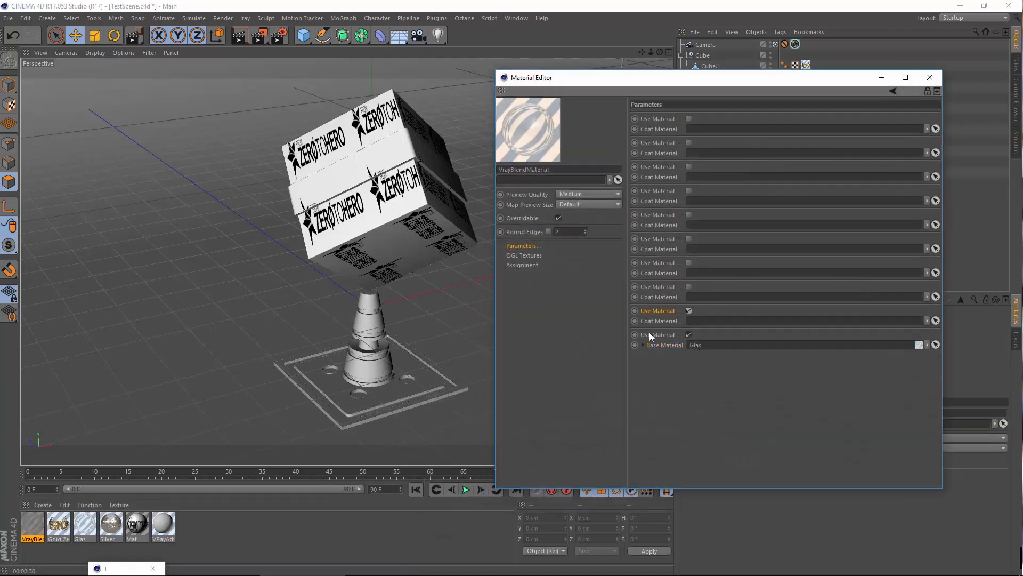
left_click_drag(70, 530, 723, 330)
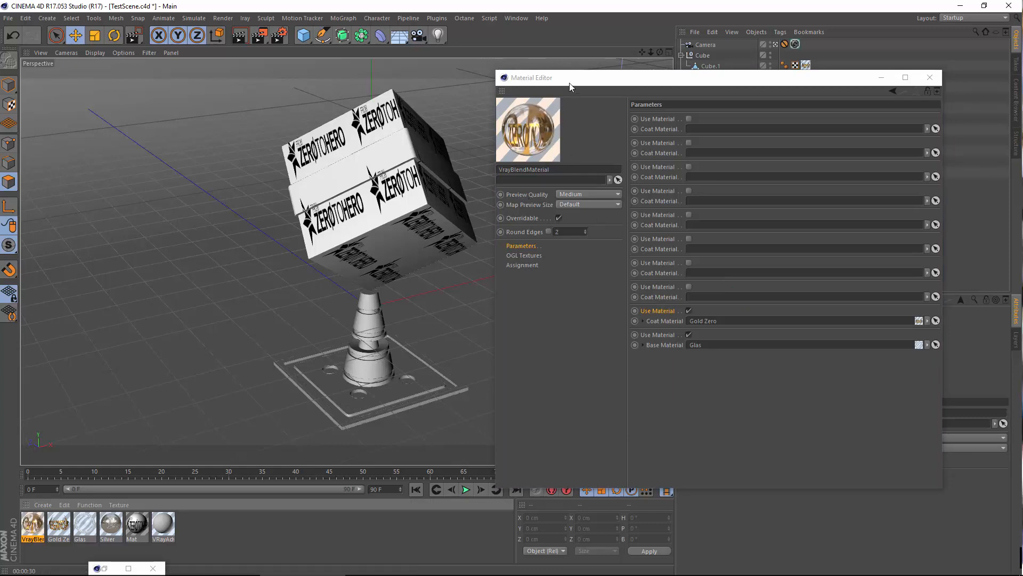
left_click_drag(581, 80, 386, 76)
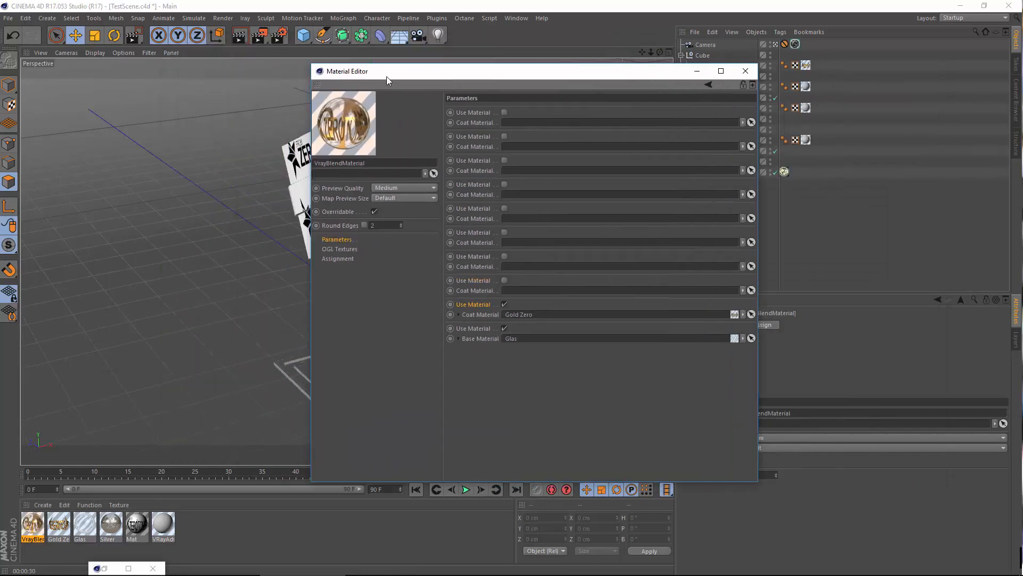
left_click(696, 72)
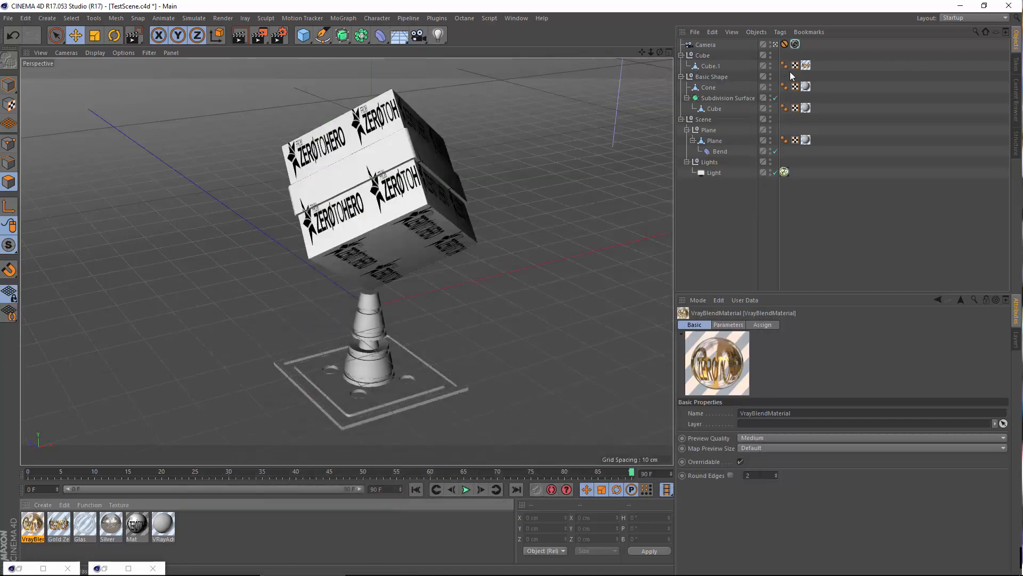
Step: Replace Gold Zero with VrayBlendMaterial on Cube.1's texture tag and render a region around the cube
left_click(806, 65)
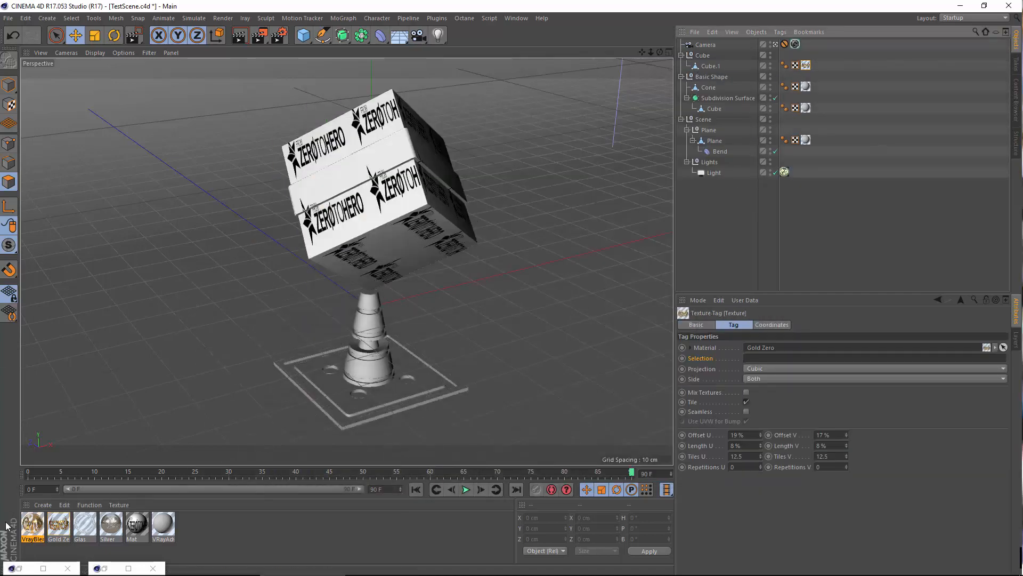
left_click_drag(34, 525, 807, 65)
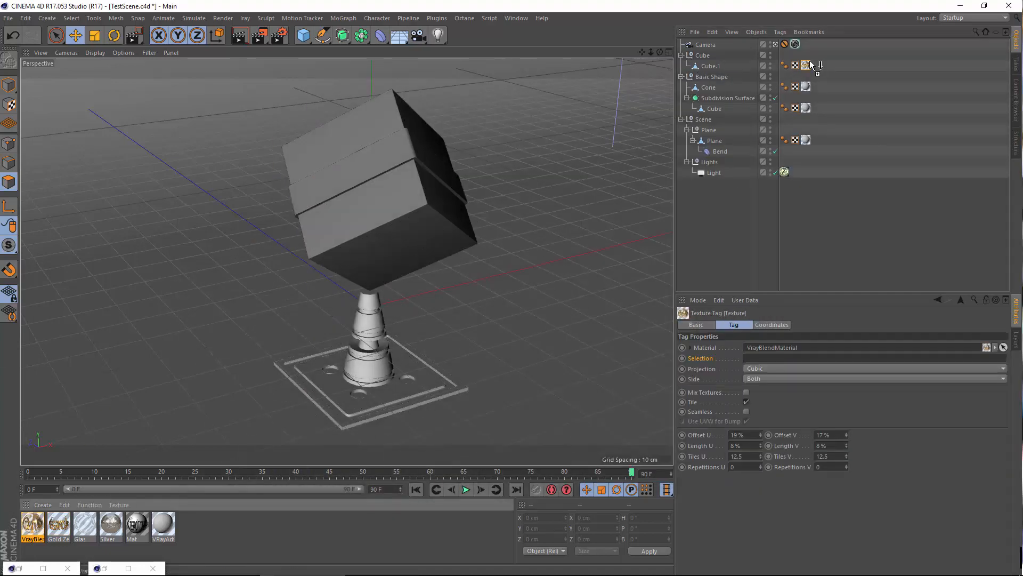
left_click_drag(259, 35, 290, 52)
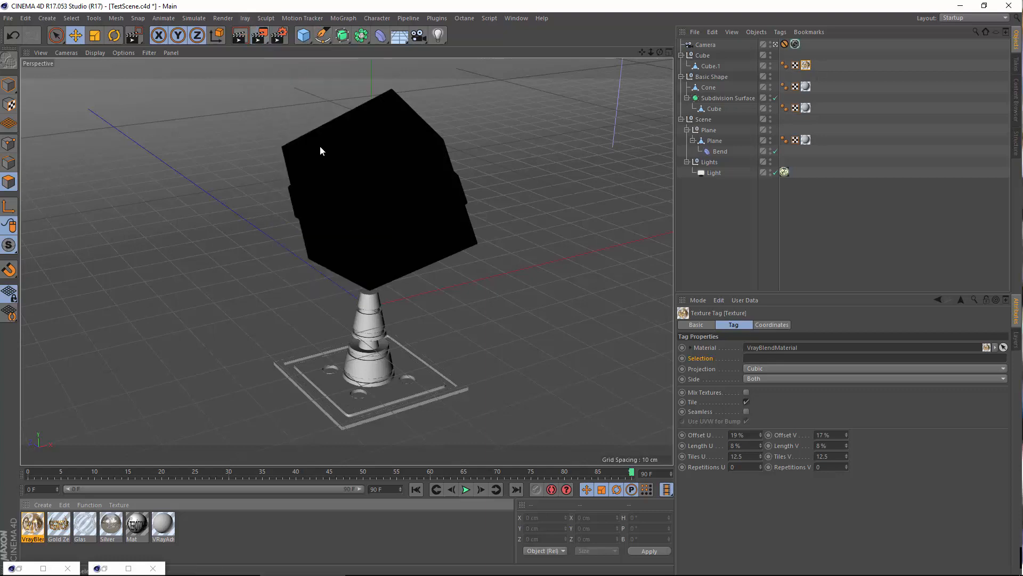
left_click_drag(266, 90, 495, 323)
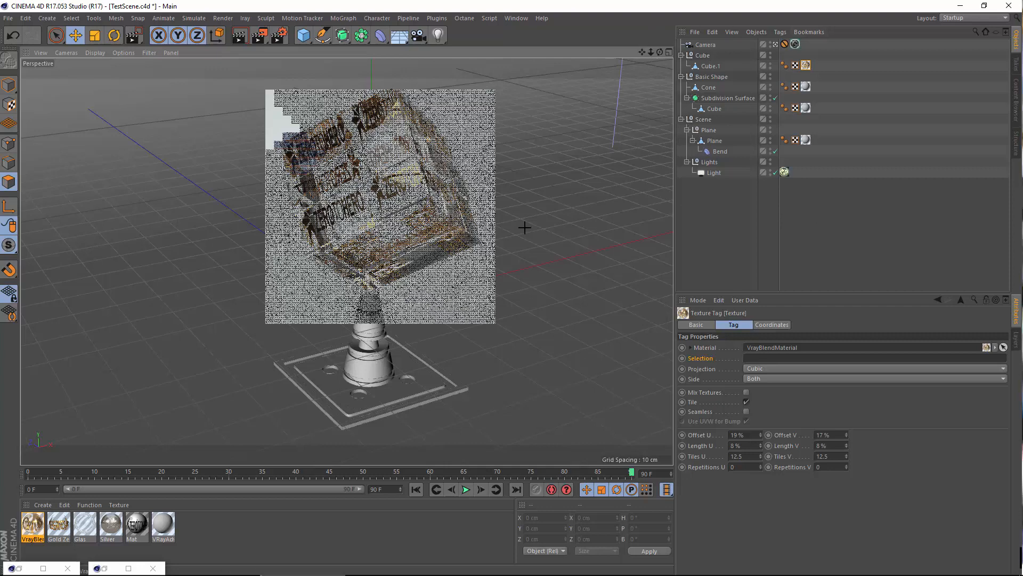
Step: Check the VrayBridge antialiasing values in the render settings
left_click(277, 37)
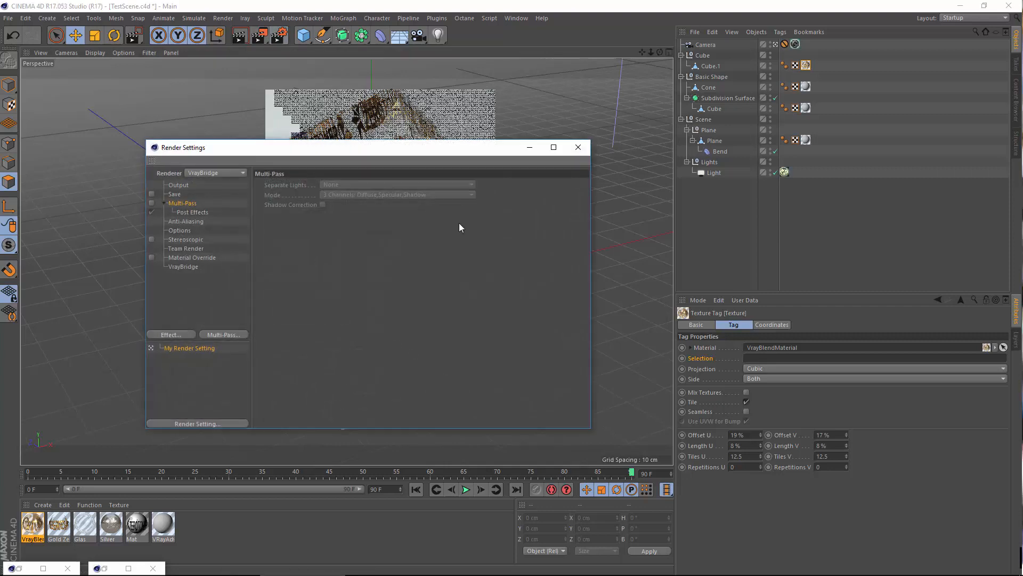
left_click(184, 266)
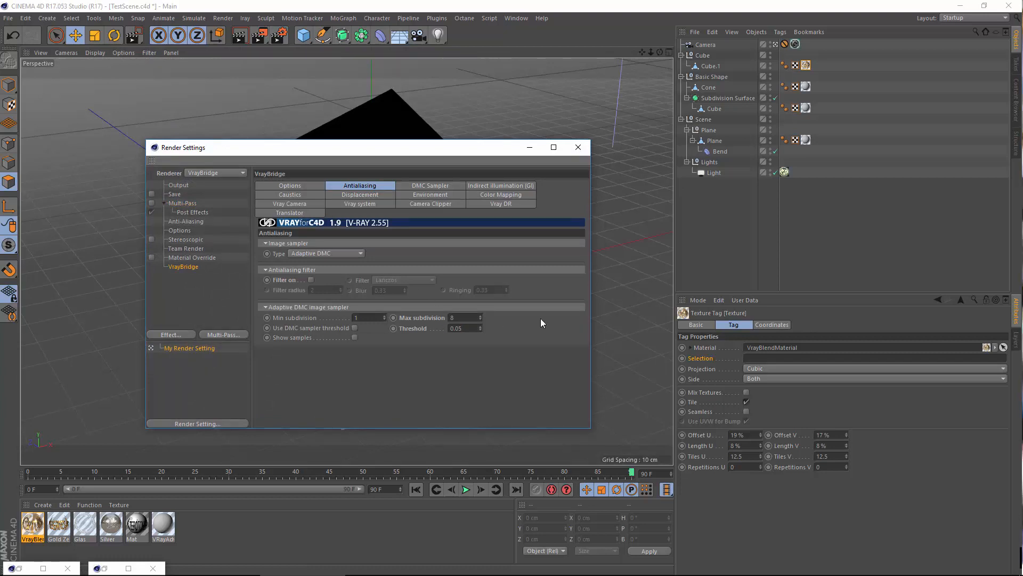
left_click(579, 148)
Step: Render the full scene to the Picture Viewer and inspect the glass cube with the gold logo
left_click(223, 18)
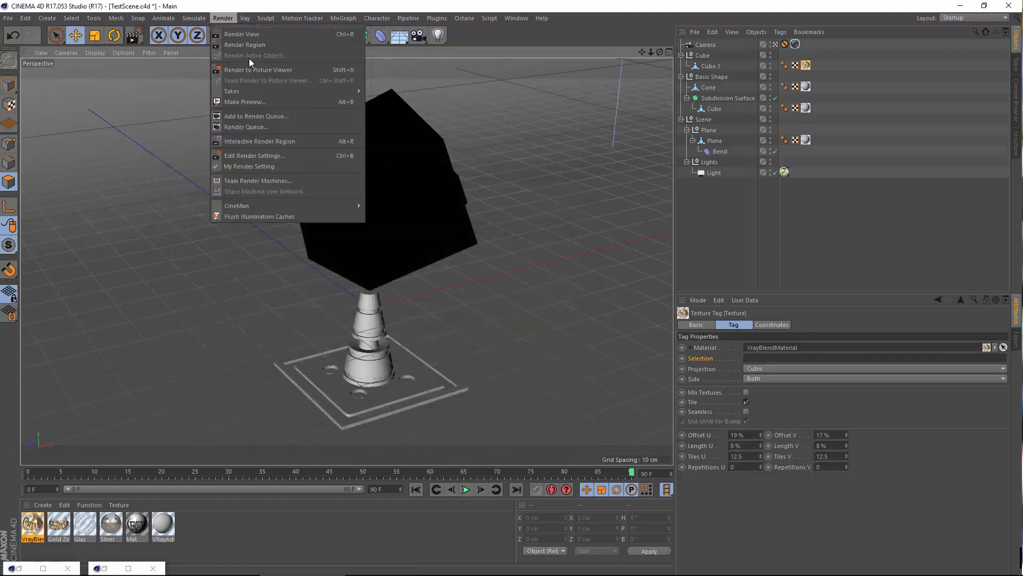
left_click(264, 69)
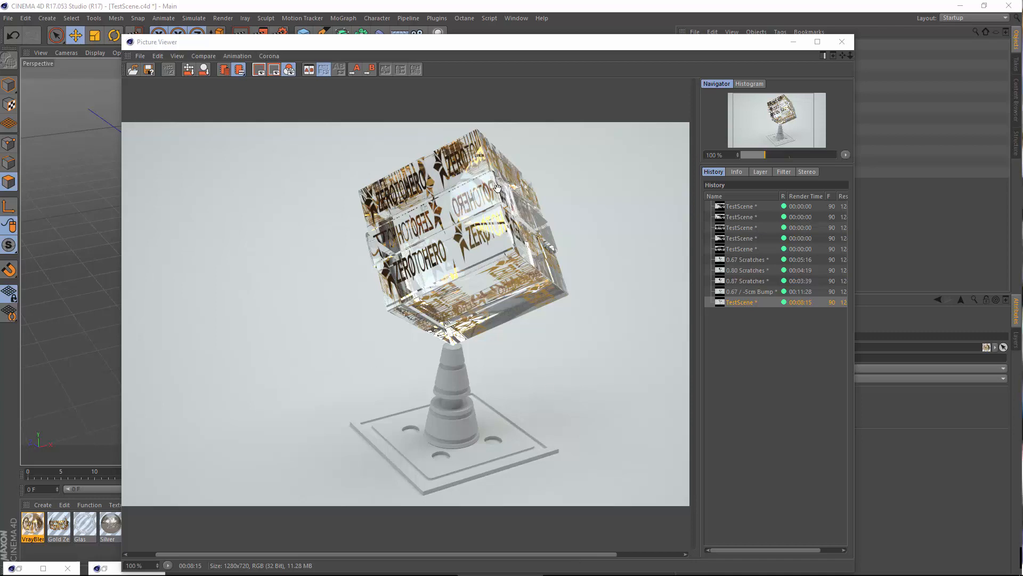
left_click(846, 41)
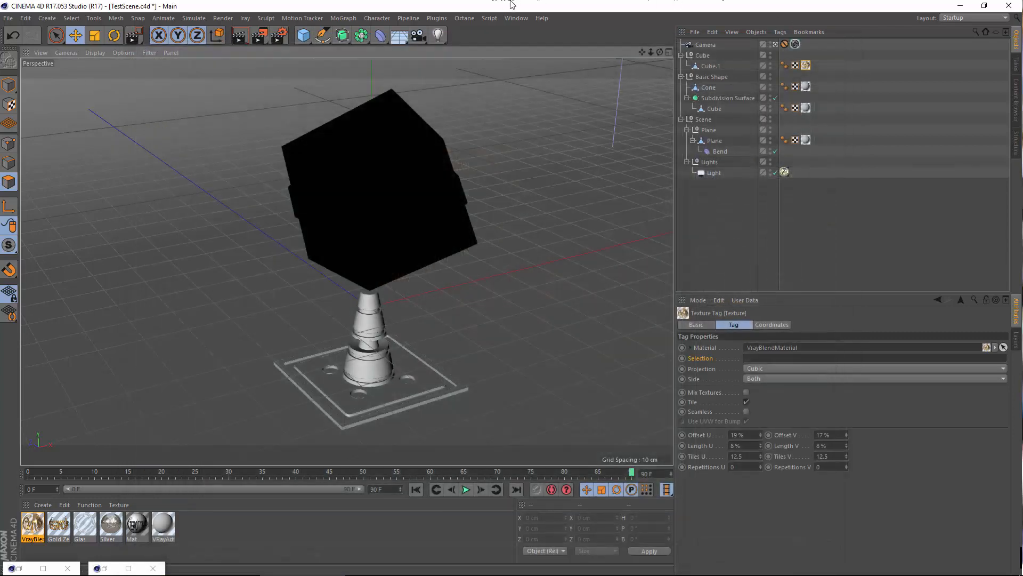
Step: Restore and close the minimized Gold Zero preview and the Material Editor showing VrayBlendMaterial
left_click(98, 568)
left_click(104, 568)
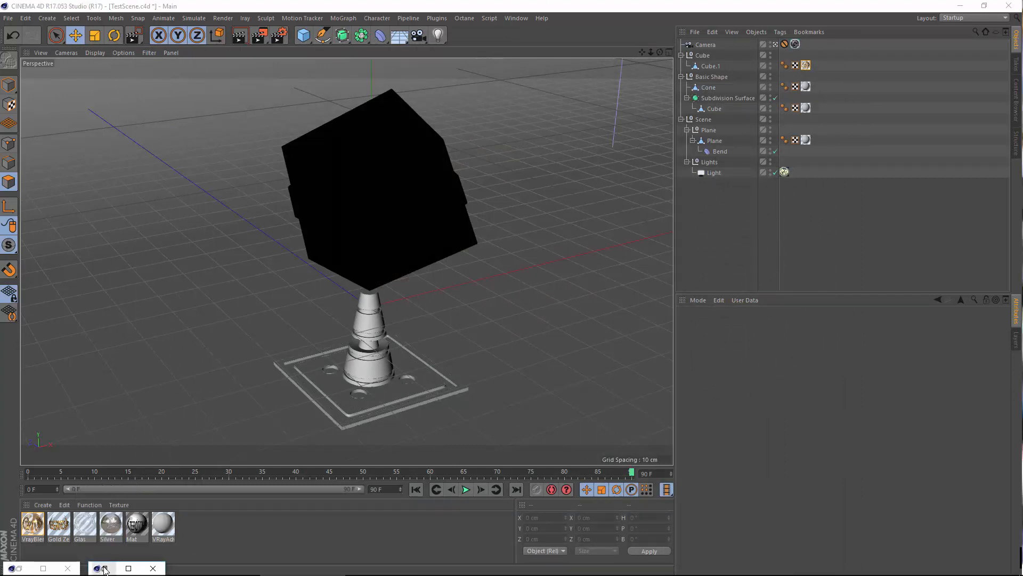
left_click(106, 569)
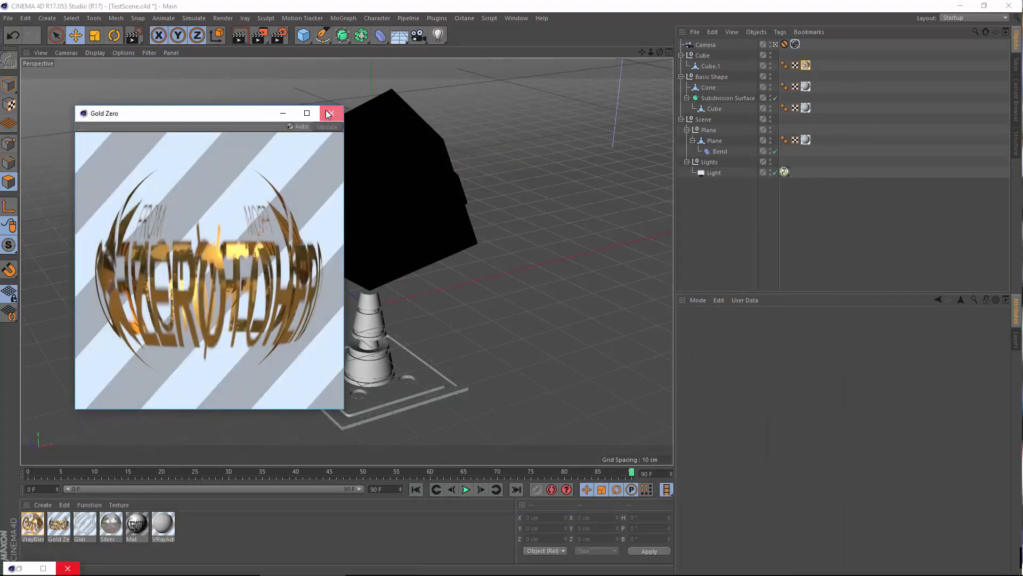
left_click(331, 113)
double_click(19, 568)
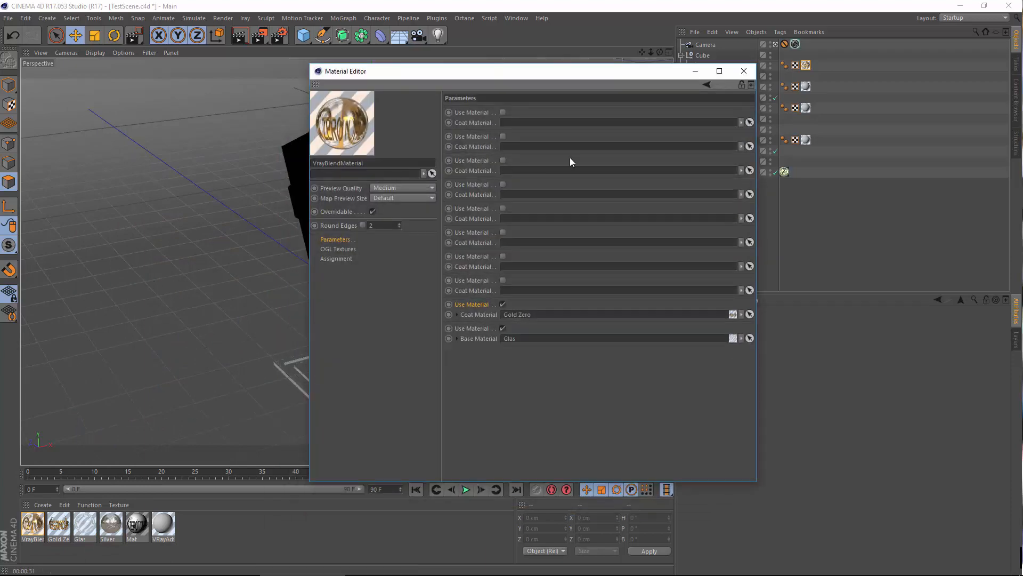
left_click(742, 70)
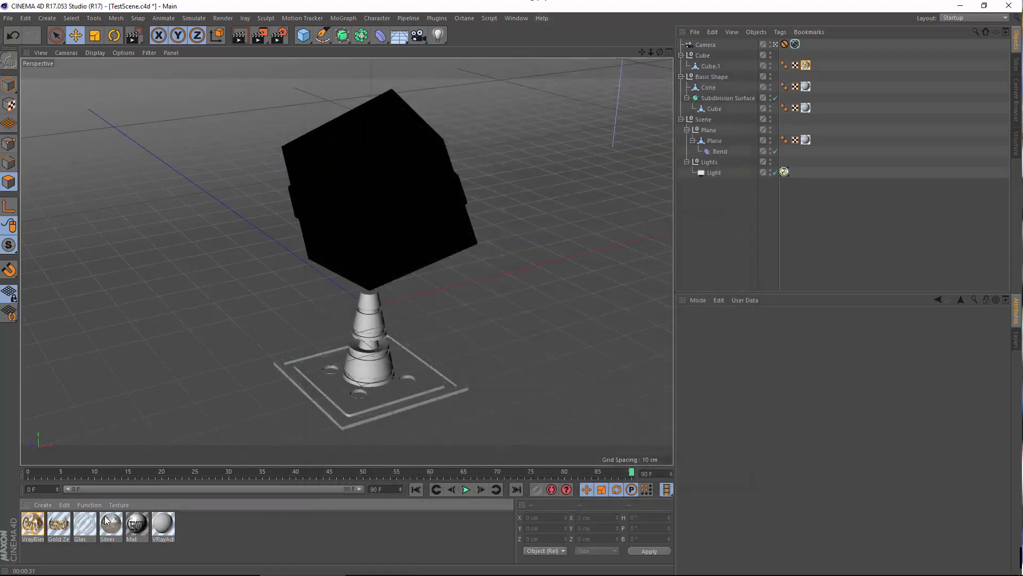
Step: Create a Vray2SidedMaterial from the VrayBridge shaders and open it in the Material Editor to show its side material parameters
left_click(37, 506)
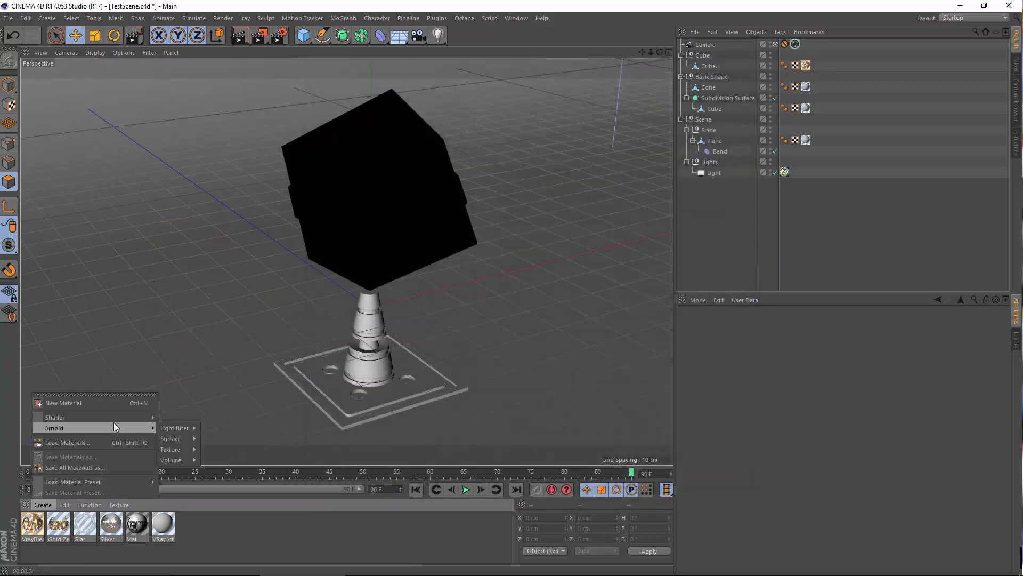
mouse_move(113, 420)
mouse_move(211, 399)
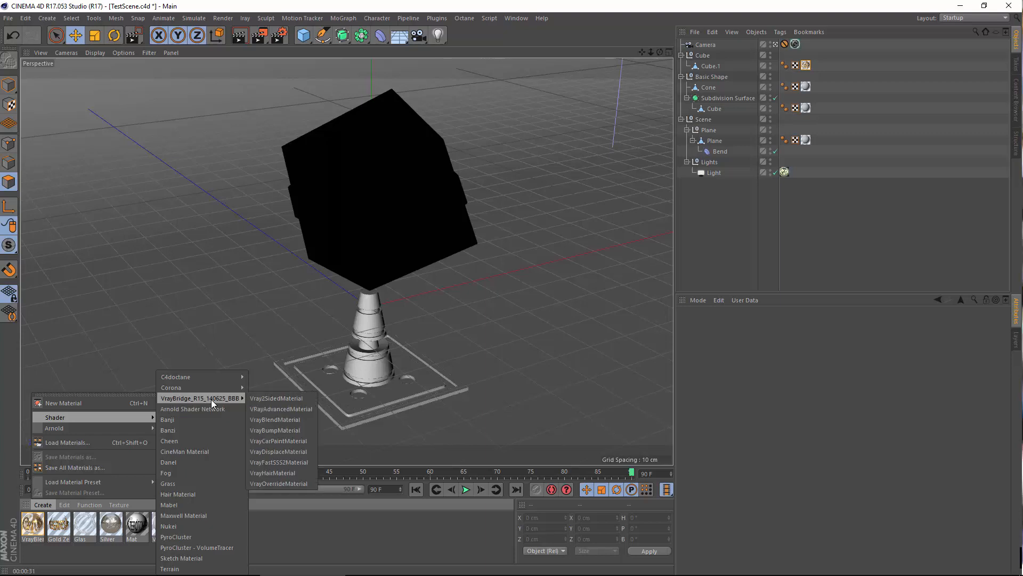
left_click(302, 400)
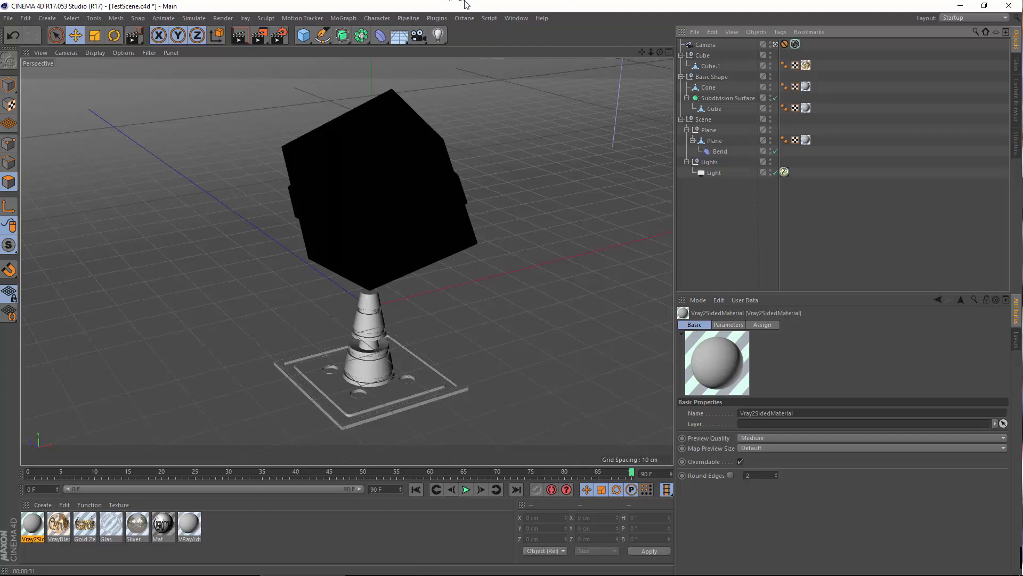
double_click(33, 525)
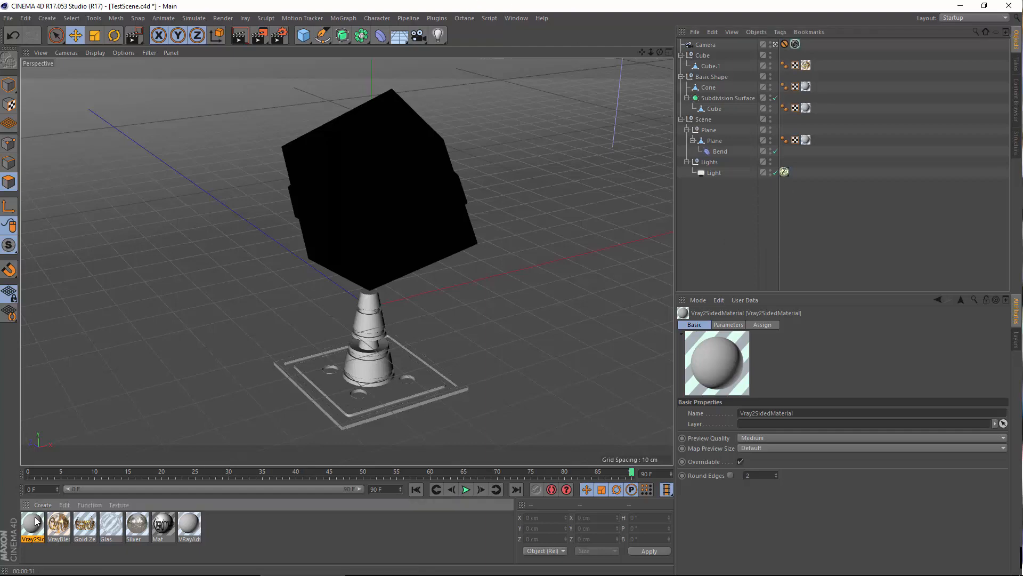
left_click_drag(396, 73, 464, 89)
left_click(400, 127)
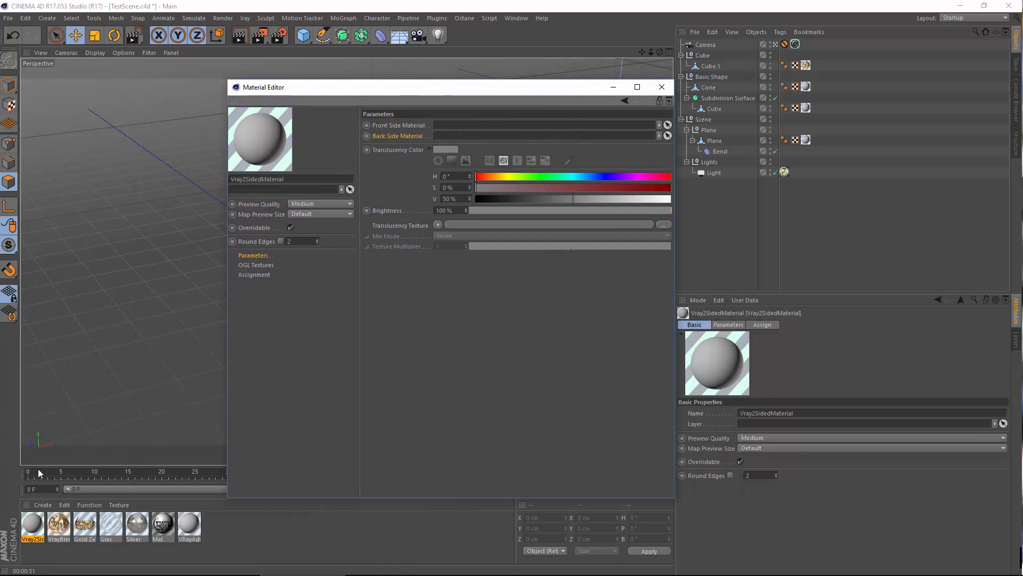
Step: Create a VRayAdvancedMaterial and load GrassStraw.jpg as the Texture Map of its Diffuse Layer 1 color
left_click(42, 504)
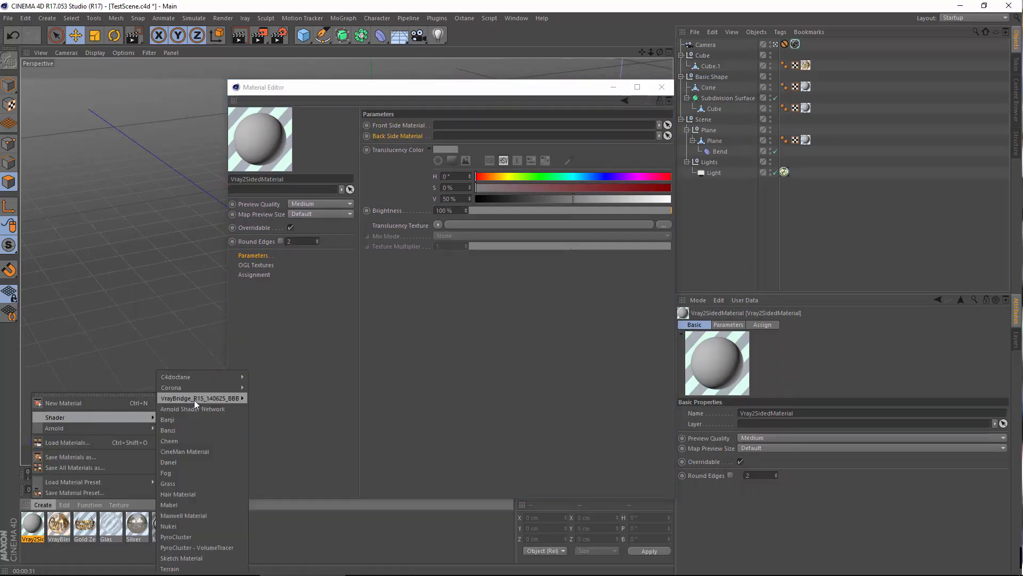
left_click(279, 407)
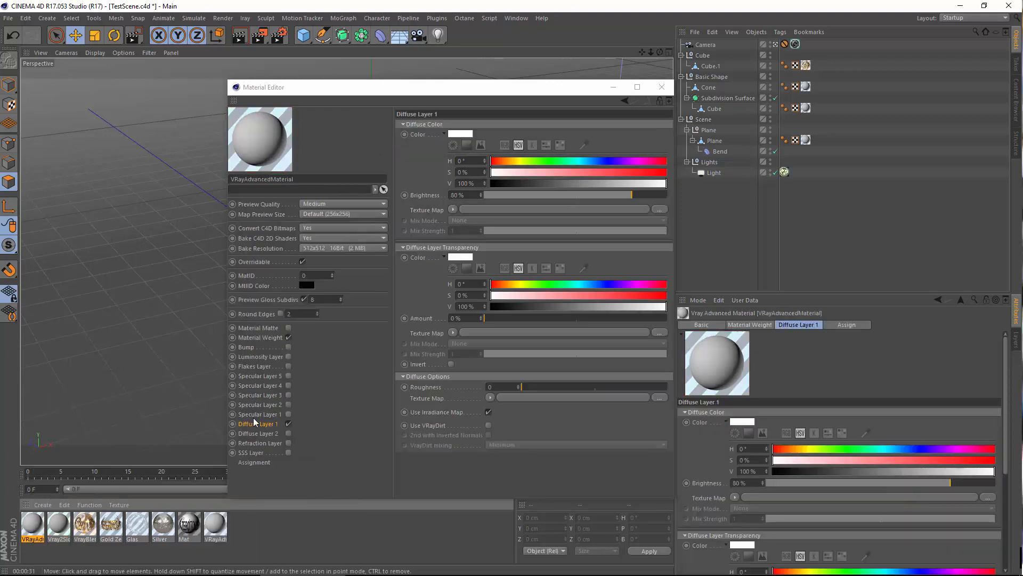
left_click(453, 209)
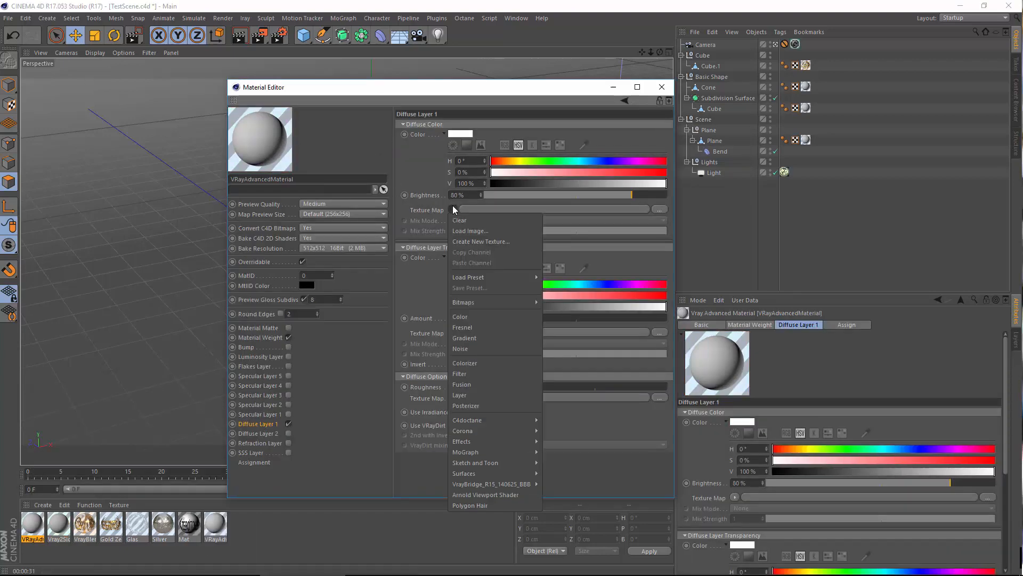
left_click(475, 232)
left_click(307, 178)
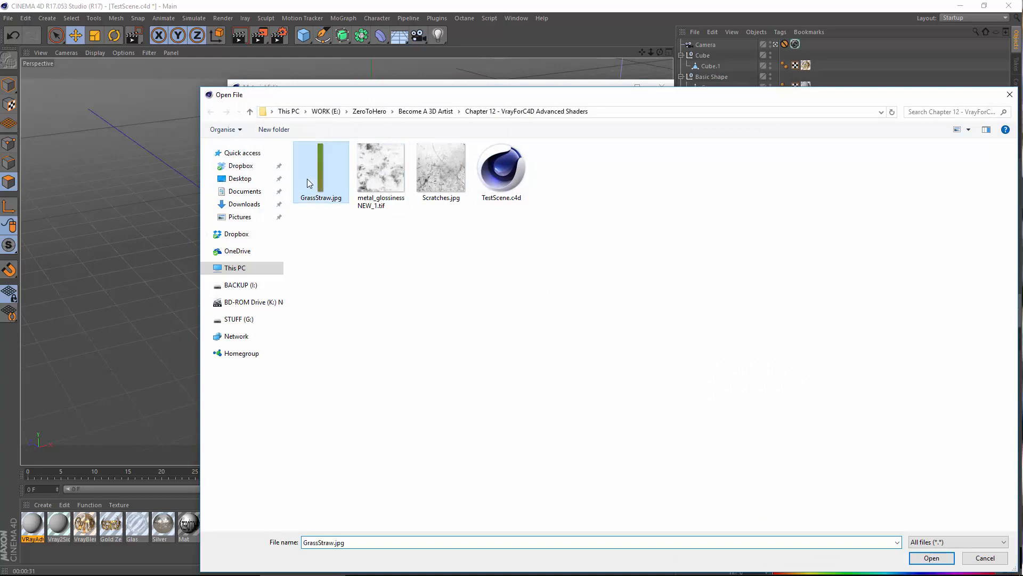
left_click(929, 558)
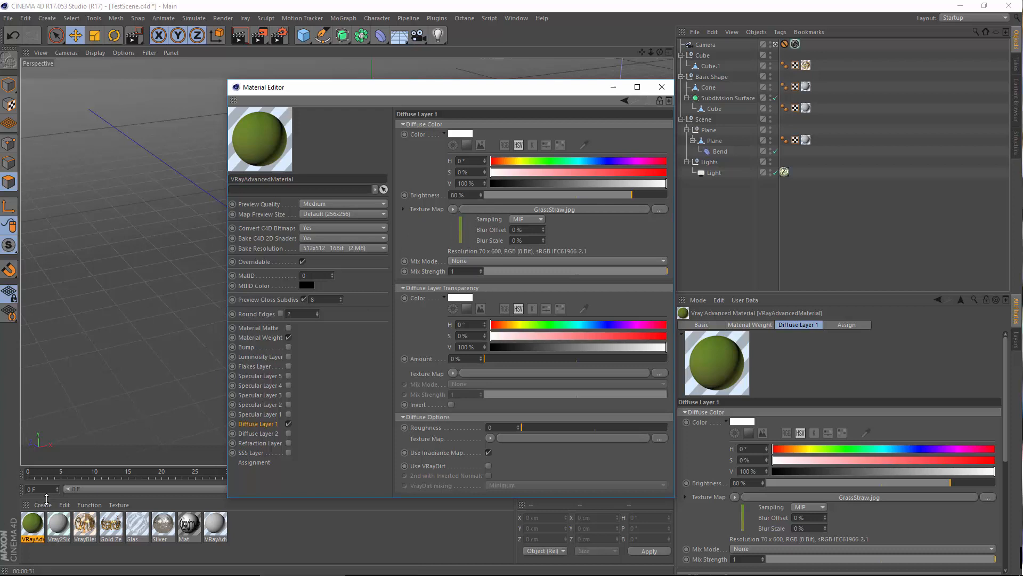
Step: Duplicate the grass VRayAdvancedMaterial and assign the first of the two as Front Side Material of Vray2SidedMaterial
left_click(34, 526)
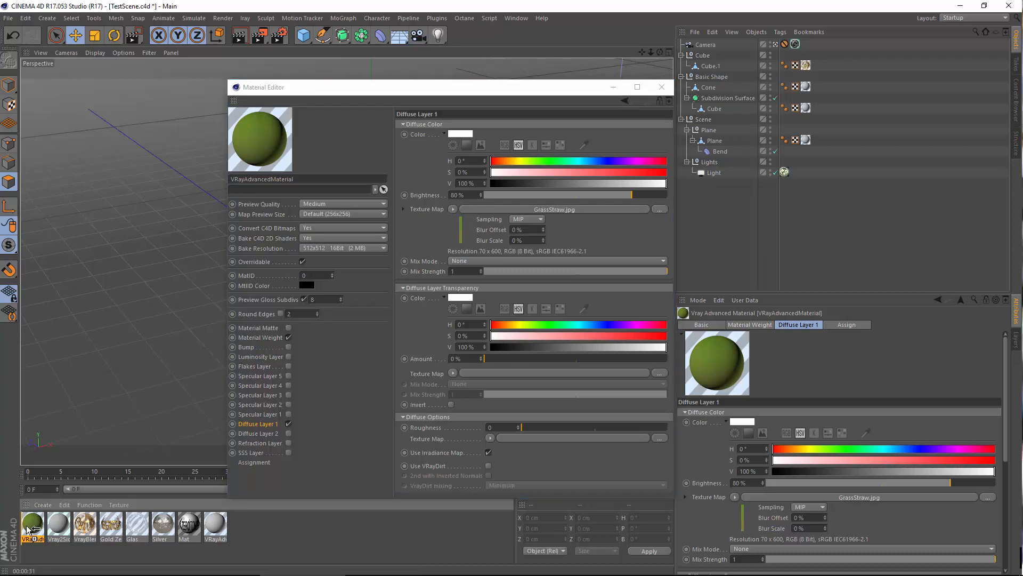
key("ctrl+c")
key("ctrl+v")
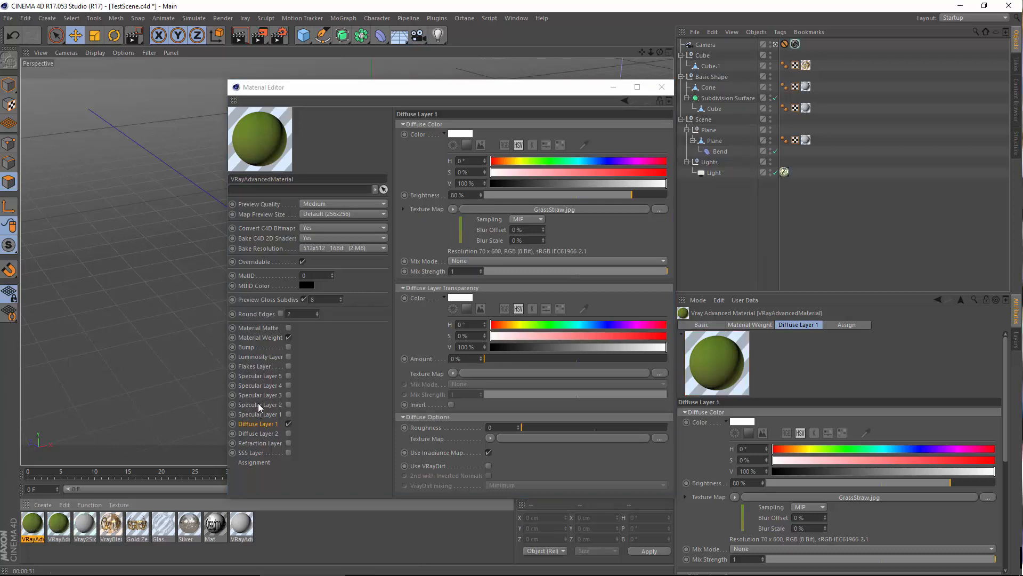
left_click(91, 520)
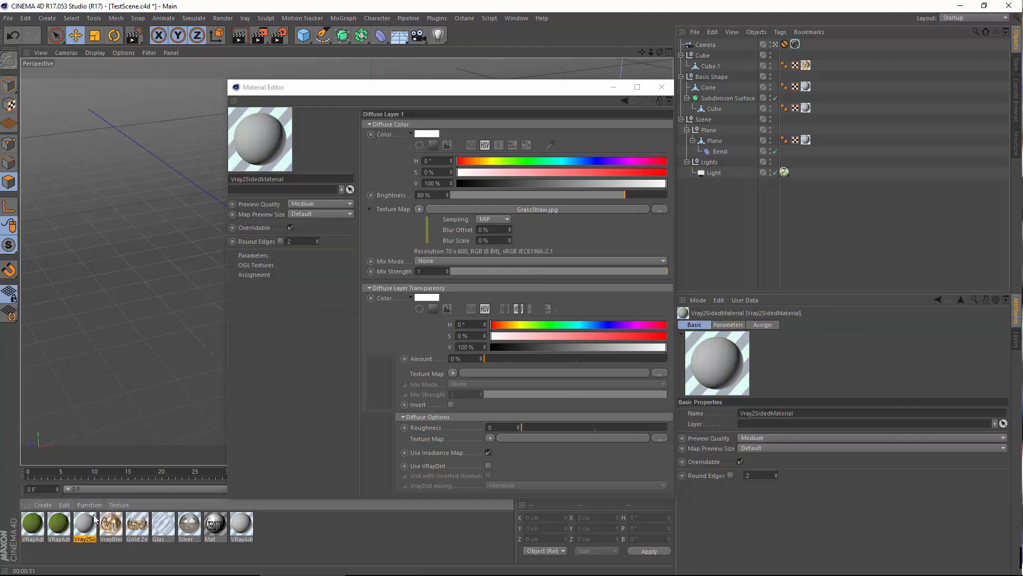
left_click_drag(32, 530, 451, 128)
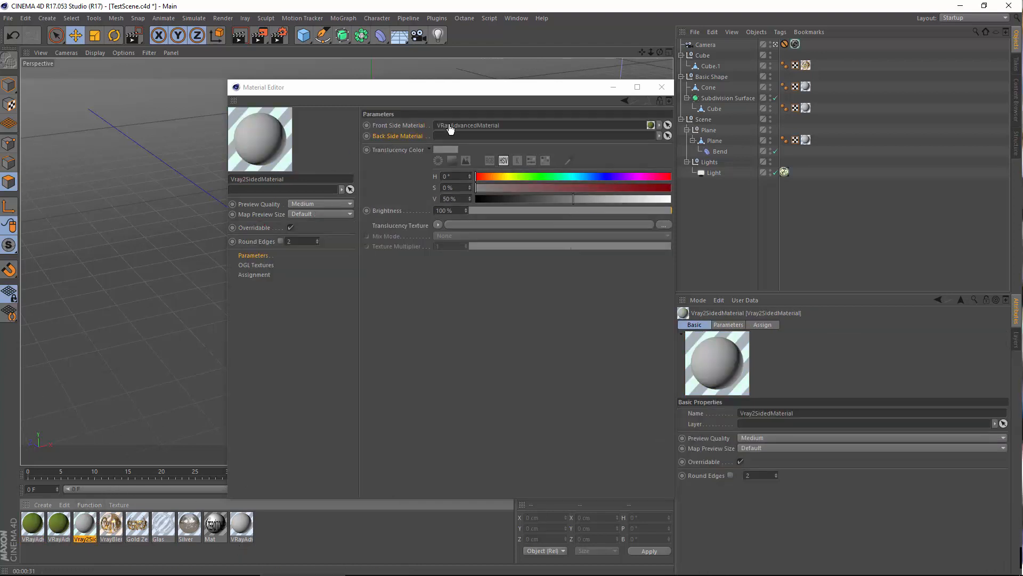
Step: Rename the two grass materials Straw1 and Straw2
left_click(33, 525)
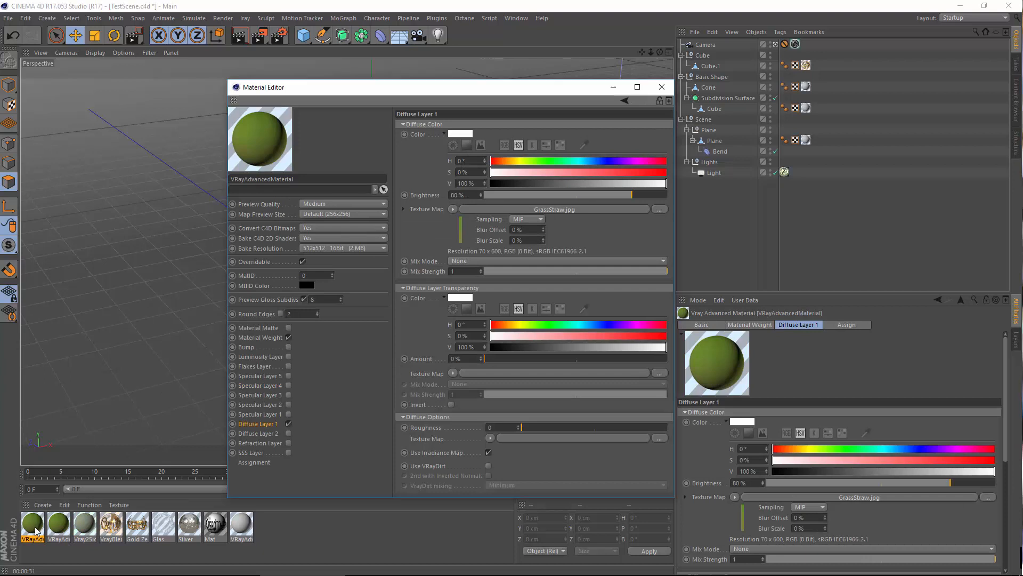
double_click(318, 179)
type("Straw1")
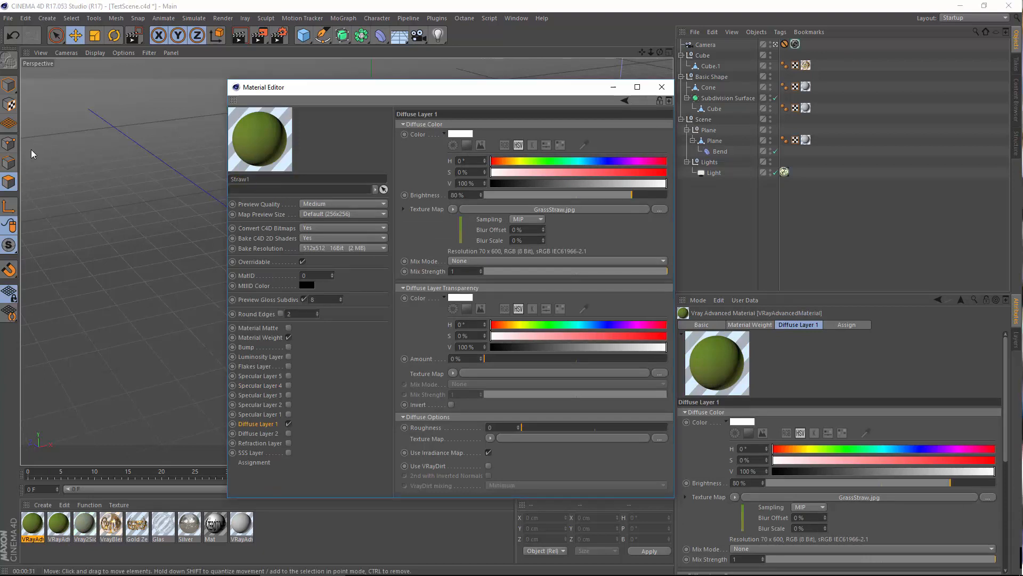
key("Return")
left_click(56, 526)
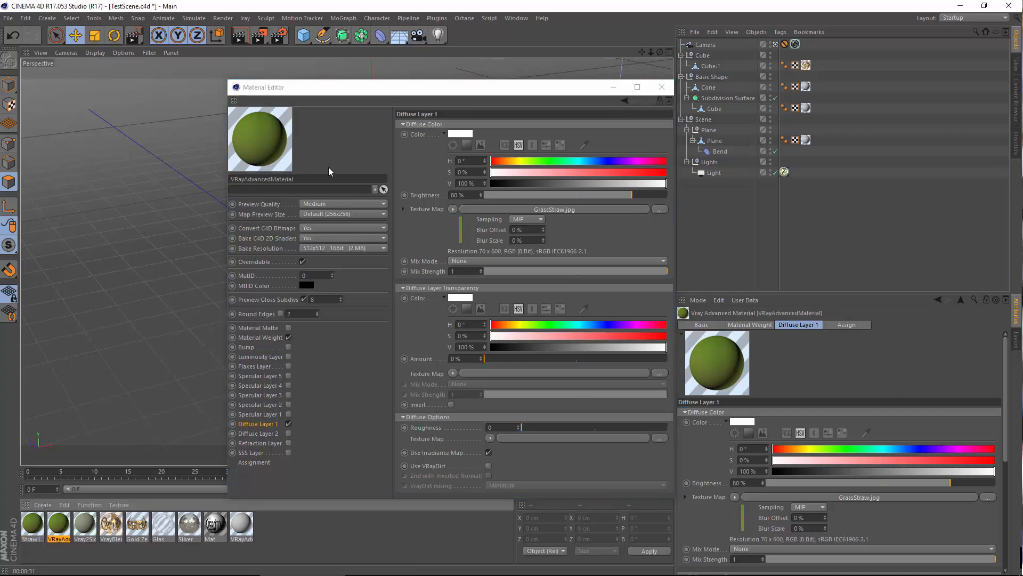
double_click(313, 179)
type("Stra")
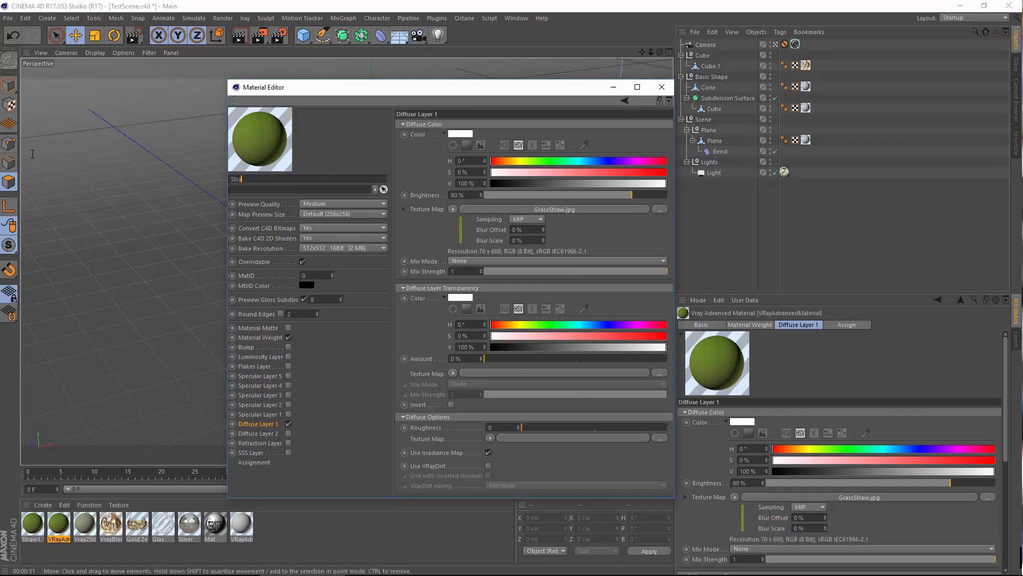
type("w2")
key("Return")
left_click(239, 526)
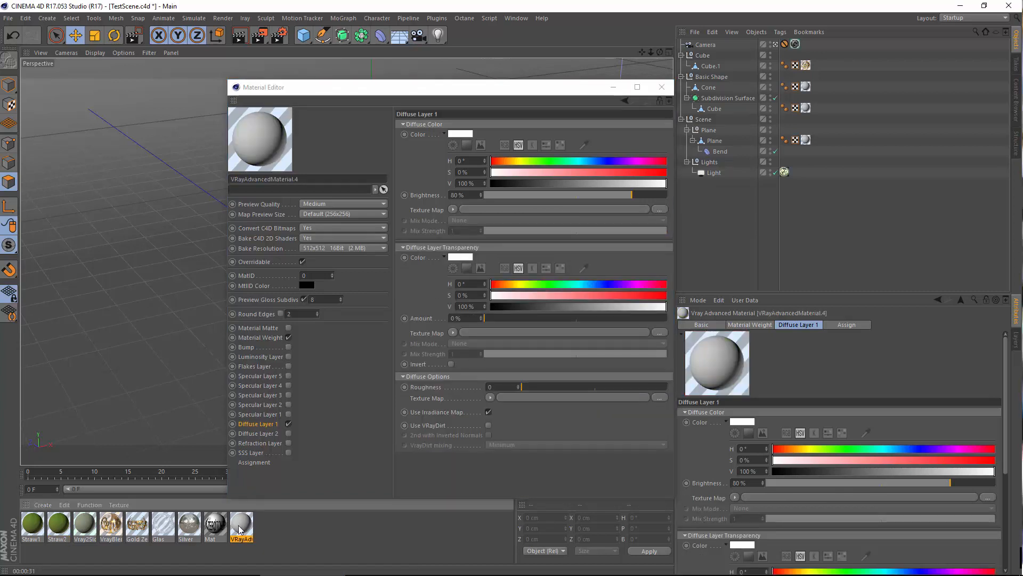
Step: Rename Vray2SidedMaterial as 2Sided and assign Straw2 as its Back Side Material
left_click(81, 533)
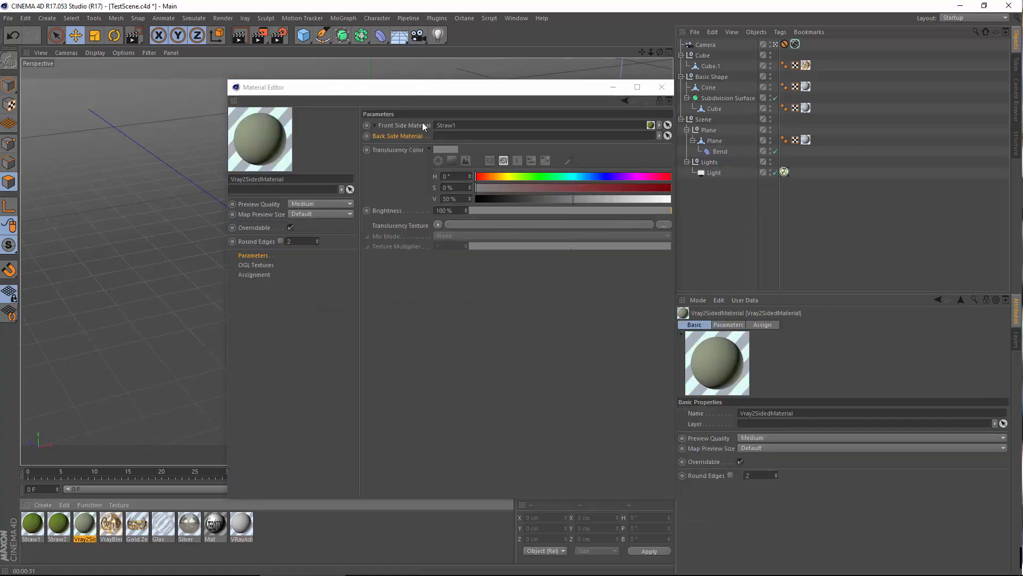
left_click_drag(293, 182, 115, 178)
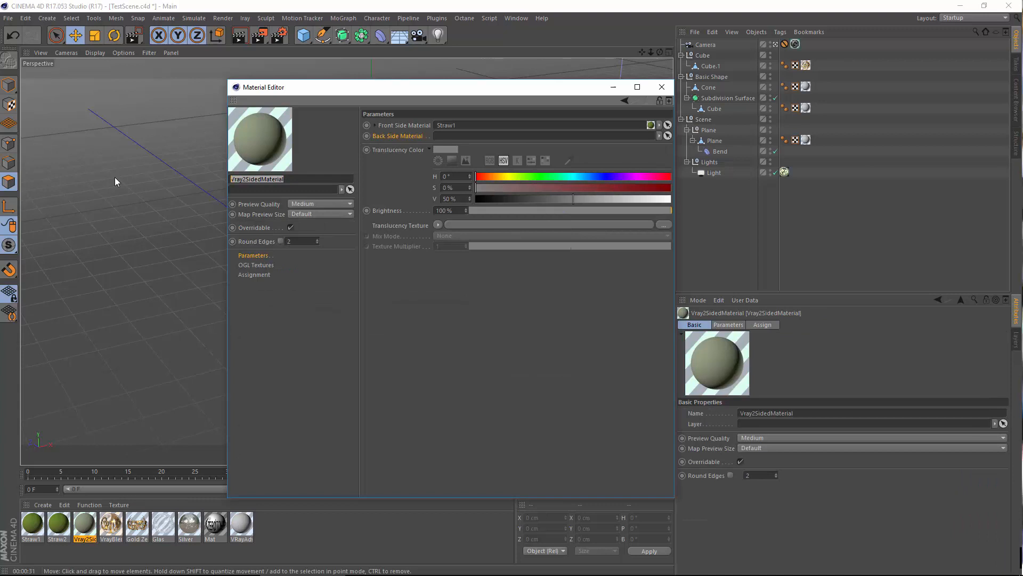
type("2Sided")
key("Return")
left_click_drag(62, 525, 478, 137)
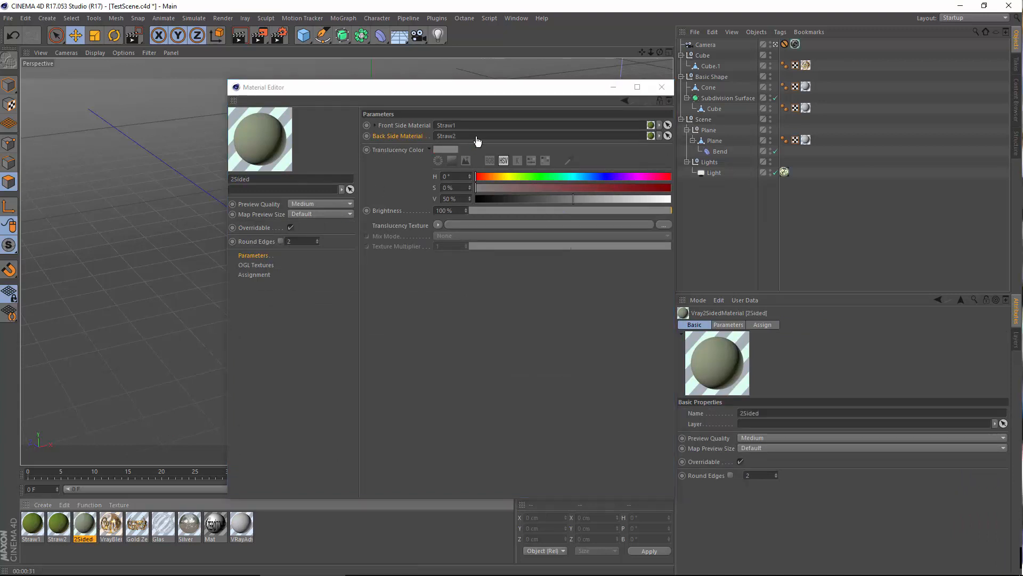
left_click(391, 187)
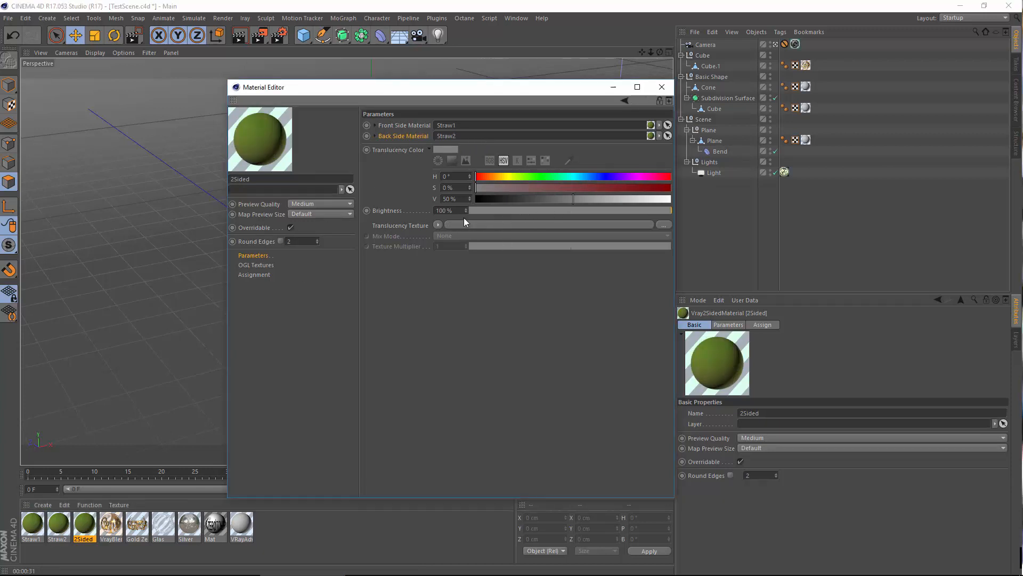
Step: Try white and black as the Translucency Color of 2Sided and settle on a mid grey with V about 49%
left_click(445, 149)
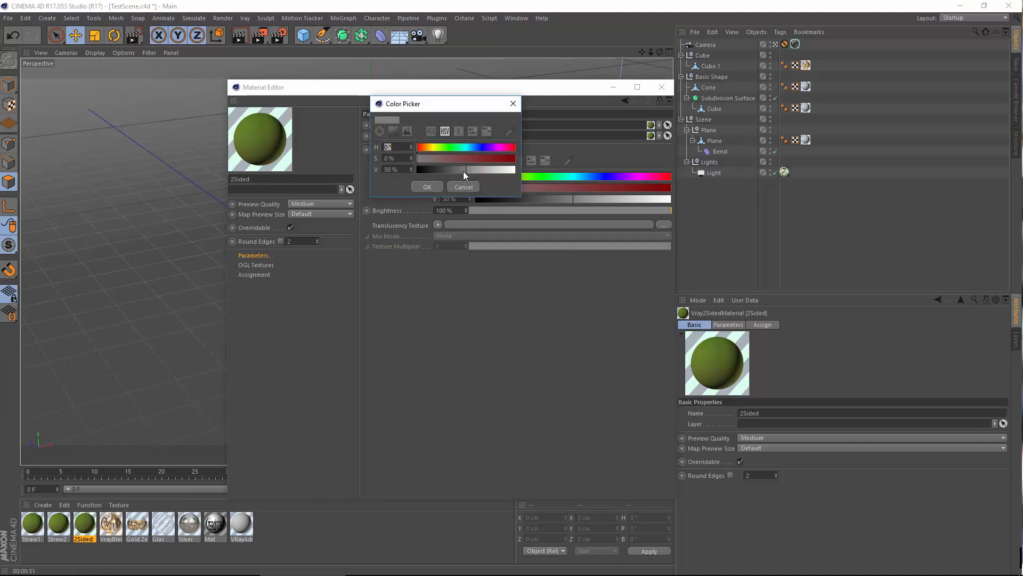
left_click_drag(465, 172, 530, 173)
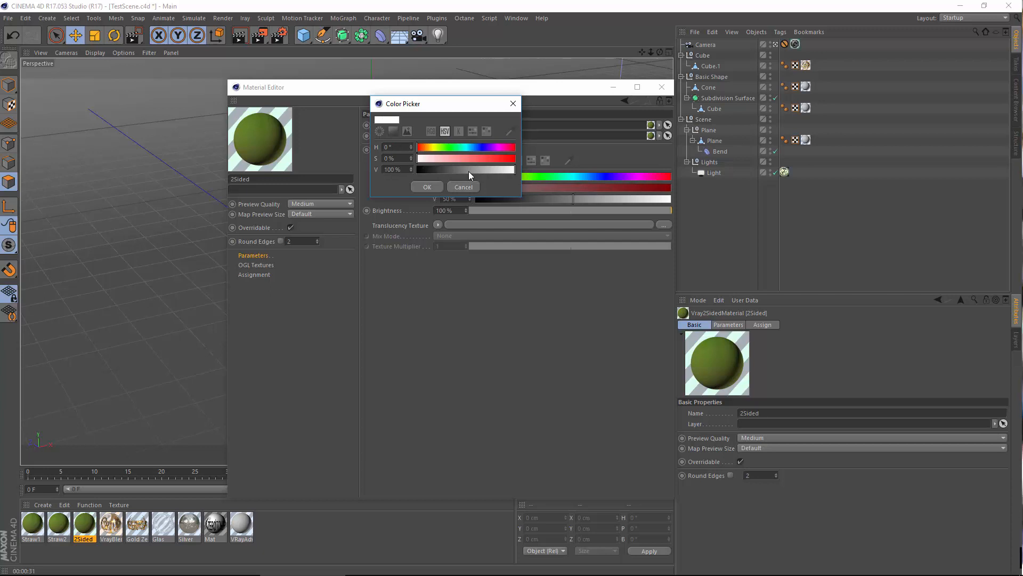
left_click_drag(410, 109, 530, 182)
left_click_drag(543, 241, 372, 261)
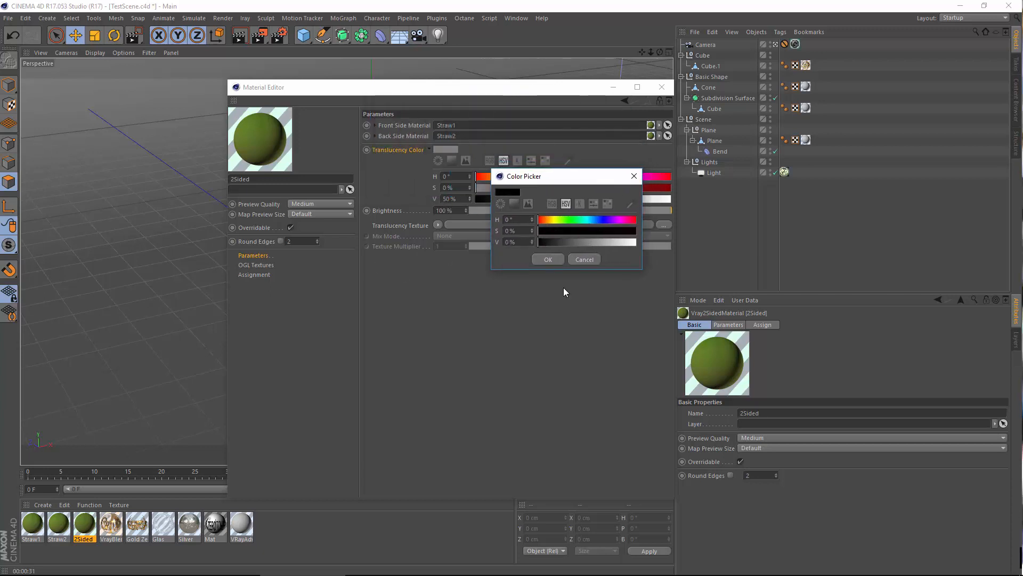
left_click_drag(538, 244, 588, 244)
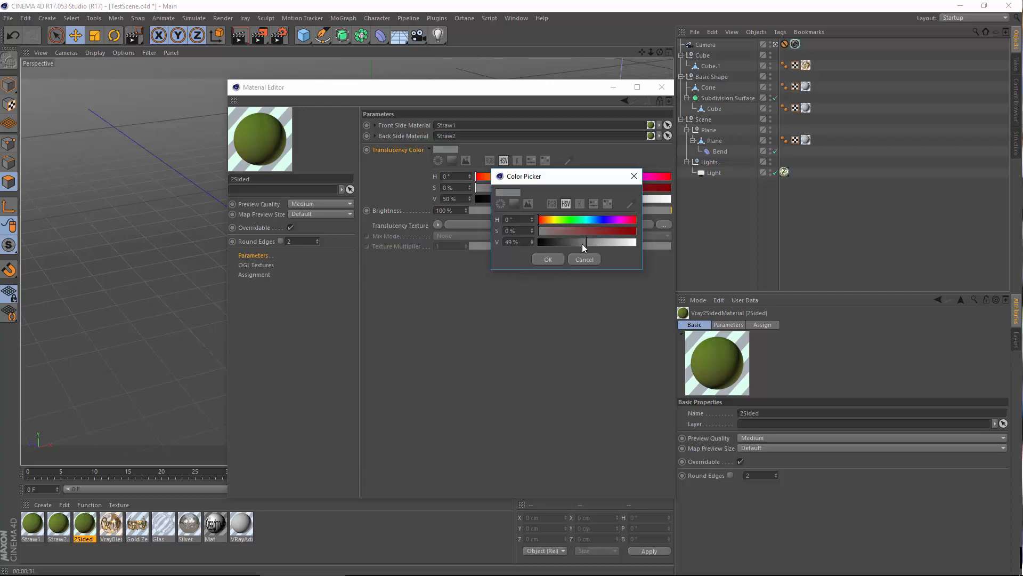
left_click(541, 257)
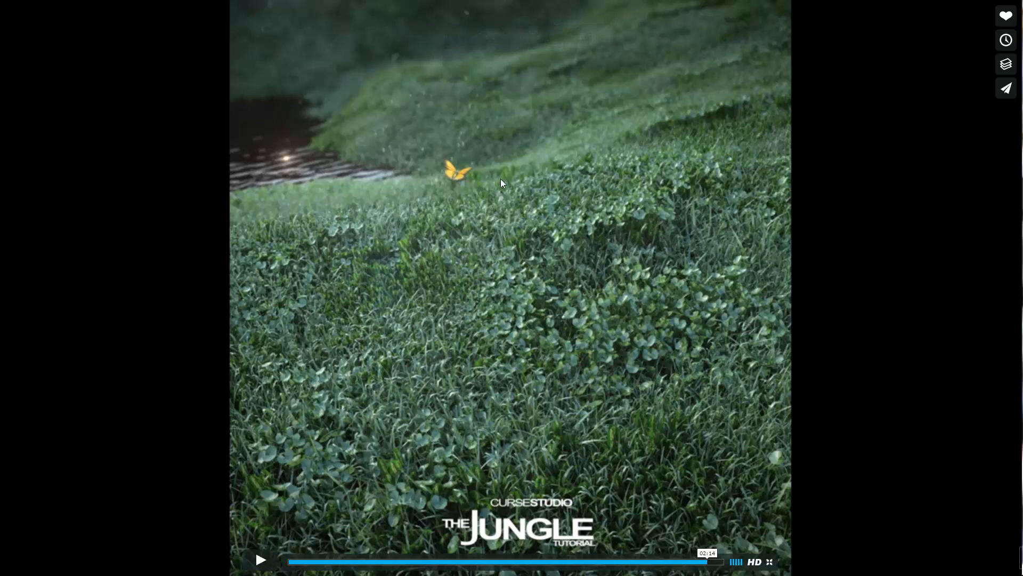
Step: View the grass frame of The Jungle Teaser on Vimeo in the browser, in and out of full screen
left_click(772, 563)
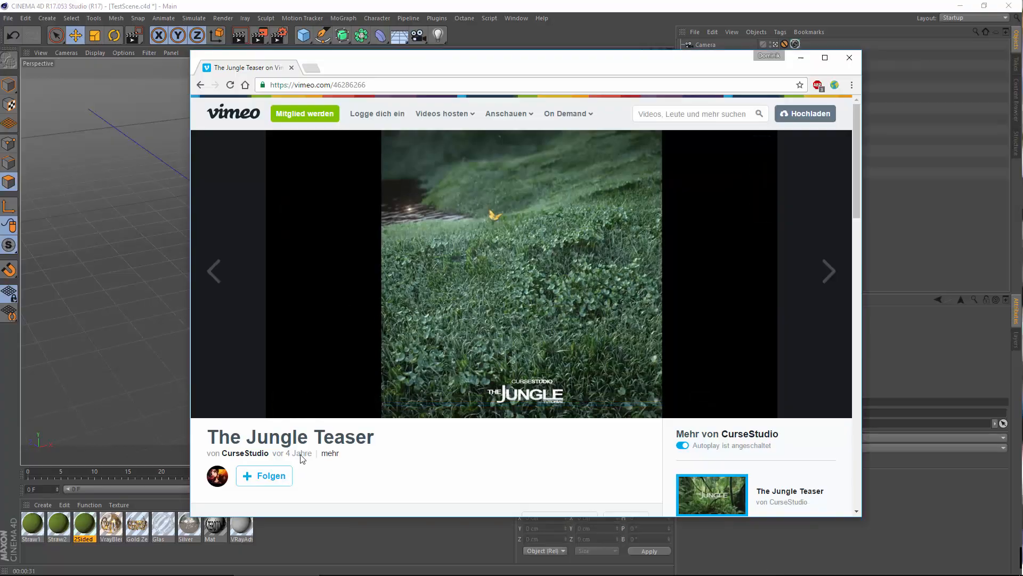
left_click(764, 404)
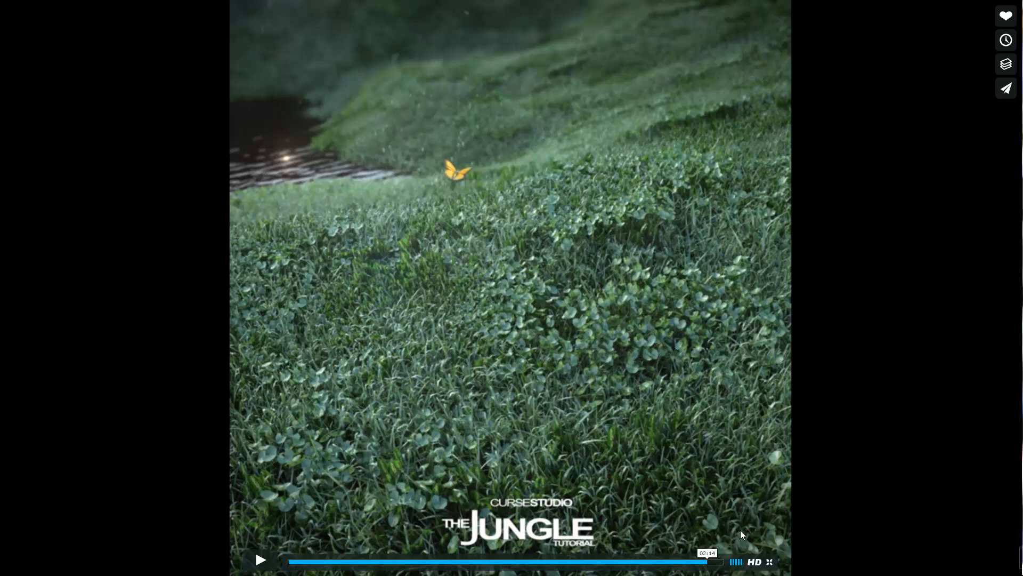
left_click(771, 561)
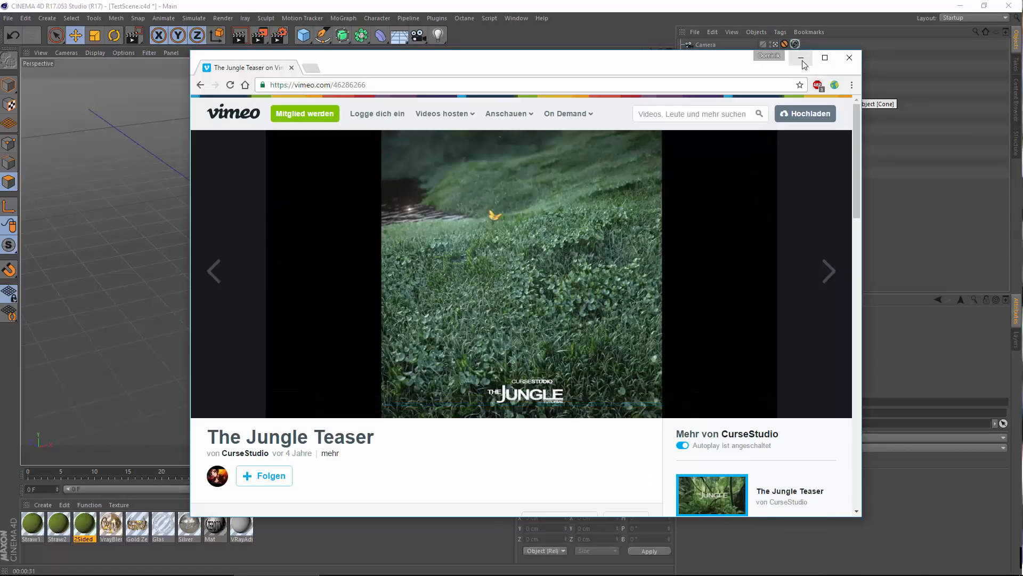
Step: Switch back to Cinema 4D, add a Plane object and scale it down to little more than the pedestal's width
left_click(532, 4)
left_click(662, 86)
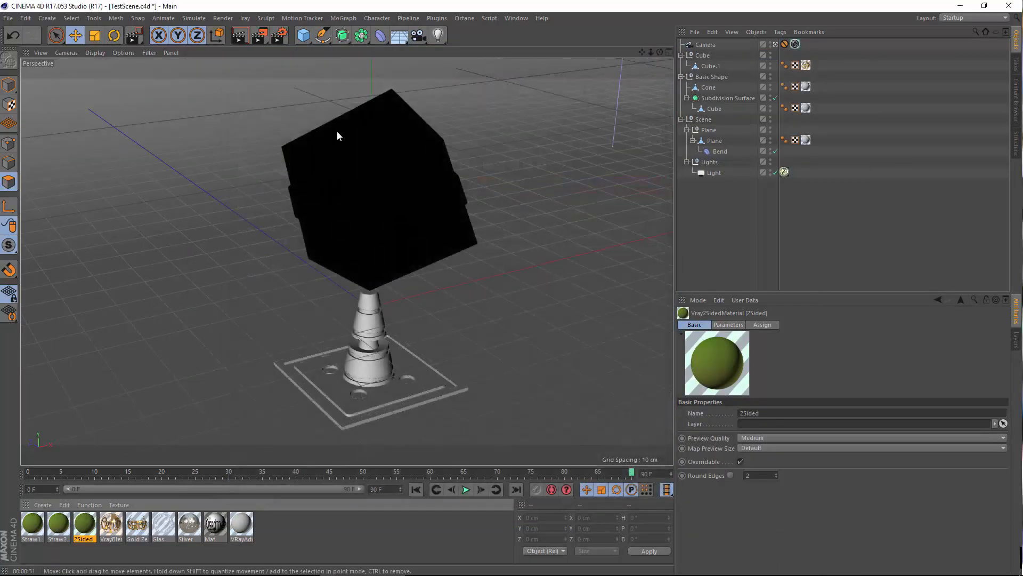
left_click(382, 178)
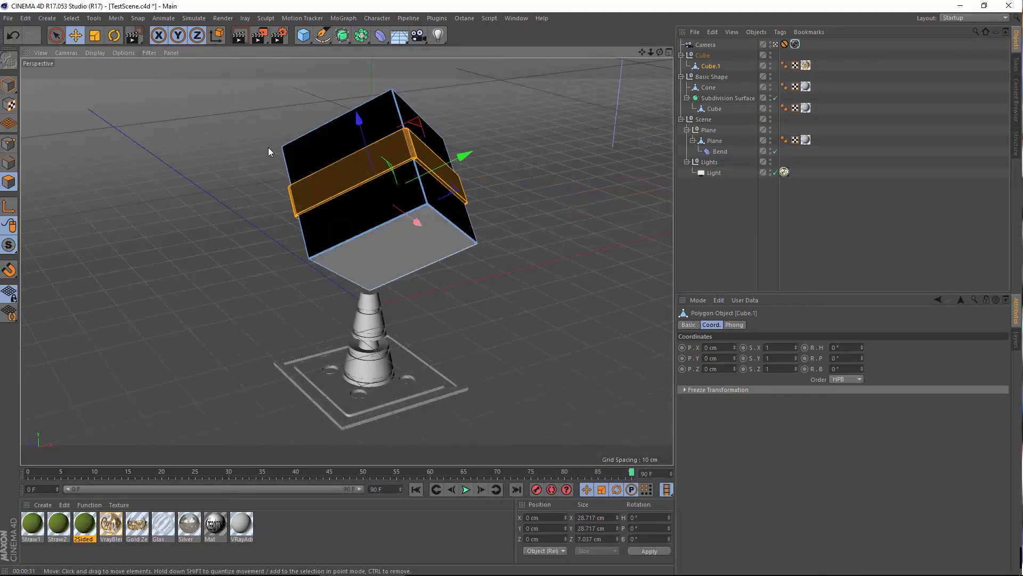
left_click(700, 227)
left_click(303, 35)
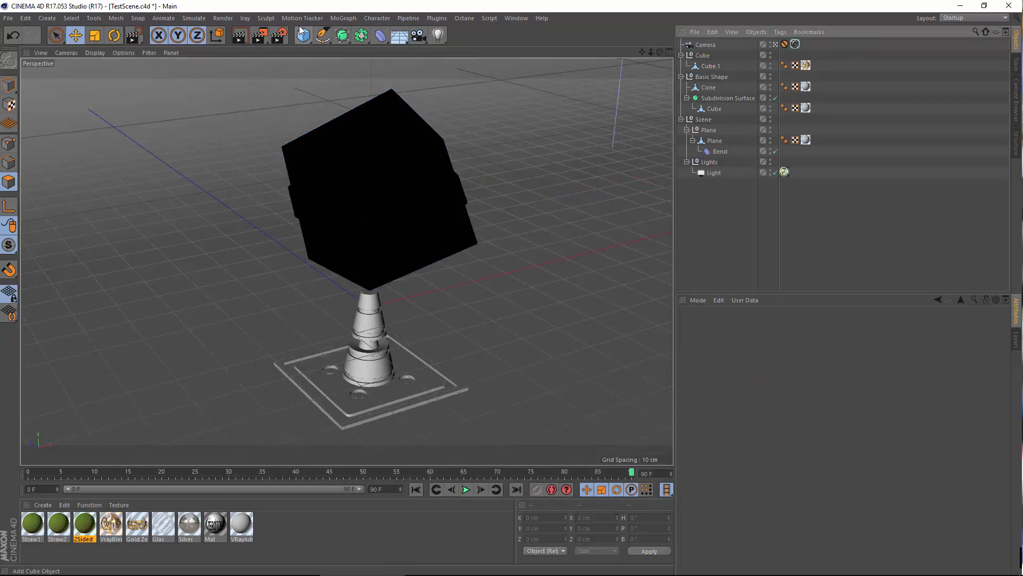
left_click(397, 70)
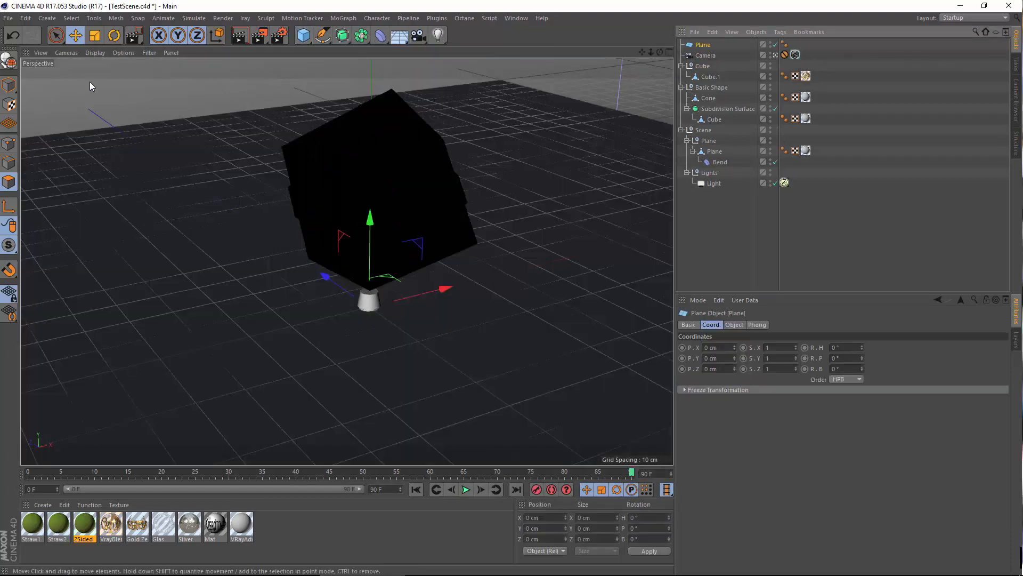
key("t")
left_click_drag(196, 179, 501, 208)
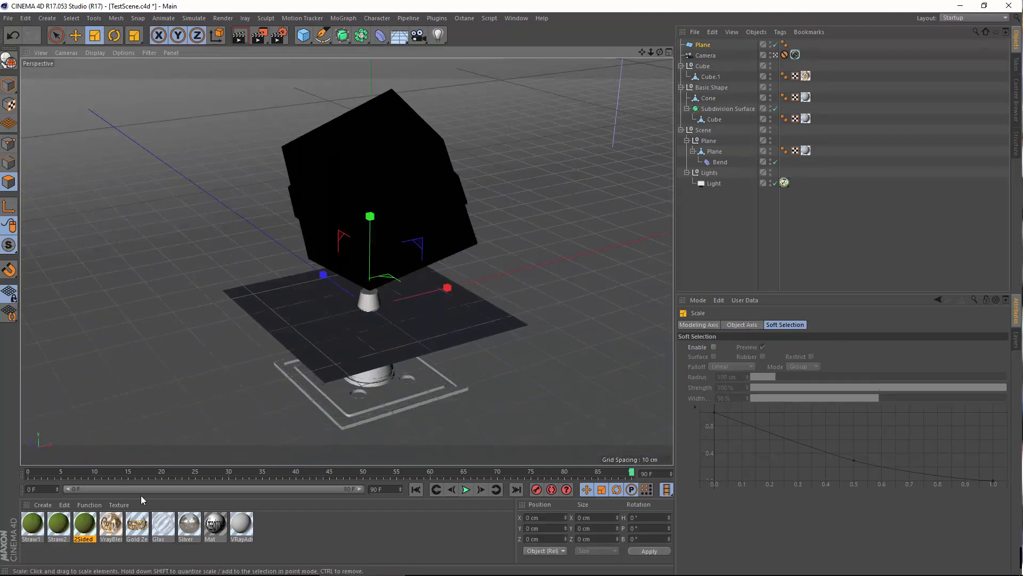
Step: Review the front side, back side and translucency settings of the 2Sided material in the Material Editor
double_click(80, 523)
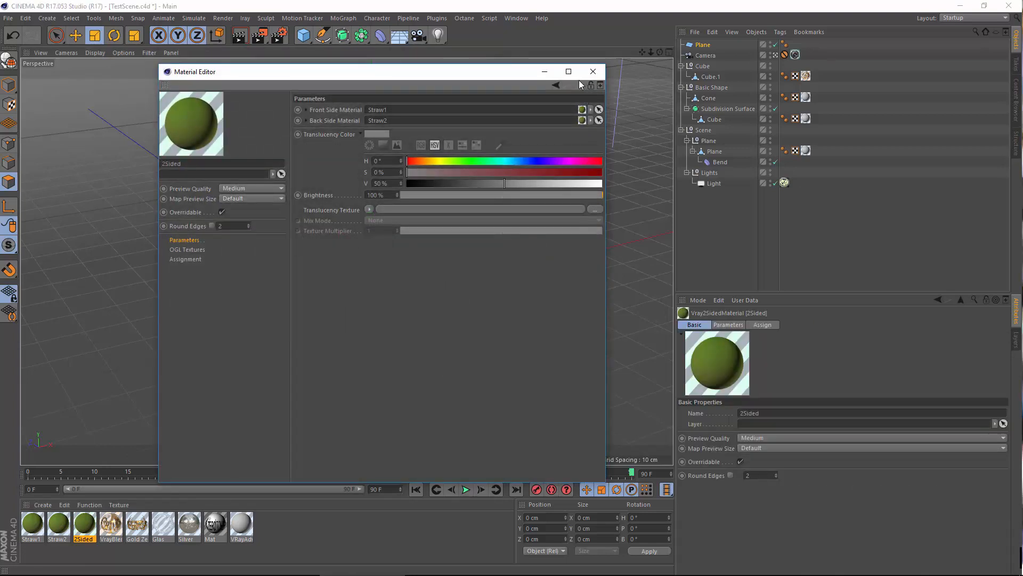
left_click(544, 71)
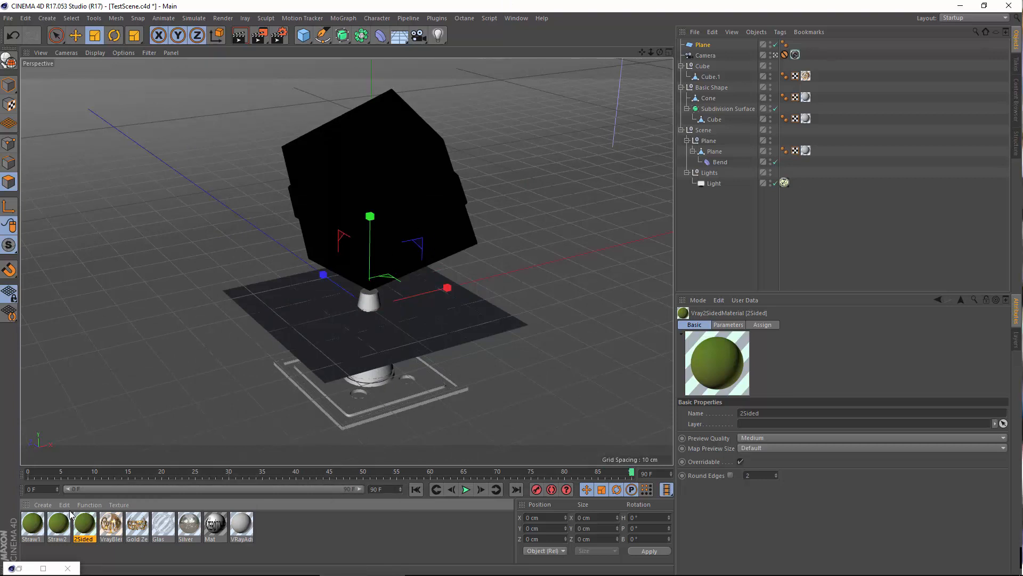
double_click(84, 524)
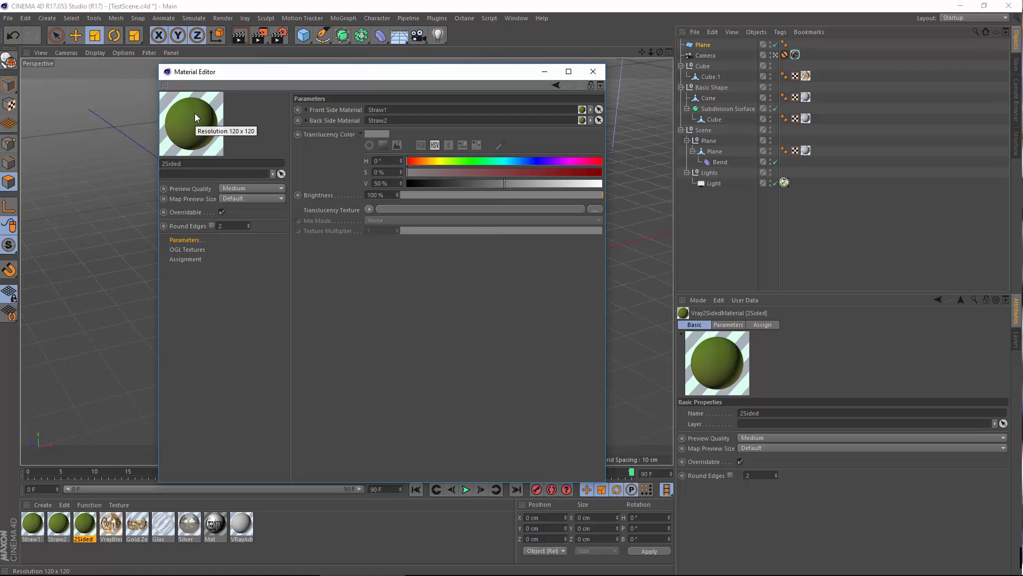
left_click(597, 70)
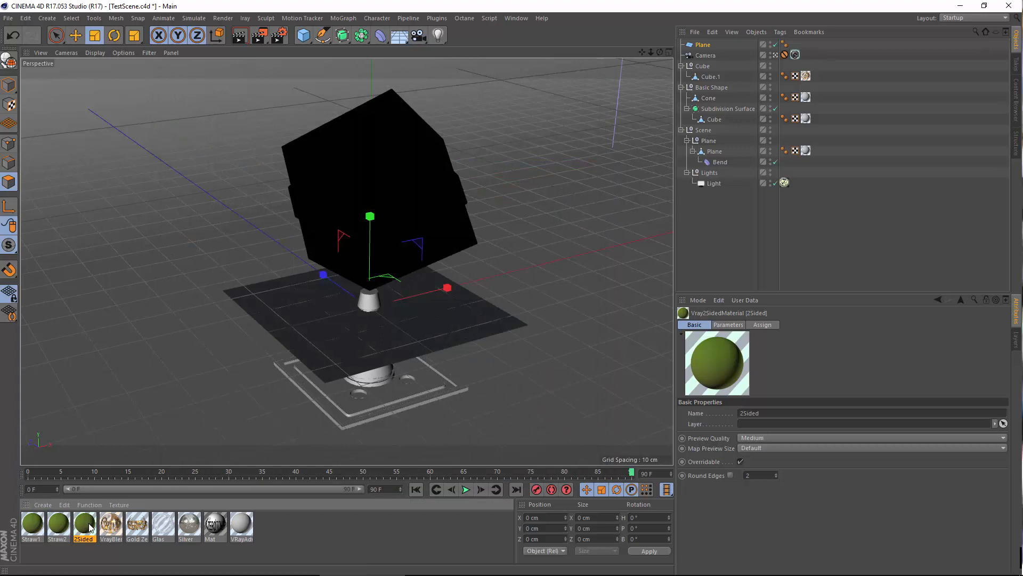
Step: Delete the 2Sided, Straw2 and Straw1 materials
key("Delete")
left_click(63, 525)
key("Delete")
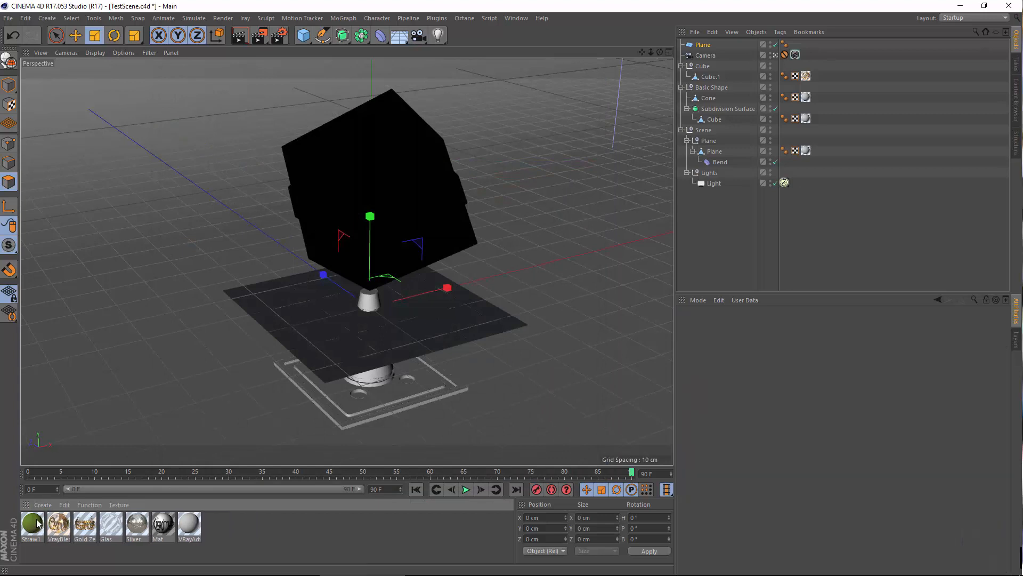
left_click(37, 525)
key("Delete")
Step: Create a new VrayFastSSS2Material from the VrayBridge shaders
left_click(42, 505)
mouse_move(101, 428)
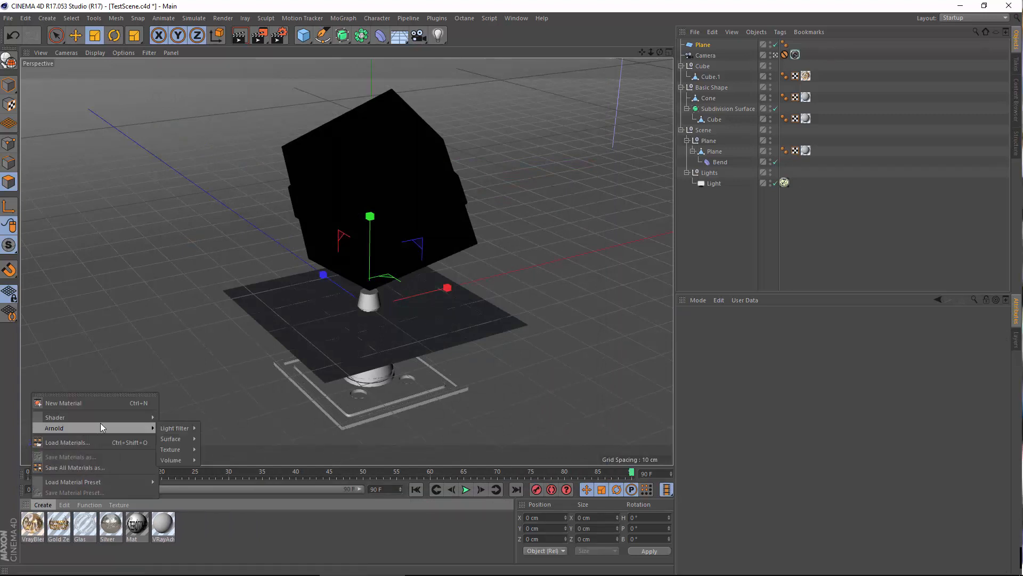
mouse_move(229, 399)
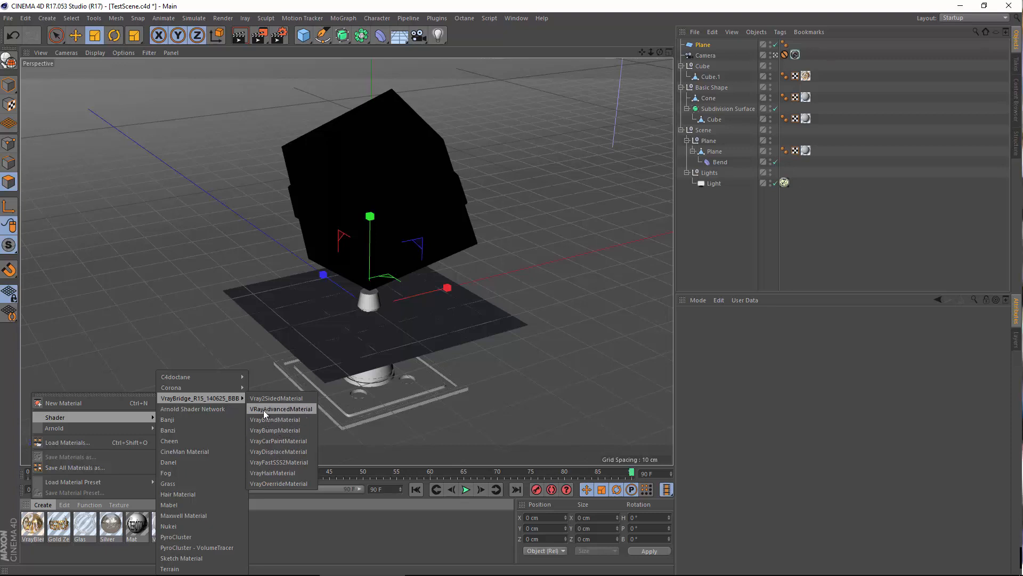
left_click(292, 462)
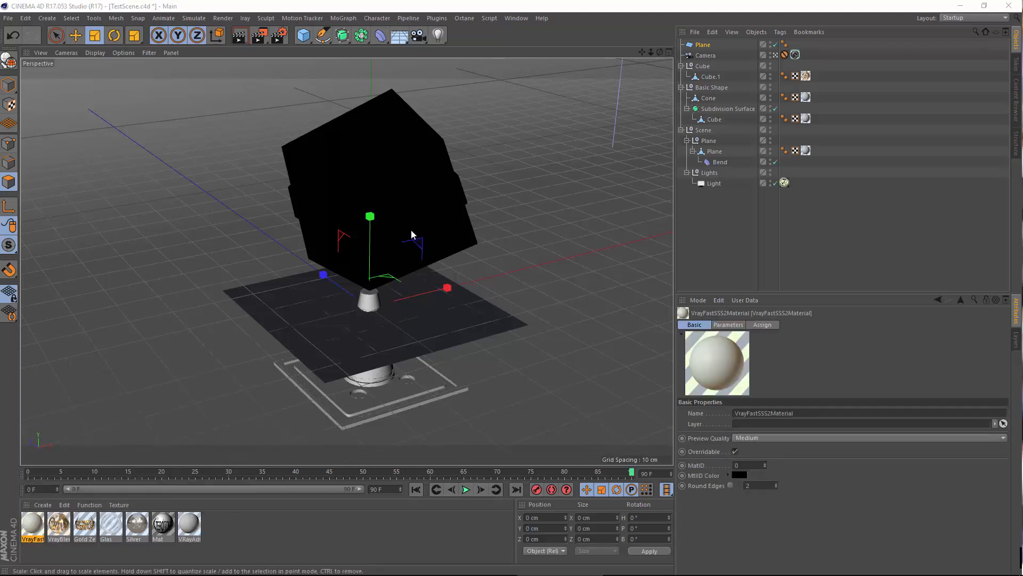
Step: Delete the standalone Plane object from the scene
left_click(707, 46)
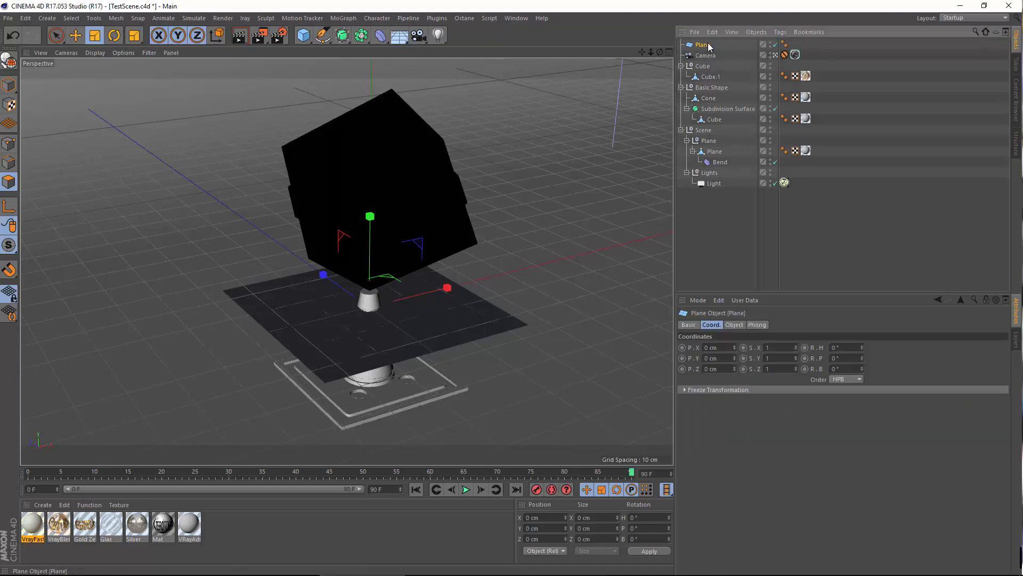
key("Delete")
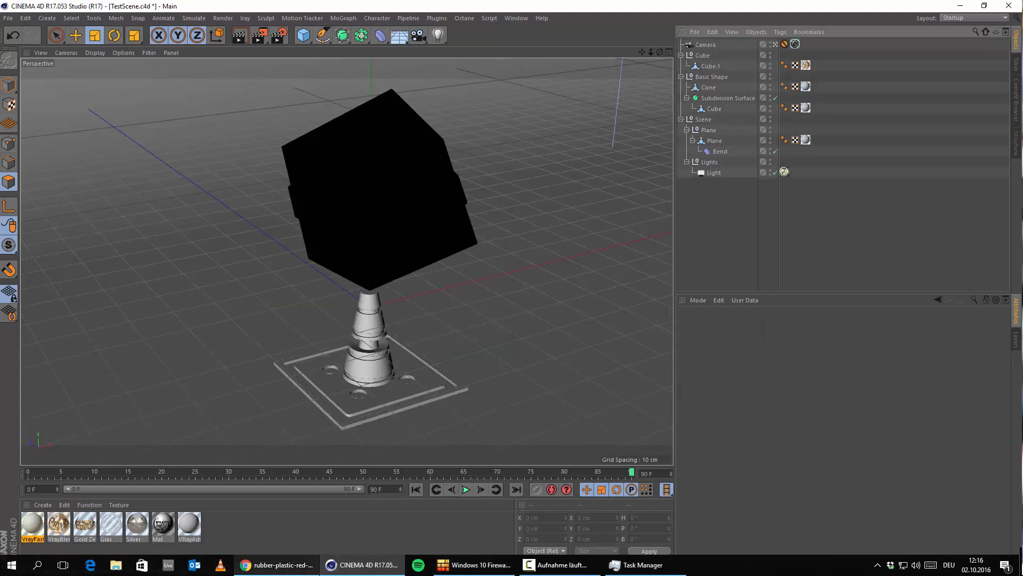
Step: View the red rubber-plastic SSS preview and the milk glass image results as subsurface scattering references in the browser
left_click(277, 564)
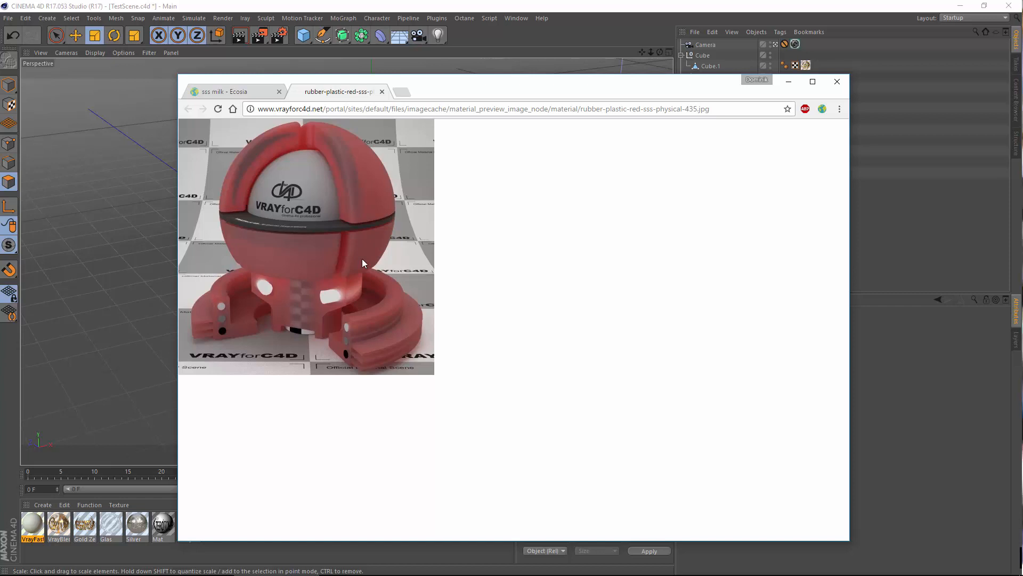
left_click(241, 92)
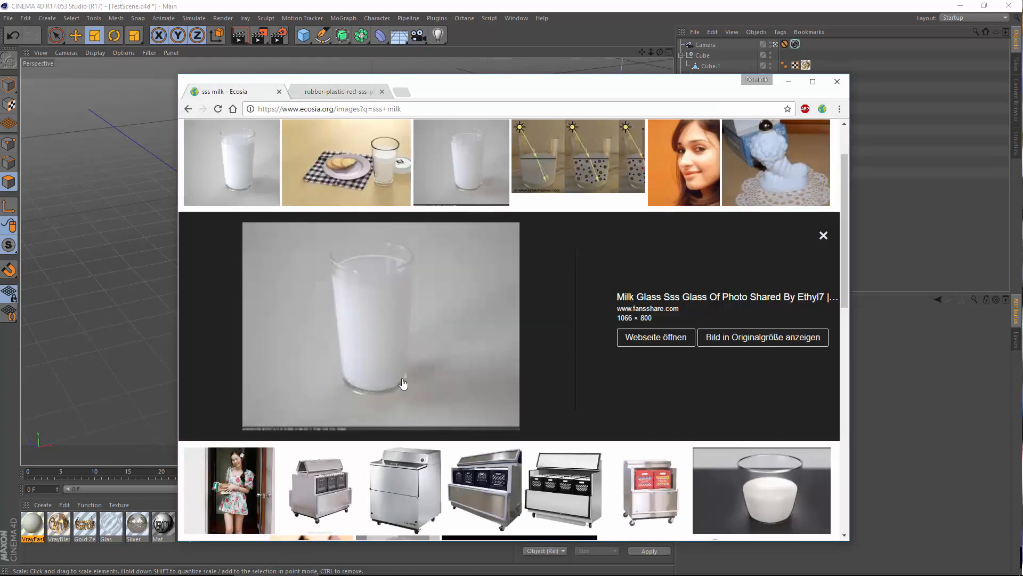
scroll(427, 320, "down", 3)
scroll(275, 263, "up", 5)
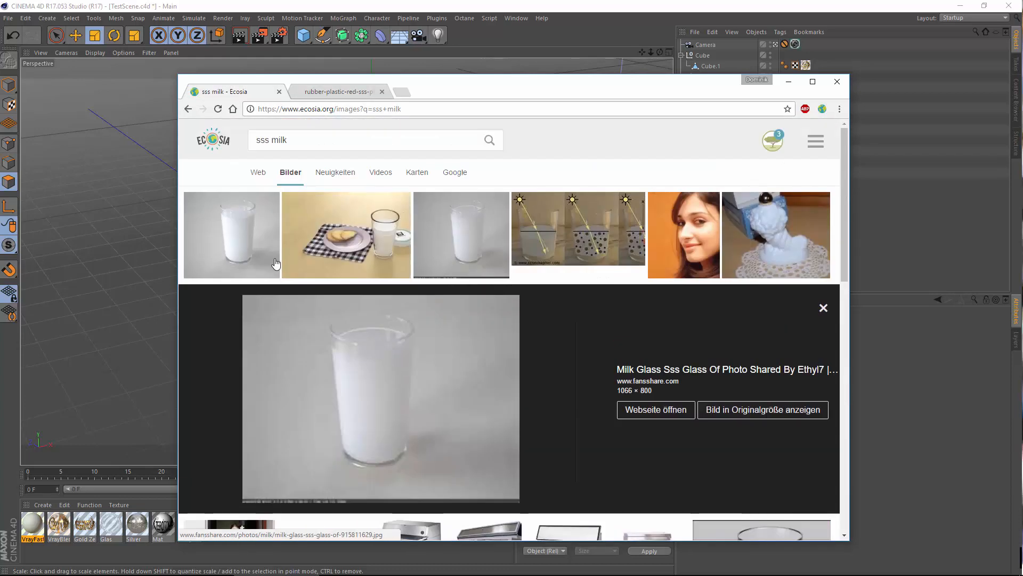
left_click(353, 92)
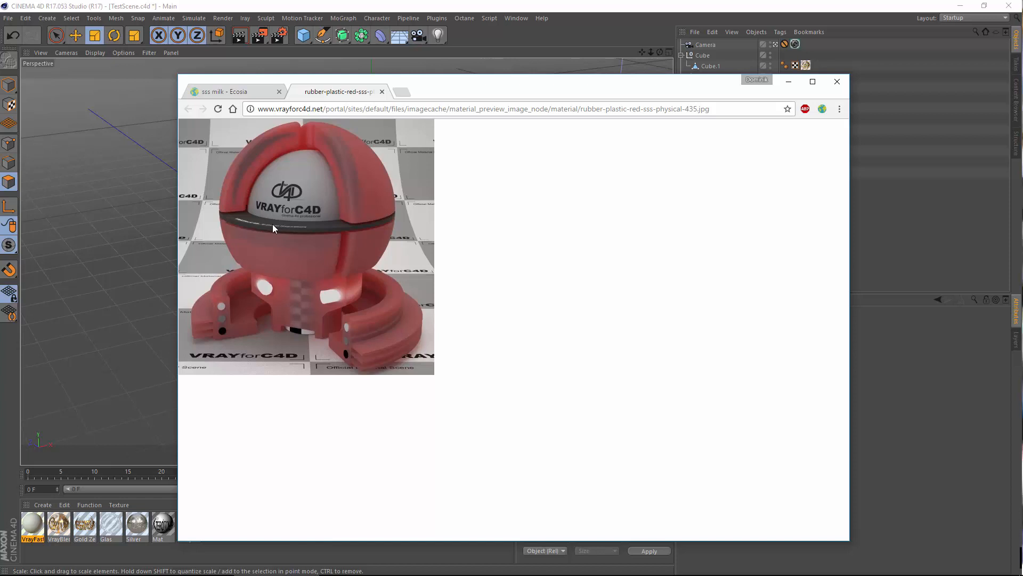
left_click(790, 82)
Step: Open VrayFastSSS2Material in the Material Editor and shorten its name to SSS2Material
double_click(35, 523)
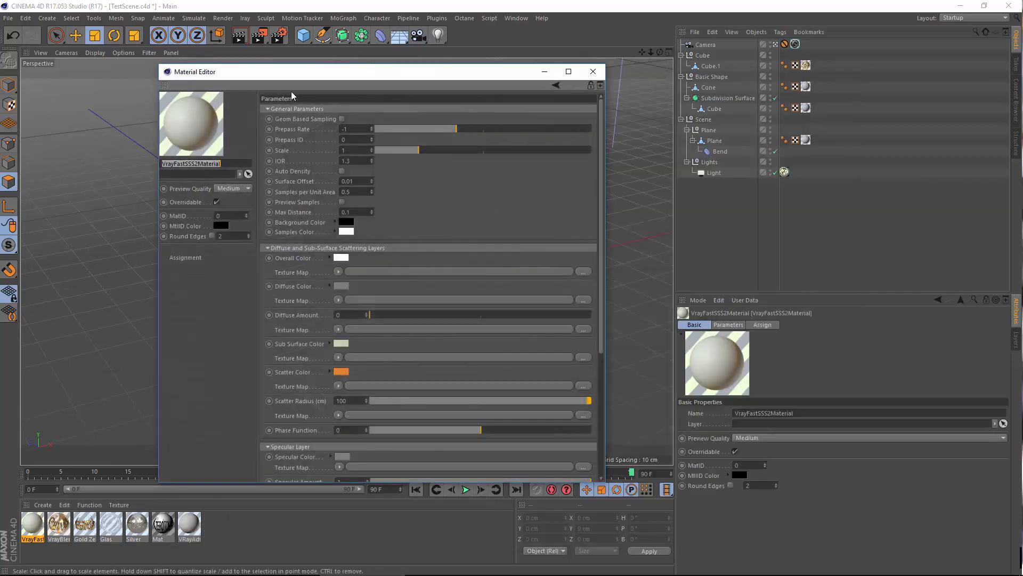
left_click_drag(422, 74, 503, 89)
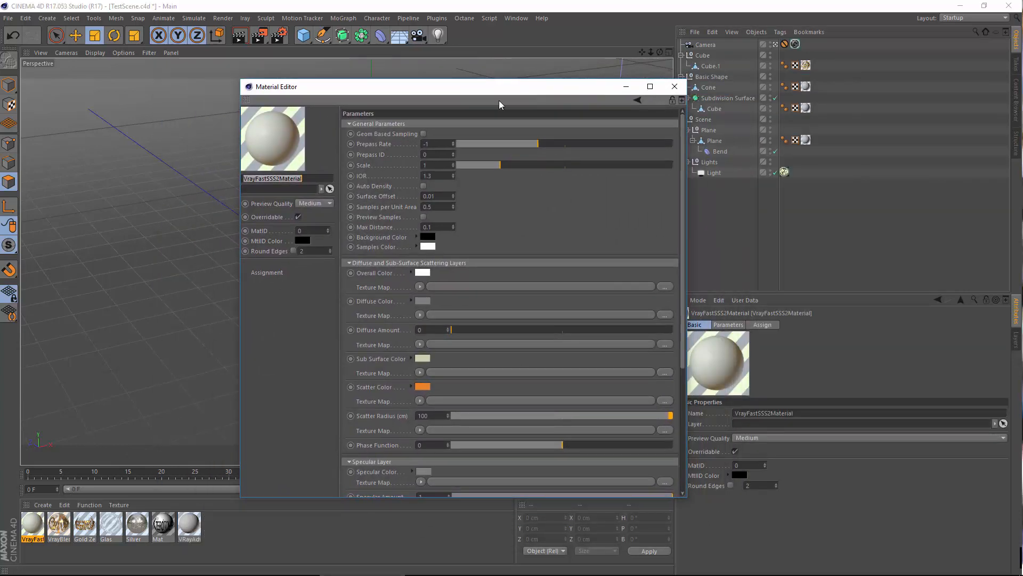
left_click(266, 179)
key("BackSpace")
key("BackSpace")
key("BackSpace")
key("BackSpace")
key("BackSpace")
key("BackSpace")
key("BackSpace")
key("BackSpace")
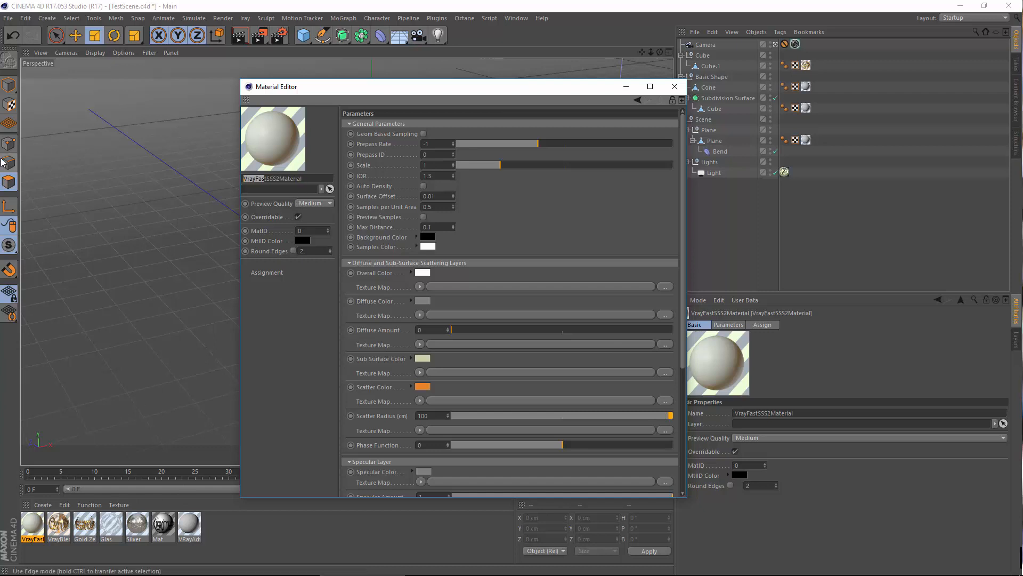
key("BackSpace")
key("Return")
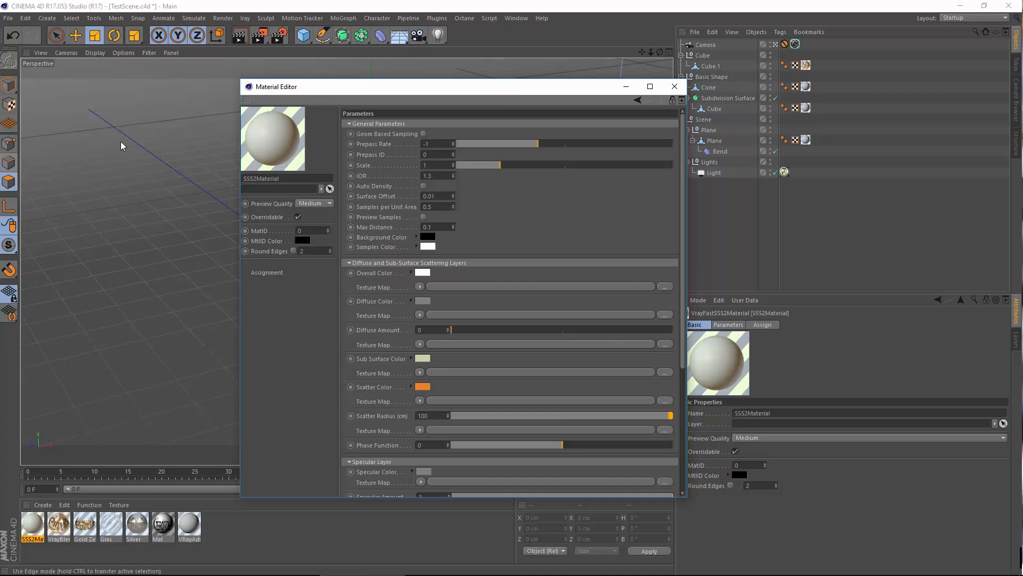
Step: Create a VRayAdvancedMaterial with its Refraction Layer enabled and Diffuse Layer 1 disabled
left_click(42, 505)
mouse_move(75, 417)
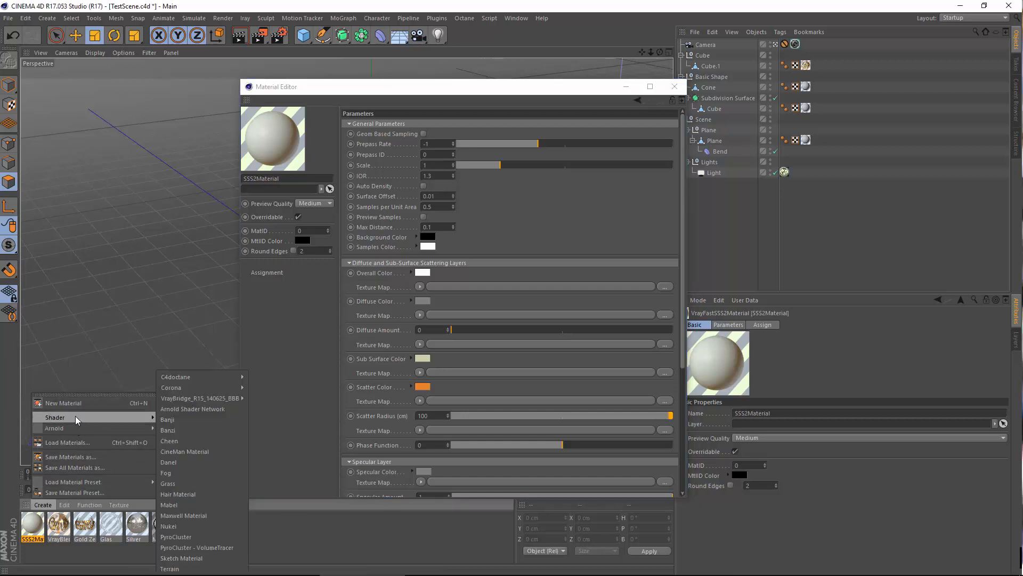
mouse_move(214, 398)
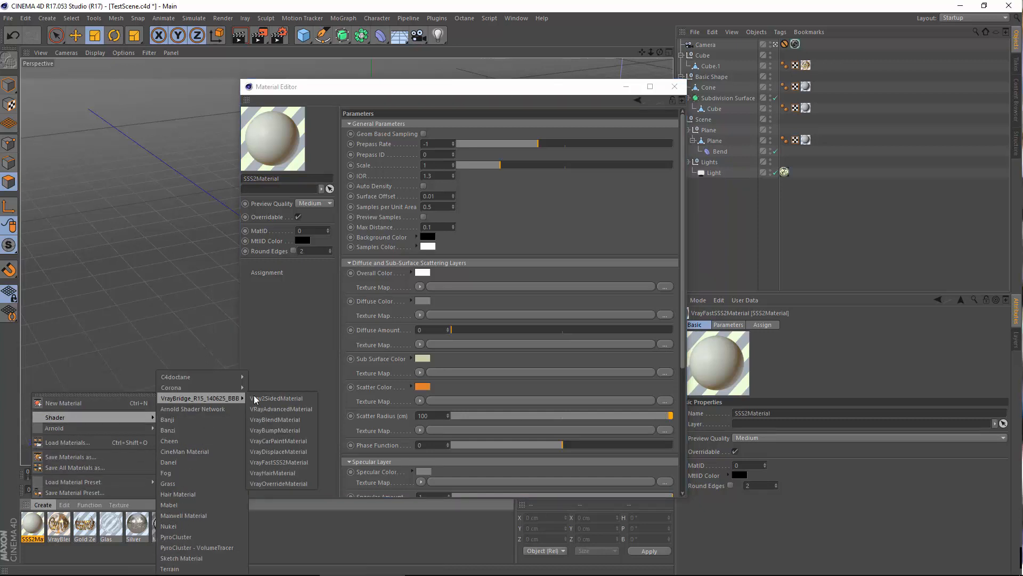
left_click(280, 408)
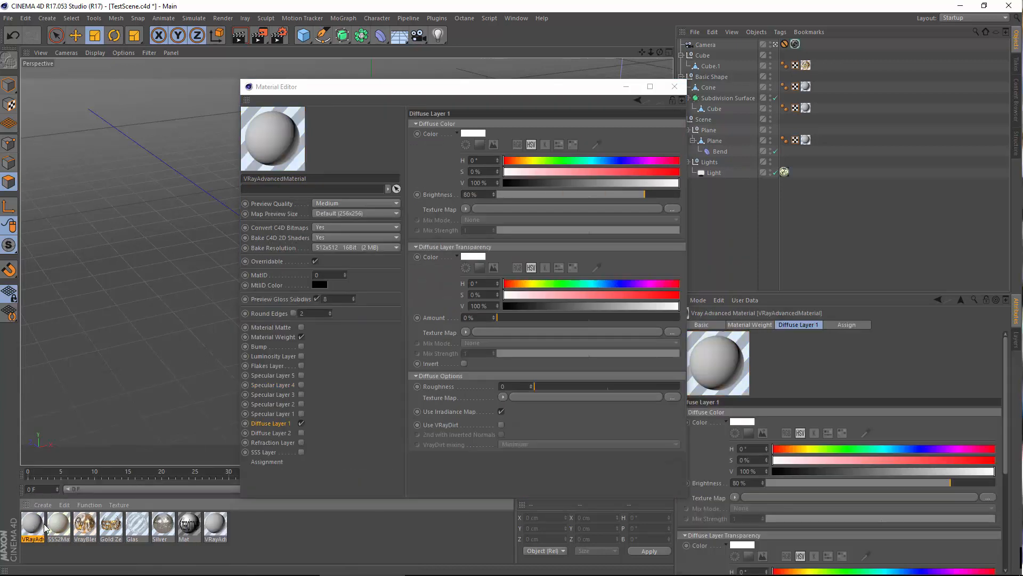
left_click(302, 442)
left_click(302, 423)
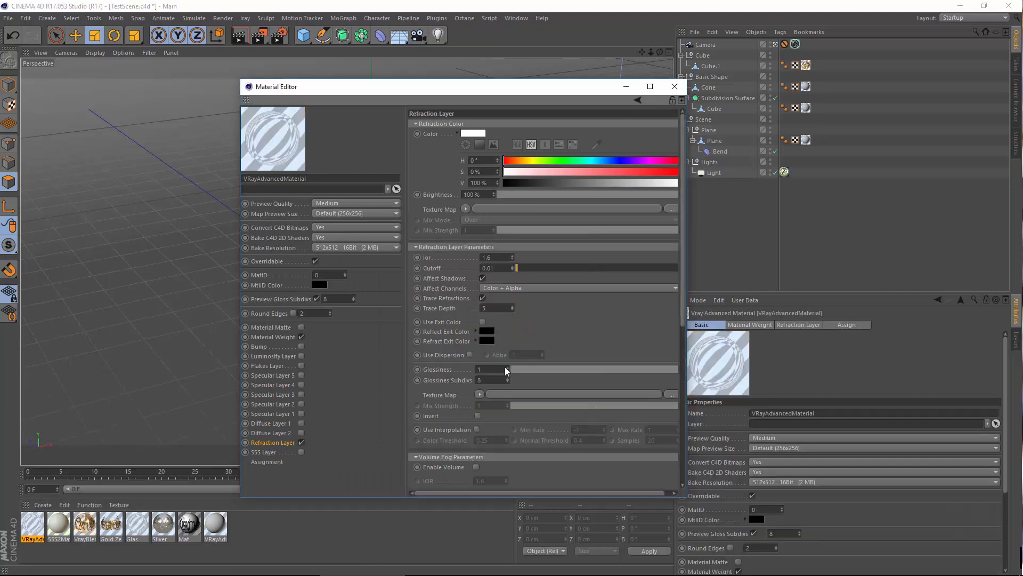
Step: Examine the Refraction Layer's glossiness and Volume Fog parameters of the new VRayAdvancedMaterial
scroll(501, 373, "down", 5)
scroll(474, 352, "up", 4)
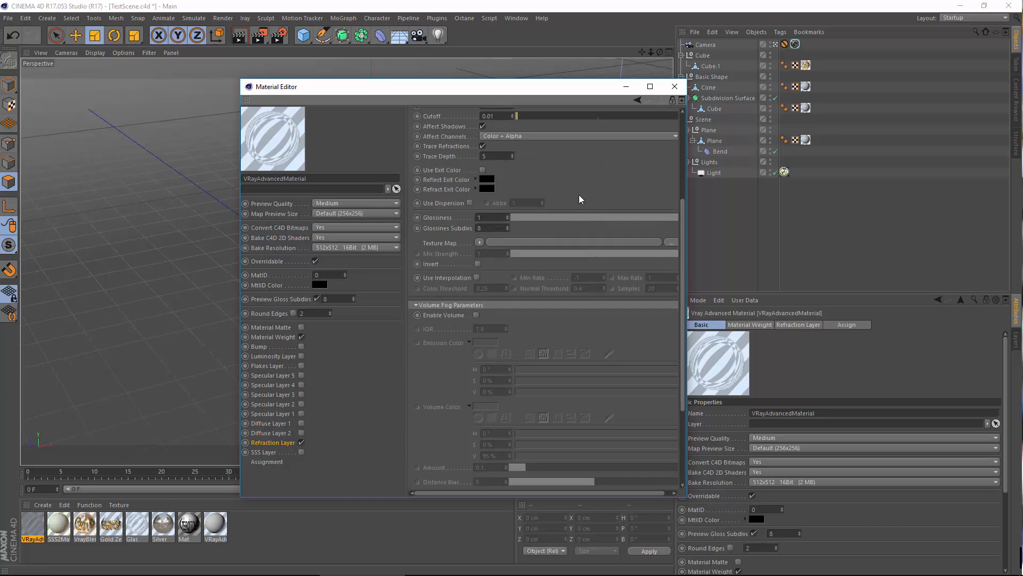
scroll(581, 197, "up", 5)
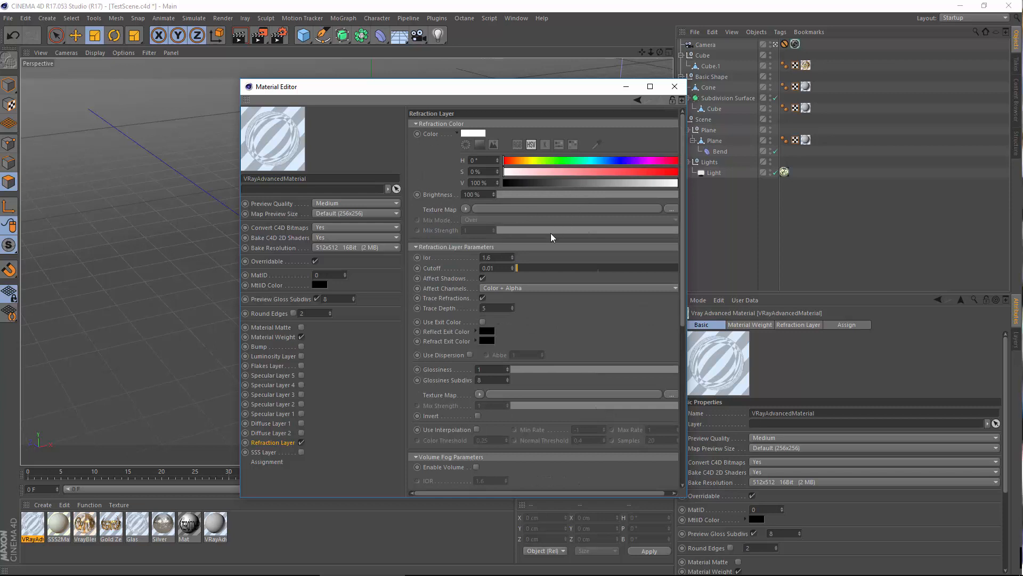
scroll(619, 298, "down", 5)
scroll(586, 296, "up", 5)
left_click(674, 87)
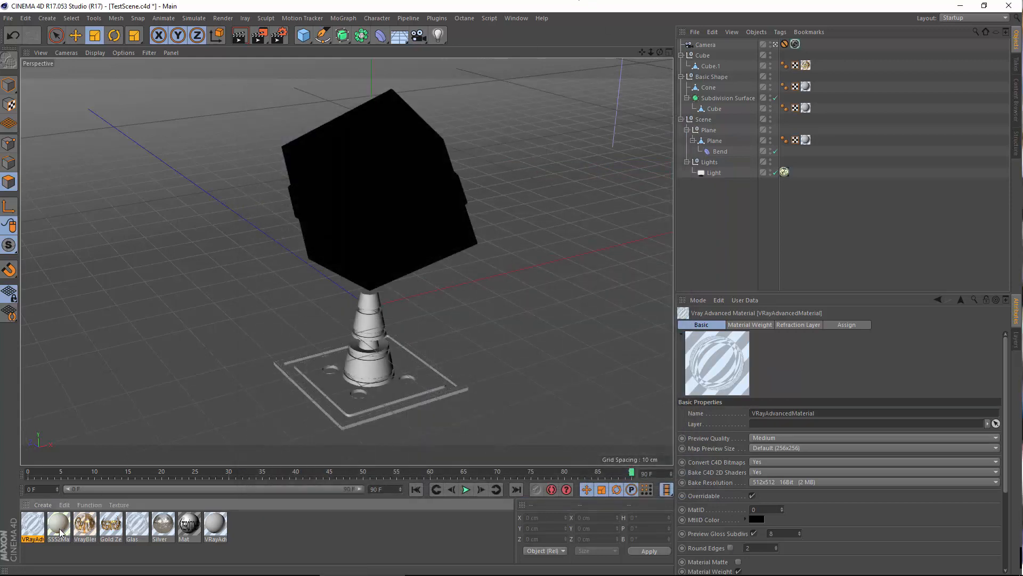
Step: Recheck the refractive VRayAdvancedMaterial in the Material Editor and delete it
double_click(29, 536)
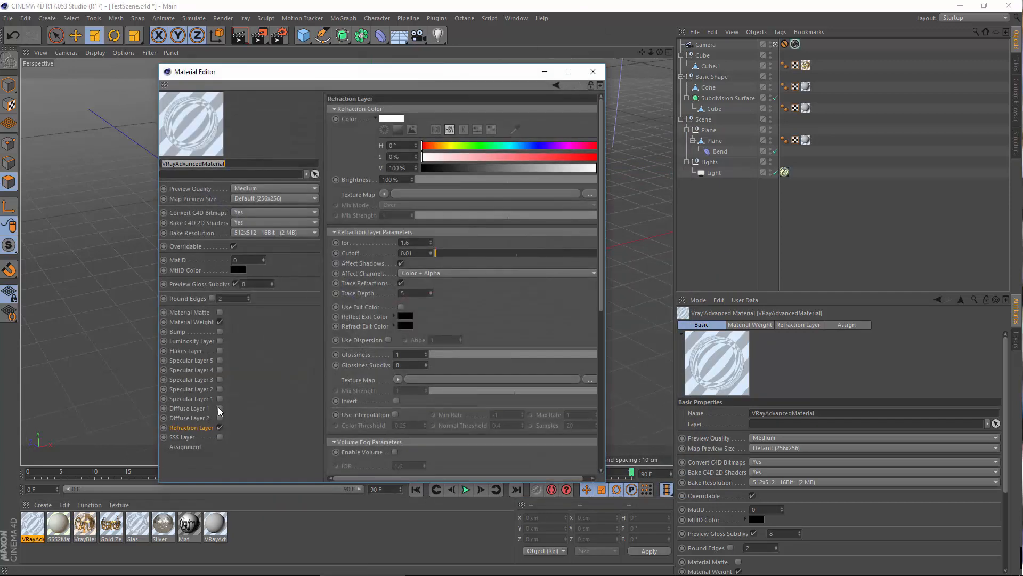
left_click(592, 72)
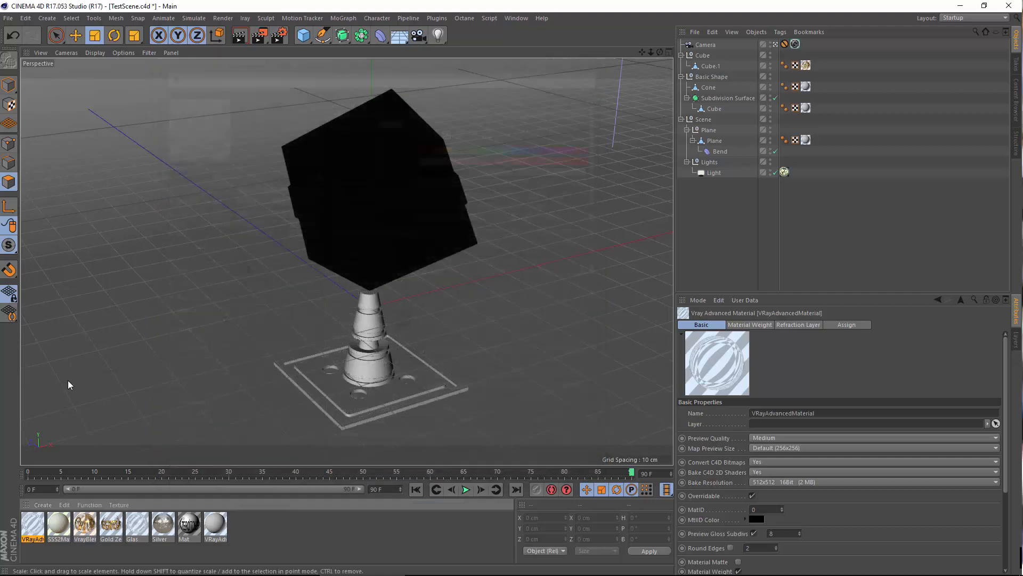
key("Delete")
Step: Look through the parameters of SSS2Material in the Material Editor and open its preview in a separate window
double_click(31, 527)
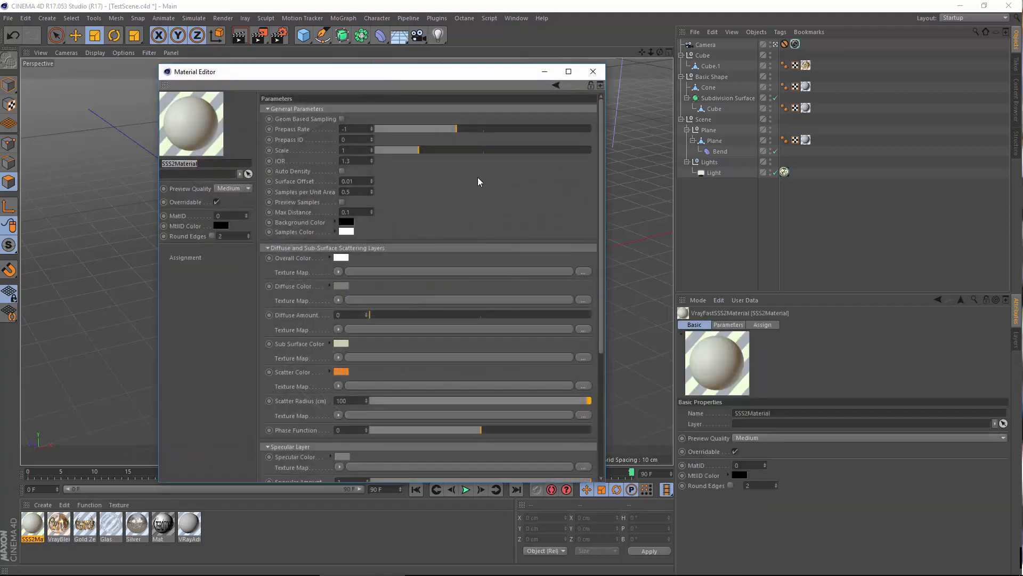
scroll(477, 181, "down", 10)
scroll(429, 288, "up", 10)
left_click_drag(406, 77, 479, 73)
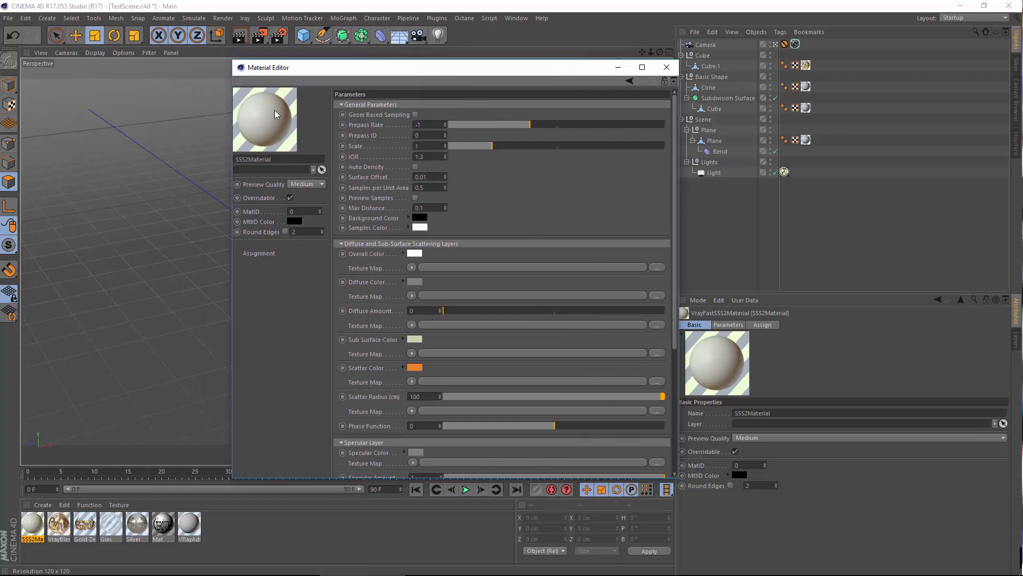
right_click(276, 115)
left_click(326, 24)
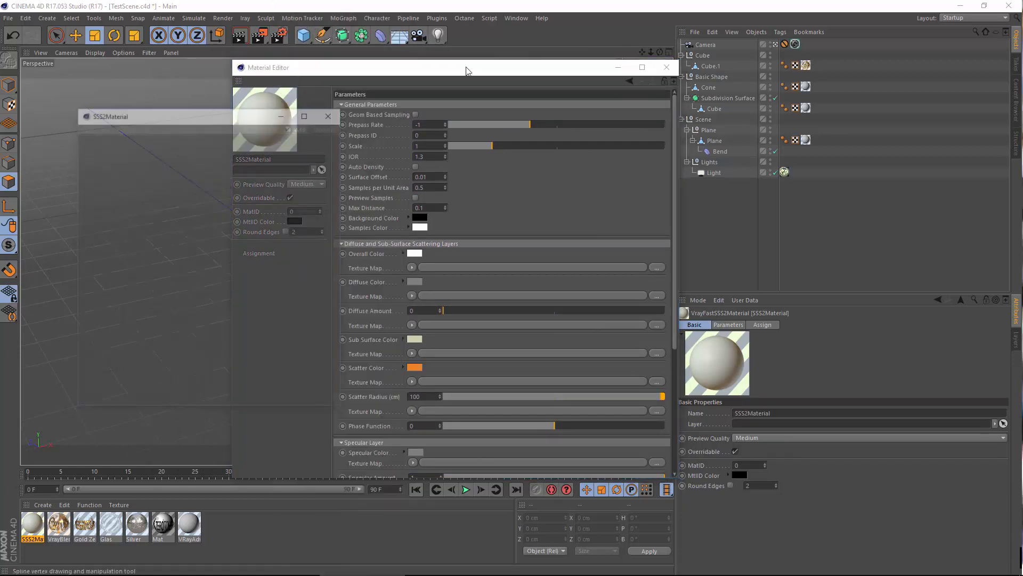
Step: Close the preview and Material Editor, and apply SSS2Material to Cube.1 in place of its existing material
left_click(331, 113)
left_click(666, 67)
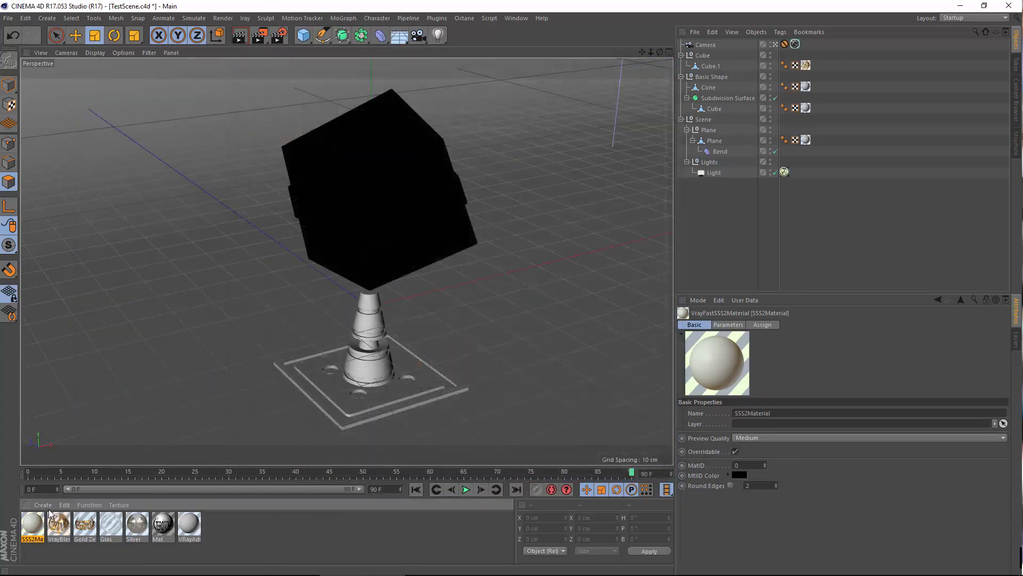
mouse_move(811, 83)
left_mouse_down()
mouse_move(823, 91)
mouse_move(805, 66)
left_mouse_up()
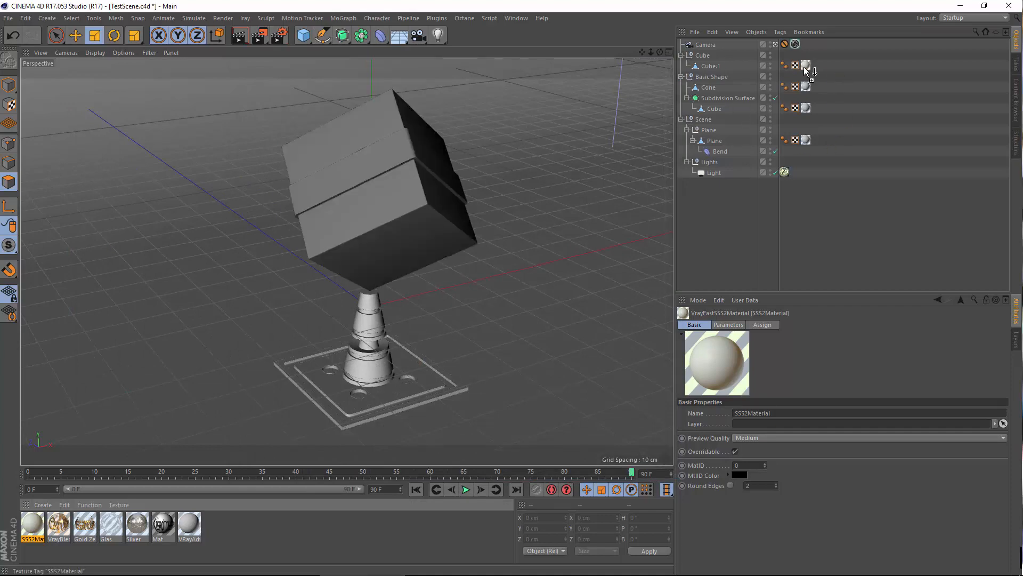
Step: Render the scene to the Picture Viewer, inspect the SSS2 cube as it calculates, and stop the render
left_click(223, 19)
left_click(247, 75)
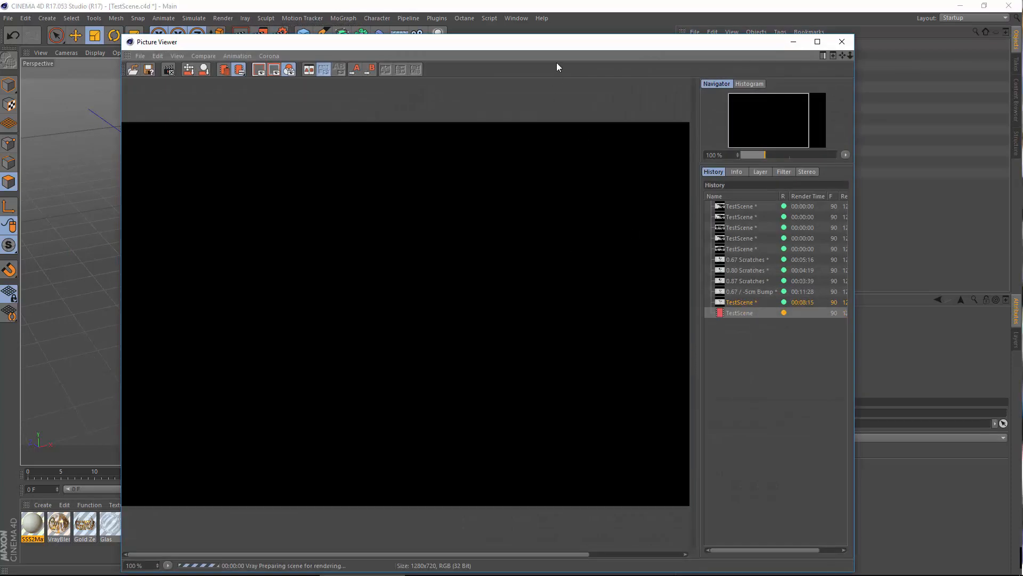
left_click_drag(594, 44, 573, 0)
double_click(429, 3)
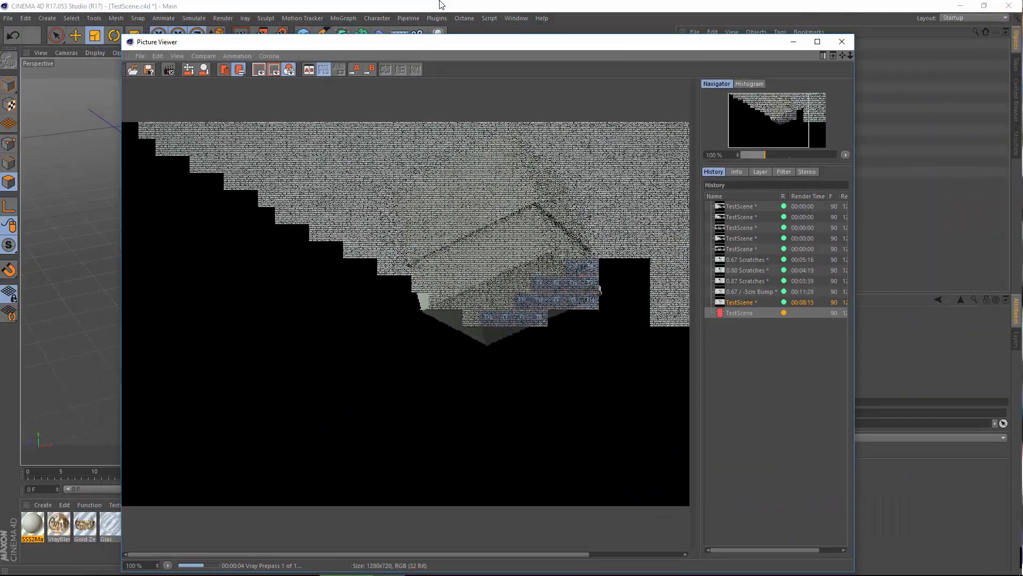
left_click_drag(709, 52, 670, 55)
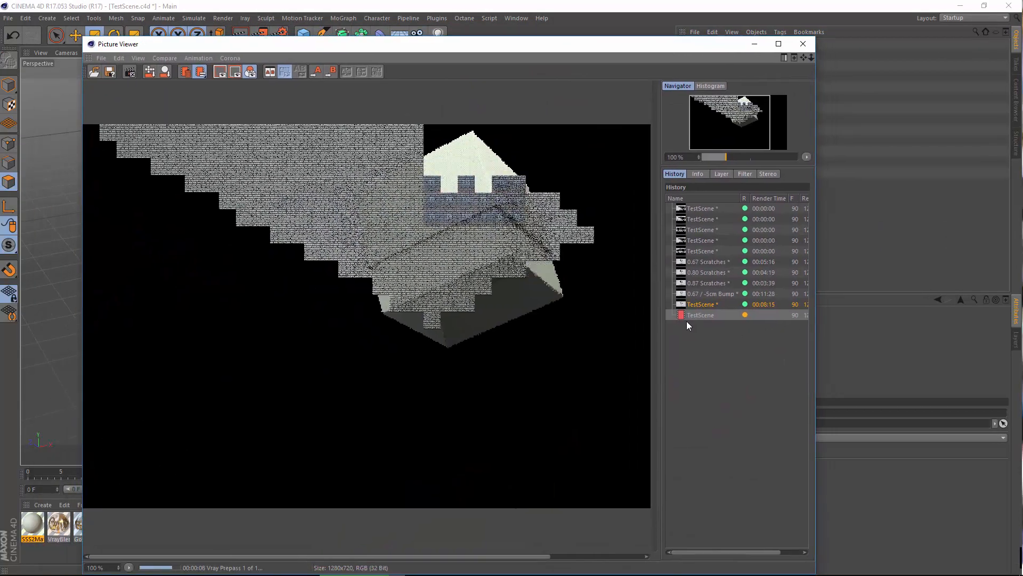
left_click(697, 303)
left_click(698, 314)
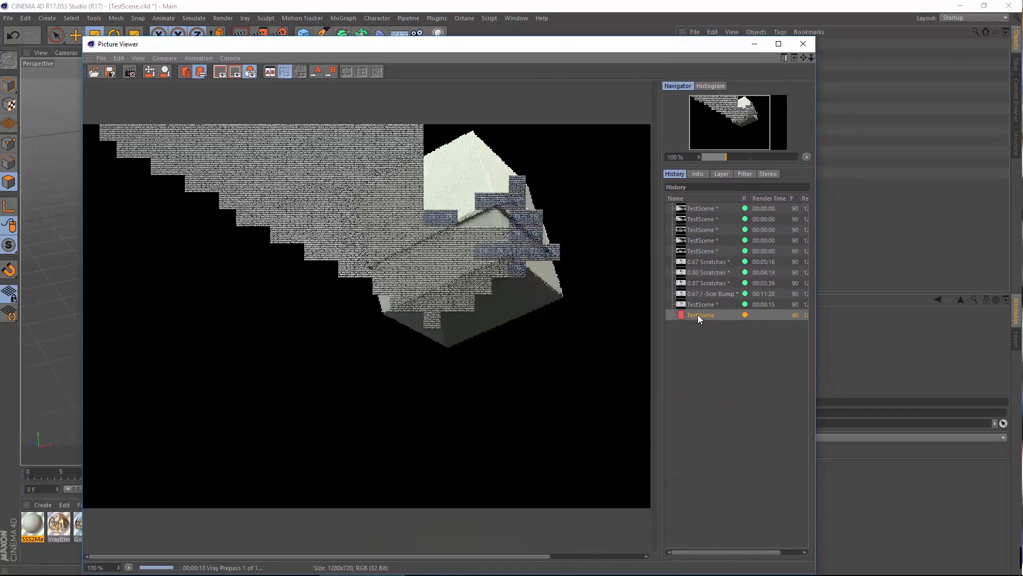
left_click_drag(491, 354, 403, 318)
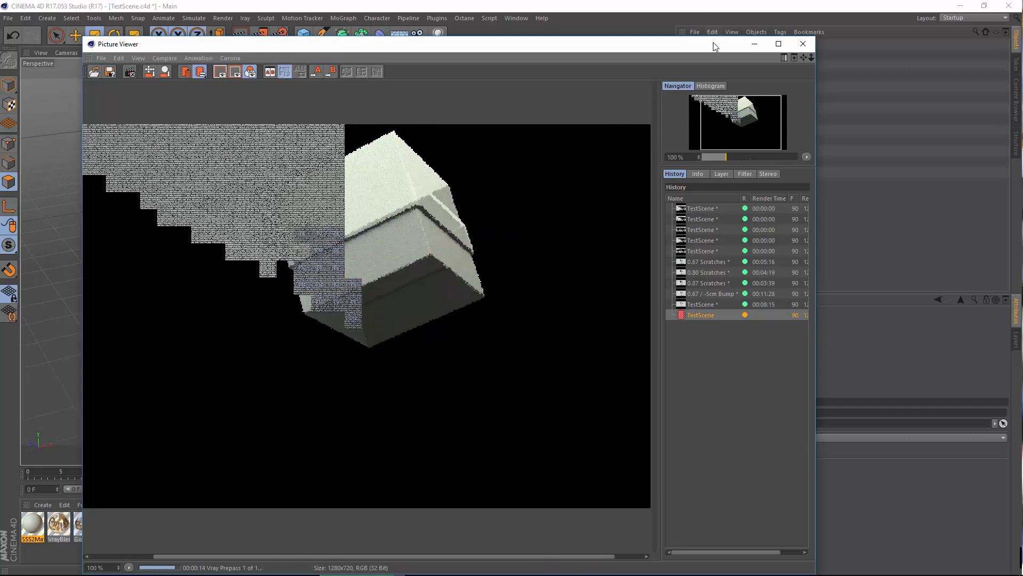
left_click_drag(713, 41, 686, 46)
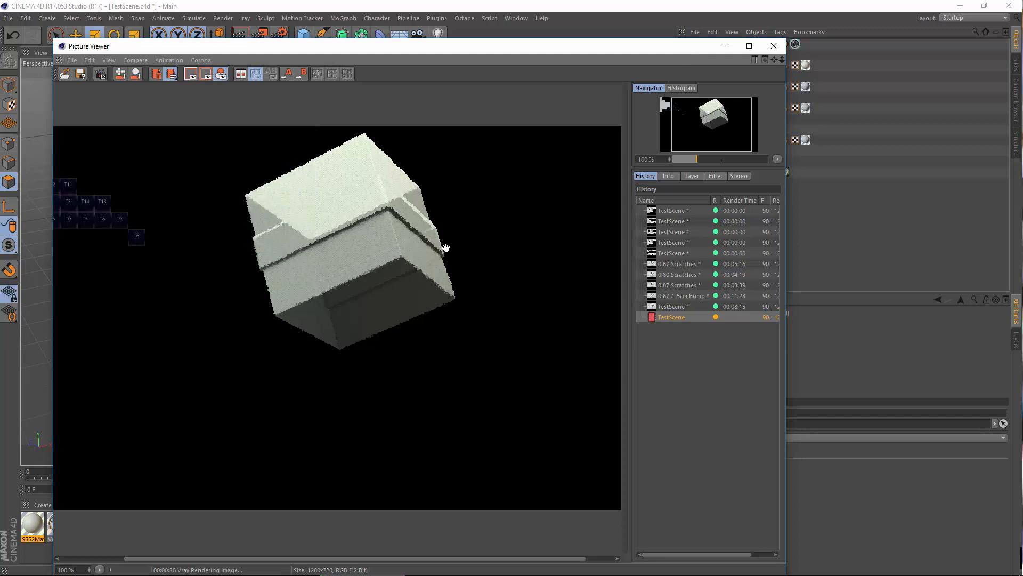
left_click(775, 47)
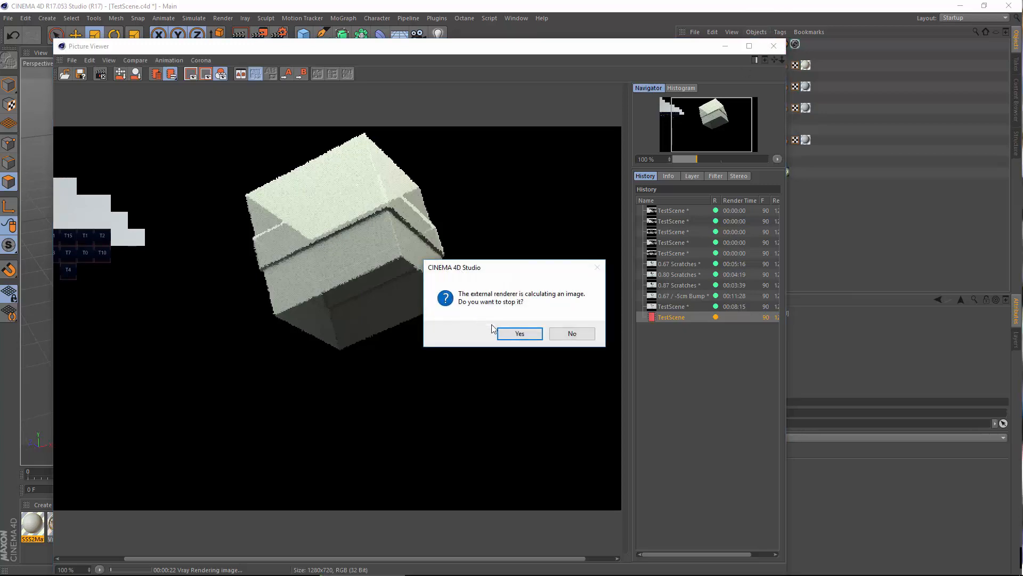
left_click(509, 333)
Step: Check the VrayBridge antialiasing settings and render the scene to the Picture Viewer again in a smaller window
left_click(273, 40)
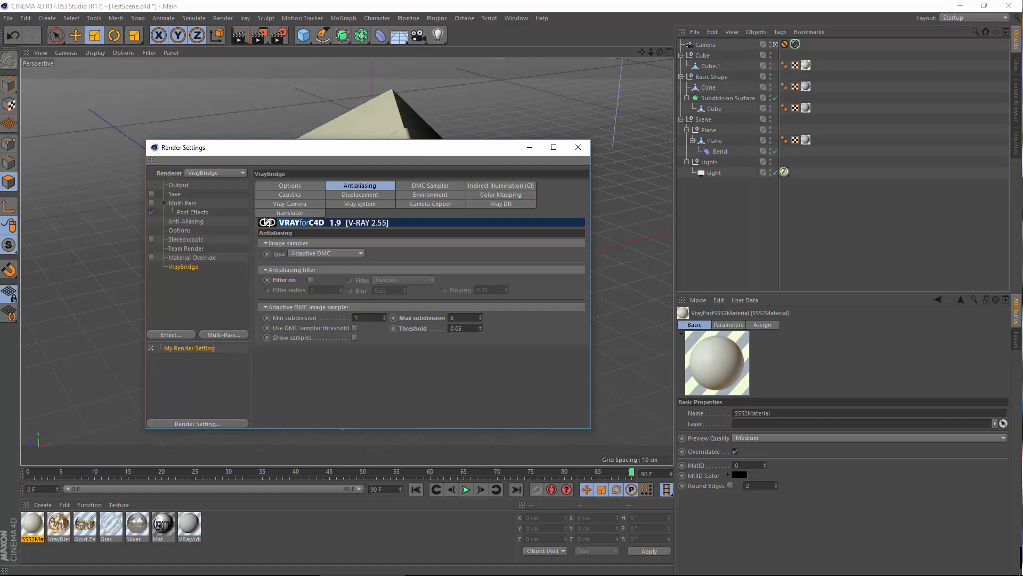
key("shift+r")
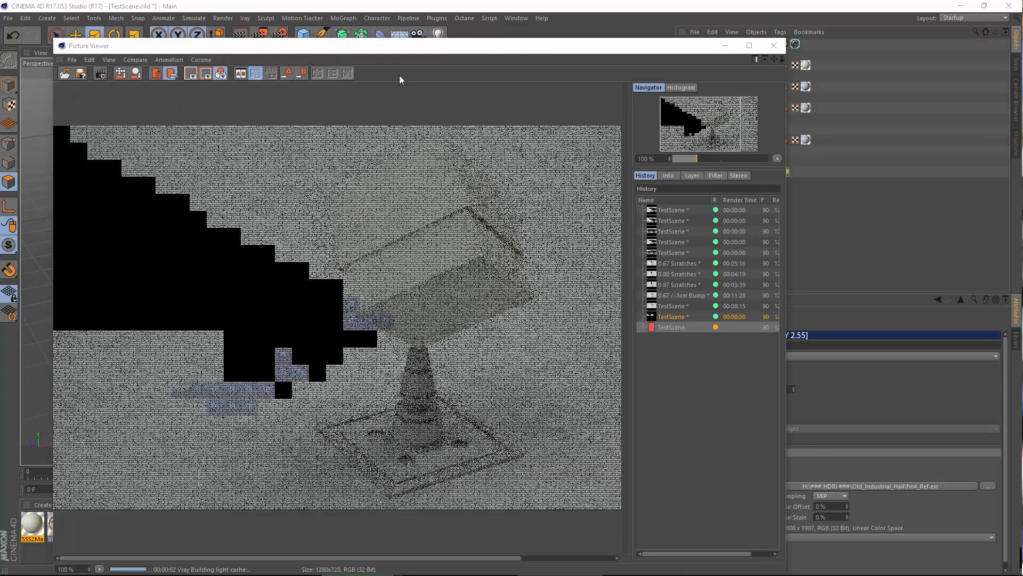
left_click_drag(410, 47, 441, 0)
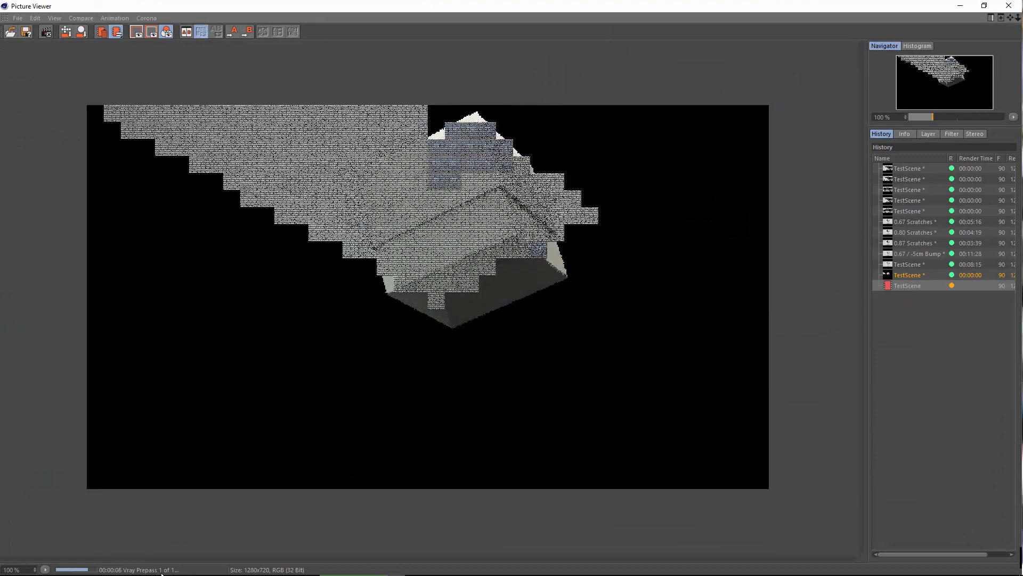
left_click_drag(472, 2, 636, 20)
left_click_drag(918, 554, 735, 412)
Step: Reopen SSS2Material in the Material Editor during rendering and examine its Prepass Rate and Geom Based Sampling parameters
left_click(28, 537)
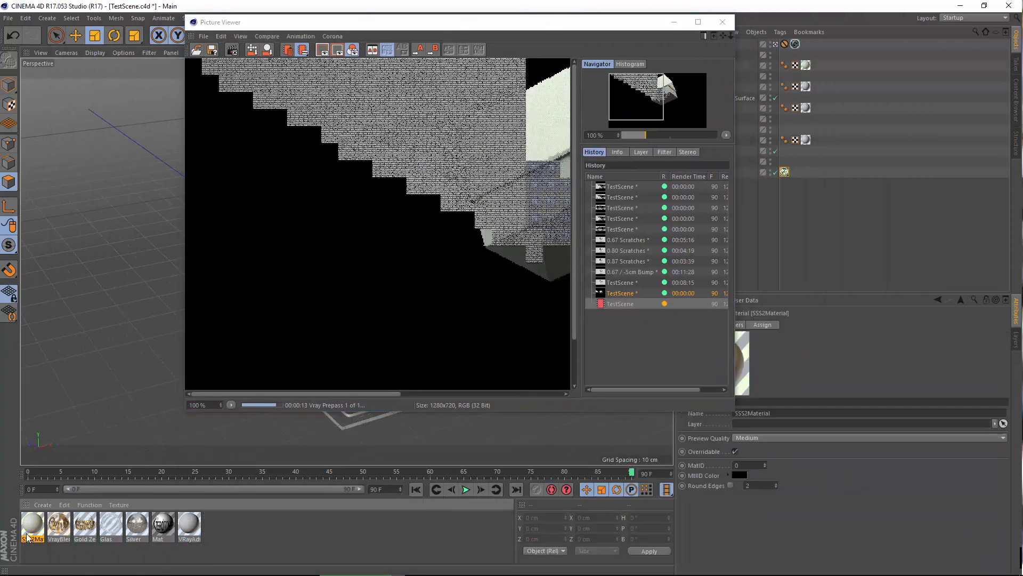
double_click(29, 537)
left_click_drag(423, 76, 607, 199)
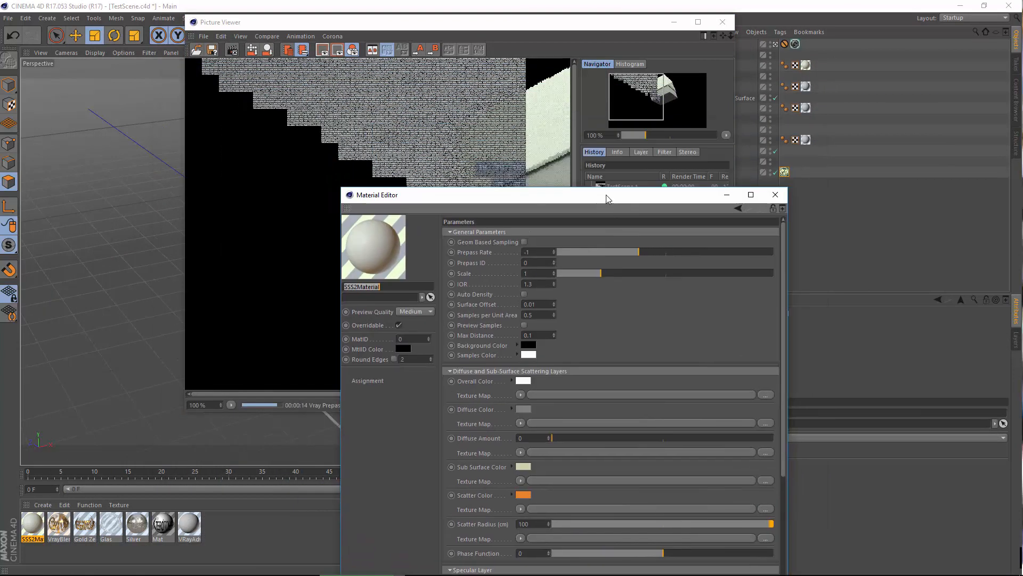
left_click(488, 254)
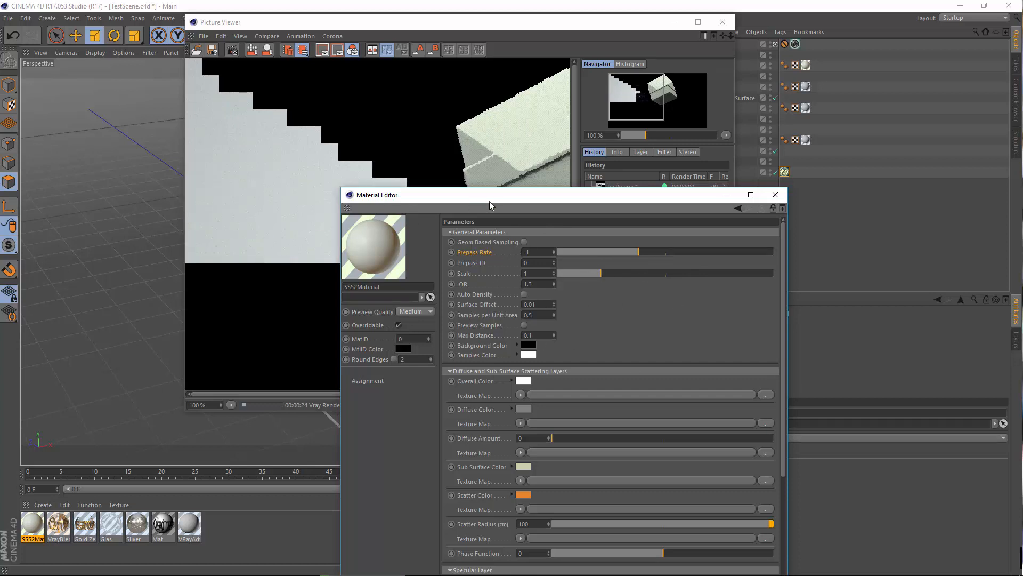
left_click_drag(491, 205, 423, 120)
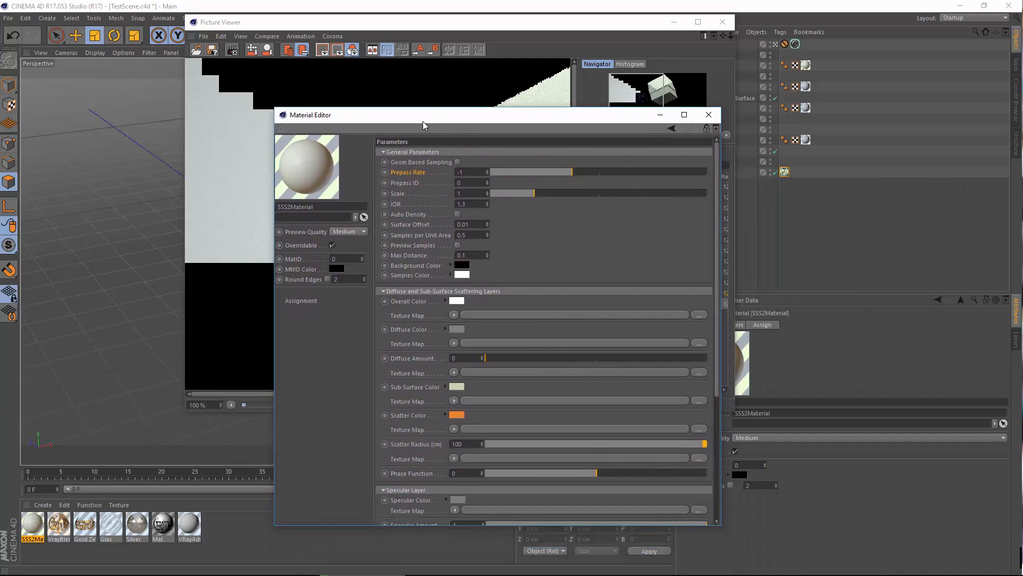
left_click(424, 161)
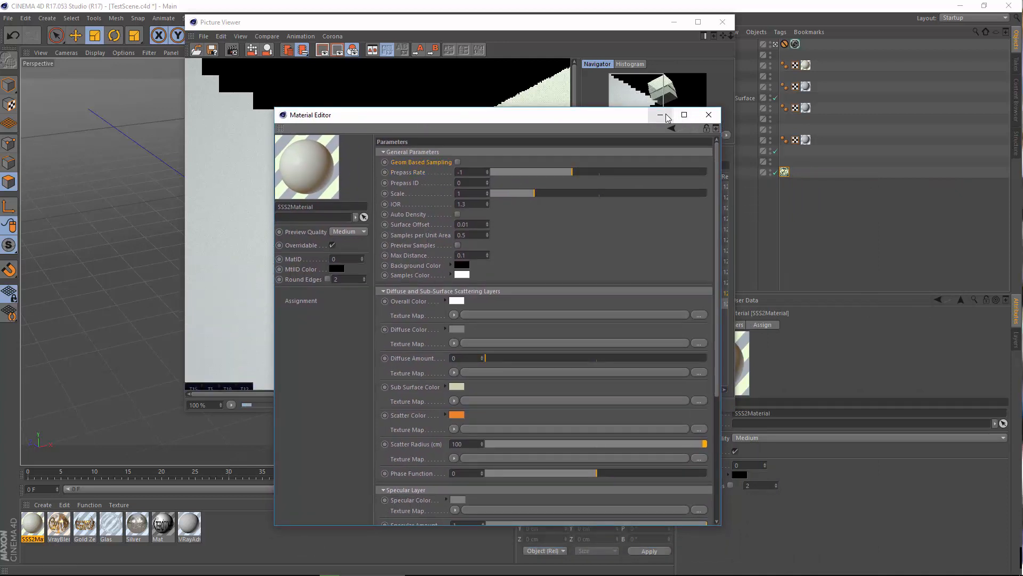
Step: Examine the finished render of the SSS2Material cube in the Picture Viewer
left_click(666, 118)
left_click_drag(406, 238, 261, 242)
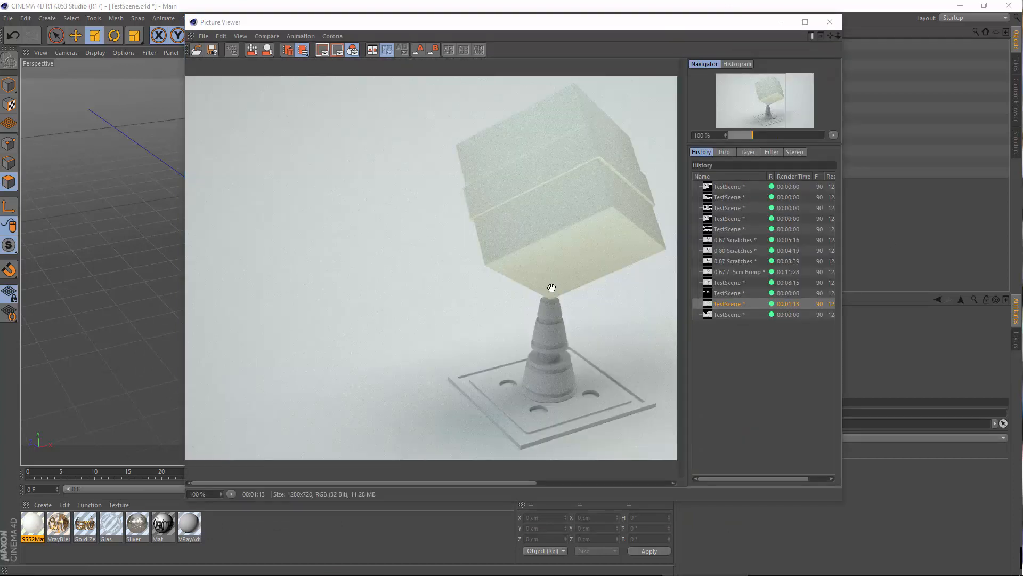
left_click_drag(551, 287, 350, 292)
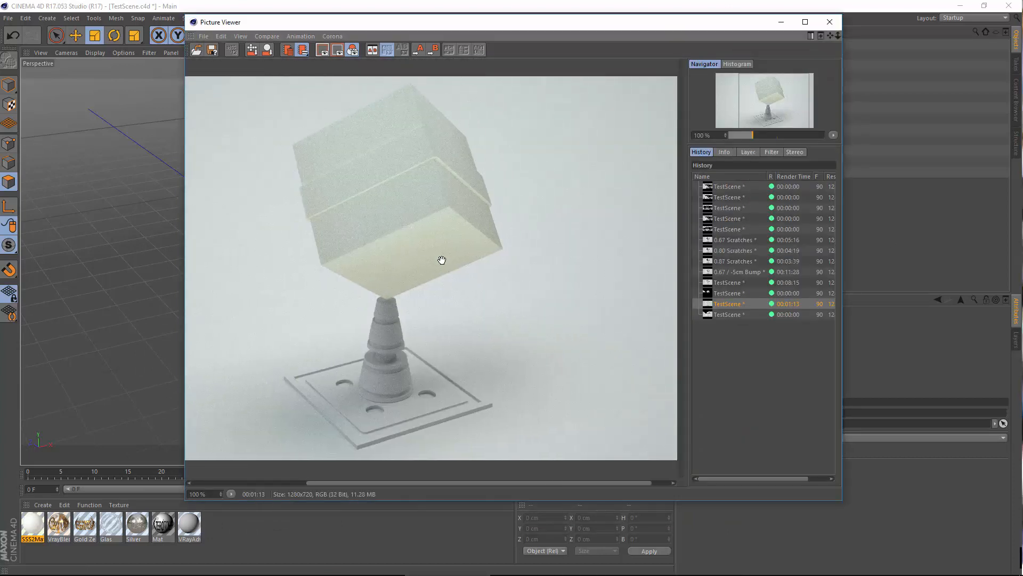
left_click_drag(416, 230, 564, 220)
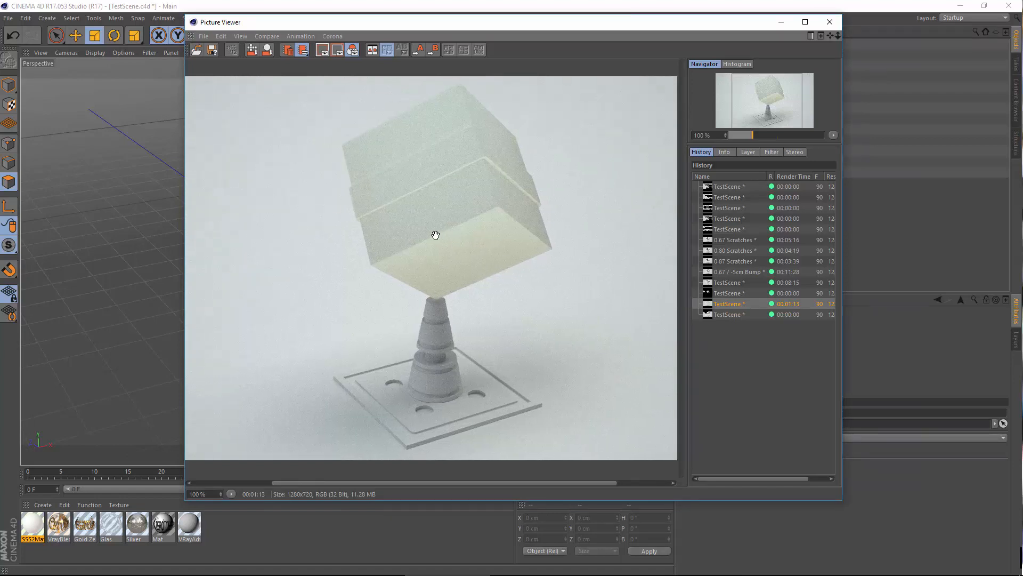
left_click_drag(443, 252, 461, 253)
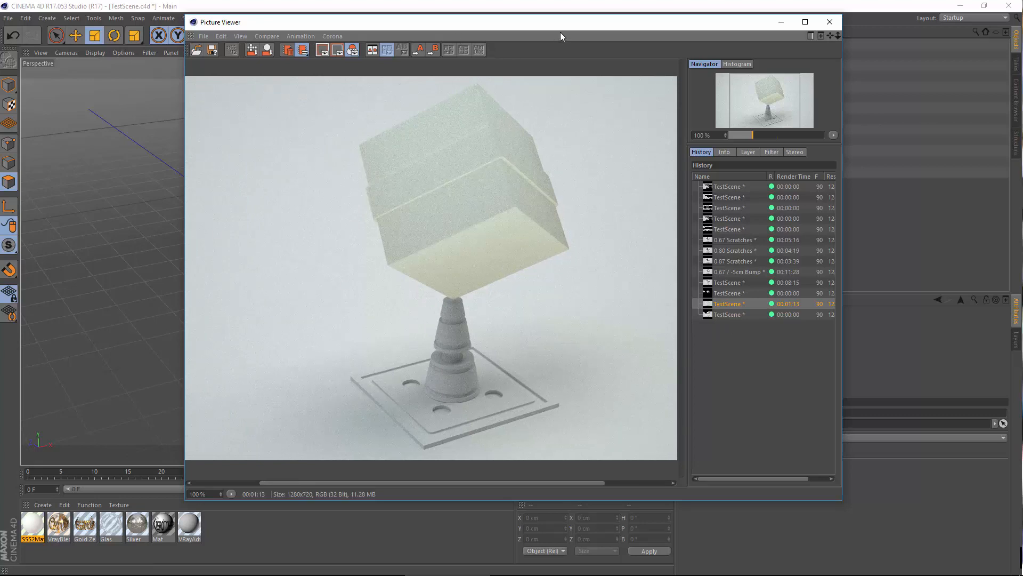
left_click_drag(560, 24, 421, 24)
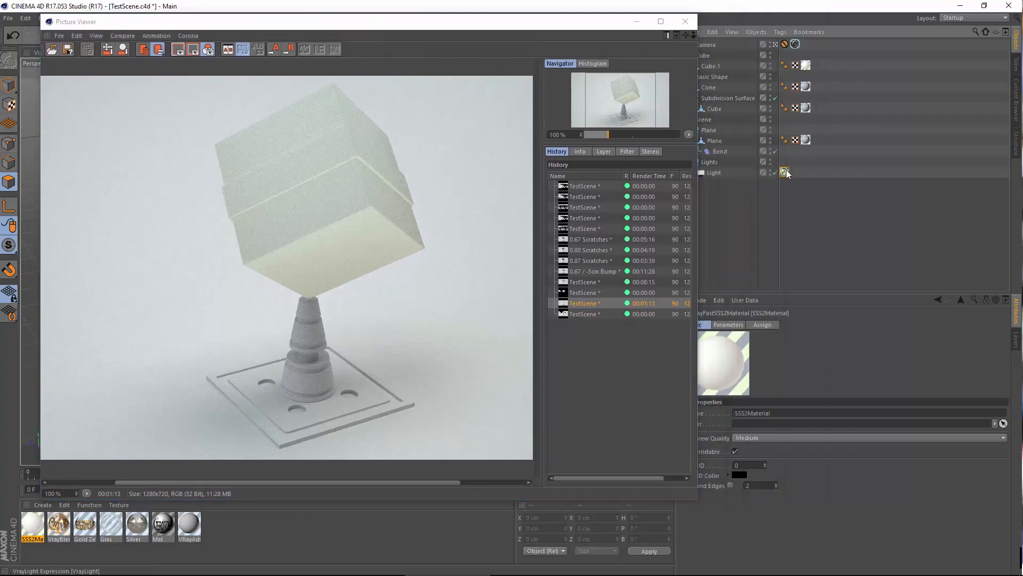
Step: Review the dome light's area settings and the Brute Force GI subdivision in the render settings, and close the Picture Viewer
left_click(785, 172)
left_click(637, 21)
left_click(278, 35)
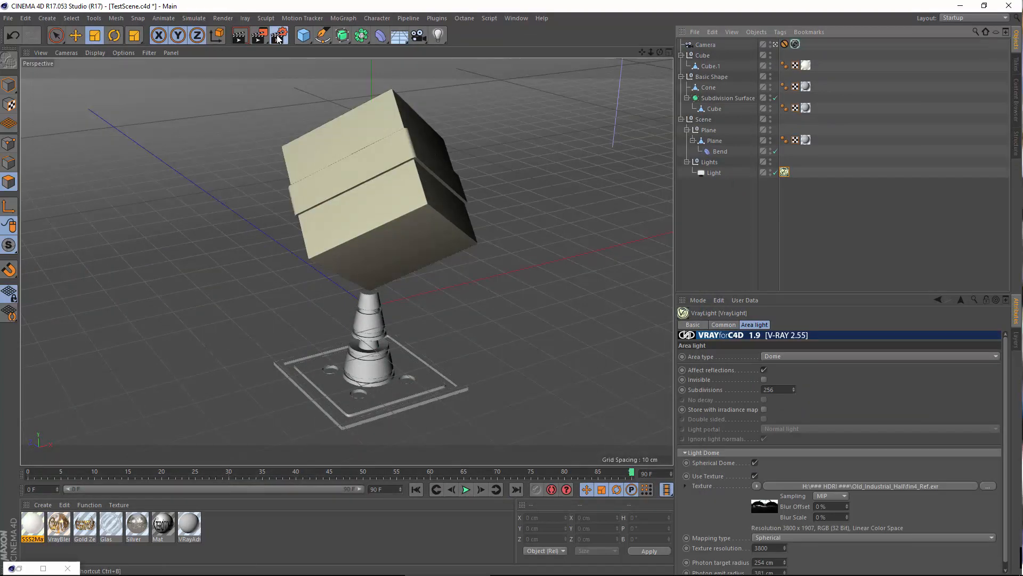
left_click(502, 186)
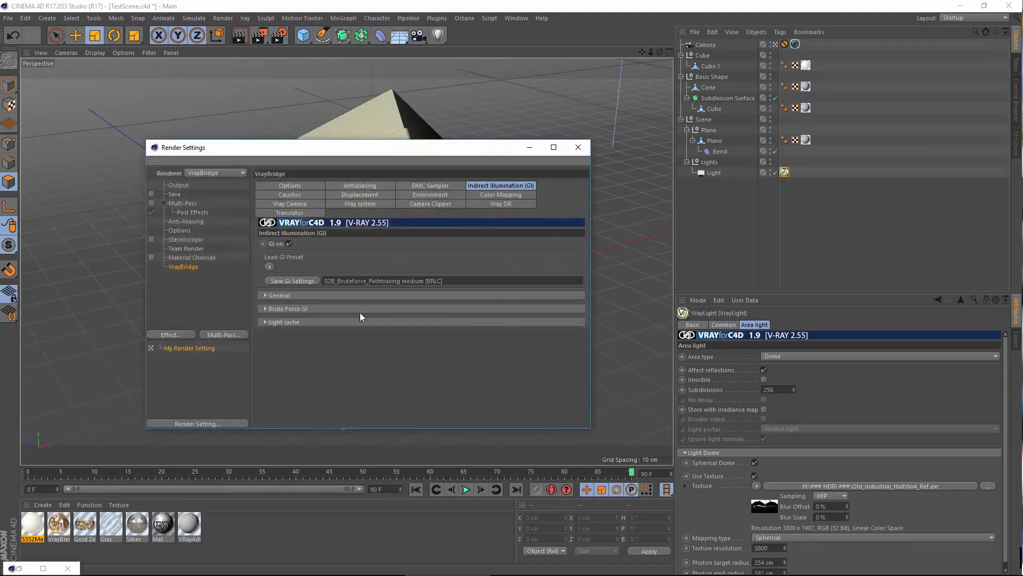
left_click(337, 308)
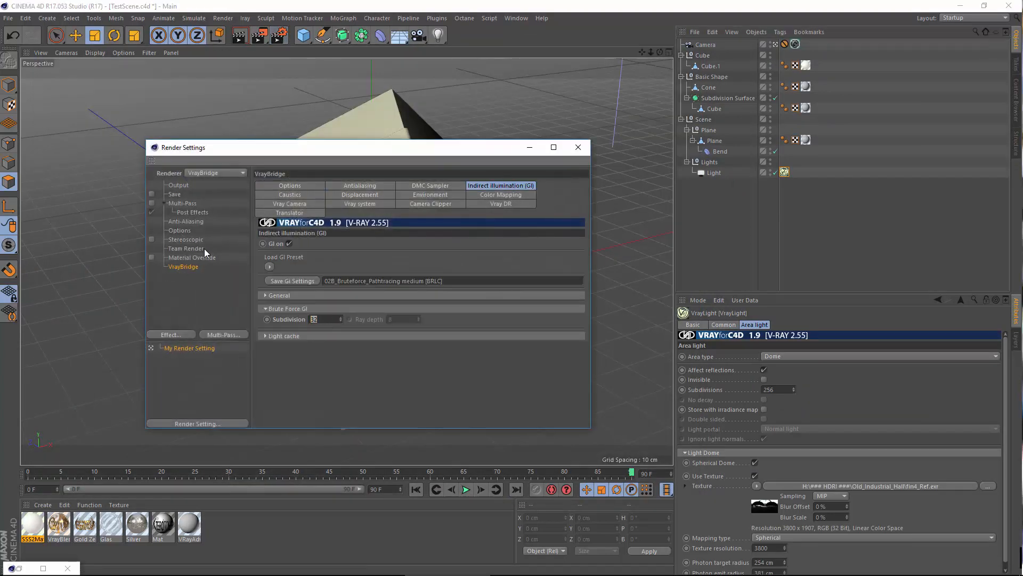
left_click(578, 147)
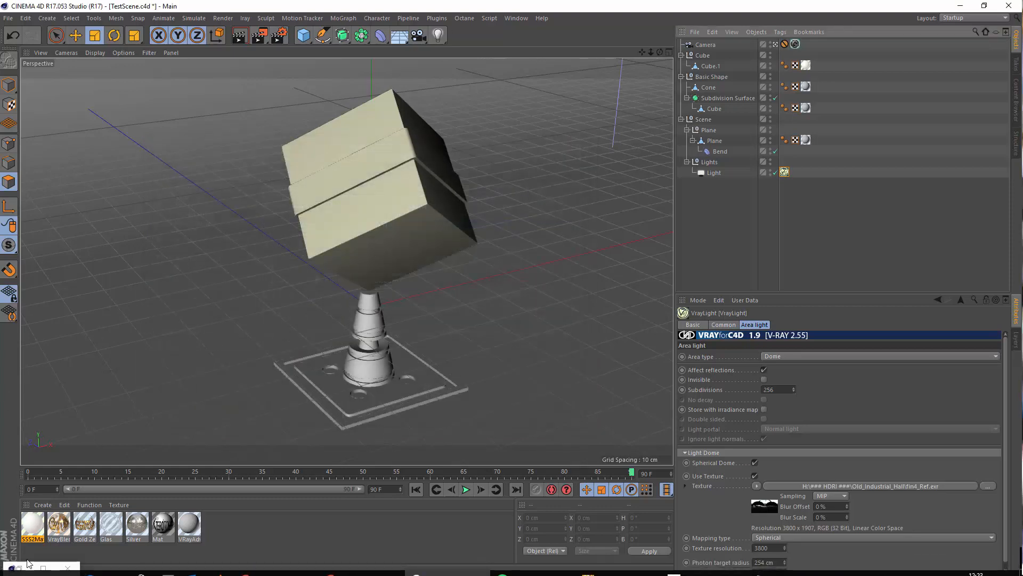
left_click(42, 568)
left_click_drag(601, 15, 681, 39)
left_click(766, 42)
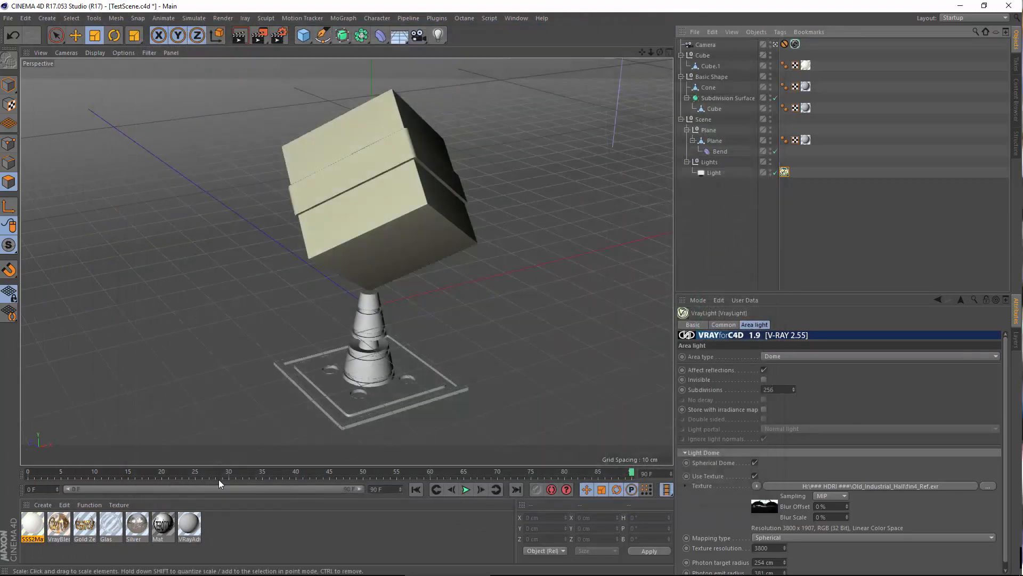
Step: Set the Scale of SSS2Material to 5 and close the Material Editor
double_click(33, 525)
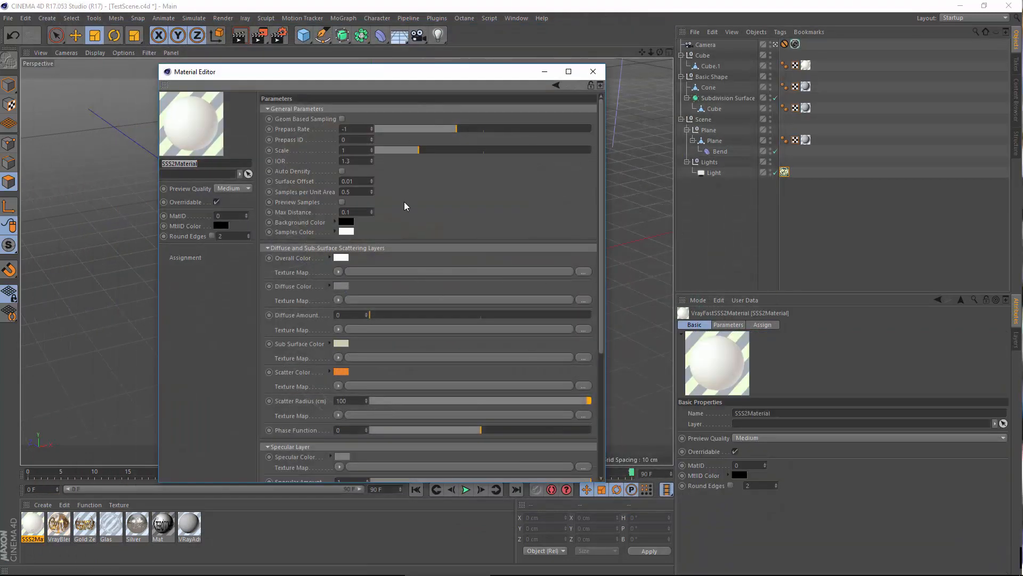
left_click_drag(406, 202, 426, 224)
left_click_drag(423, 150, 590, 152)
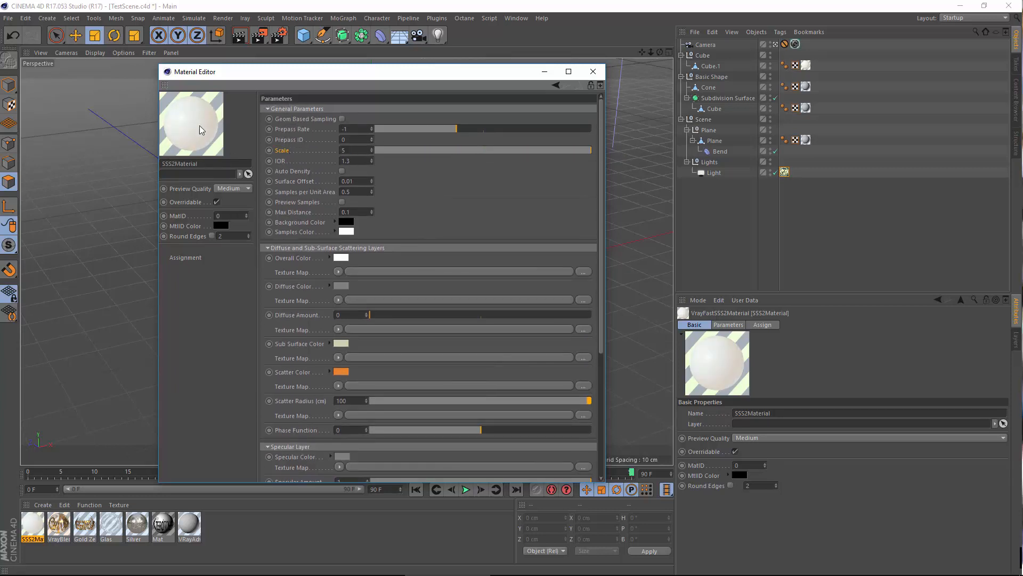
left_click(602, 74)
Step: Render the scene with the rescaled SSS2Material to the Picture Viewer
left_click(223, 18)
left_click(224, 19)
left_click(223, 18)
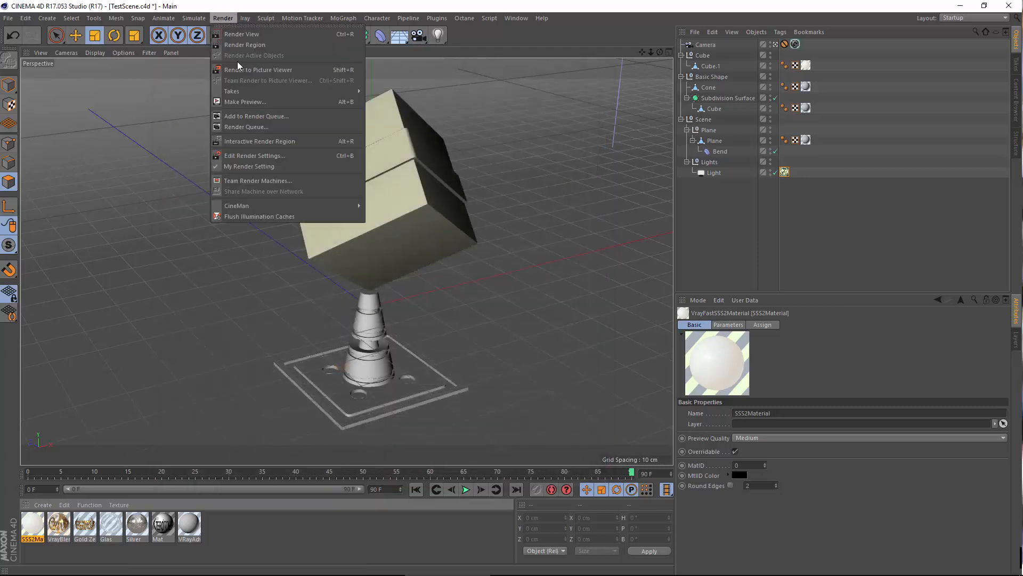
left_click(241, 65)
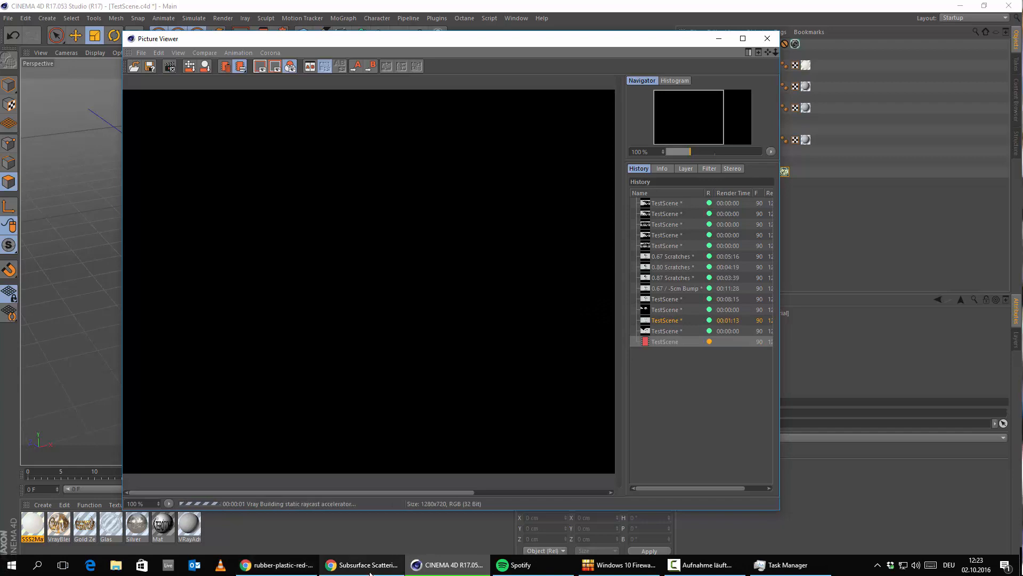
Step: Switch to Chrome and study the Scale parameter example in the VRayFastSSS2 documentation, enlarging the window to show all example images
left_click(362, 565)
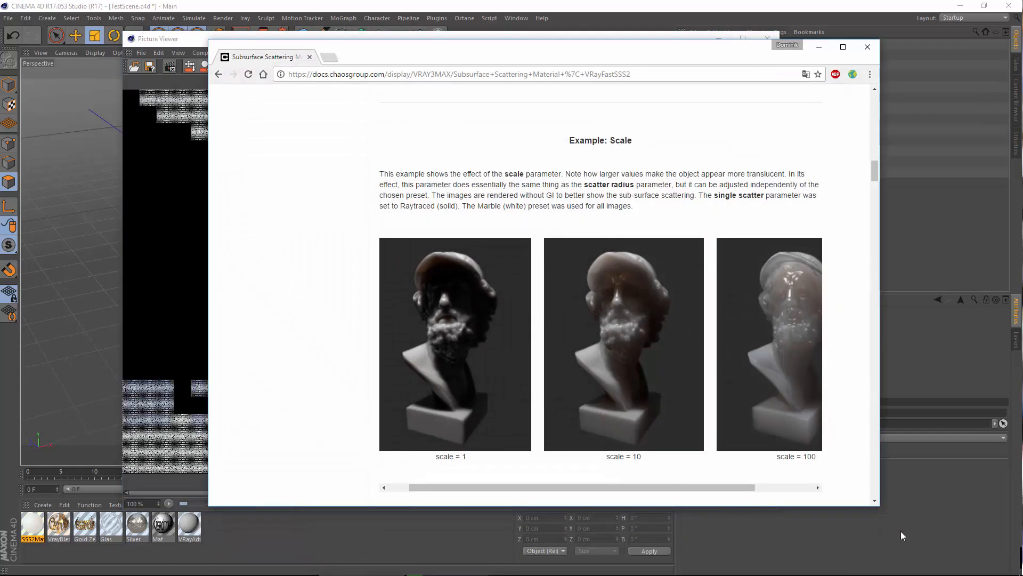
left_click_drag(880, 509, 993, 545)
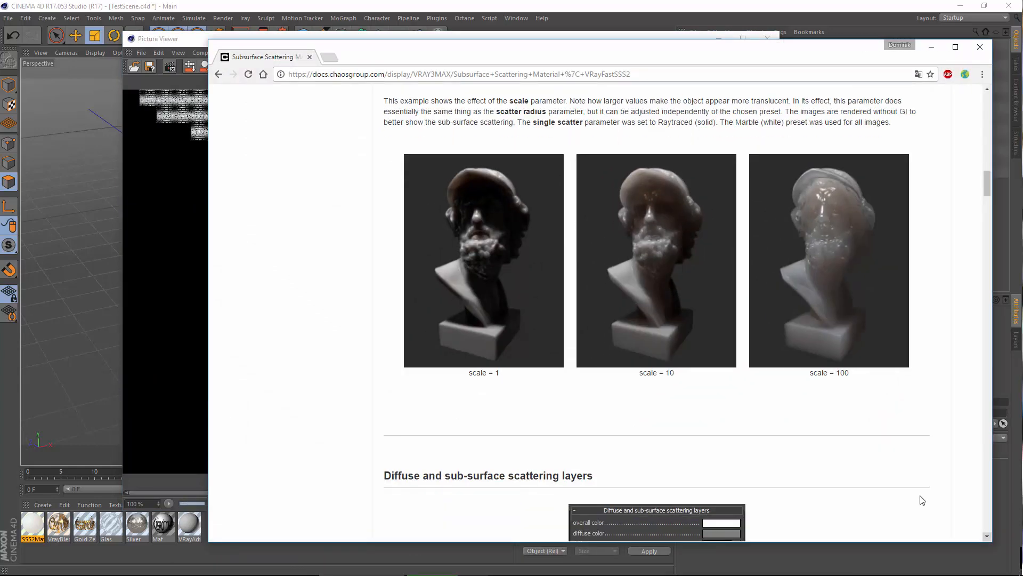
scroll(587, 343, "up", 3)
scroll(637, 157, "down", 1)
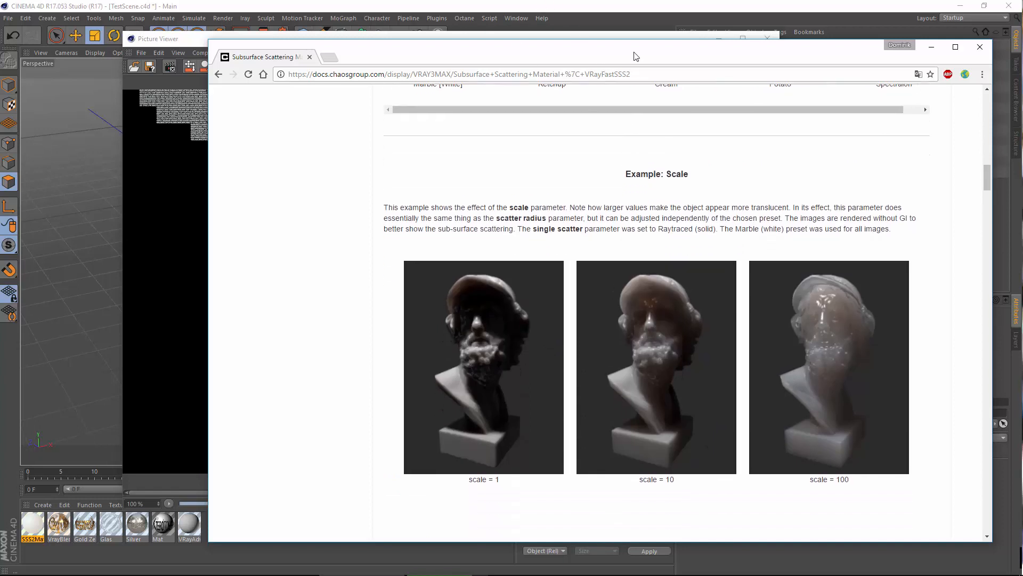
left_click_drag(637, 56, 519, 16)
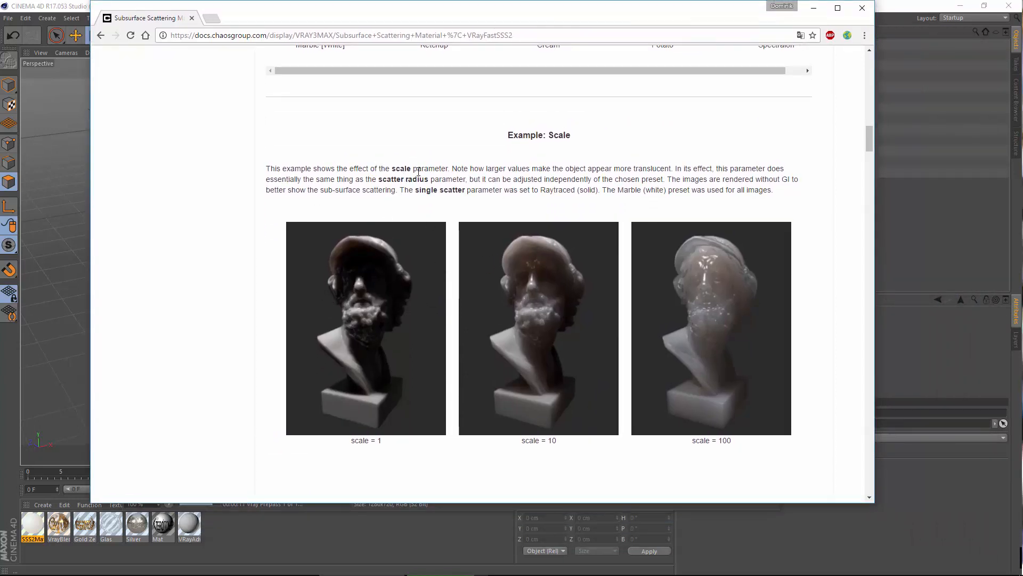
Step: Read the Scale example's explanation of translucency, its relation to scatter radius, and rendering without GI
left_click_drag(453, 166, 499, 167)
left_click(506, 158)
left_click_drag(573, 169, 621, 169)
left_click(660, 153)
left_click_drag(684, 168, 745, 173)
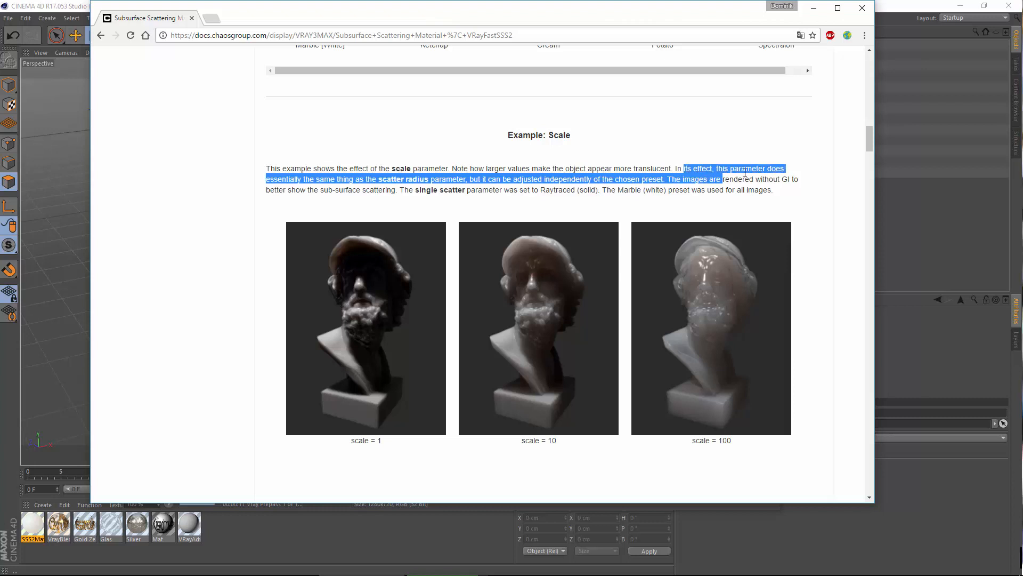
left_click(753, 171)
left_click_drag(353, 179, 472, 180)
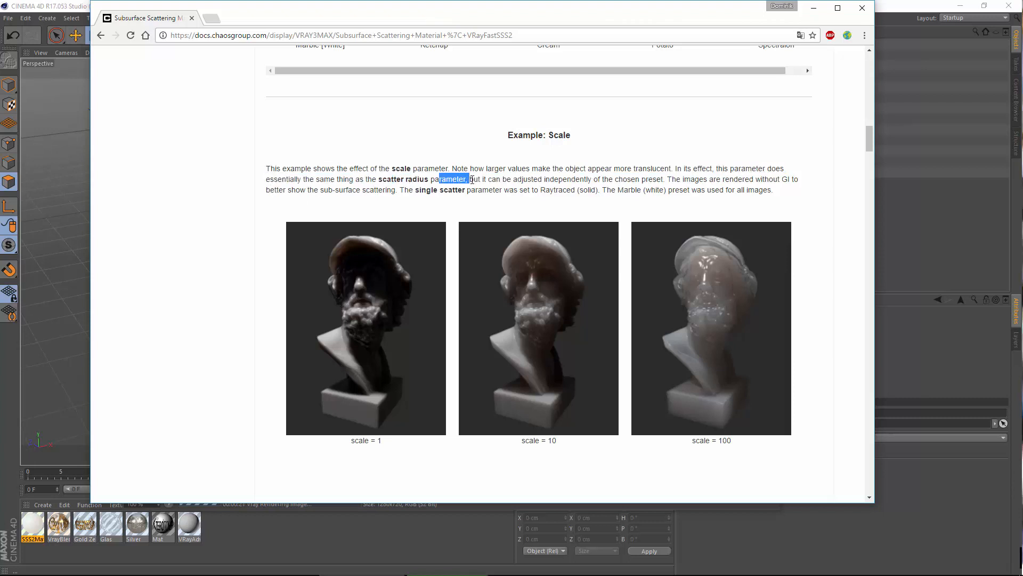
left_click(526, 183)
left_click_drag(562, 181, 622, 181)
left_click(650, 177)
left_click_drag(738, 180, 779, 193)
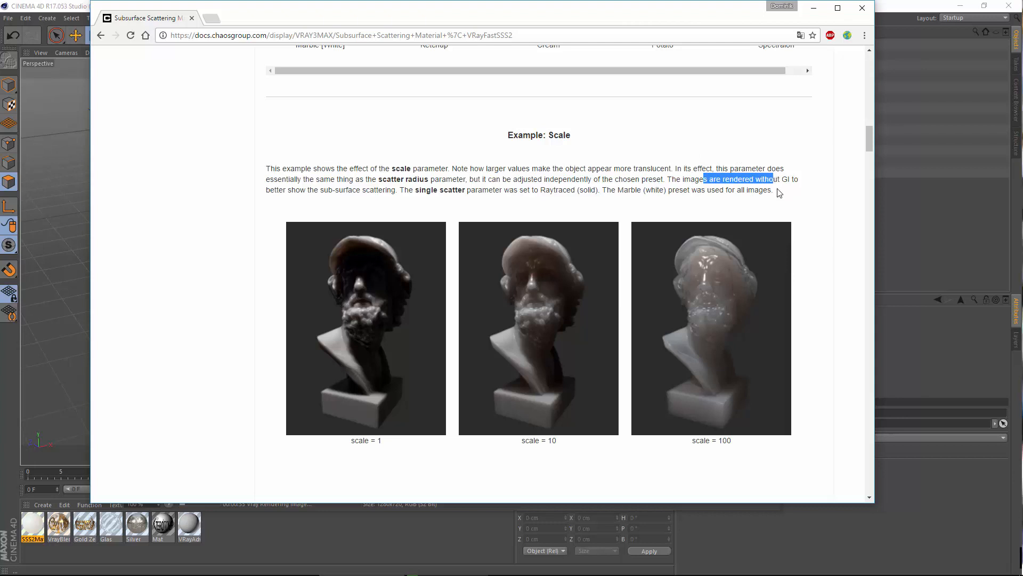
left_click(347, 199)
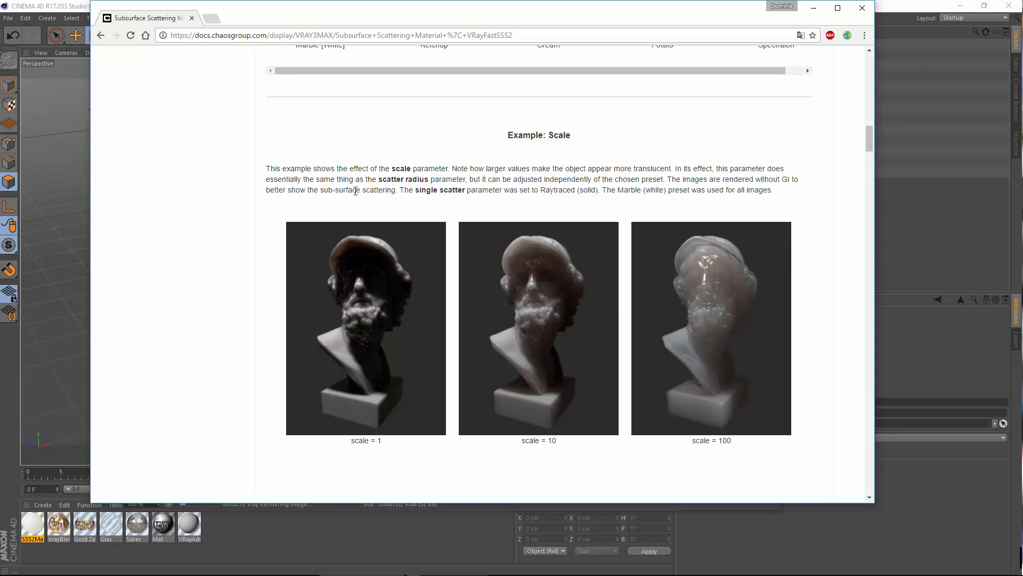
Step: Study the single scatter note and the Scale comparison images in the documentation, and switch back to Cinema 4D
left_click_drag(355, 190, 692, 190)
left_click(445, 212)
left_click(545, 215)
left_click(549, 208)
left_click(608, 197)
scroll(533, 309, "down", 2)
scroll(331, 353, "up", 2)
scroll(749, 321, "down", 7)
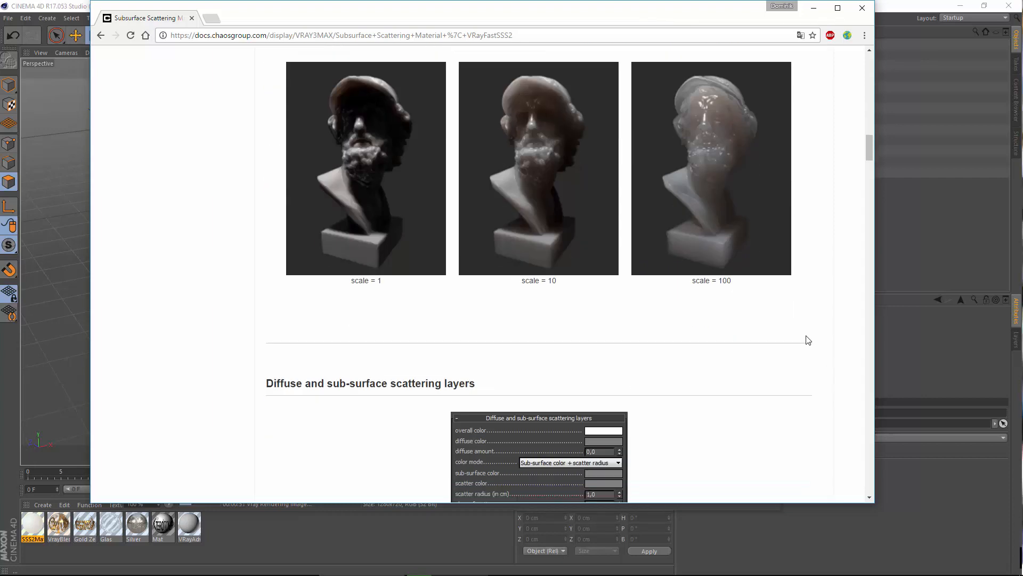
scroll(514, 292, "up", 3)
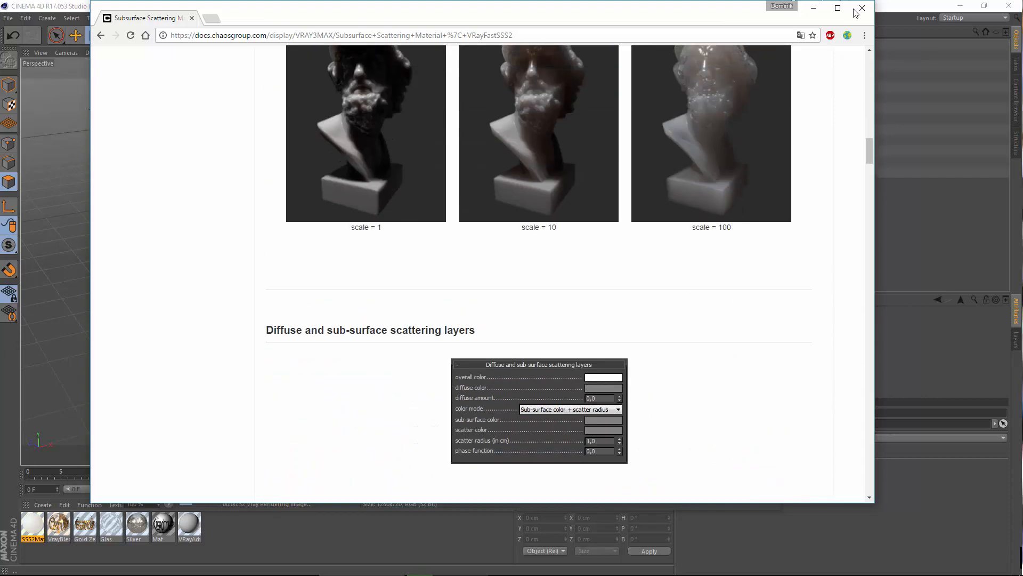
left_click(813, 8)
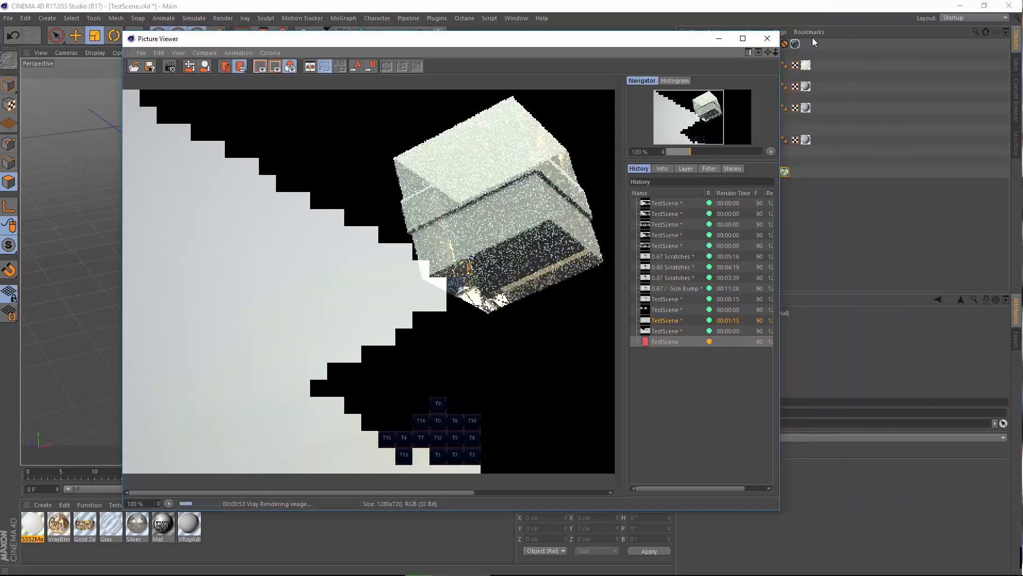
Step: Open SSS2Material for editing and review the available Single Scatter modes without changing the setting
double_click(24, 539)
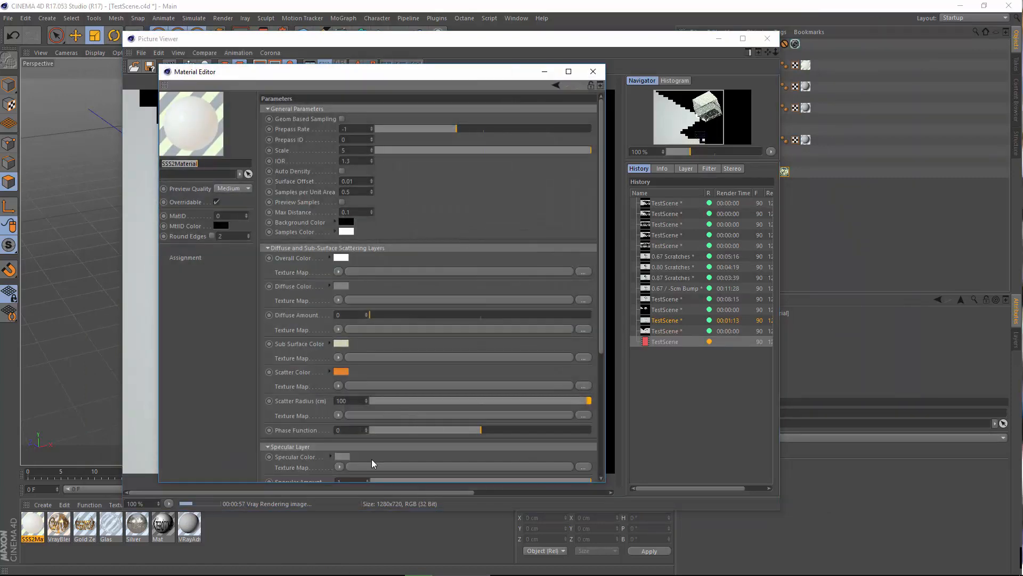
scroll(372, 463, "down", 5)
left_click(405, 395)
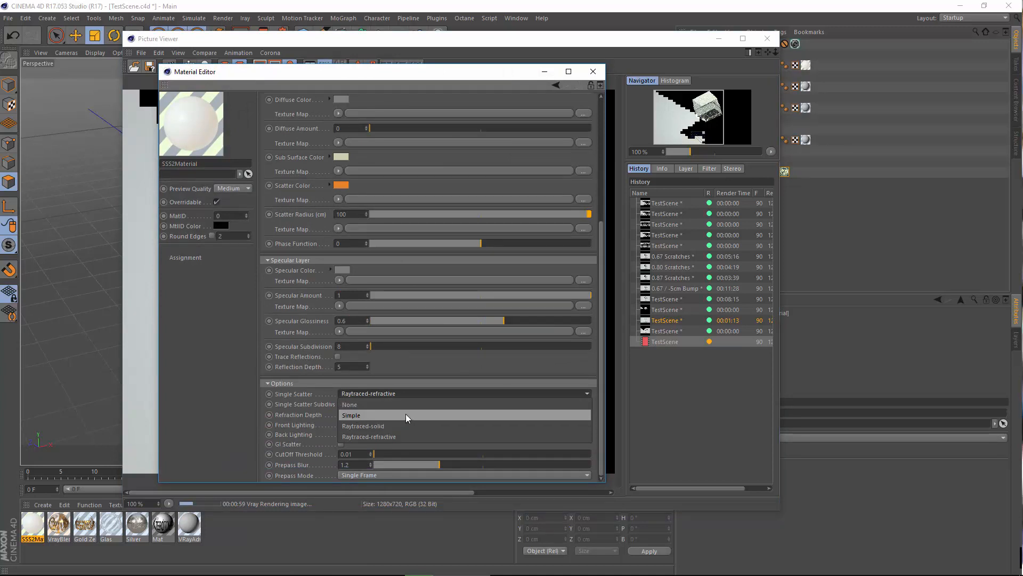
left_click(244, 400)
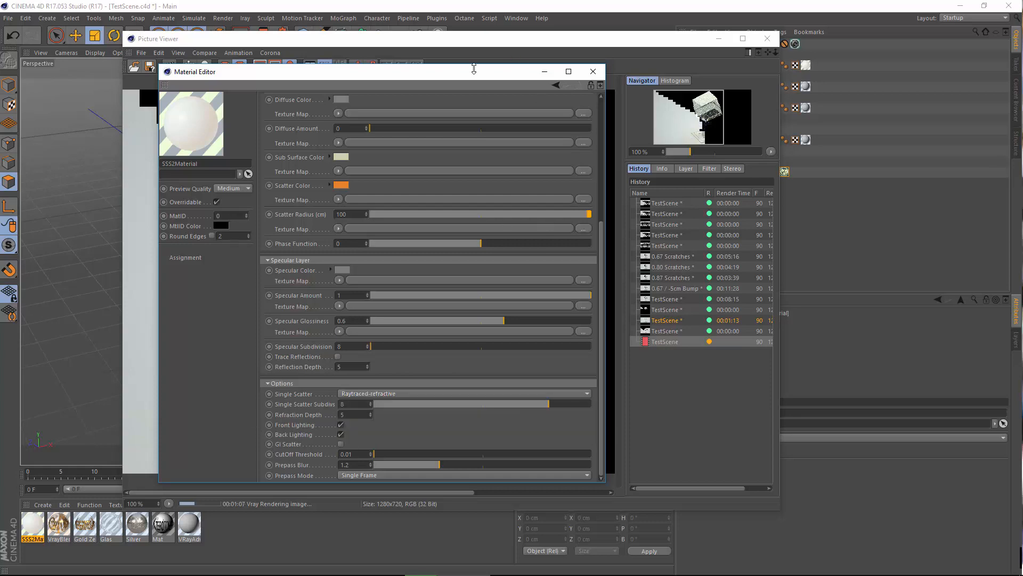
Step: Inspect the cube's ongoing render beside the material settings, and close the Picture Viewer, stopping the render
left_click_drag(474, 68, 912, 75)
left_click(681, 143)
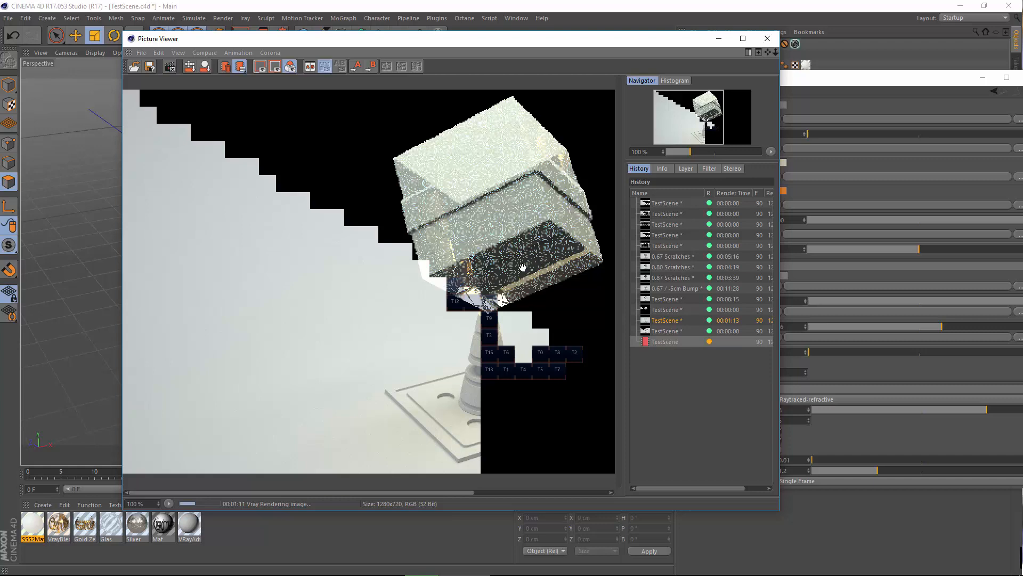
left_click_drag(642, 41, 604, 35)
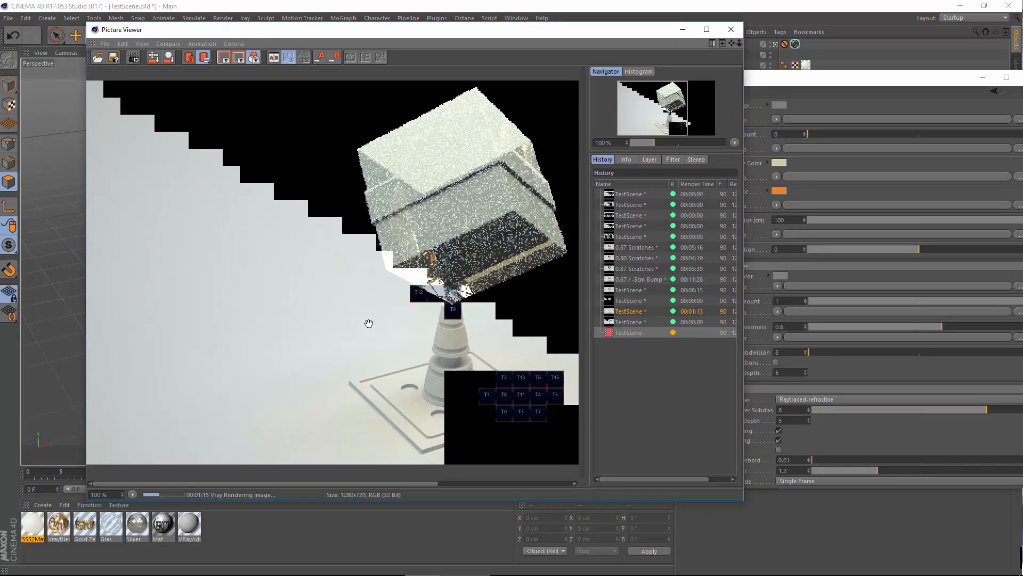
left_click_drag(383, 338, 318, 305)
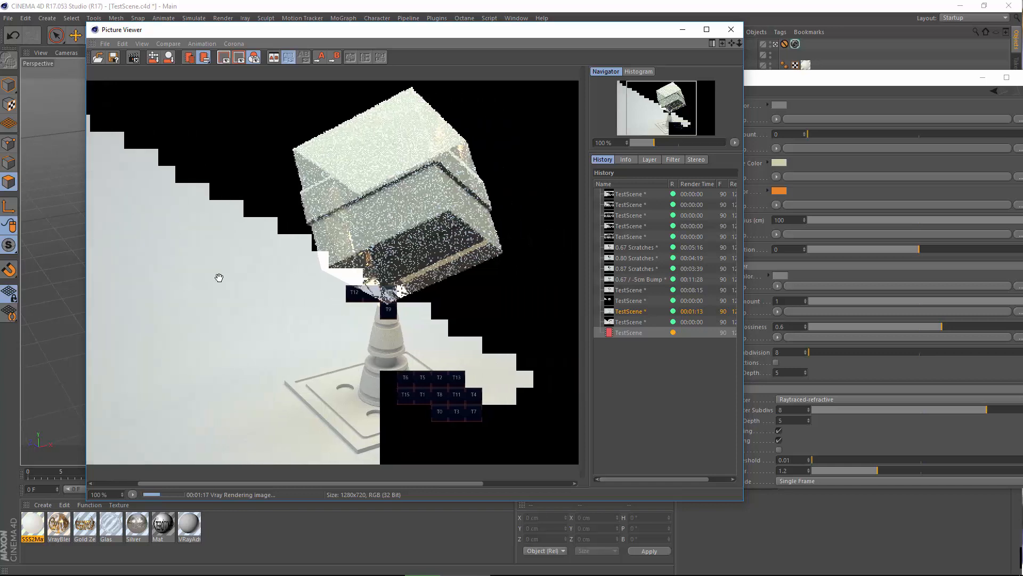
left_click(806, 84)
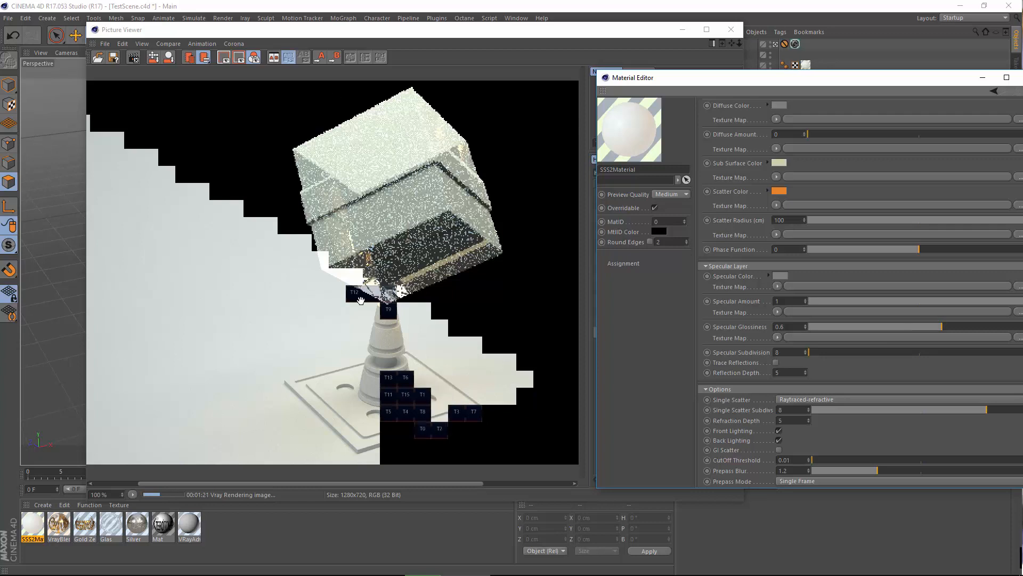
left_click(337, 318)
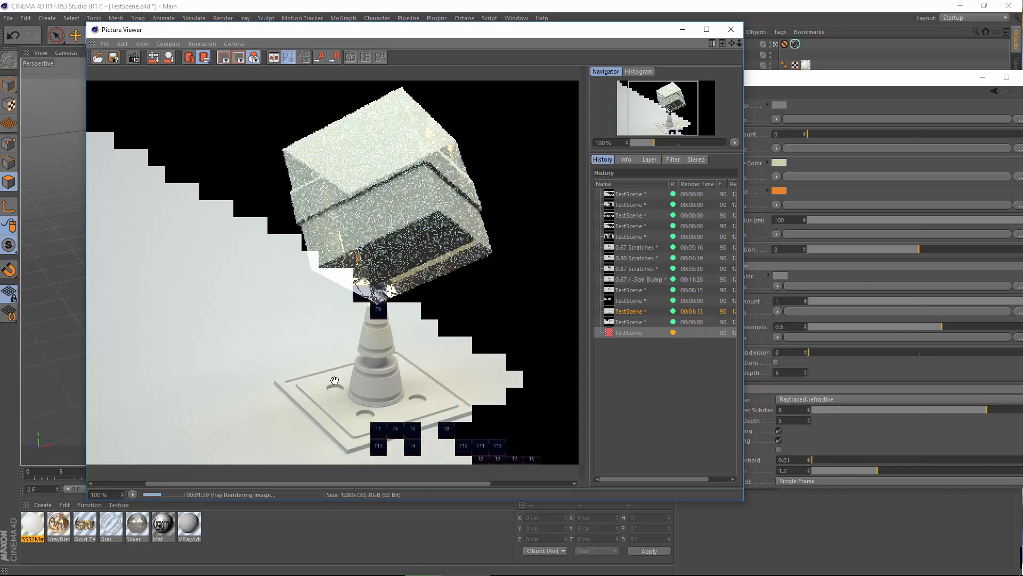
left_click_drag(288, 299, 299, 322)
left_click_drag(376, 318, 388, 317)
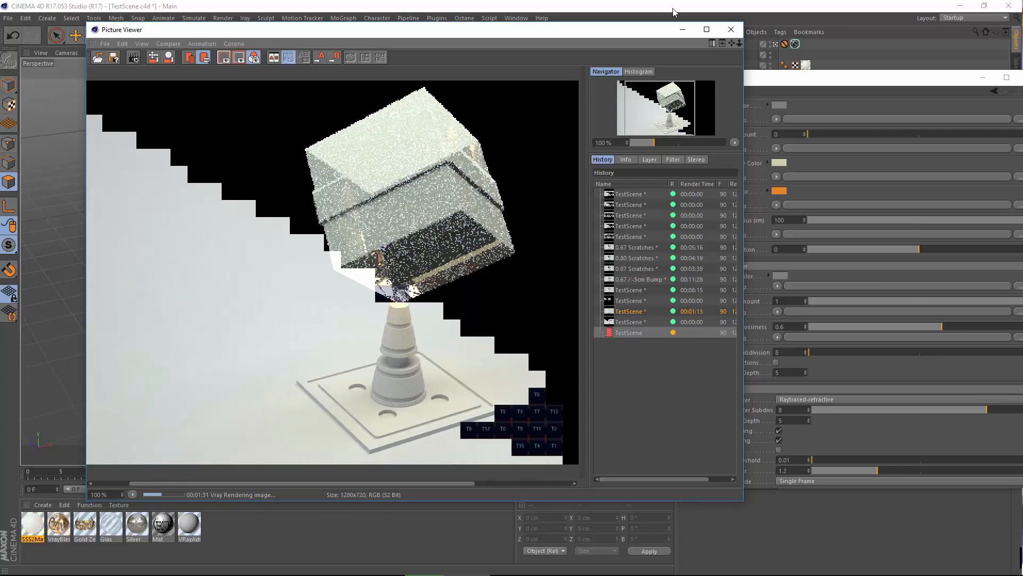
left_click(731, 29)
left_click(526, 338)
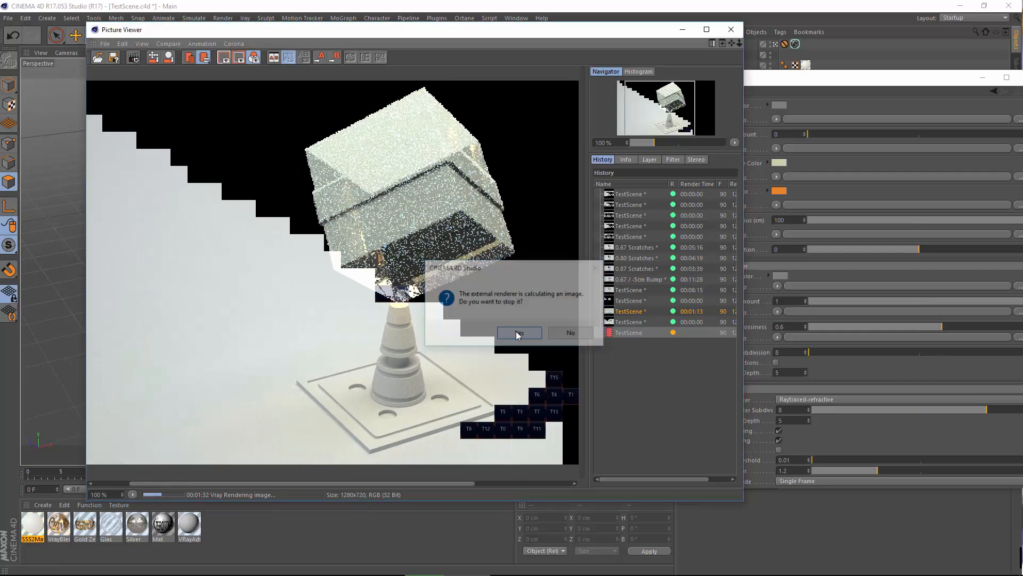
Step: Set SSS2Material's IOR to 1.33 and its Specular Glossiness to 0.81
left_click_drag(799, 78, 474, 48)
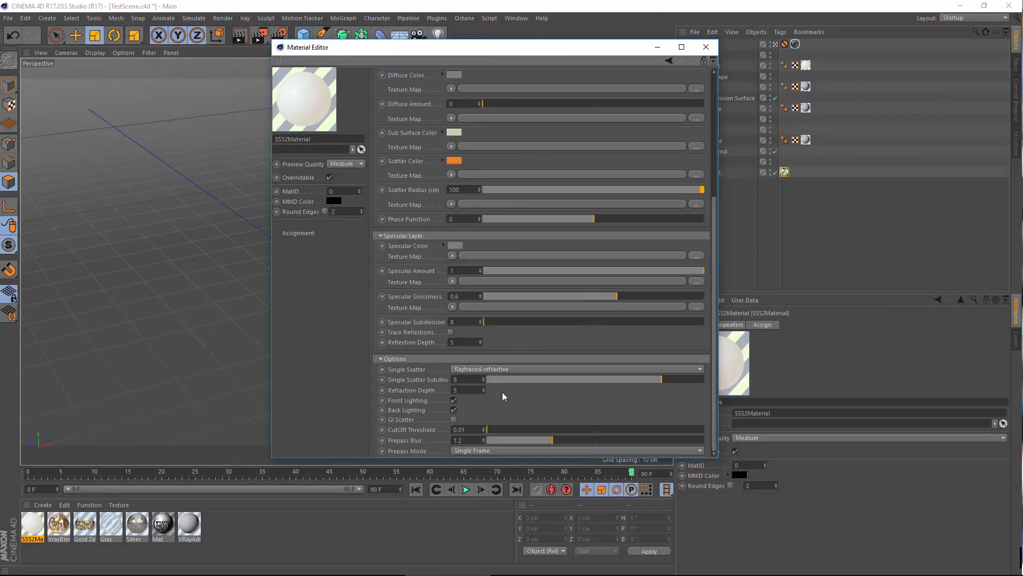
scroll(509, 405, "up", 1)
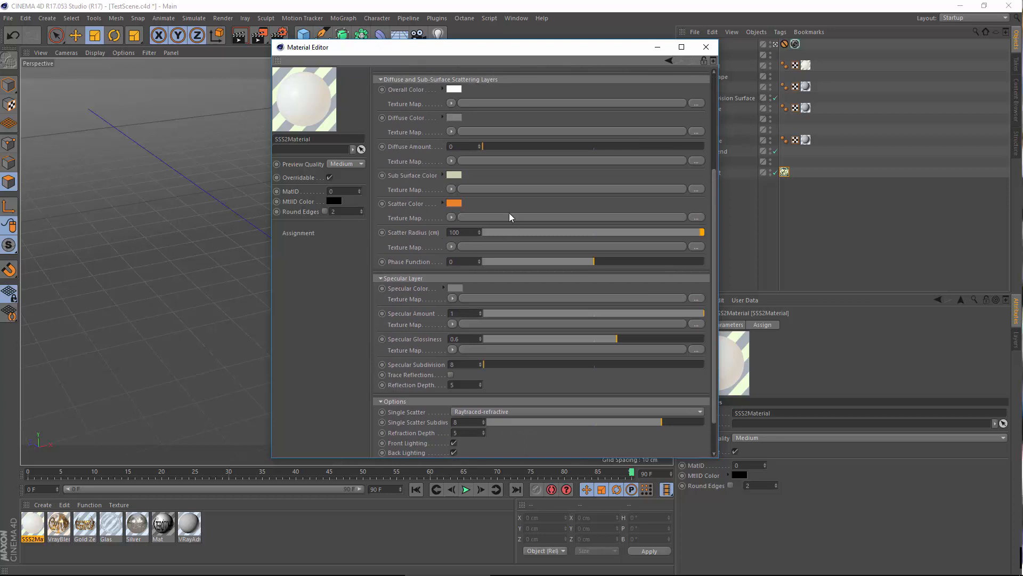
scroll(510, 213, "up", 3)
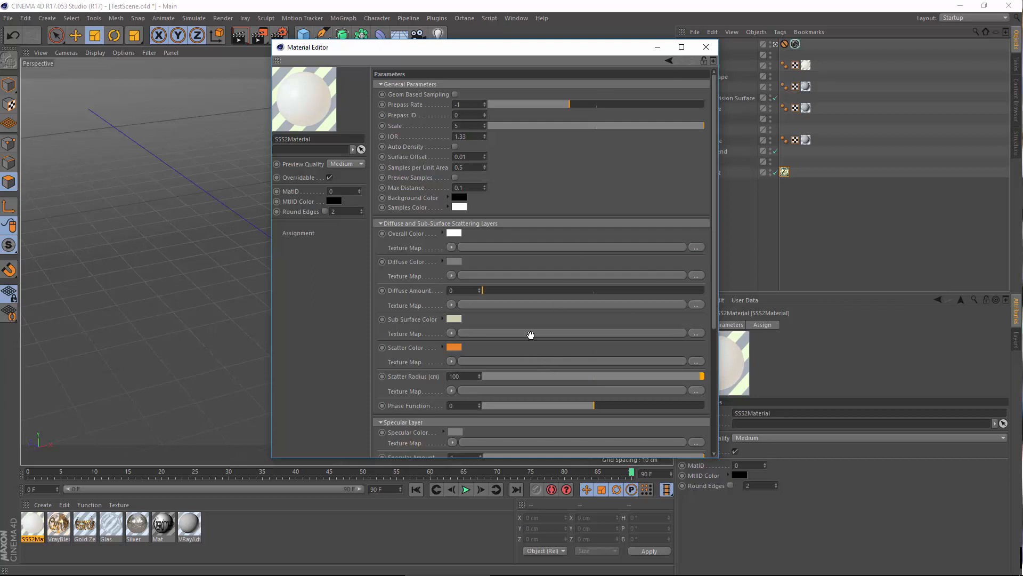
scroll(531, 335, "down", 5)
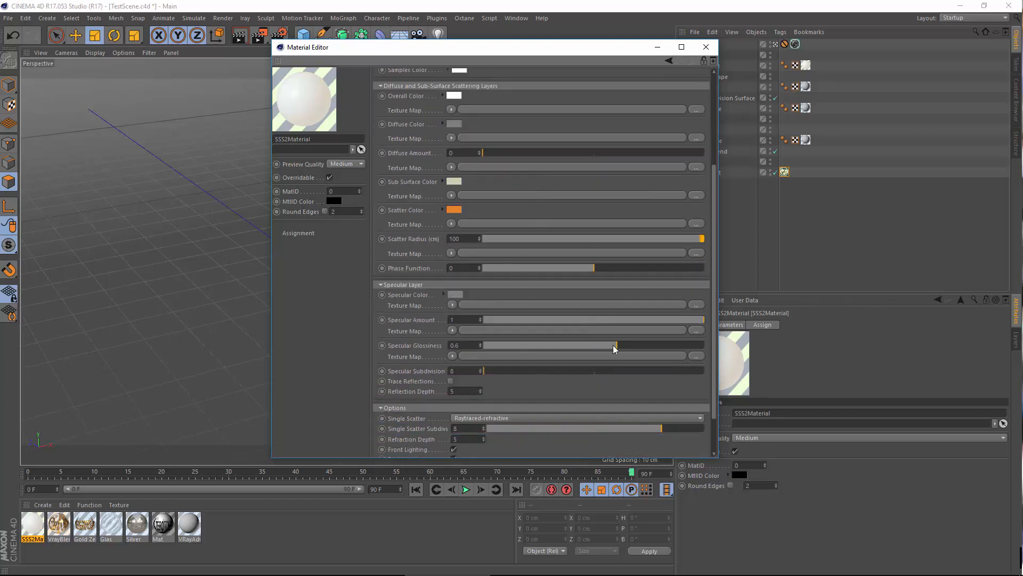
left_click_drag(614, 346, 663, 346)
scroll(498, 415, "up", 3)
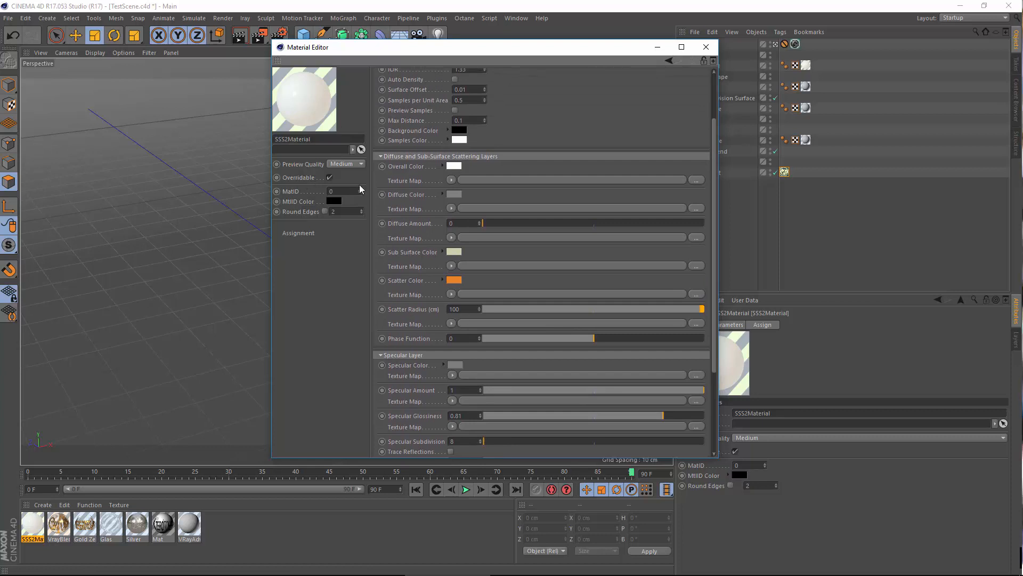
Step: Try Scatter Radius values of 500, 50 and 10 cm on SSS2Material to compare its preview
left_click_drag(410, 49, 445, 39)
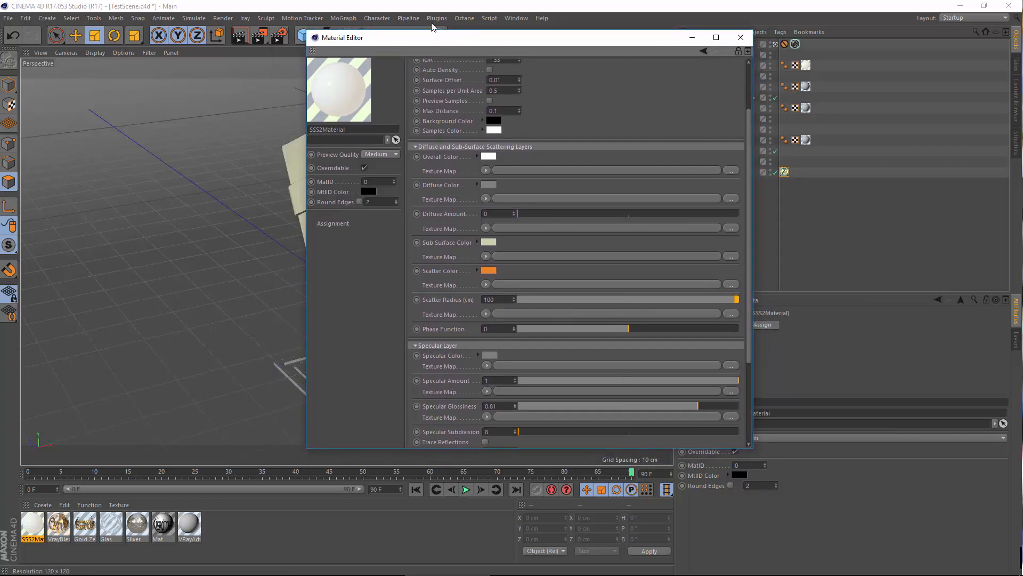
left_click_drag(464, 38, 588, 68)
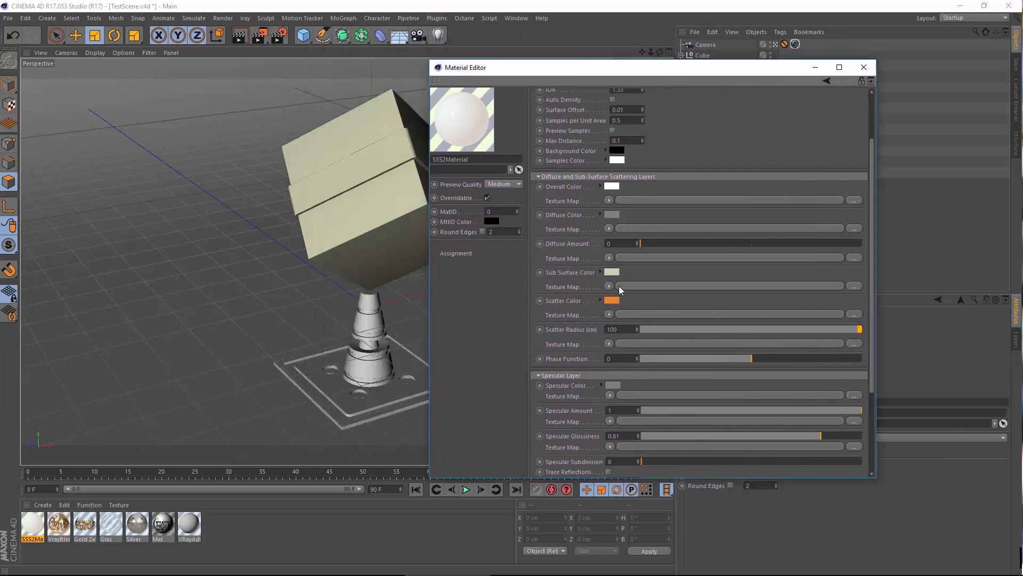
left_click(630, 329)
type("500")
key("Return")
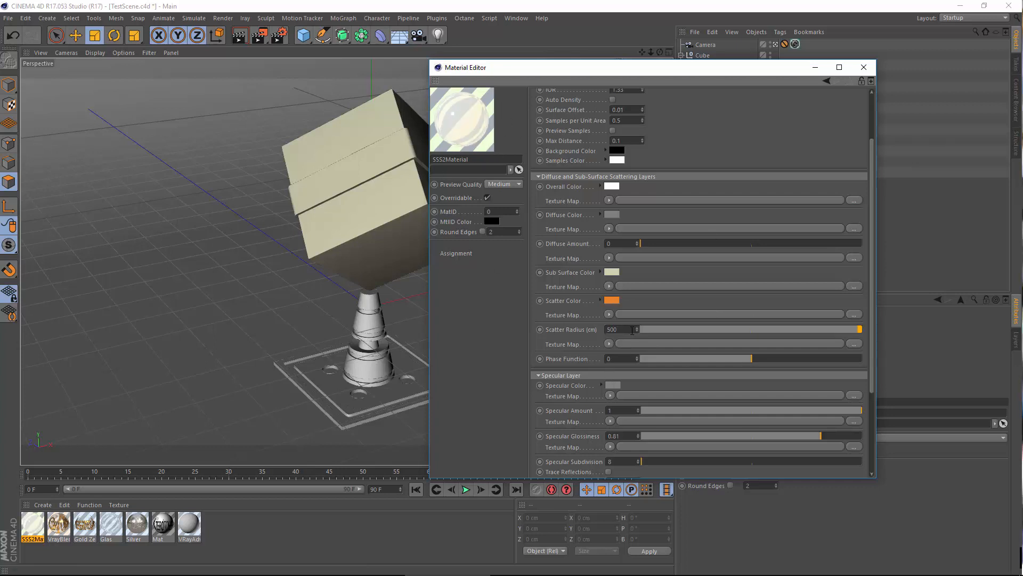
left_click(632, 329)
type("50")
key("Return")
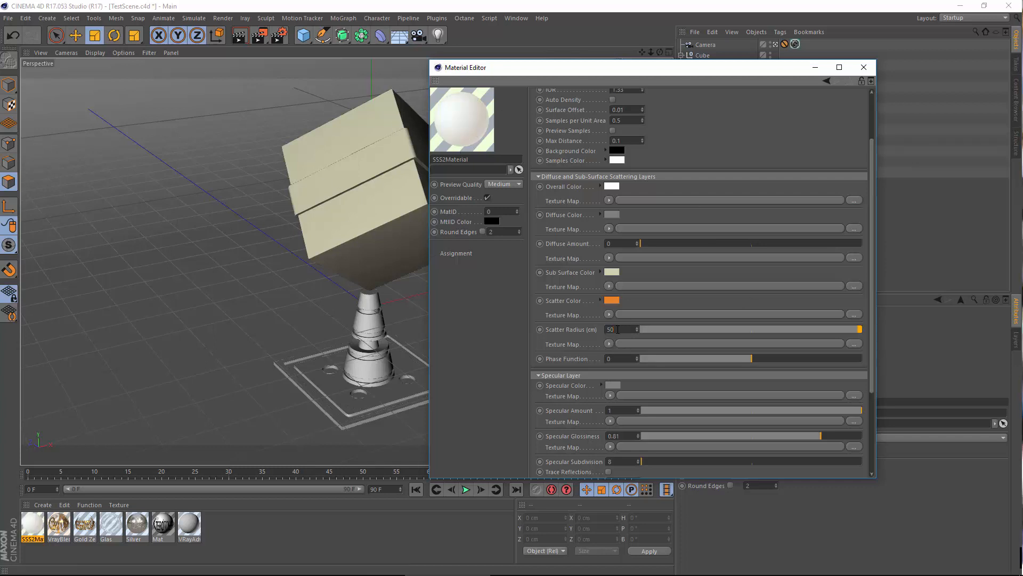
left_click(618, 329)
type("10")
key("Return")
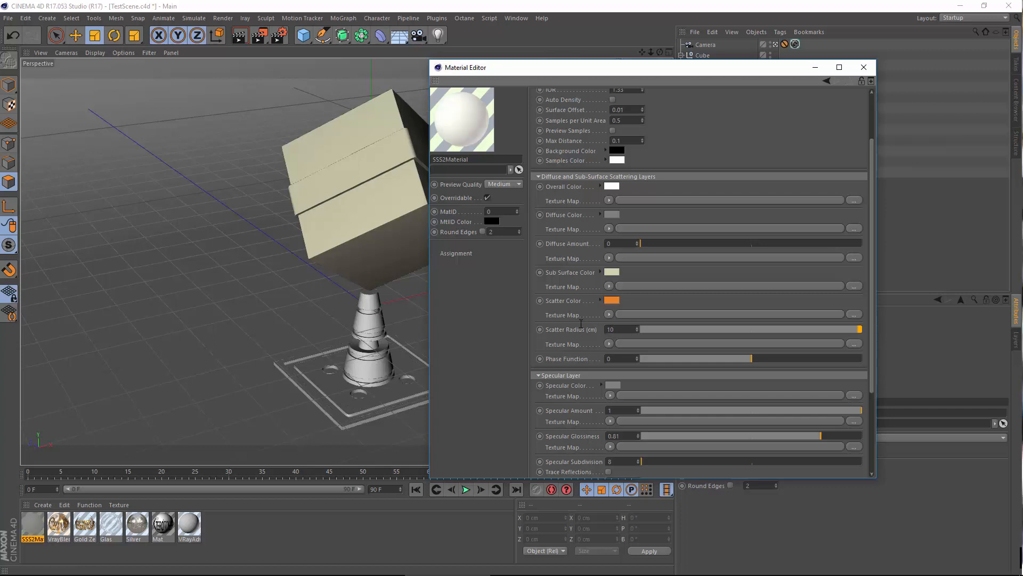
Step: Set SSS2Material's Scatter Radius back to 100 cm
scroll(596, 331, "down", 4)
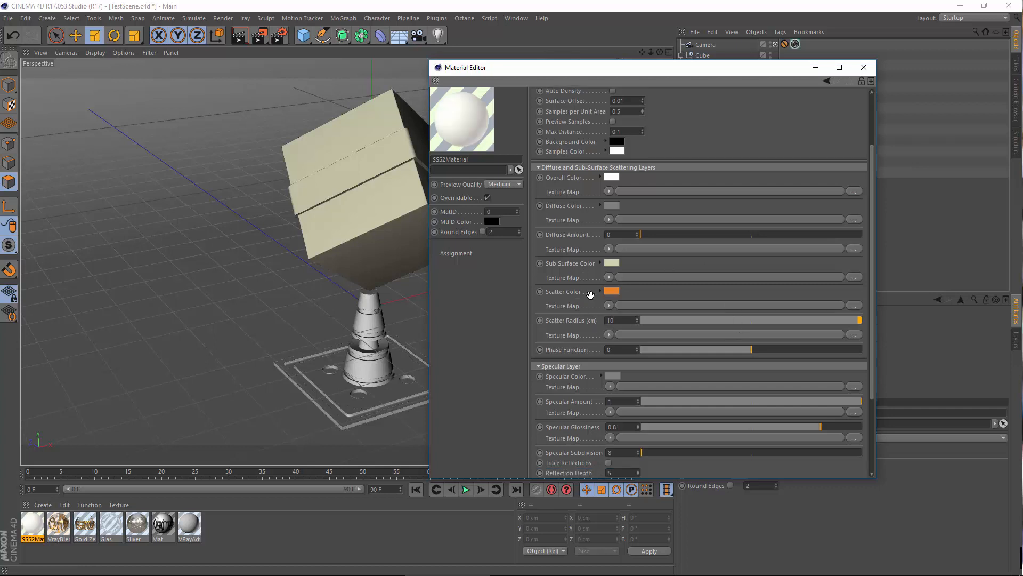
scroll(585, 174, "up", 3)
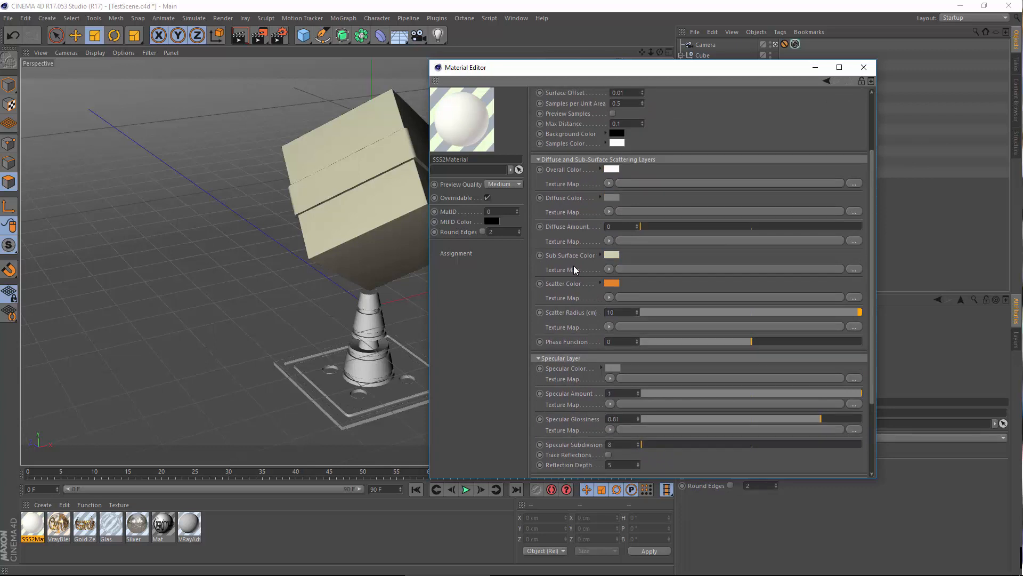
mouse_move(644, 283)
left_mouse_down()
mouse_move(642, 204)
mouse_move(629, 278)
left_mouse_up()
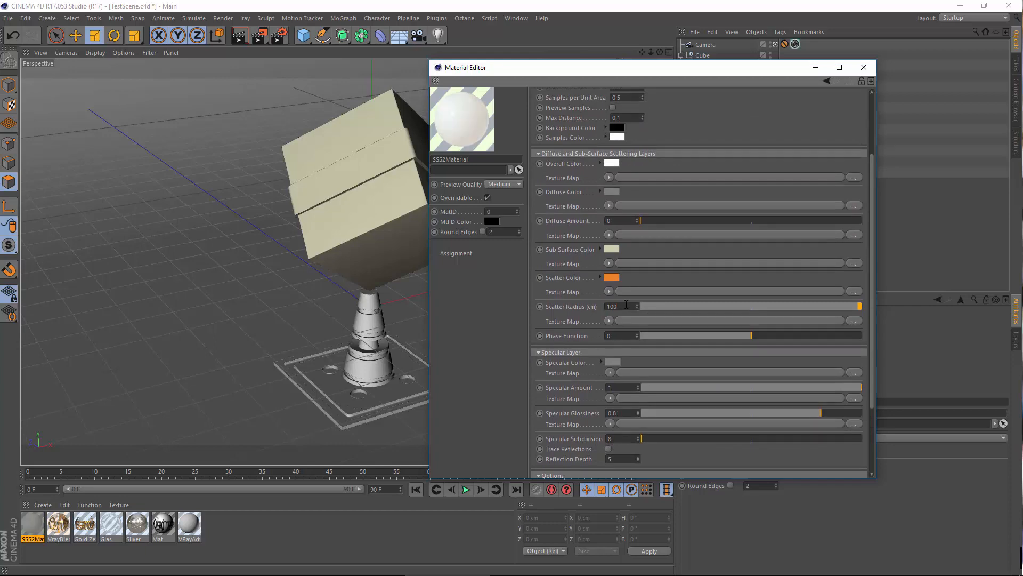
Step: Check the material's Single Scatter option and switch to Chrome to reread the Scale example's notes on scatter radius and rendering settings
left_click_drag(698, 368, 696, 272)
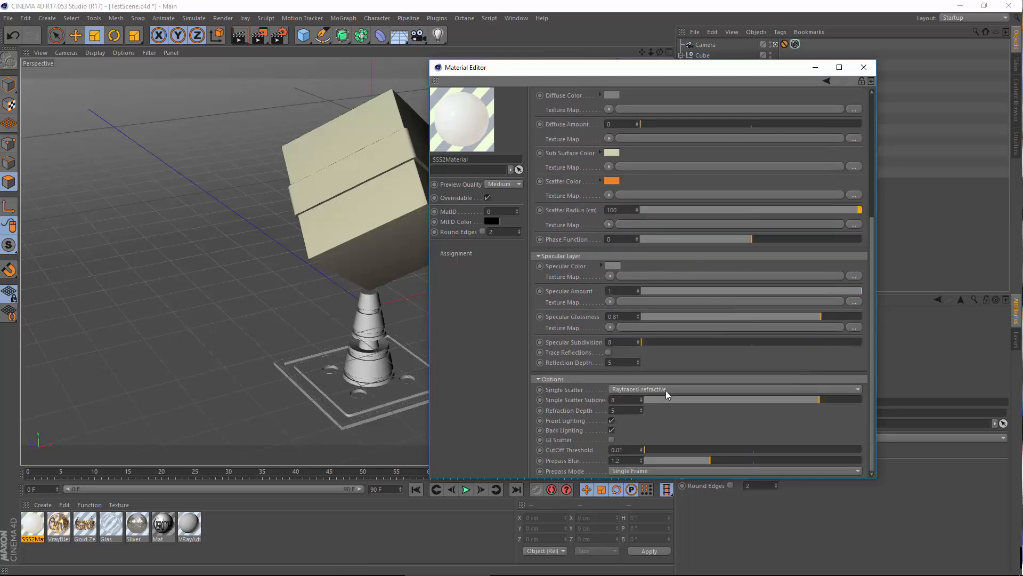
left_click(637, 389)
left_click(638, 389)
mouse_move(286, 574)
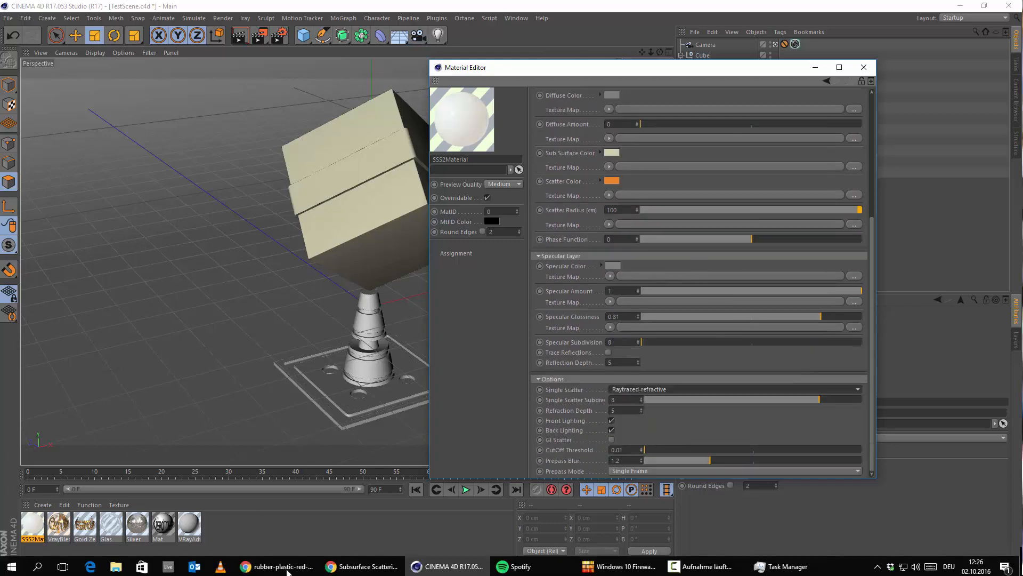
left_click(355, 566)
scroll(628, 273, "up", 4)
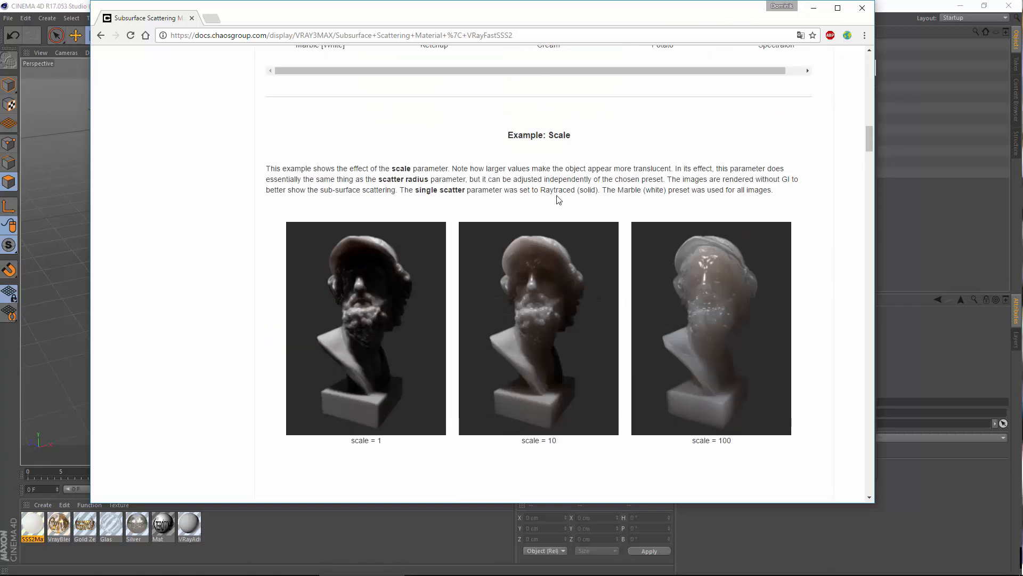
left_click_drag(414, 178, 479, 178)
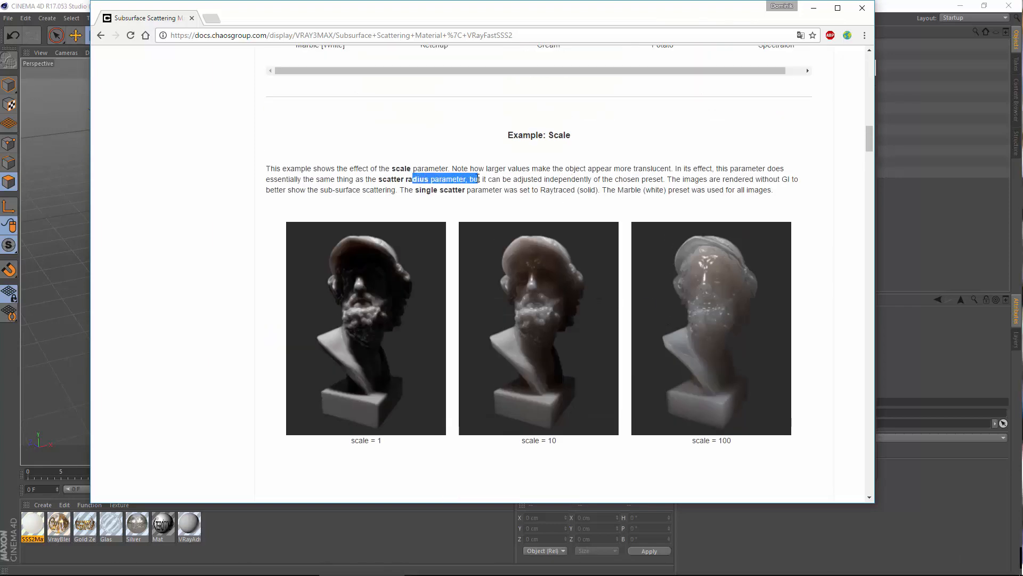
left_click_drag(704, 179, 767, 190)
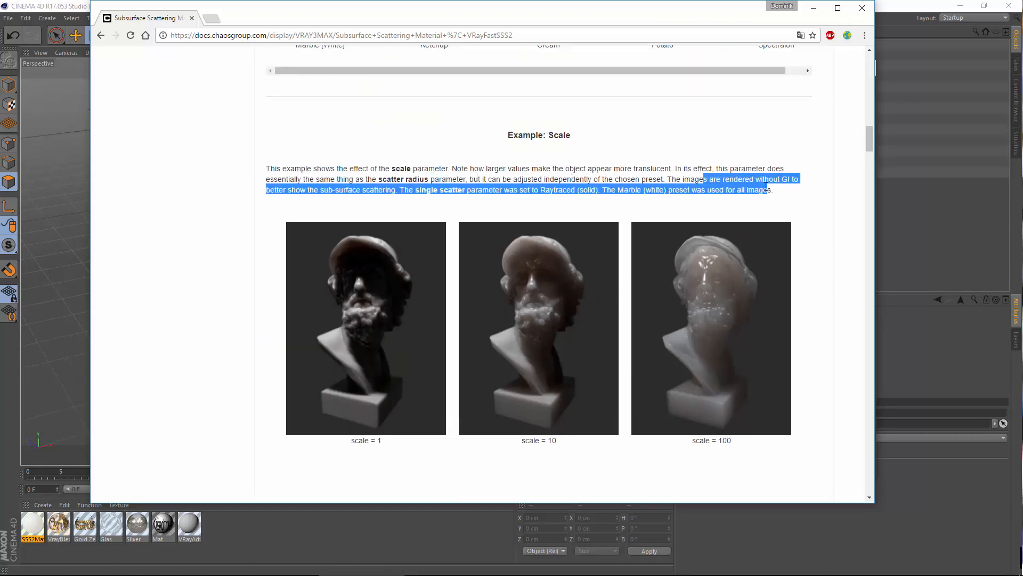
Step: Return to Cinema 4D and set SSS2Material's Single Scatter to Raytraced-solid
left_click(323, 209)
left_click_drag(431, 190, 515, 203)
left_click(516, 203)
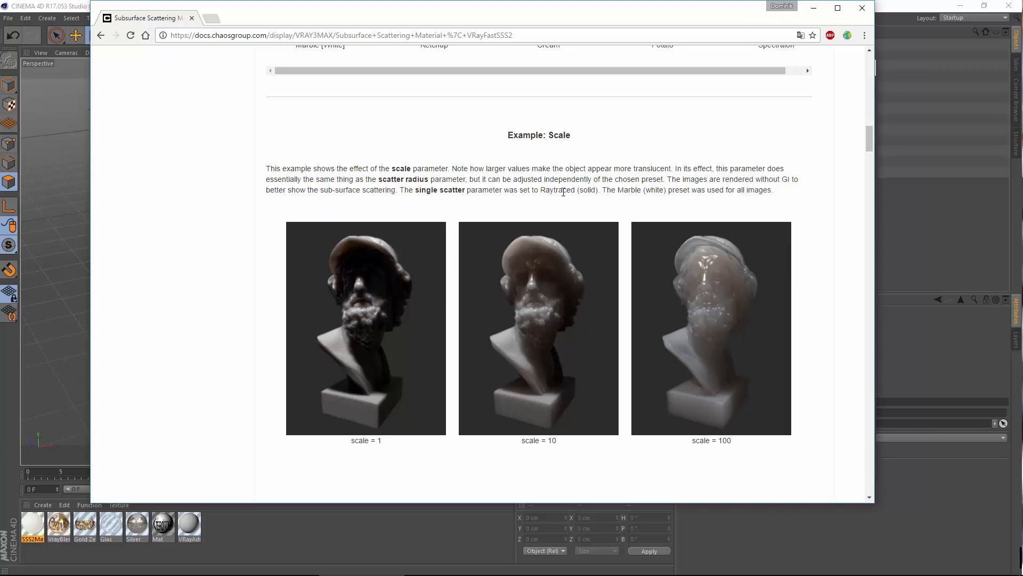
left_click(814, 8)
left_click(666, 389)
left_click(663, 426)
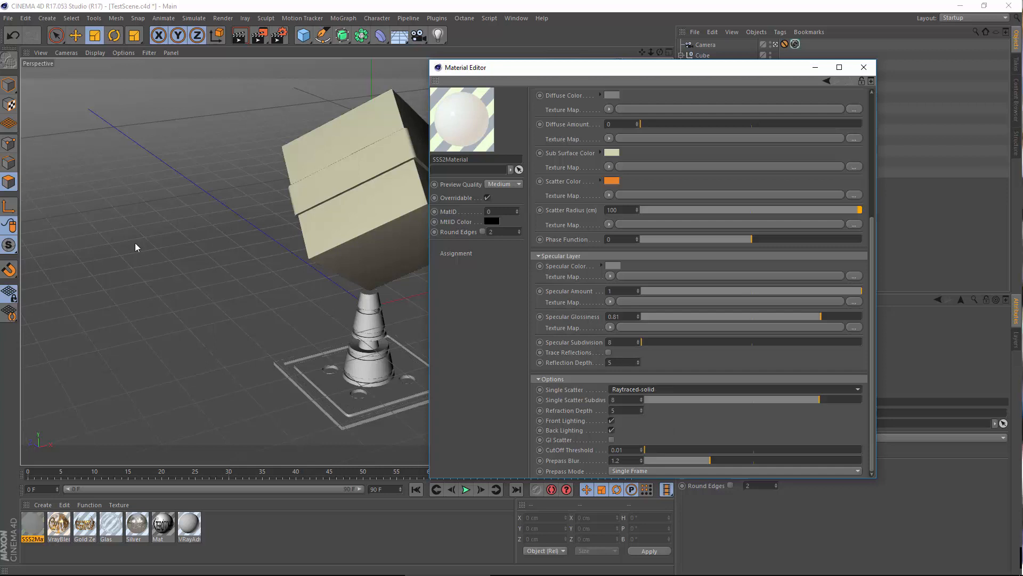
Step: Turn off GI in the VrayBridge render settings' indirect illumination options
left_click(276, 39)
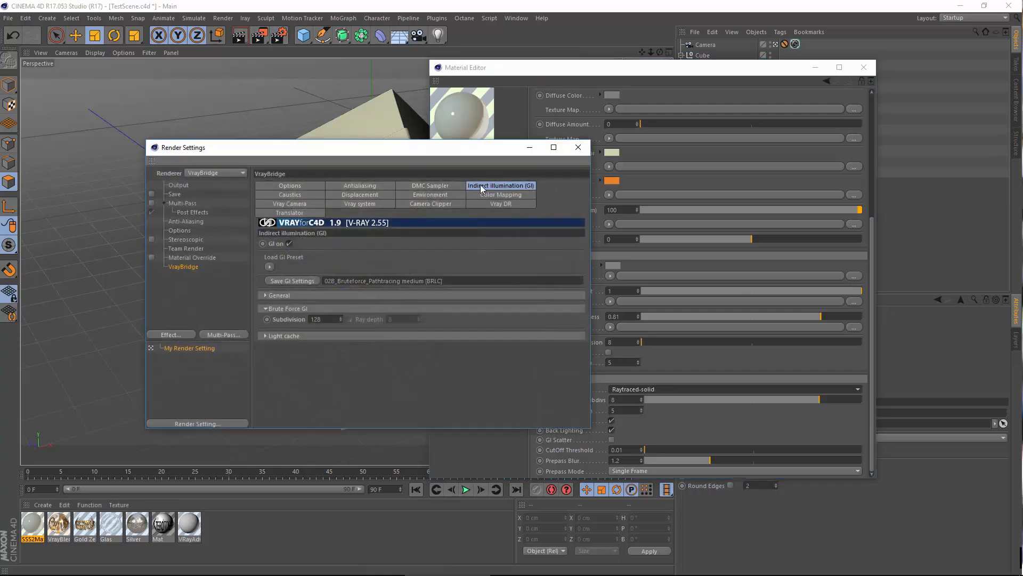
left_click(289, 243)
left_click(575, 150)
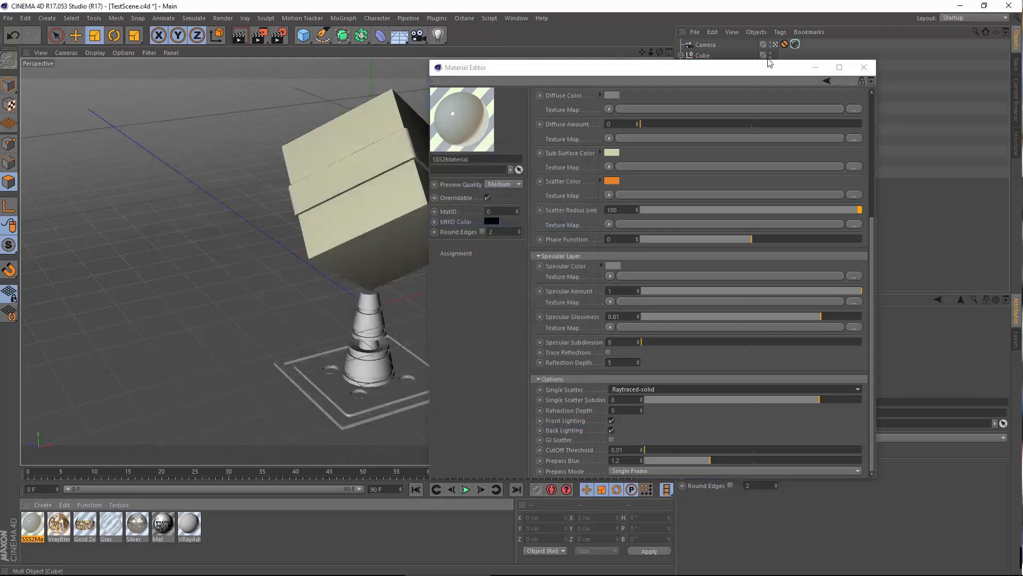
Step: Close the material editor, render the scene to the Picture Viewer and inspect the cube's translucency
left_click(863, 68)
left_click(230, 19)
left_click(231, 19)
left_click(230, 19)
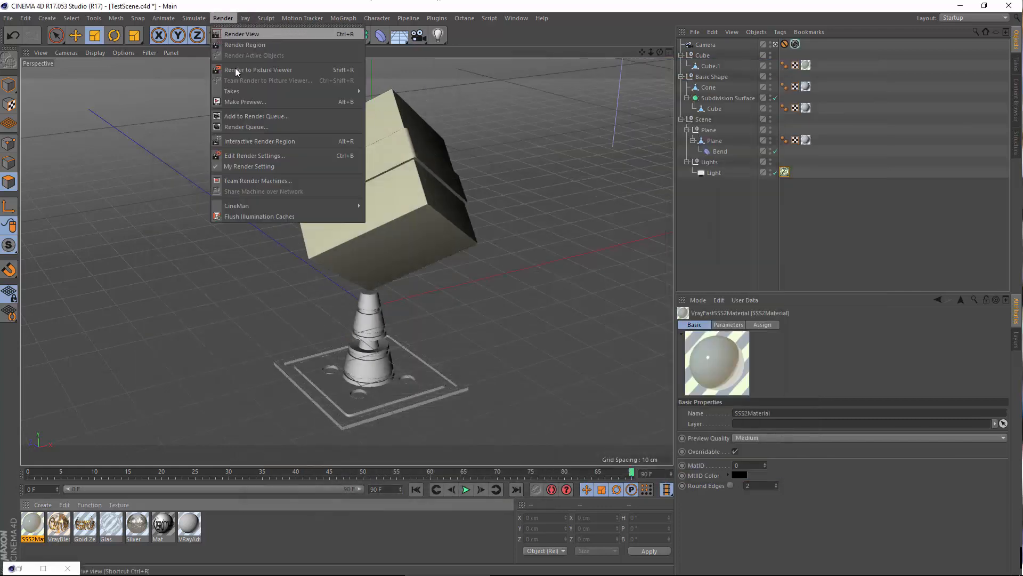
left_click(247, 69)
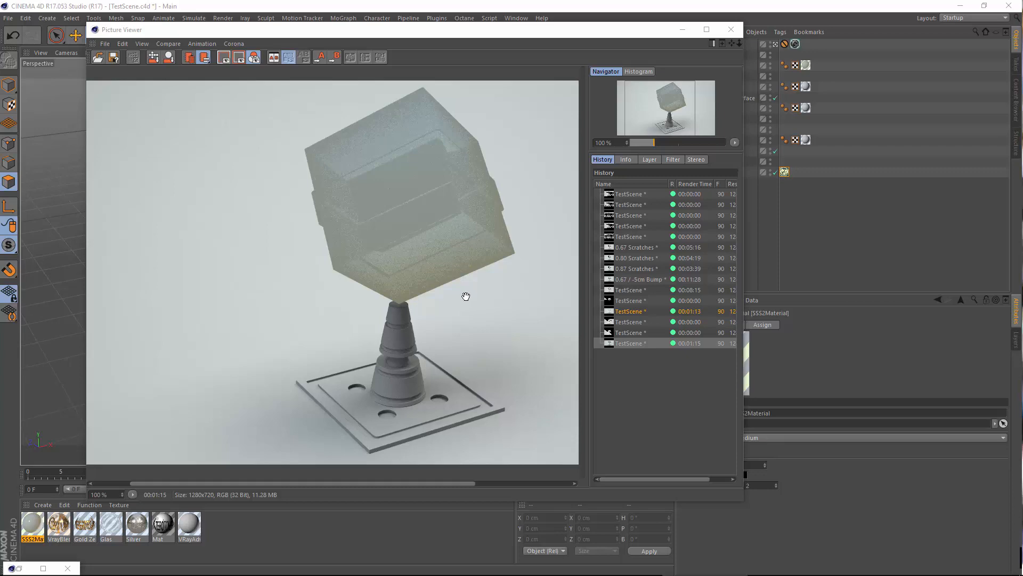
left_click_drag(407, 342, 365, 371)
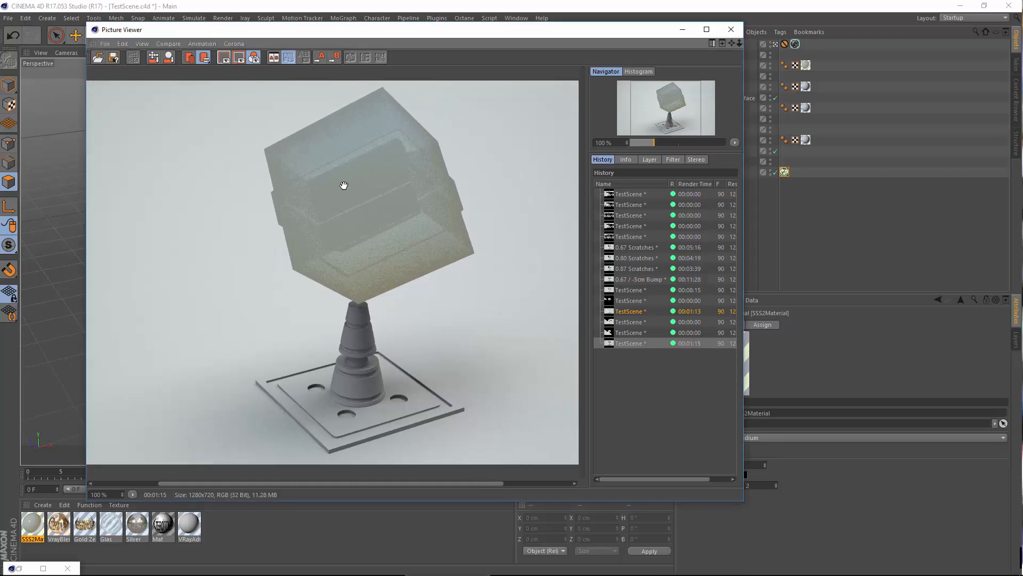
Step: Switch to Chrome and review the Scale example and the diffuse and sub-surface layer parameter descriptions in the VRayFastSSS2 documentation
left_click(387, 569)
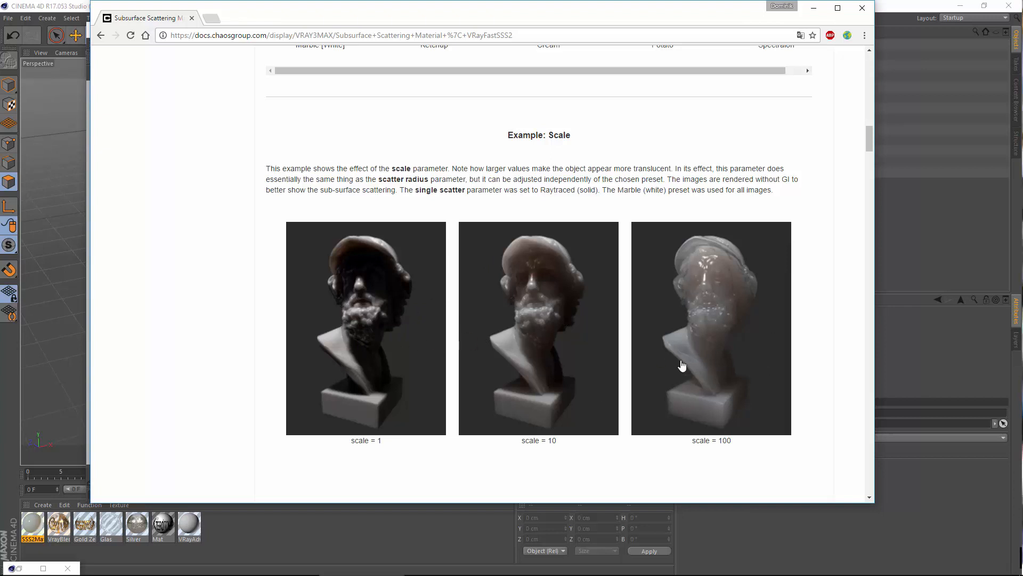
scroll(544, 256, "down", 3)
scroll(606, 319, "up", 3)
scroll(755, 325, "down", 5)
scroll(756, 325, "down", 6)
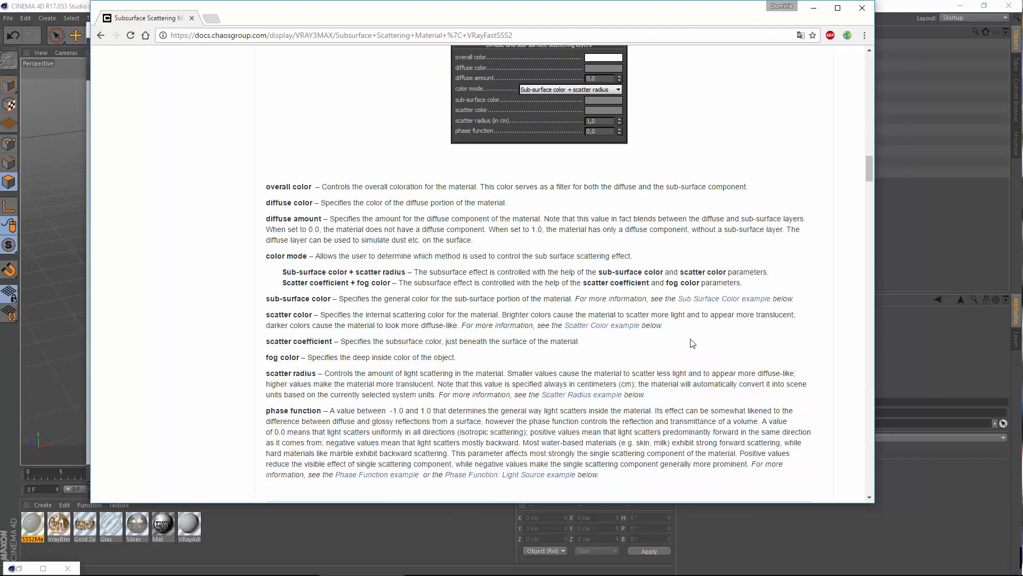
scroll(695, 298, "up", 9)
scroll(693, 345, "down", 6)
scroll(693, 345, "down", 11)
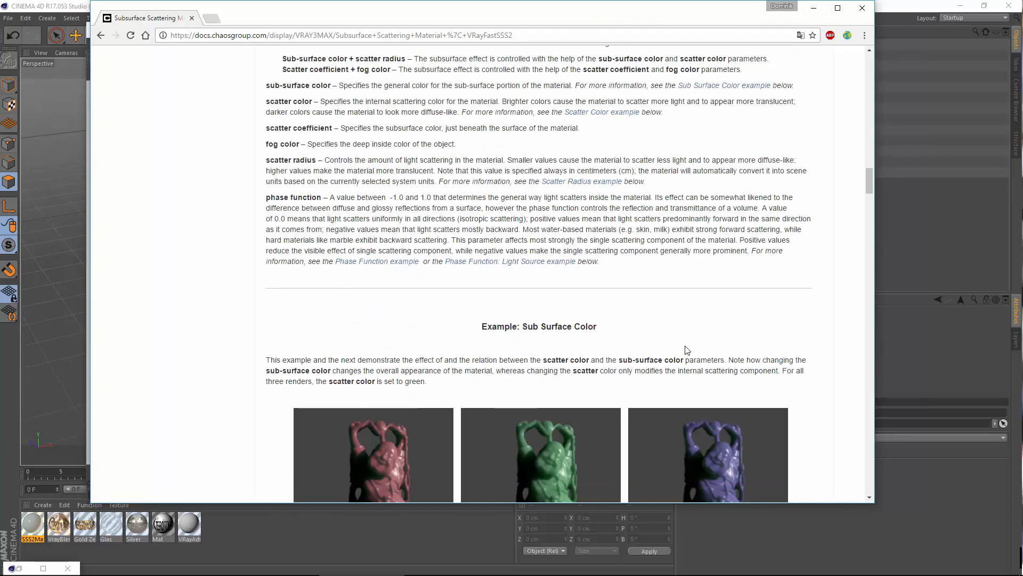
Step: Examine the Scatter Color, Scatter Radius and Phase Function examples, then return to Cinema 4D and close the Picture Viewer
scroll(714, 309, "down", 5)
scroll(721, 339, "down", 10)
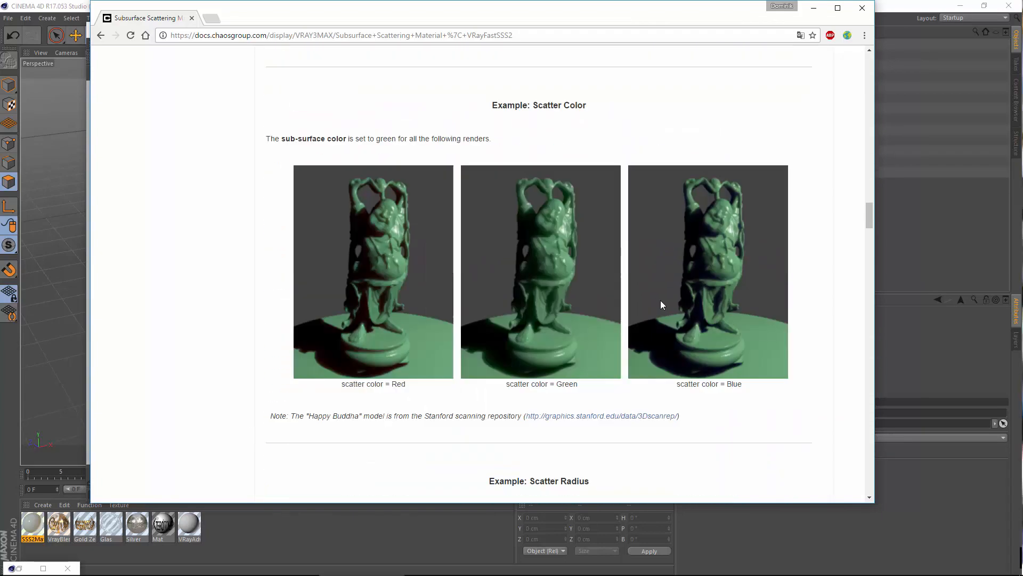
scroll(570, 300, "up", 1)
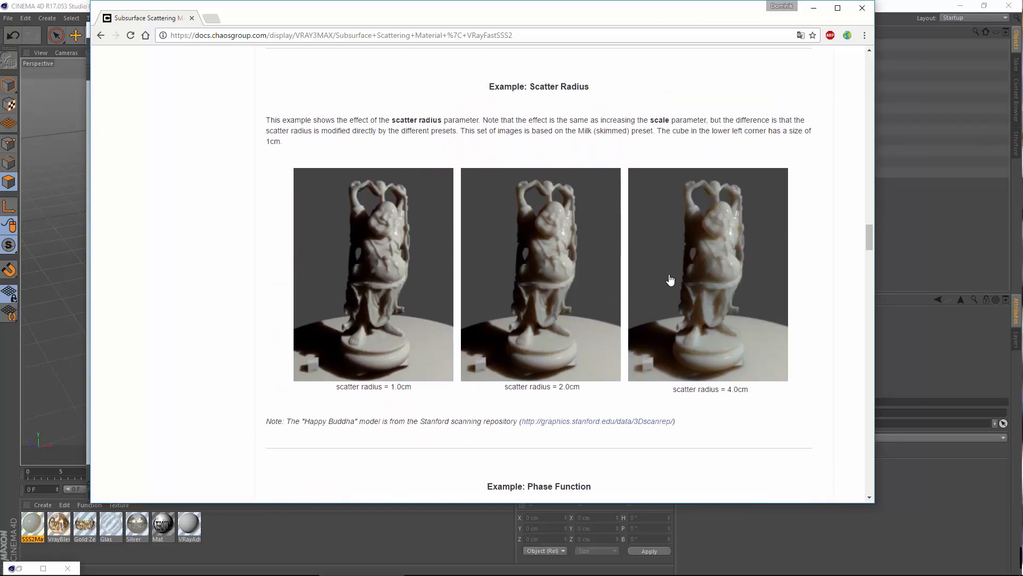
scroll(712, 269, "down", 4)
scroll(706, 279, "down", 4)
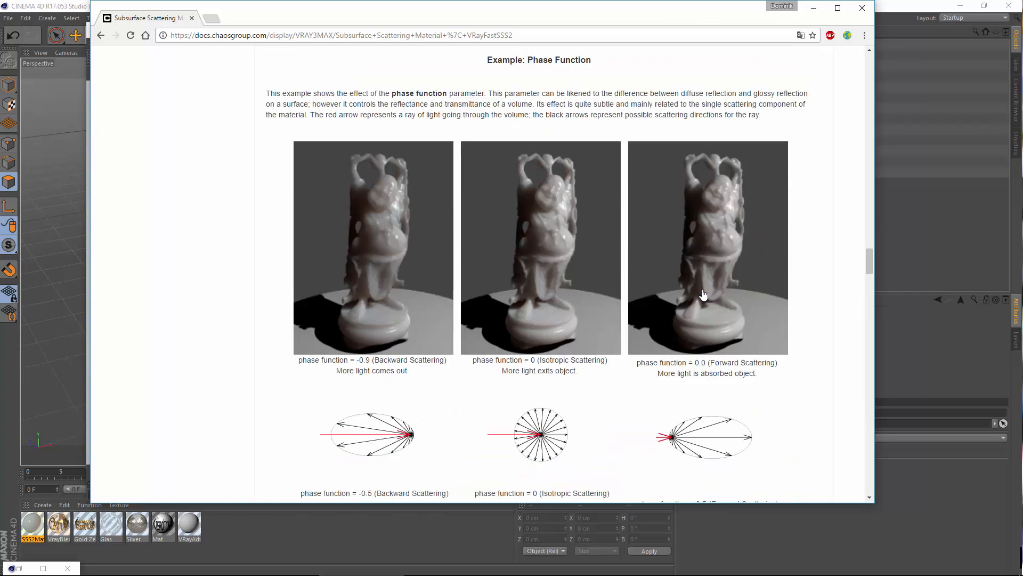
scroll(359, 265, "down", 5)
scroll(397, 261, "down", 6)
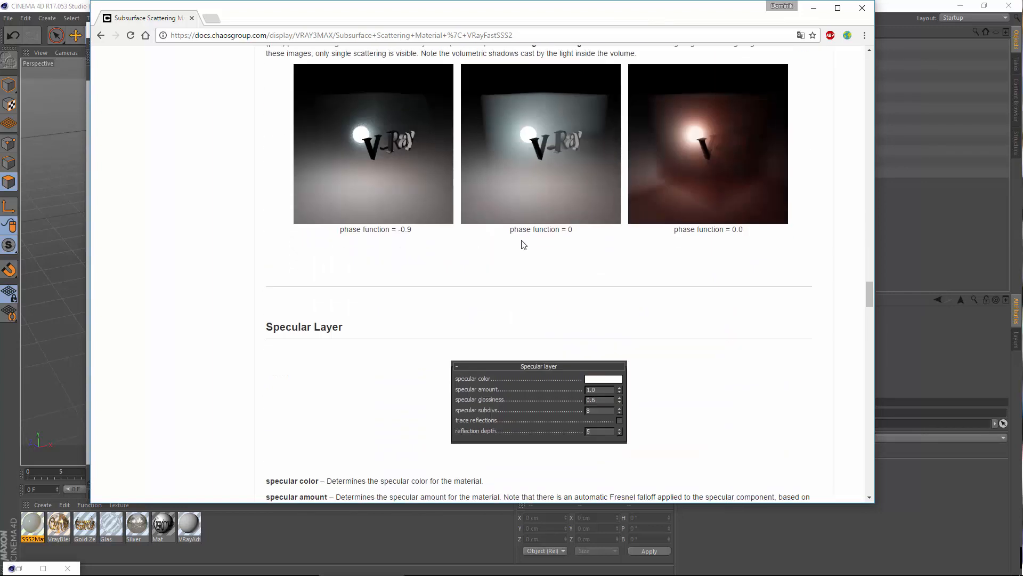
scroll(615, 212, "up", 1)
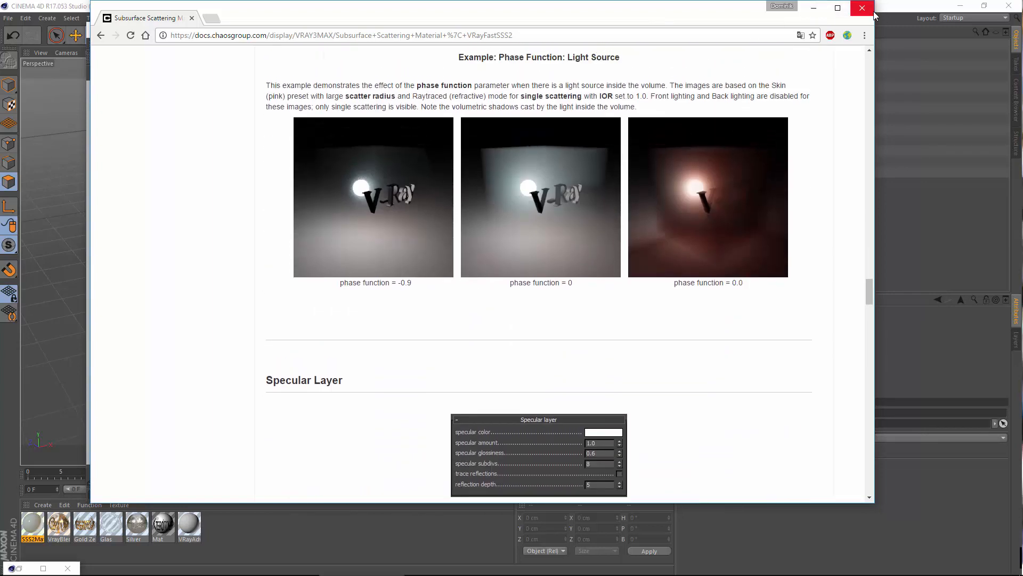
left_click(815, 9)
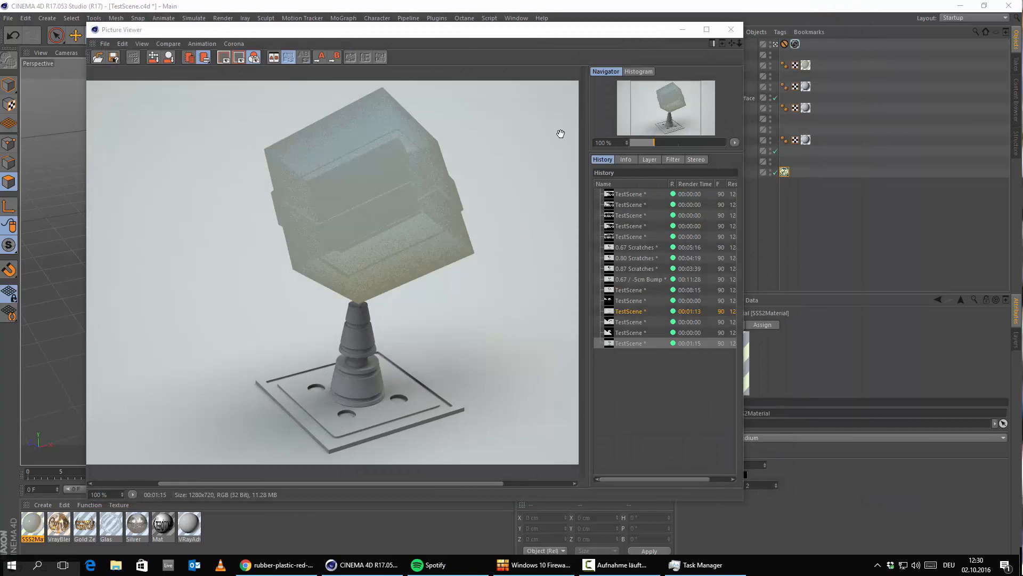
left_click(729, 31)
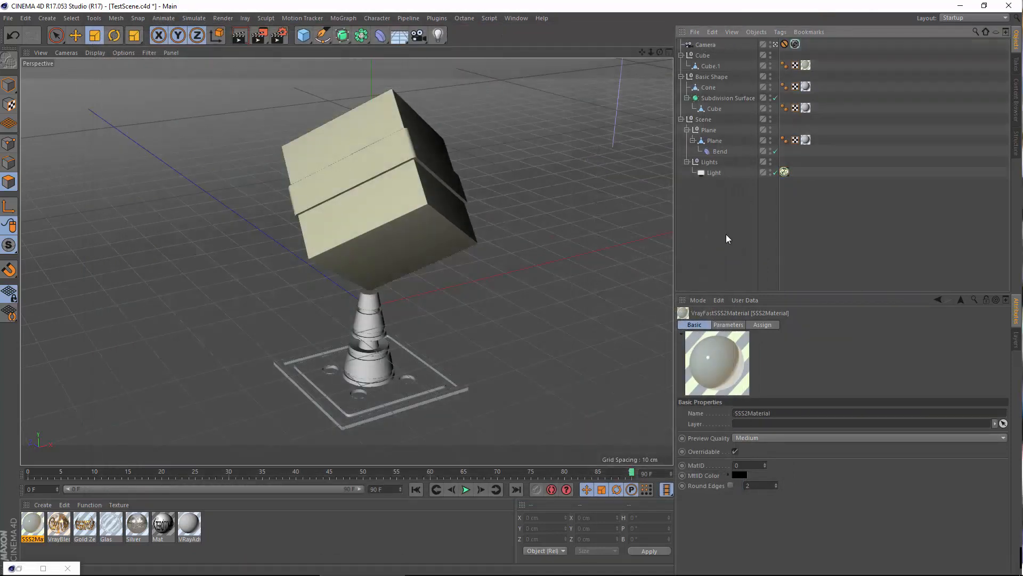